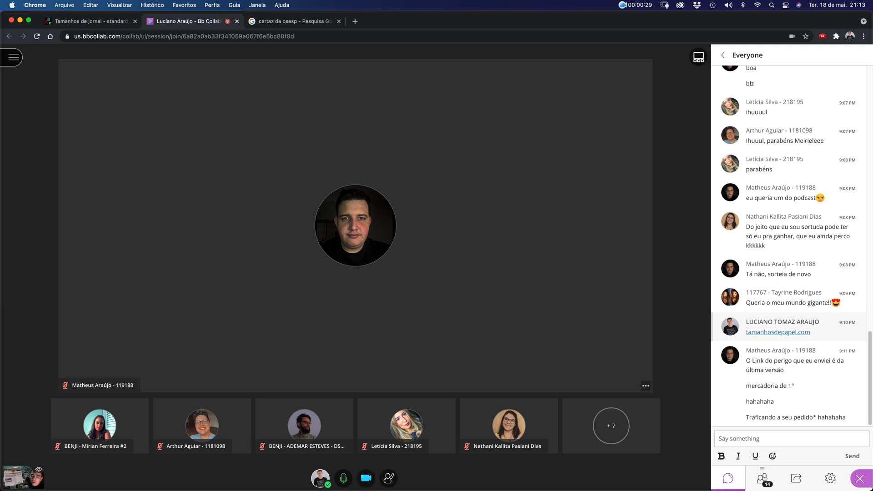
Cycle the Collaborate layout through Speaker View and Tiled View, ending on Gallery View
click(698, 57)
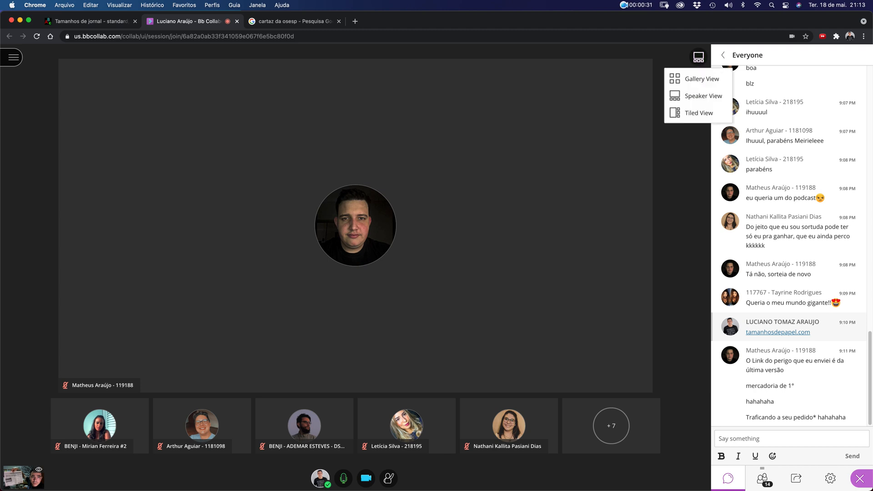
click(703, 96)
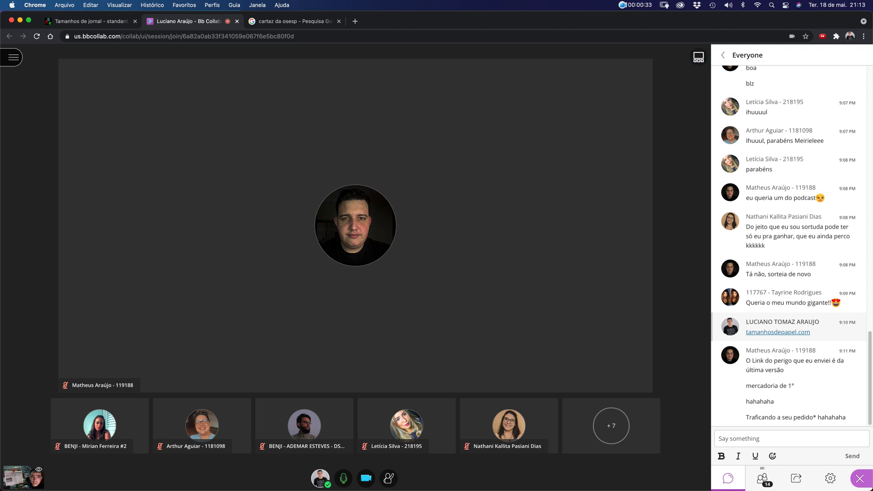
click(699, 57)
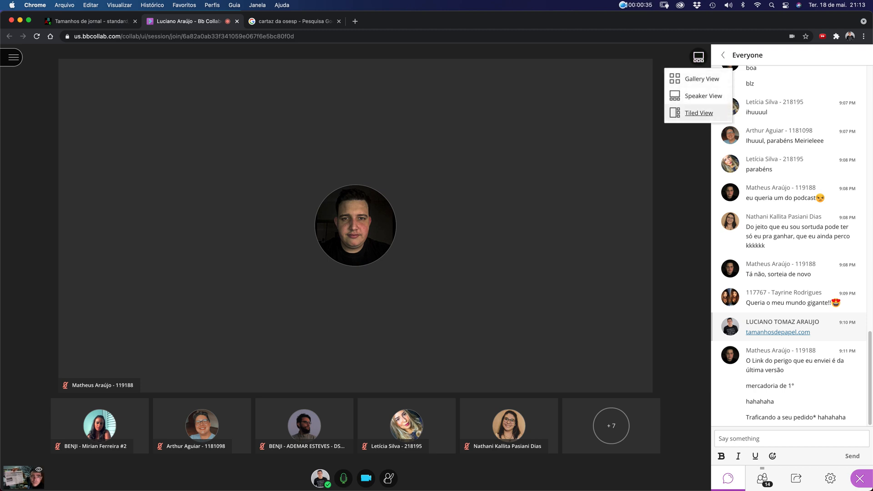
click(703, 112)
click(698, 57)
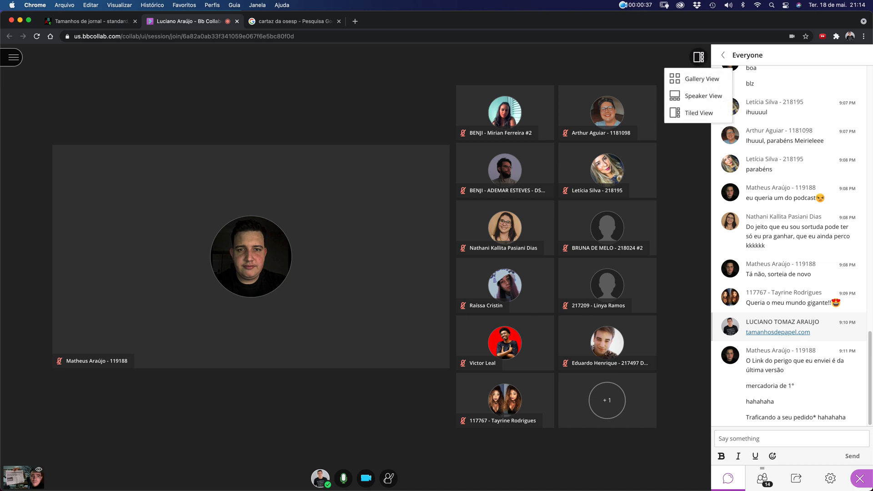
click(700, 79)
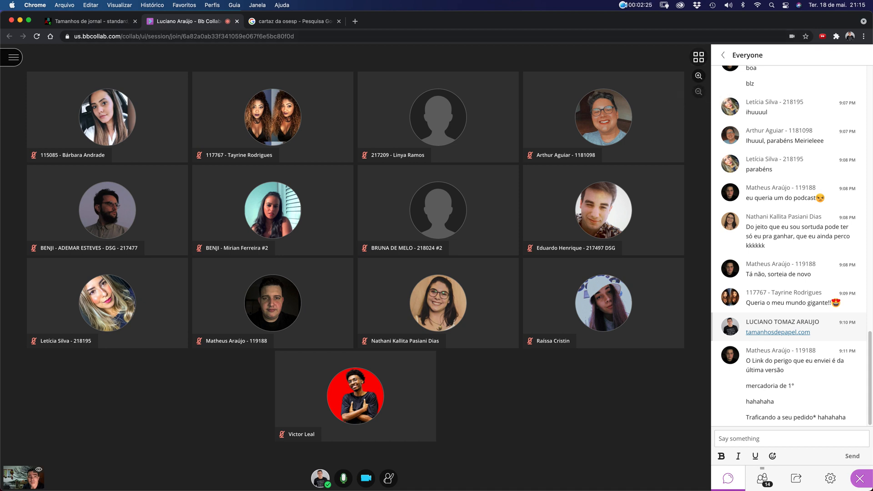
click(698, 56)
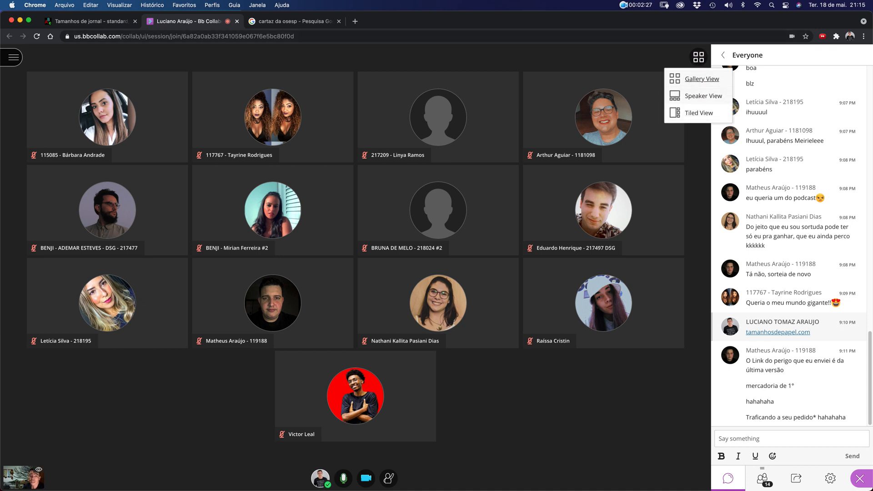
click(703, 79)
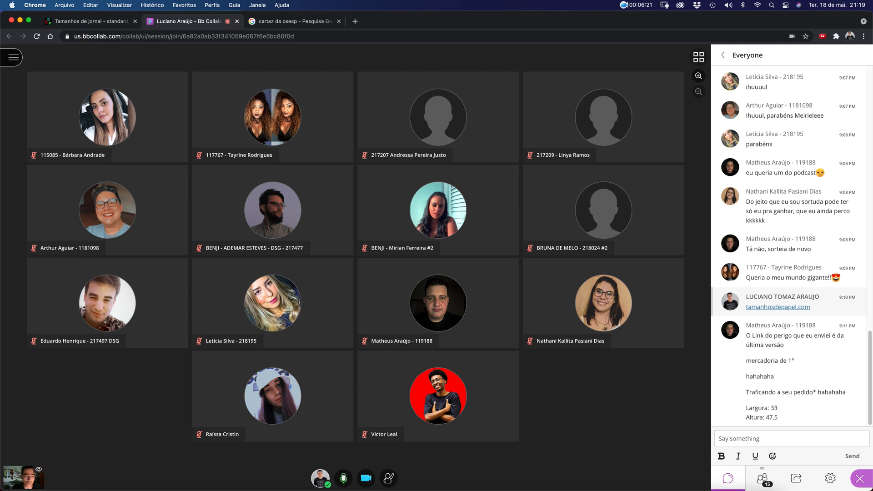
Switch to Adobe InDesign 2021 from the macOS Dock
mouse_move(534, 487)
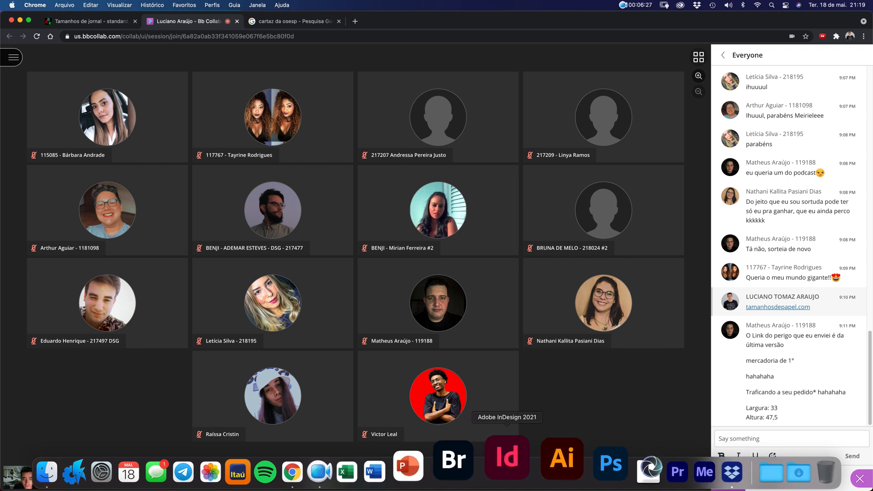
click(507, 458)
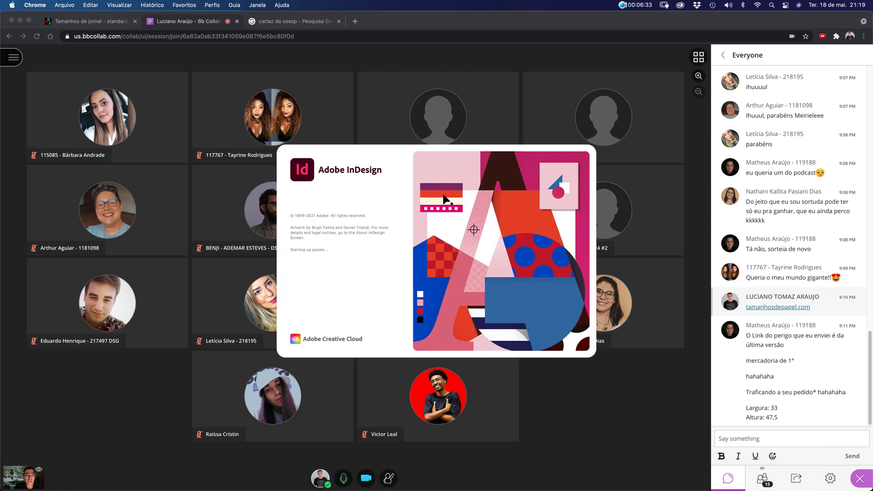
Start sharing the whole screen in the Collaborate session via Share Application/Screen
click(796, 478)
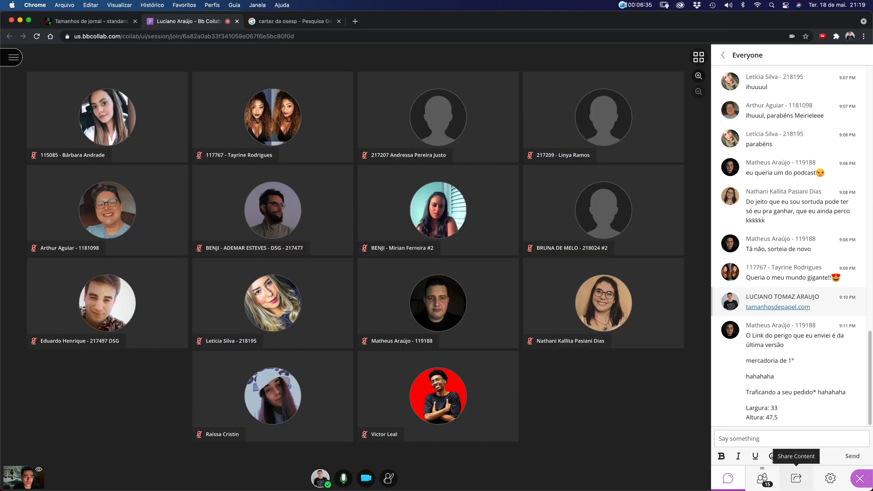
click(796, 477)
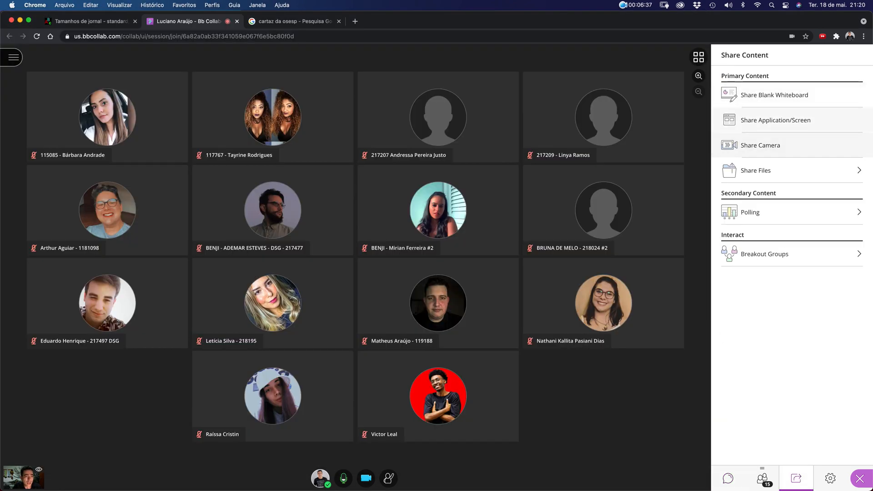
click(775, 120)
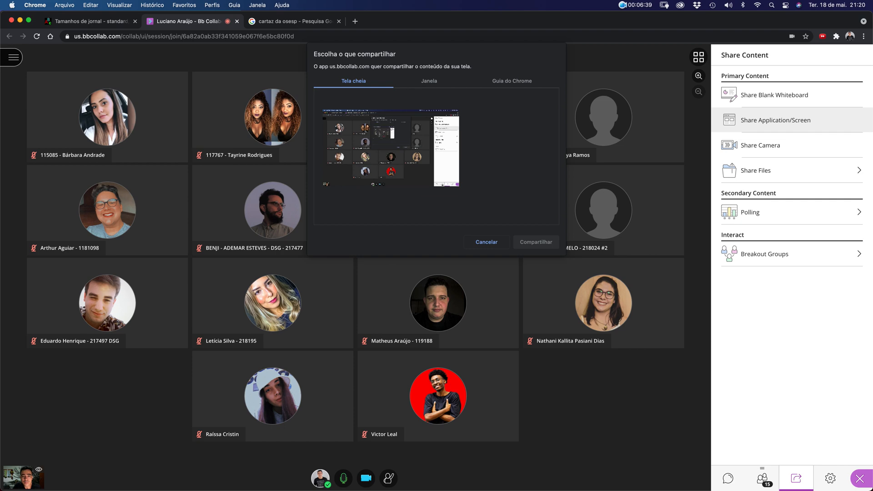
click(536, 242)
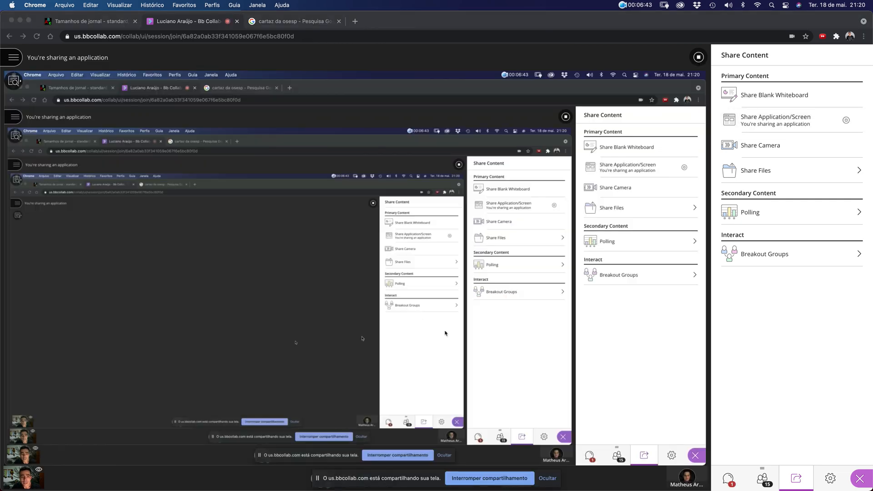
Close the folder and Creative Cloud windows via Mission Control and bring InDesign forward
key(ctrl+Up)
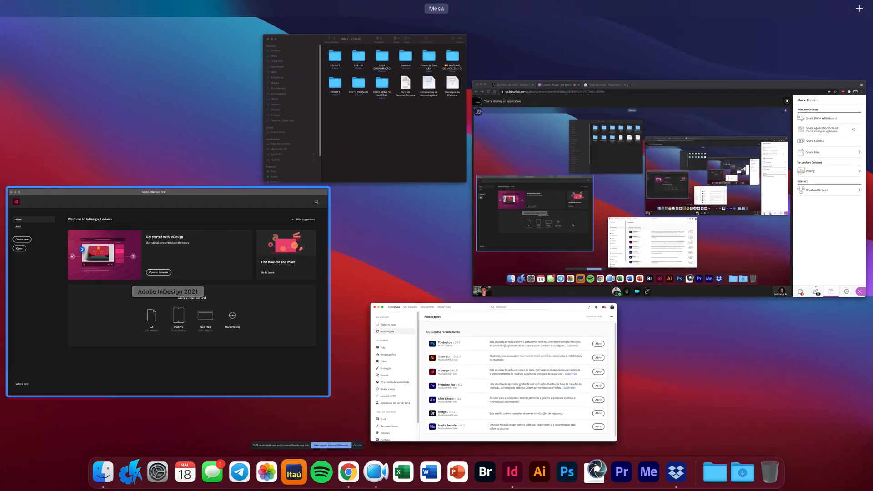
click(372, 129)
key(super+w)
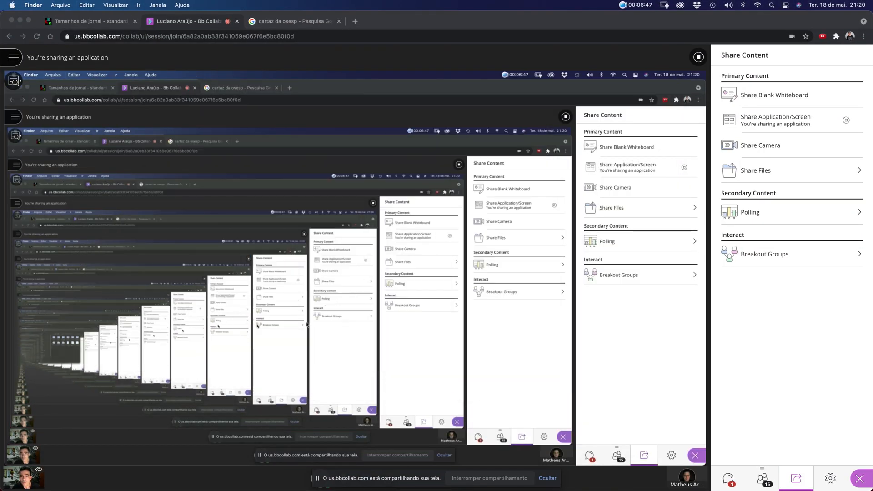
key(ctrl+Up)
click(530, 363)
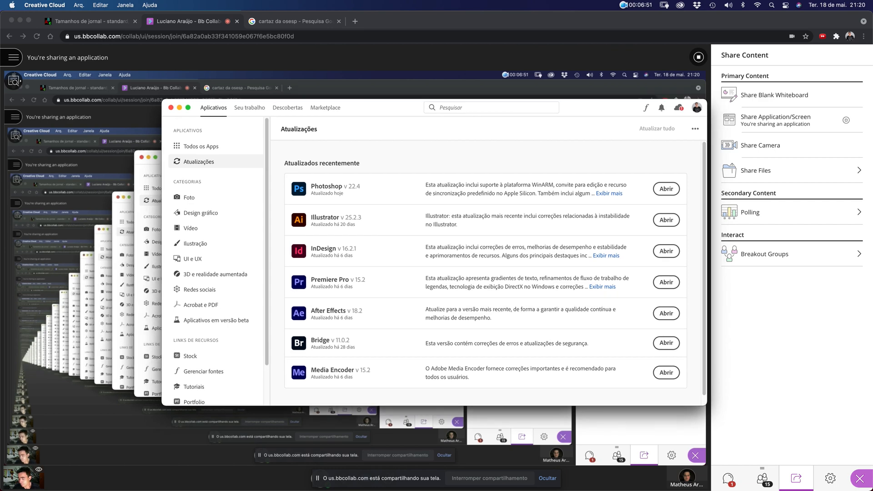
click(171, 108)
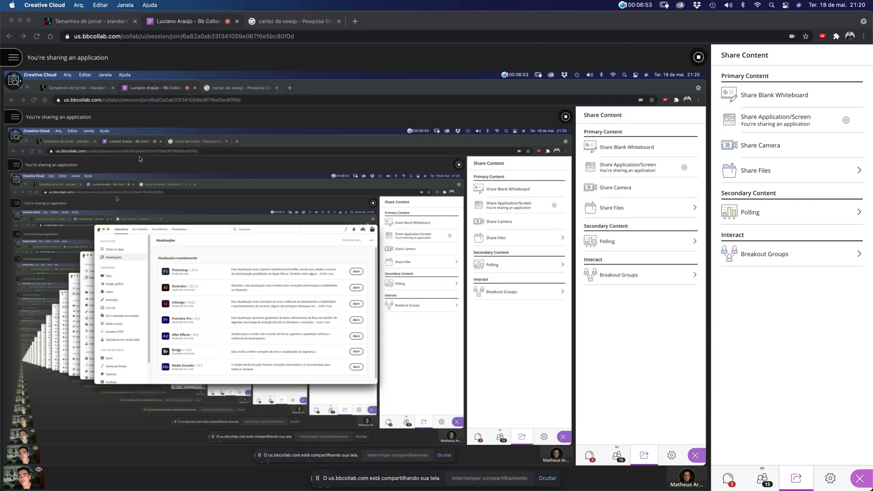
click(339, 260)
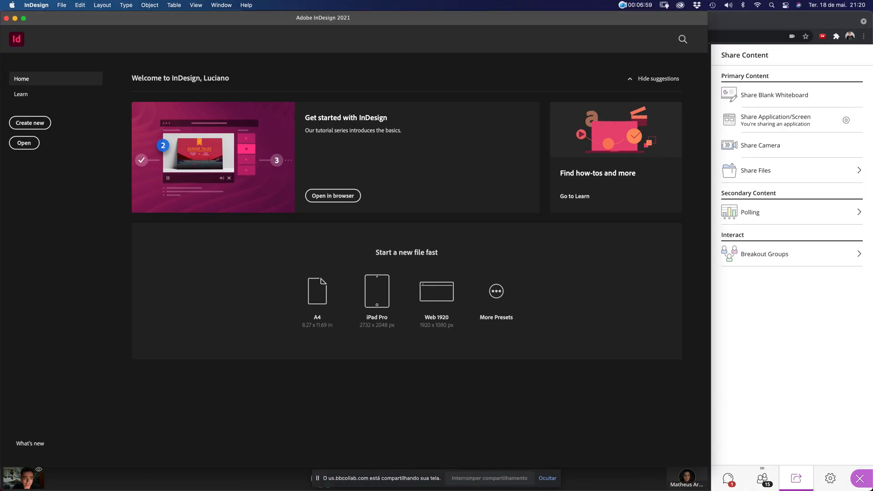
Resize the InDesign window and switch the class session's side panel back to chat
mouse_move(708, 467)
mouse_down()
mouse_move(690, 410)
mouse_move(629, 463)
mouse_move(713, 469)
mouse_up()
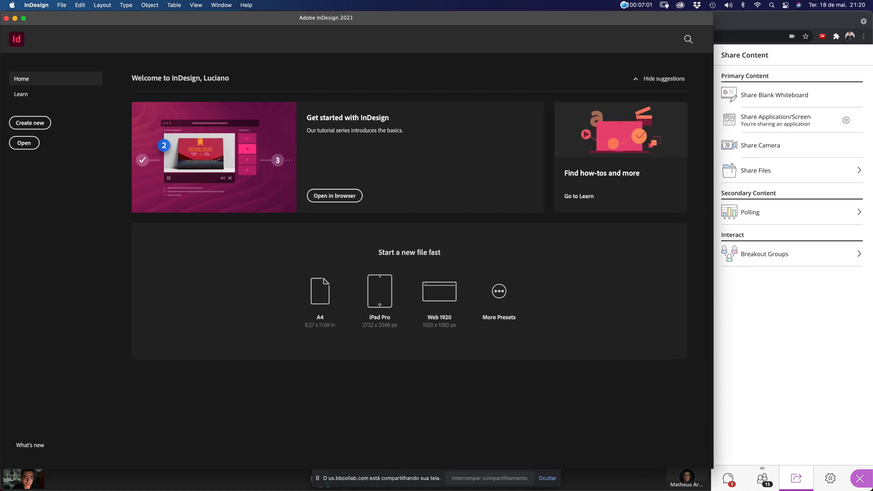
click(731, 482)
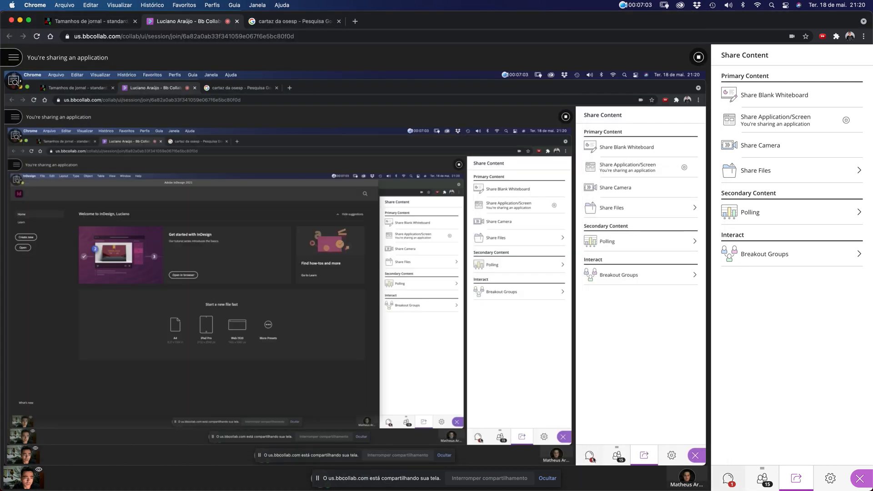
click(732, 482)
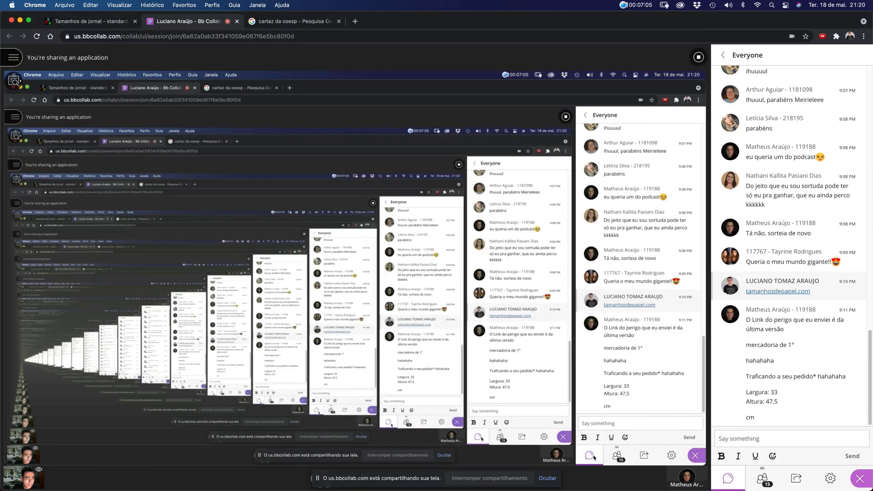
Bring InDesign's Home window forward and open File > New
key(ctrl+Up)
click(237, 328)
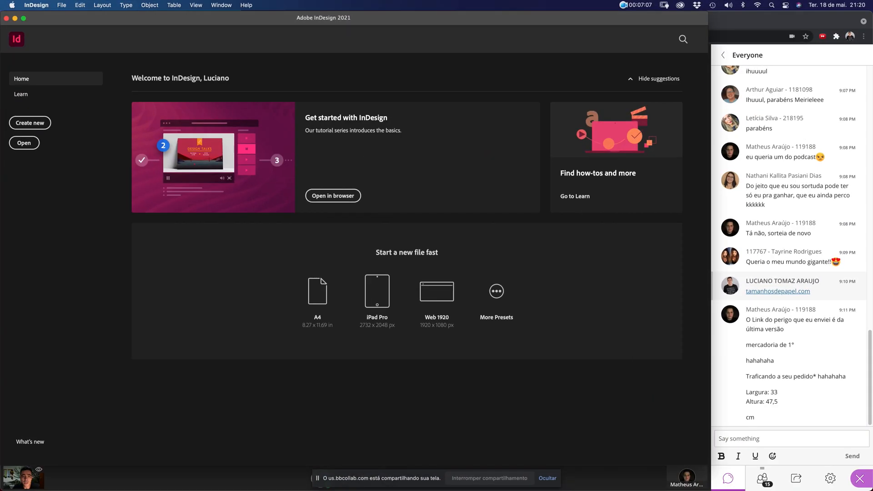
click(62, 5)
mouse_move(91, 18)
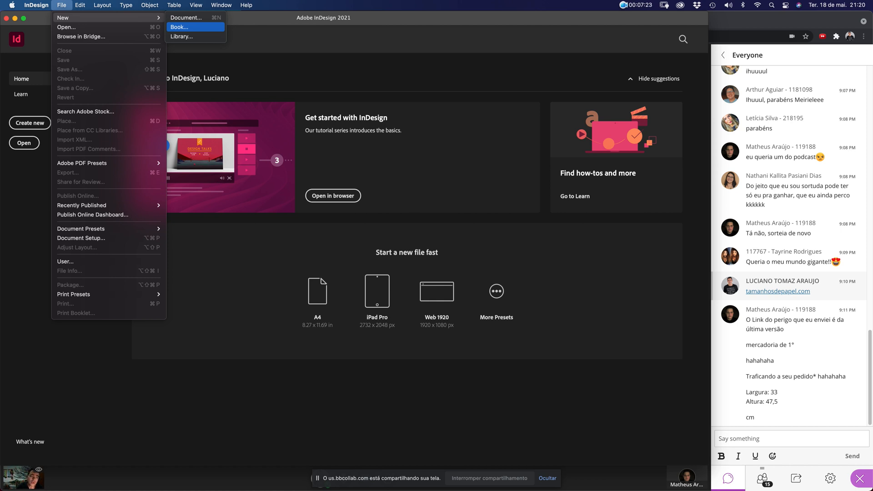
Open the New Document dialog, then reposition and enlarge it to show more options
click(186, 18)
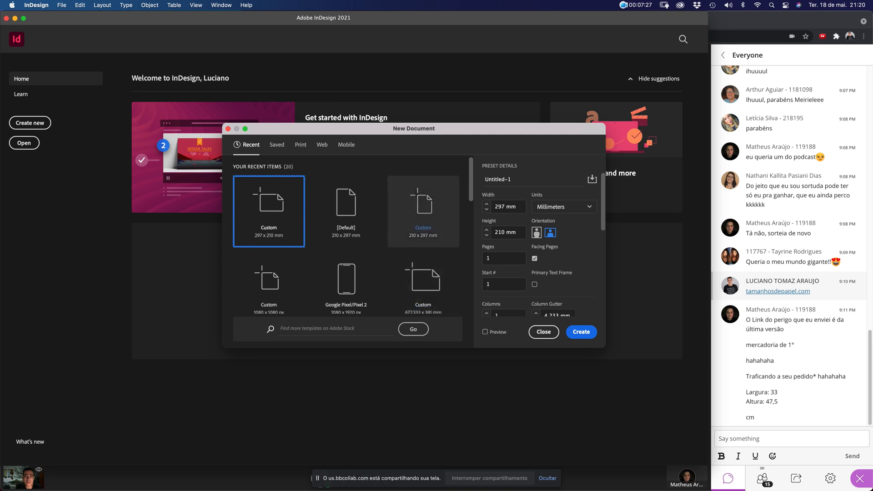
drag(414, 128, 386, 64)
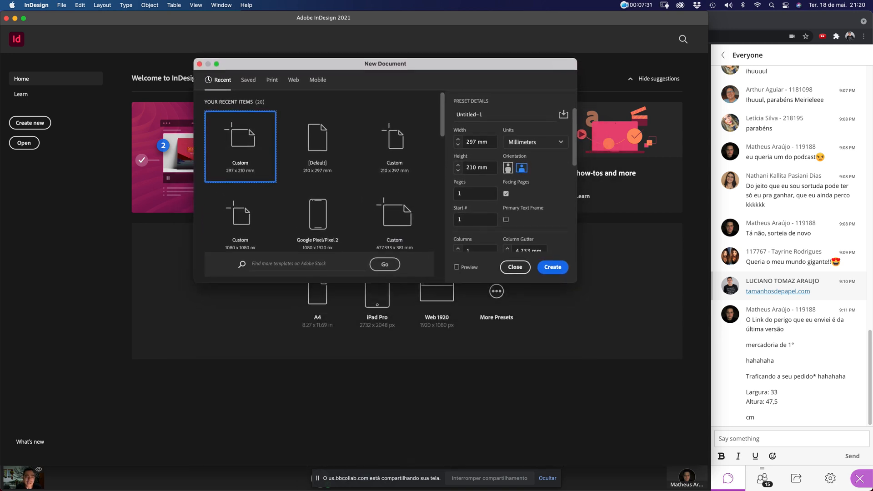
drag(577, 283, 582, 403)
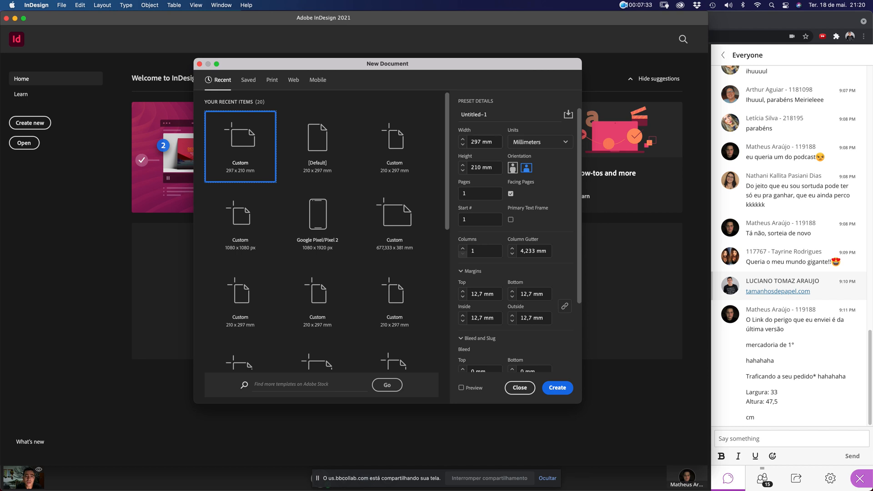
Enter 330 mm as the page width
double_click(476, 142)
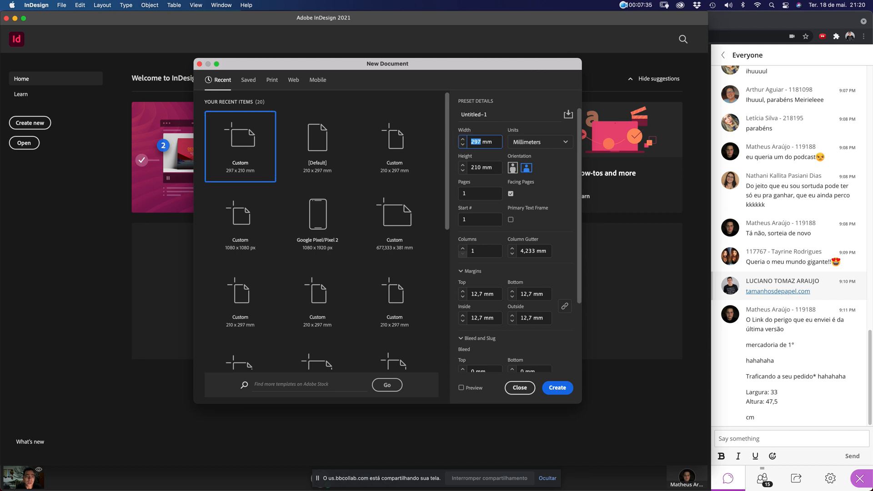
text(33)
click(541, 142)
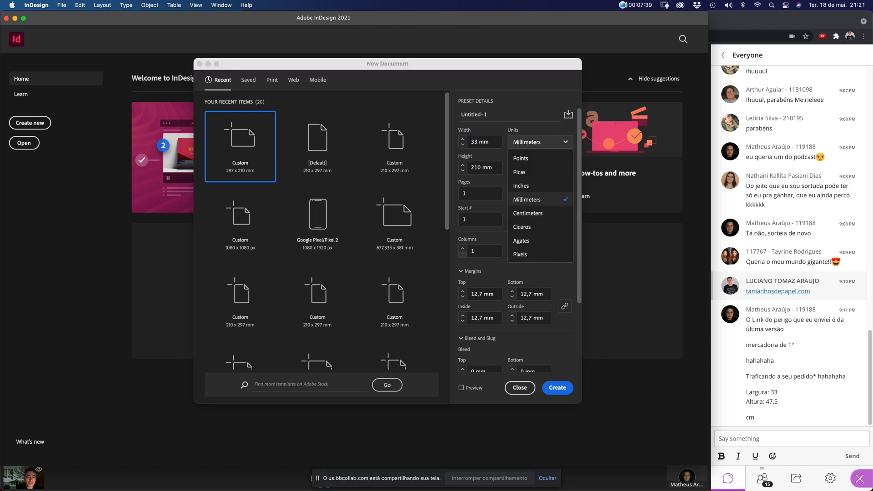
double_click(476, 142)
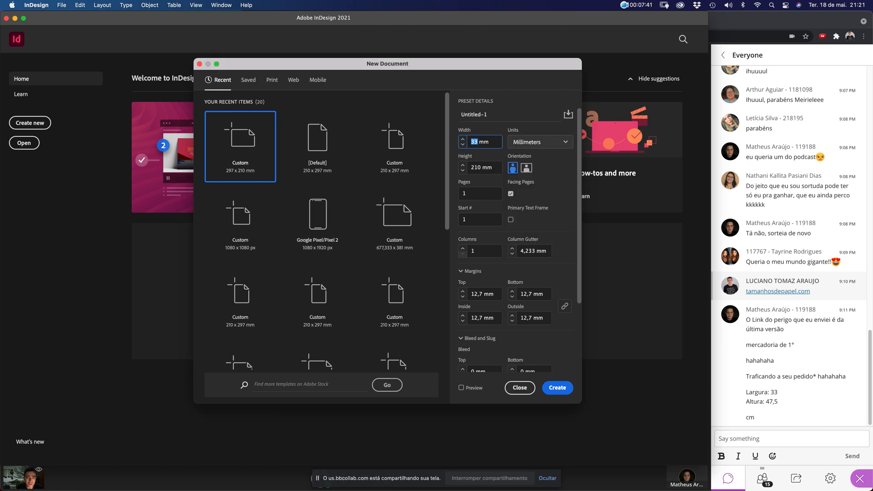
click(480, 141)
text(0)
key(shift+End)
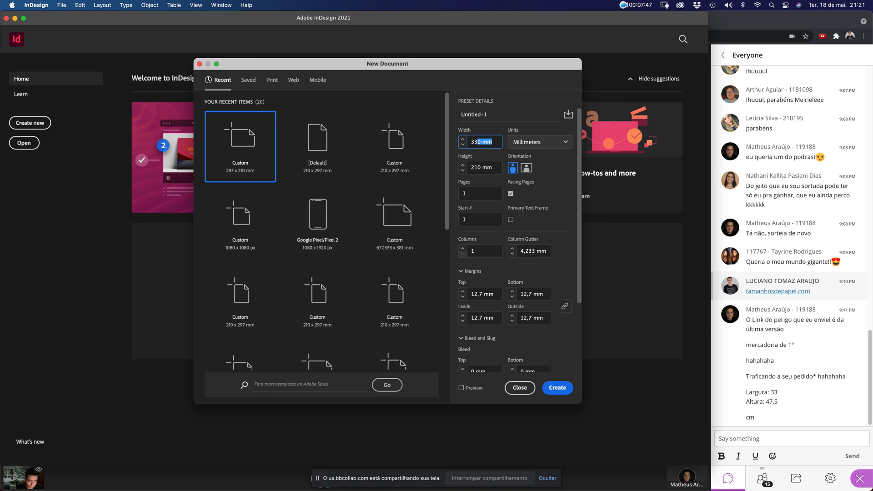
key(BackSpace)
key(BackSpace)
key(Tab)
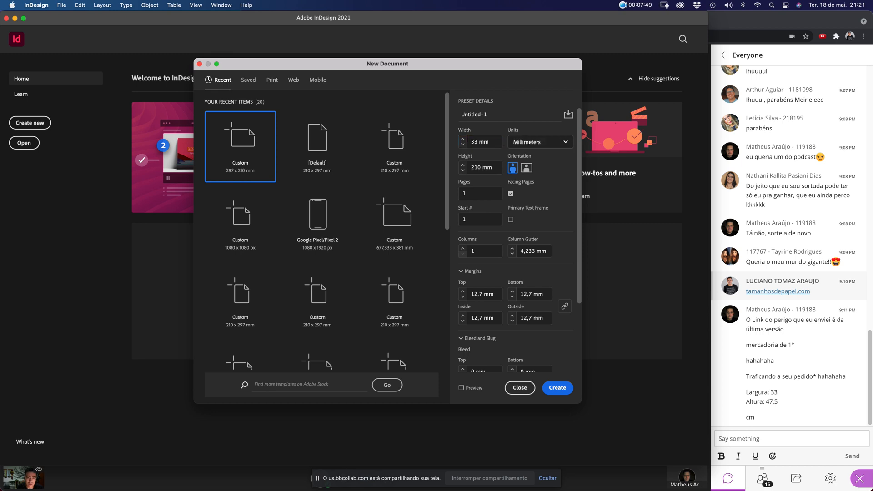
Switch units to centimetres with a 33 cm width, then return units to millimetres
key(space)
key(Down)
key(Return)
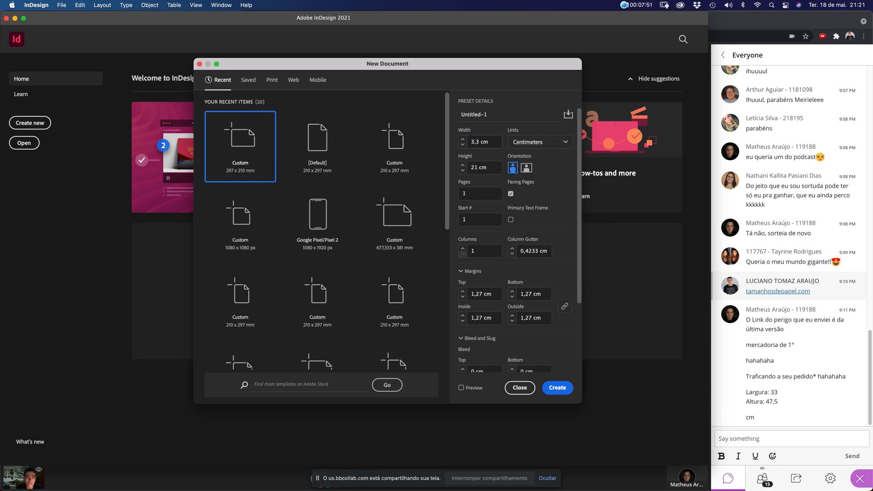
key(shift+Tab)
text(33)
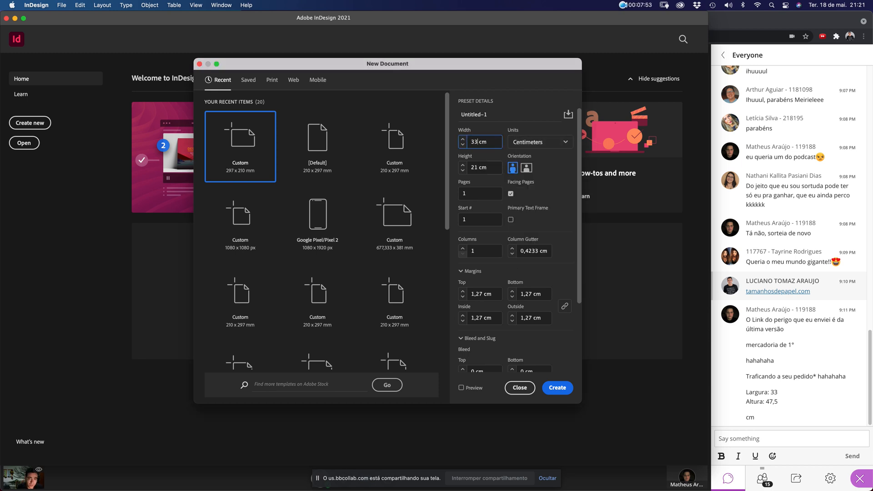
key(Tab)
key(space)
key(Down)
key(Up)
key(Up)
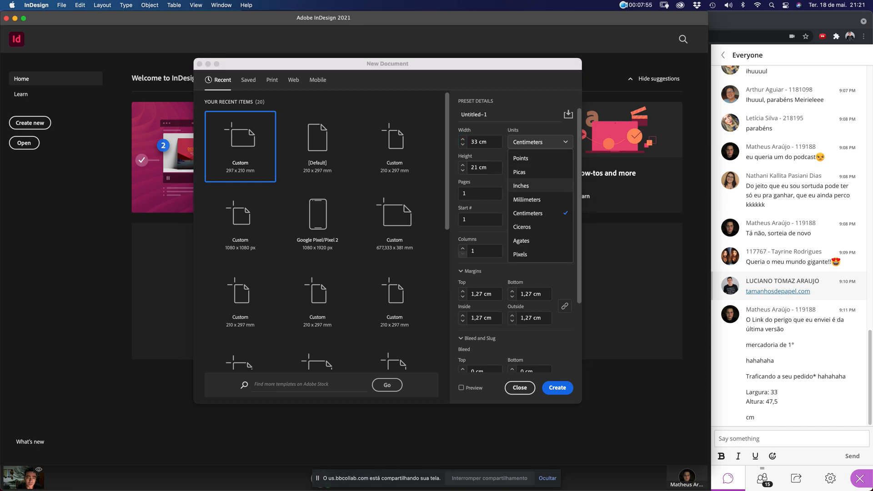
key(Down)
key(Return)
key(Up)
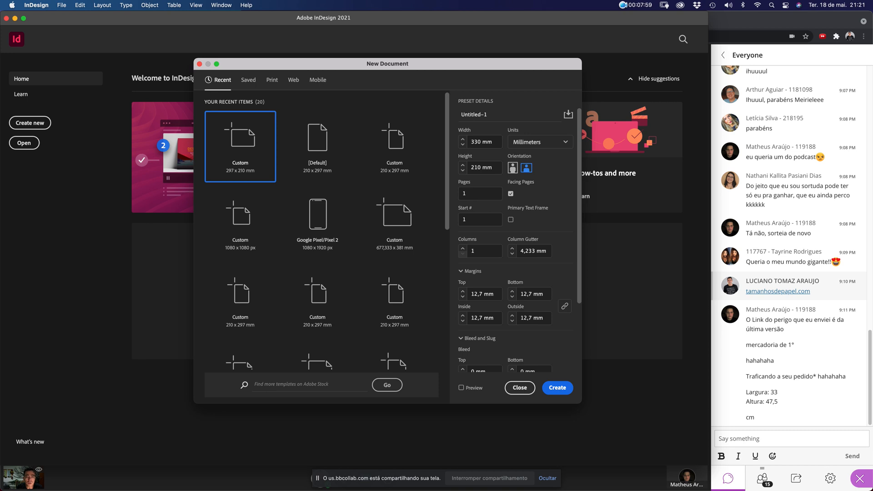
key(Tab)
Set the page height to 475 mm, with 4 pages specified
text(475)
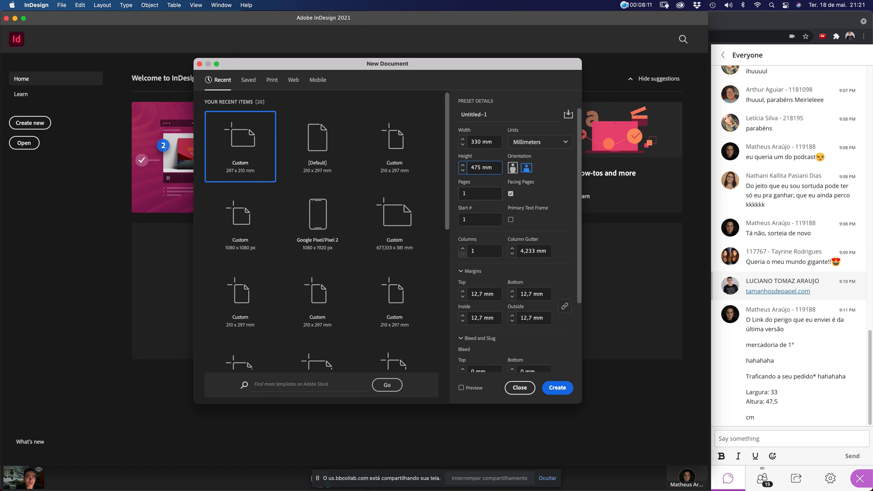
key(Tab)
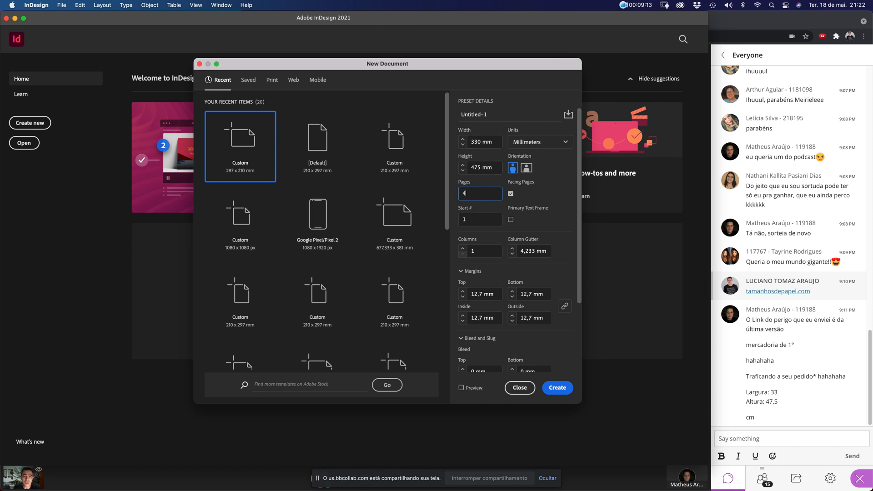
key(shift+Tab)
key(Tab)
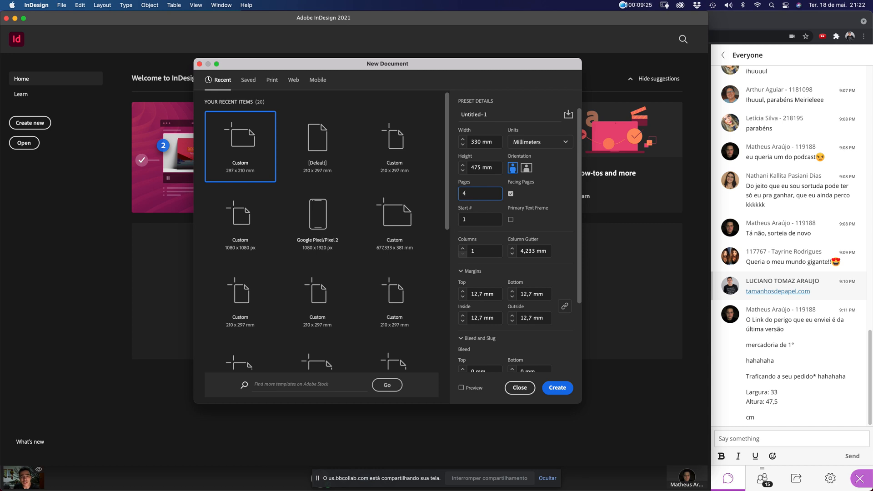
drag(489, 115, 460, 115)
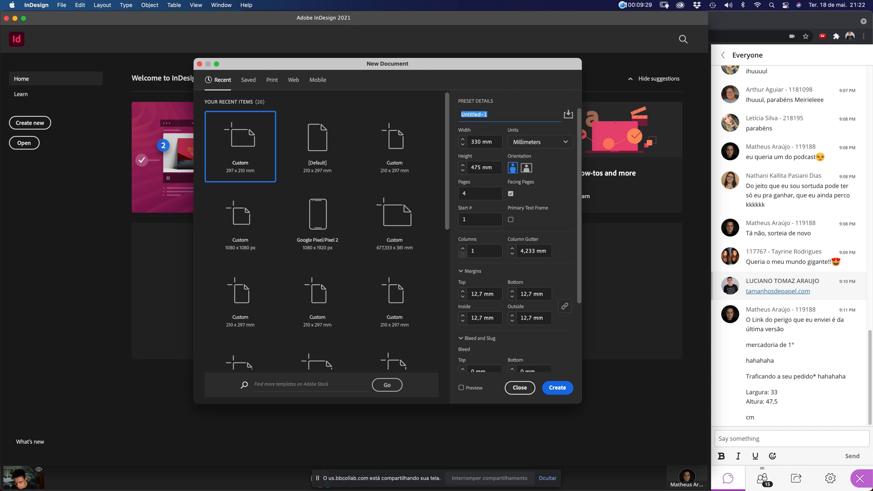
Name the document 'Jornal 2021-01' and set the starting page number to 1
text(Jor)
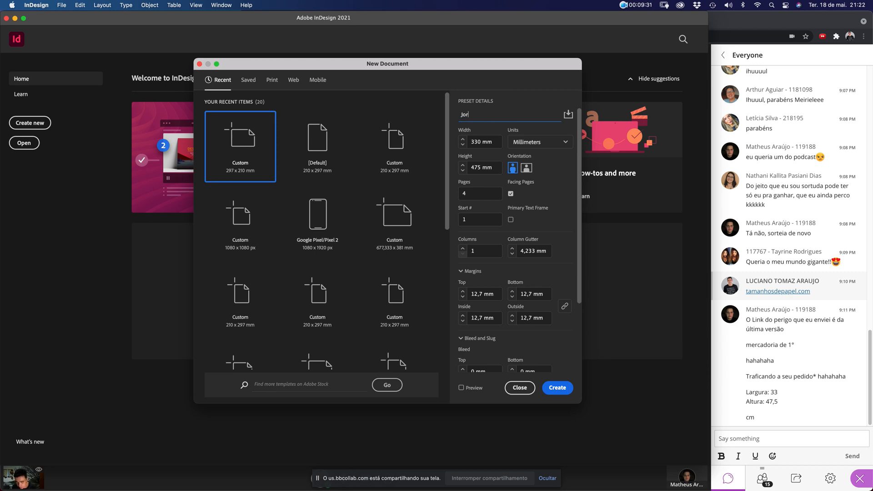
text(nal 2021-01)
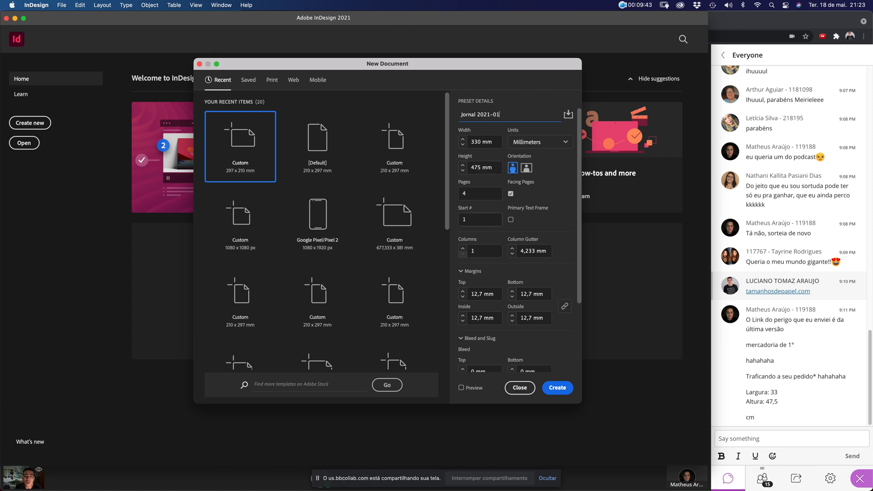
click(479, 220)
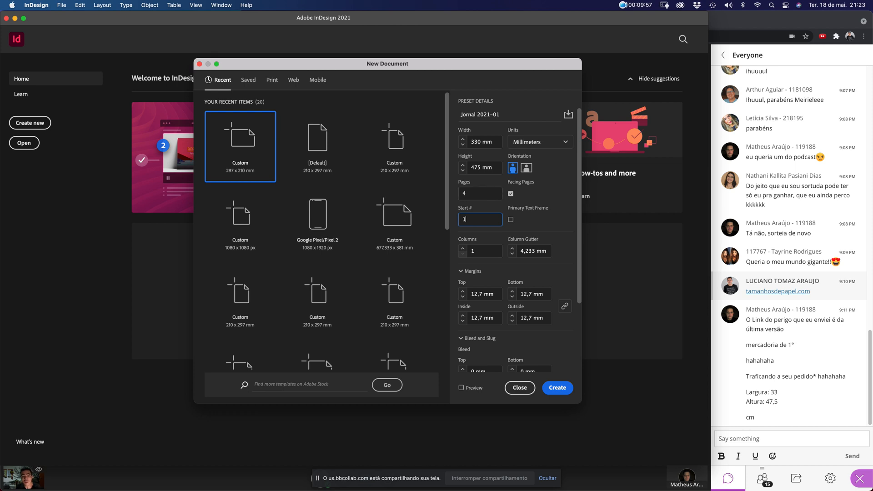
key(Tab)
key(shift+Tab)
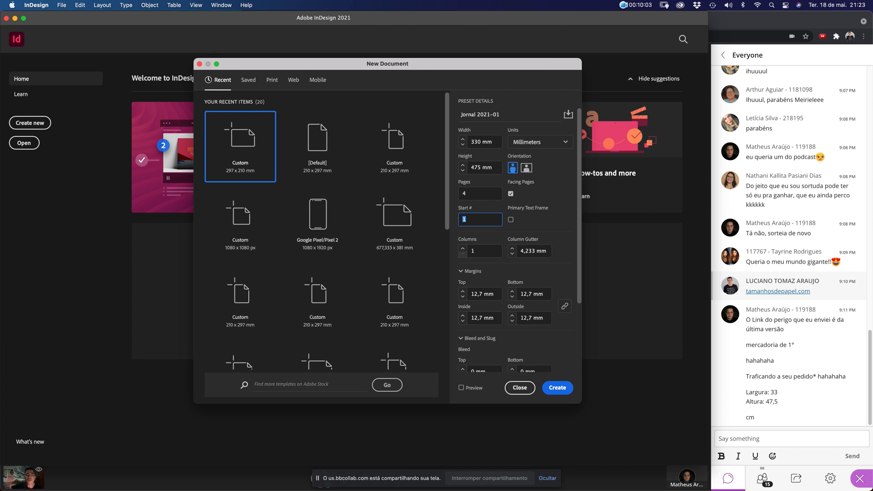
text(1)
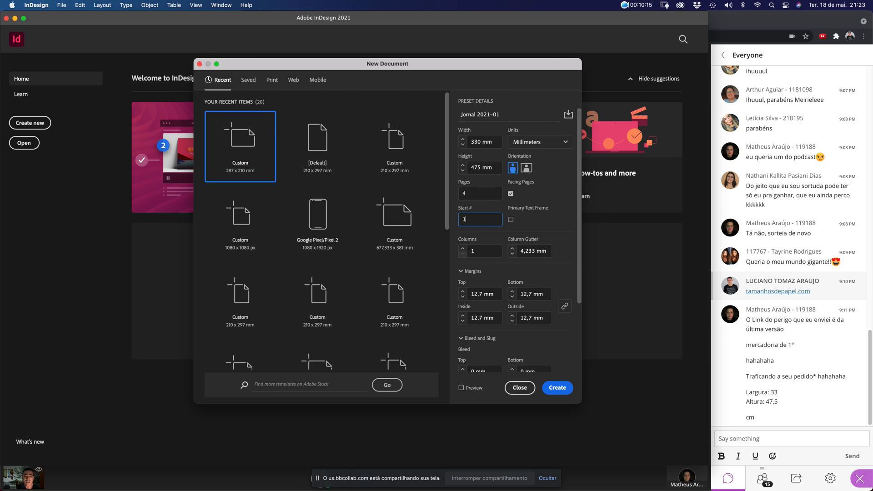
double_click(465, 220)
text(1)
key(Tab)
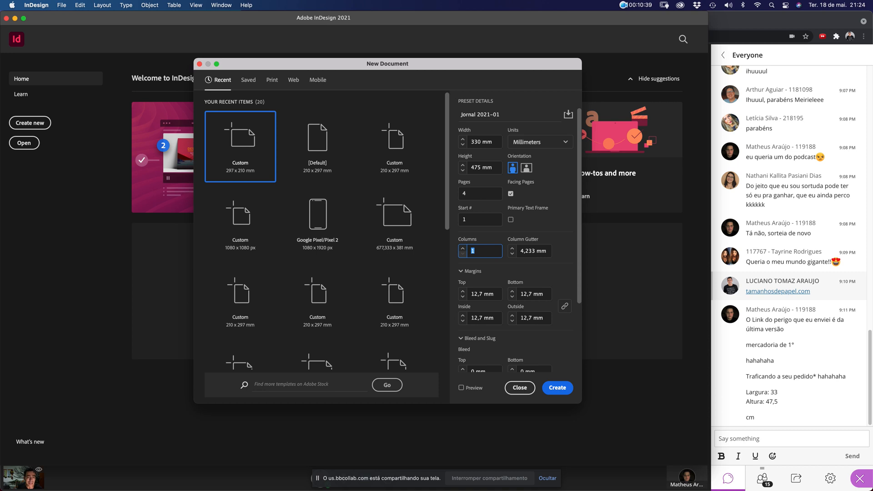
Set Columns to 6 and the column gutter to 5 mm
text(6)
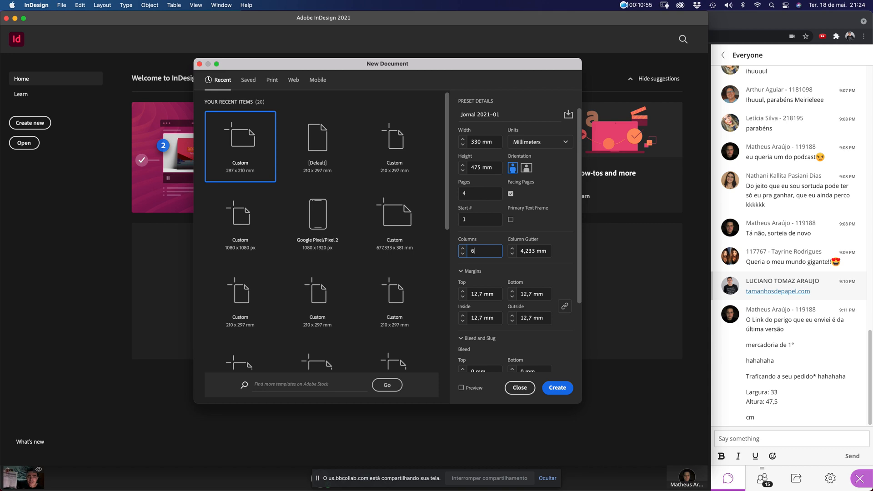
click(480, 194)
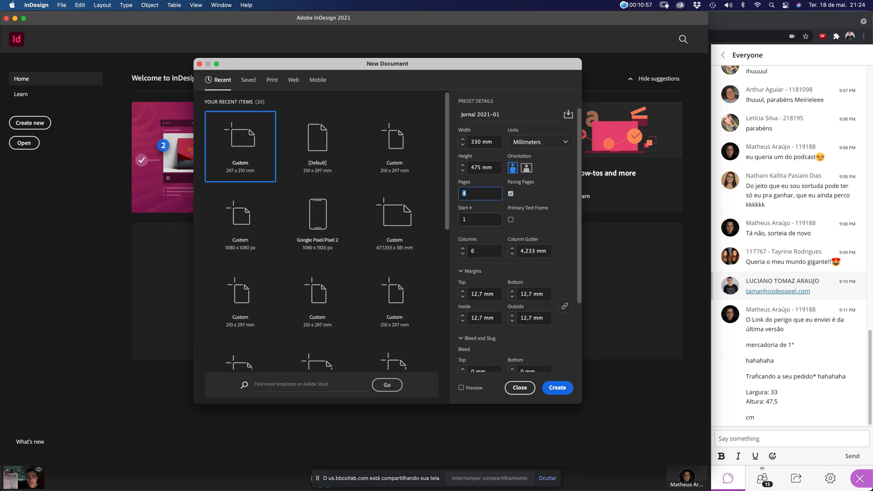
click(484, 251)
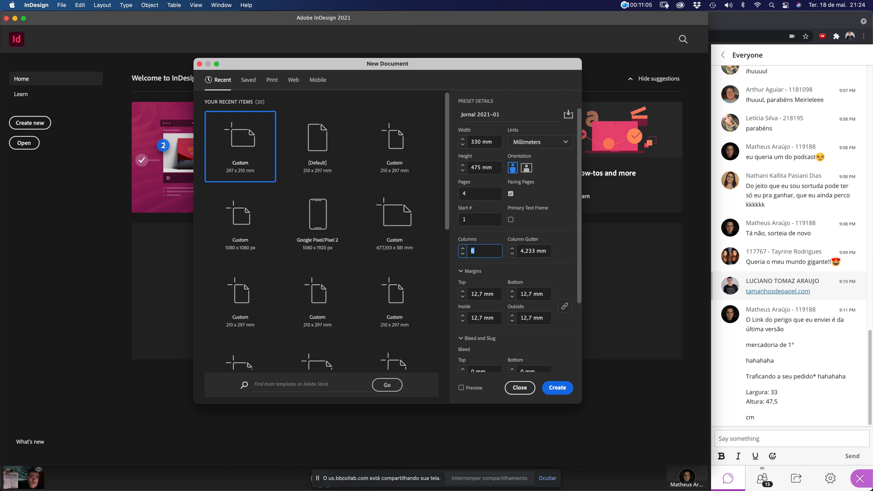
text(6)
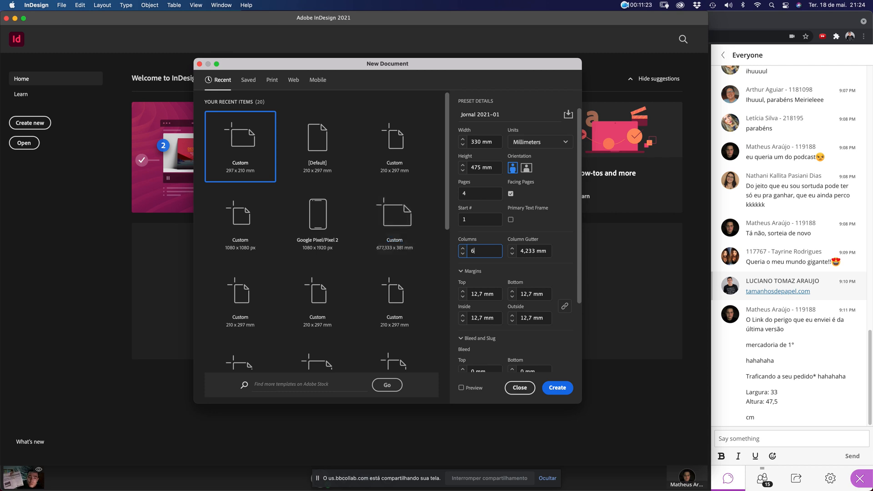
key(Tab)
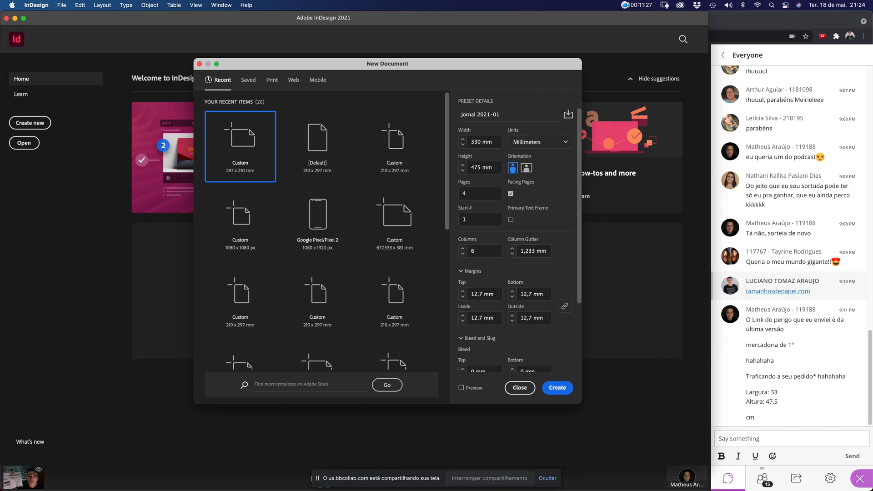
drag(535, 251, 519, 251)
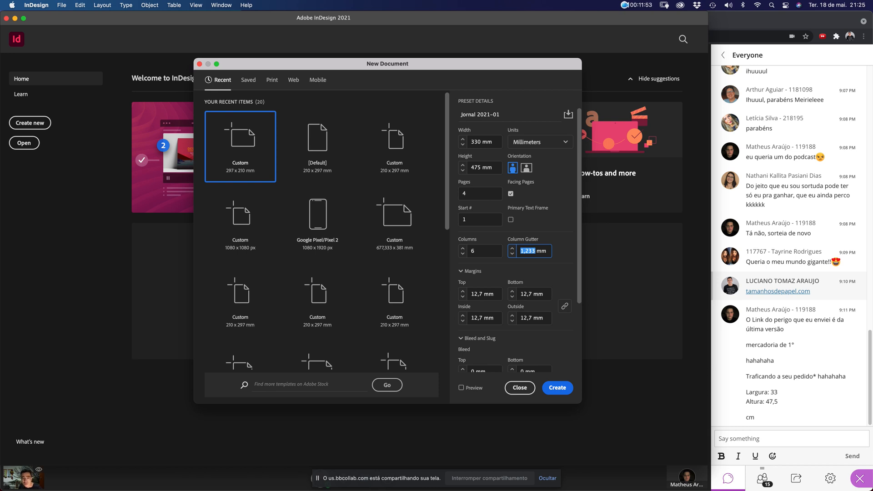
text(5)
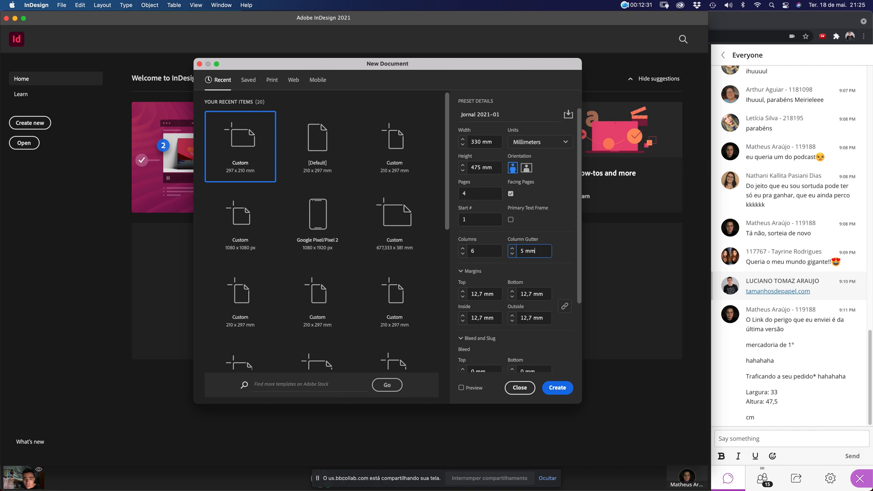
Set all linked margins to 15 mm
key(Tab)
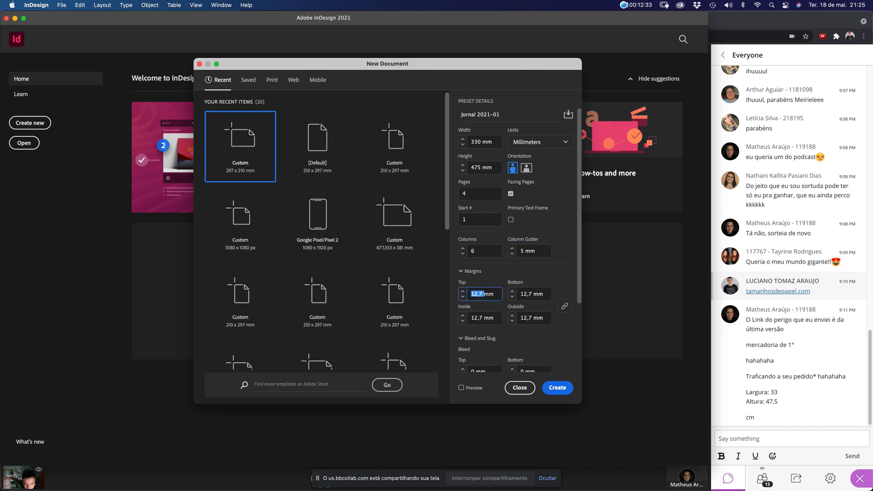
text(15)
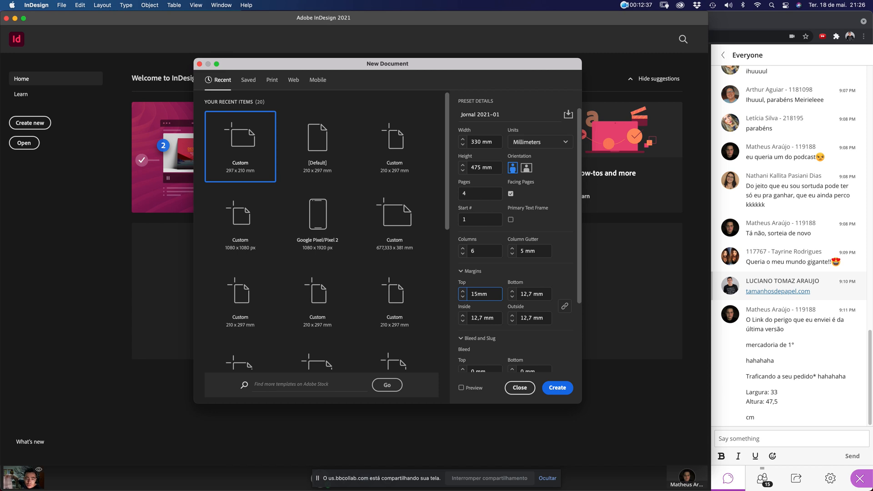
key(super+a)
key(Tab)
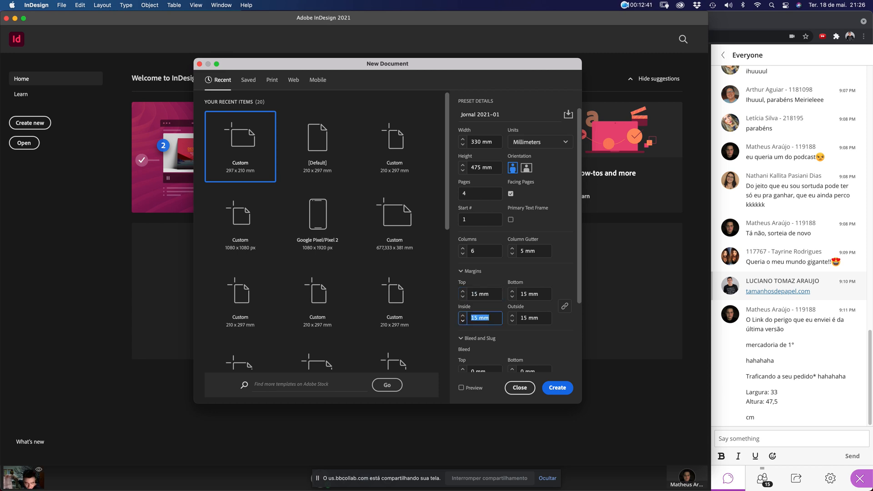
text(15)
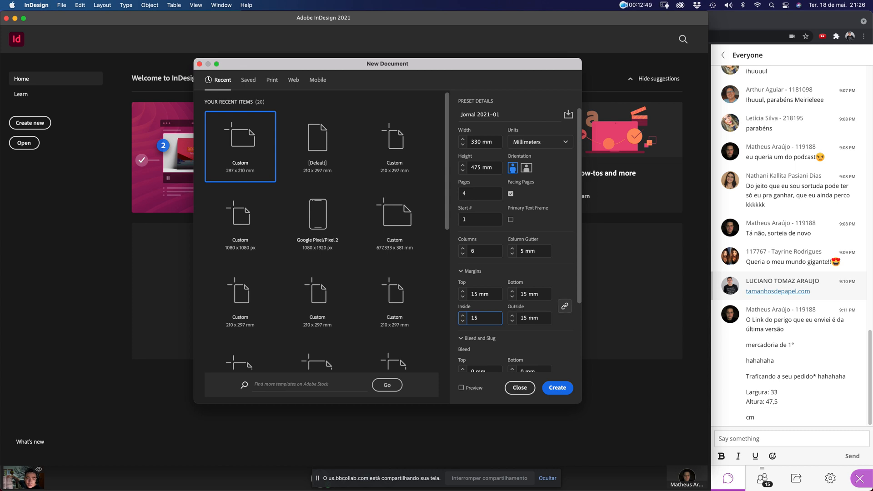
Unlink the margins and change only the bottom margin to 10 mm
click(565, 306)
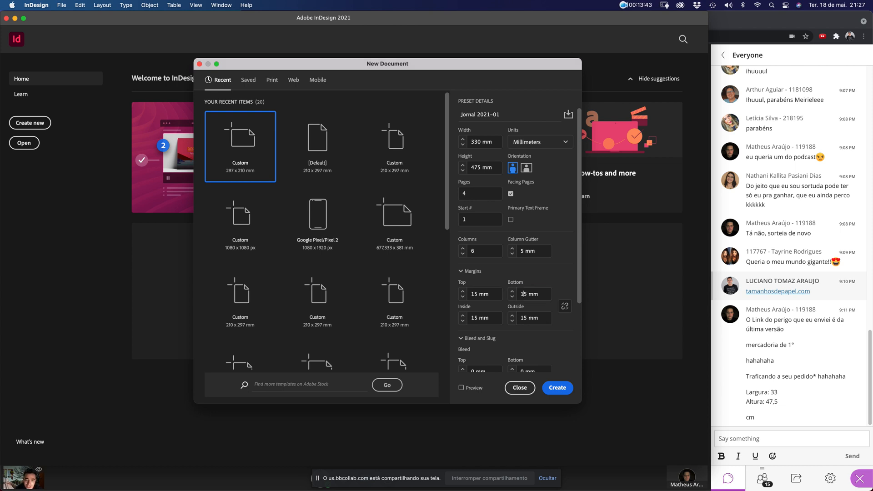
double_click(522, 293)
text(10)
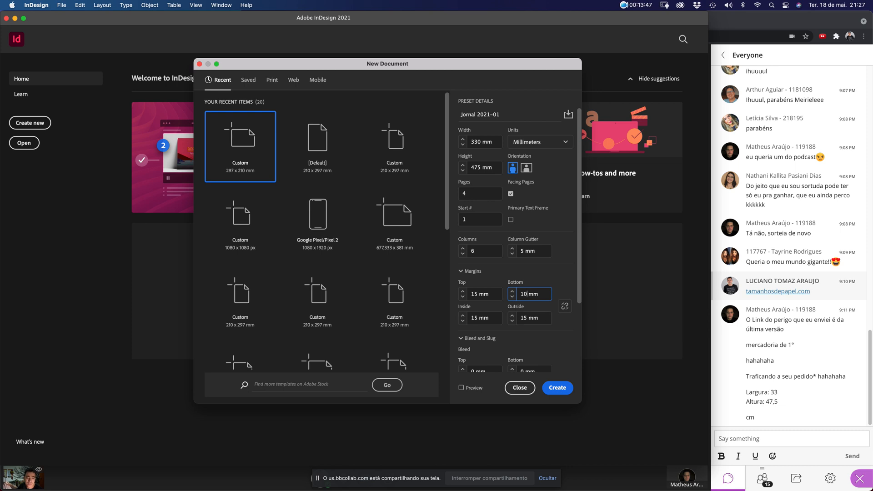
click(542, 318)
scroll(541, 314, down, 4)
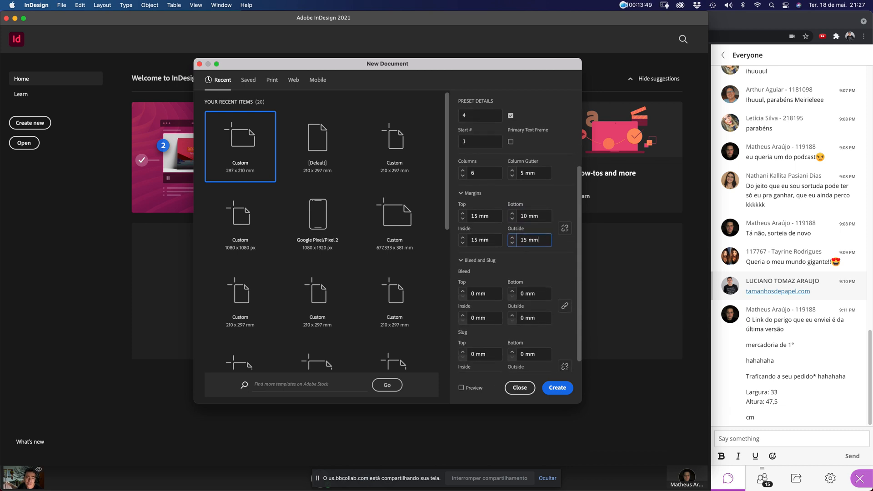
scroll(542, 312, down, 2)
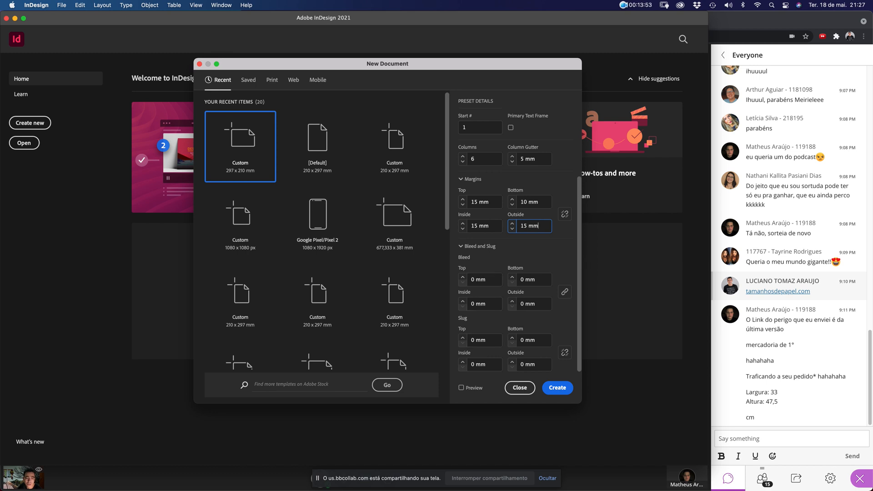
click(565, 352)
scroll(545, 319, up, 1)
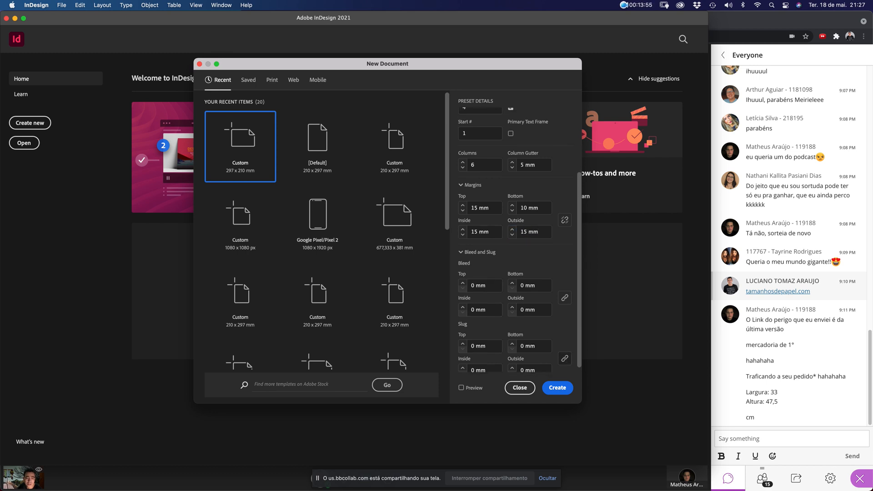
scroll(513, 236, down, 1)
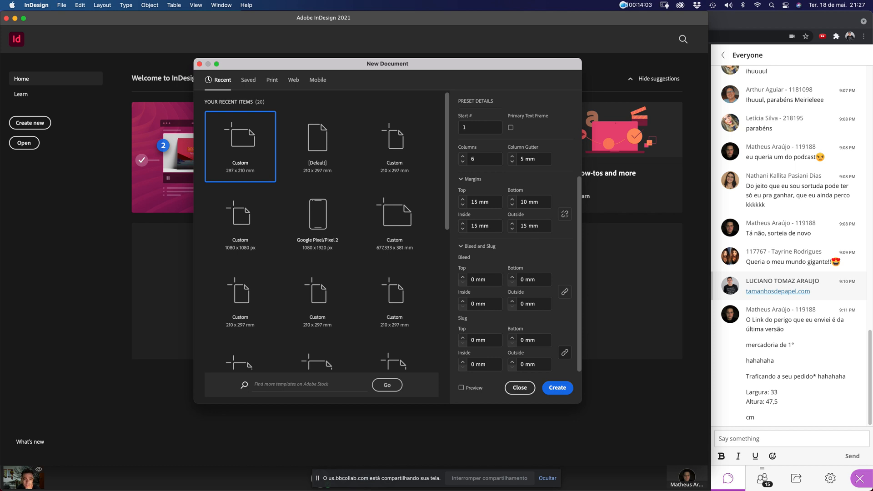
drag(391, 63, 396, 84)
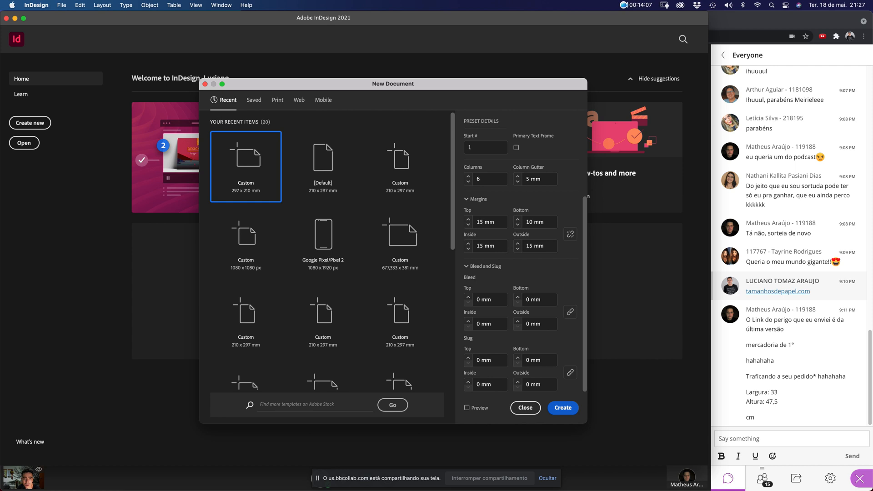
Save the current settings as document preset 'Trabalho Jornalismo 2021-01'
scroll(521, 273, up, 4)
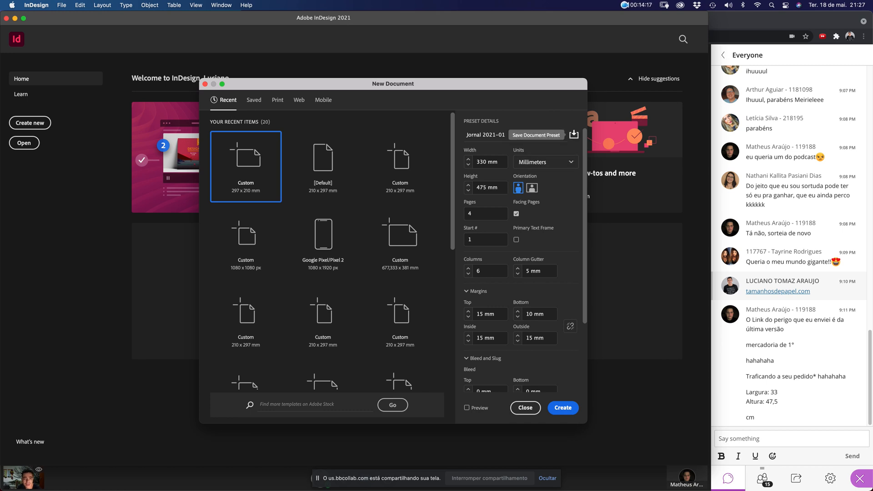
click(574, 134)
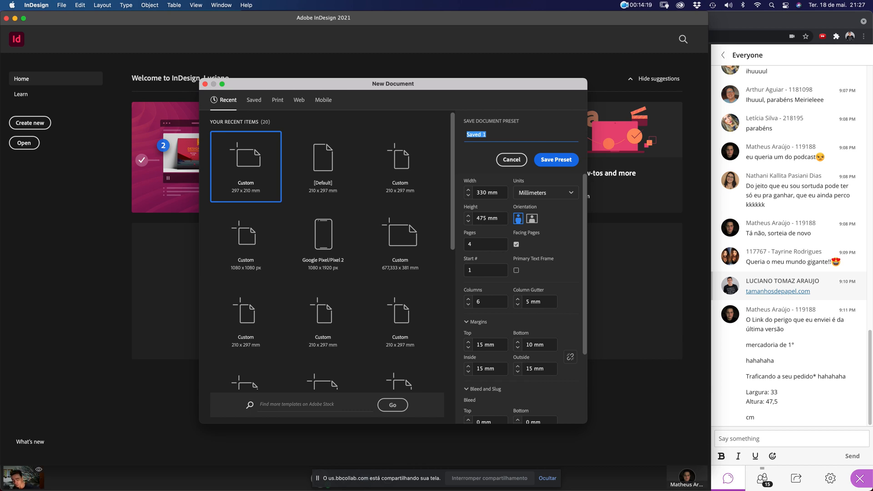
text(Trabalho)
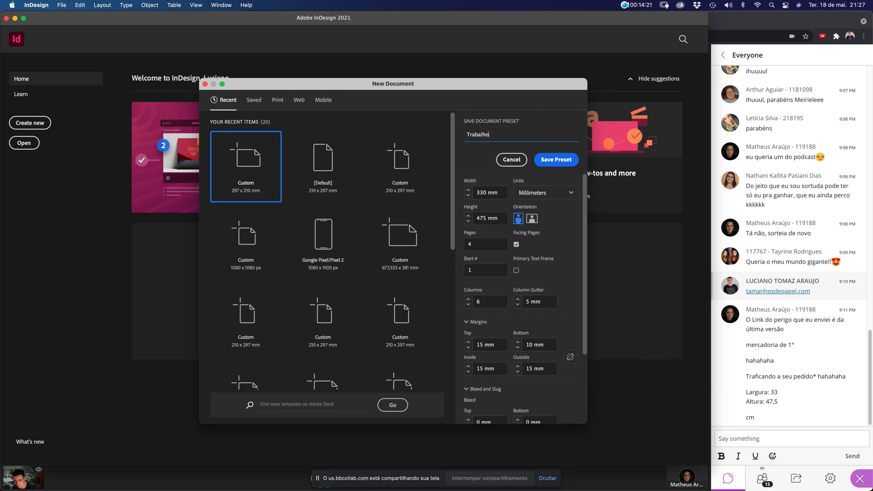
text( Jornalism)
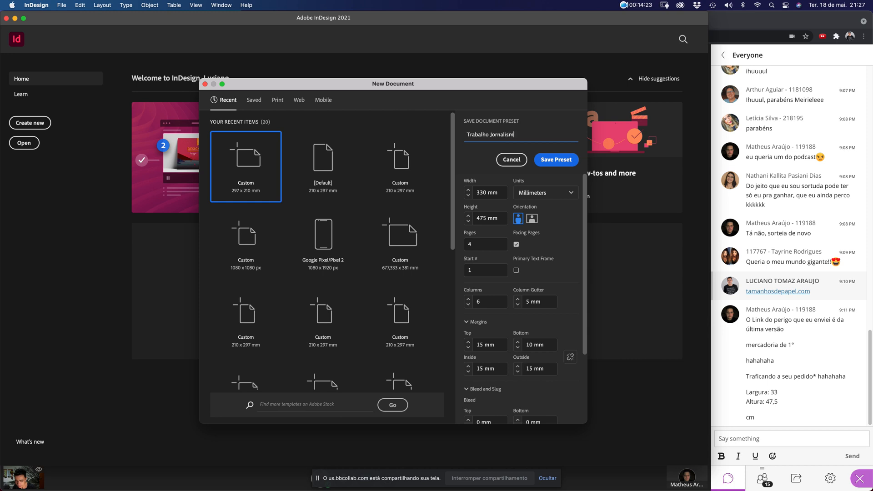
text(o 2021-)
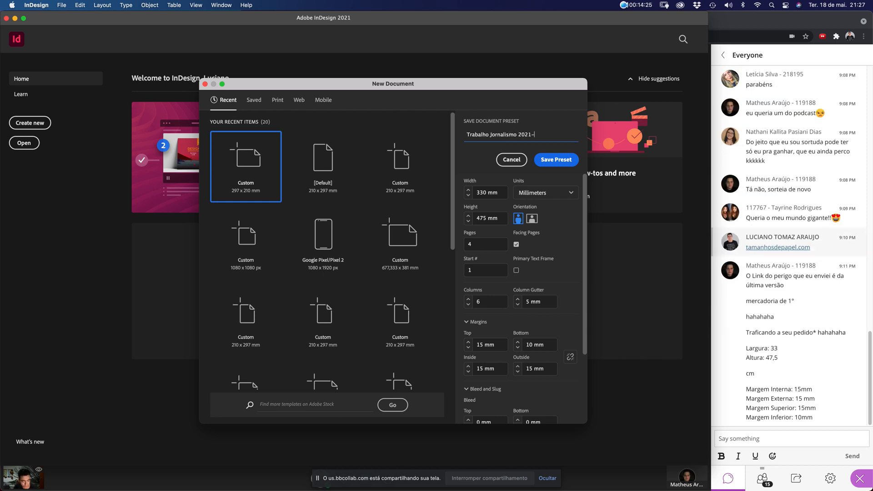
text(01)
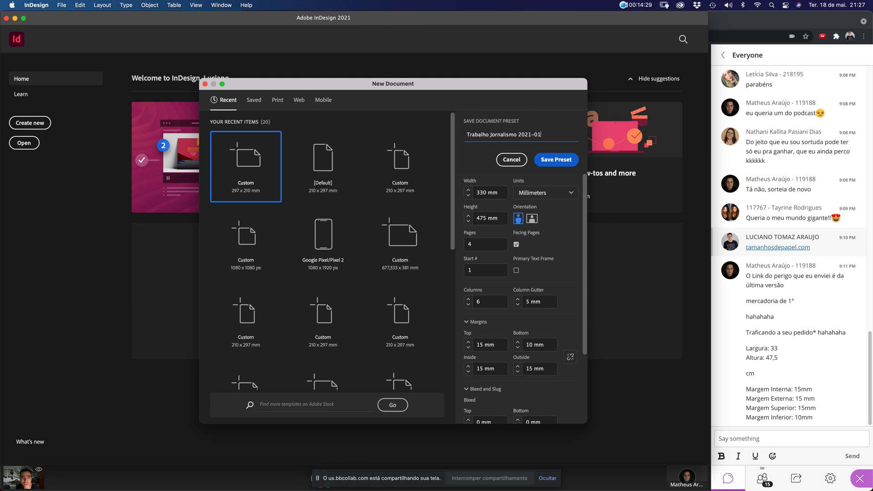
key(Return)
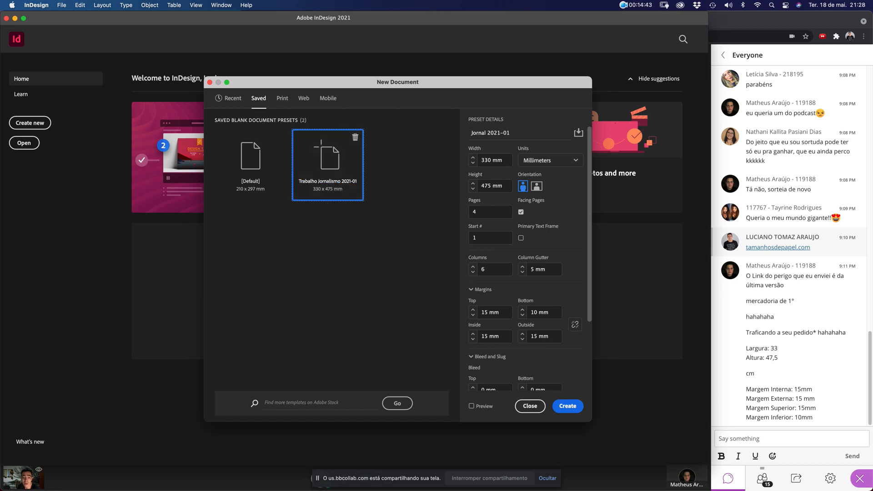
Create the Jornal 2021-01 document, zoom out over its four pages, then close it
key(Escape)
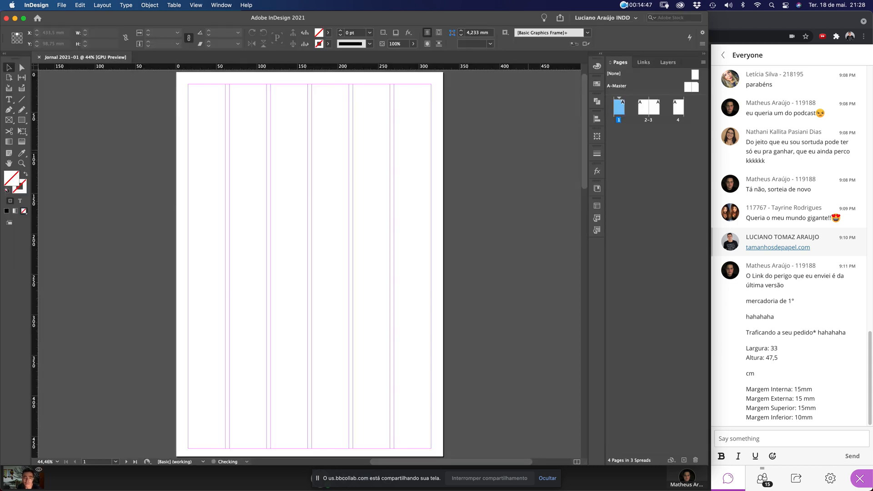
key(super+minus)
key(super+minus)
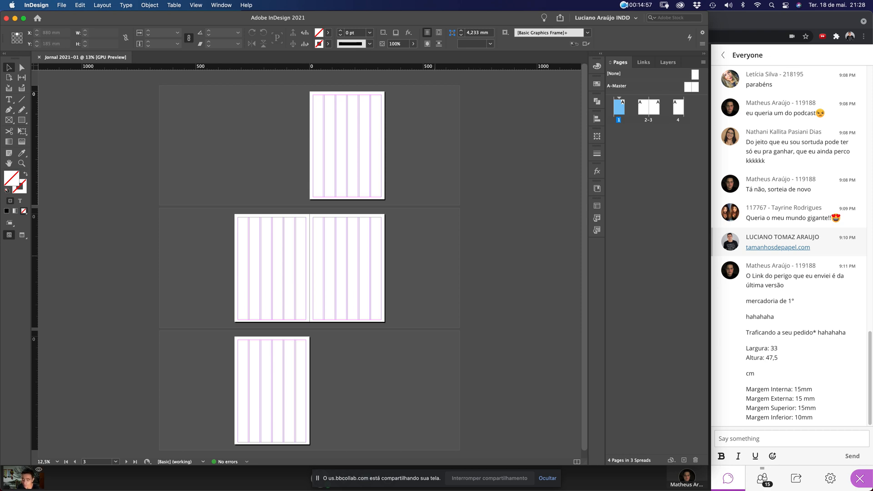
key(super+w)
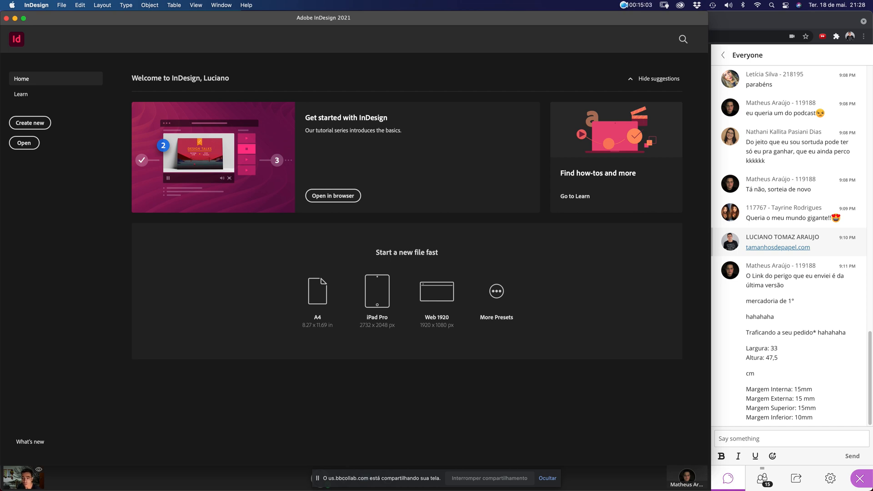
Bring up and dismiss the Open and New Document dialogs
key(super+o)
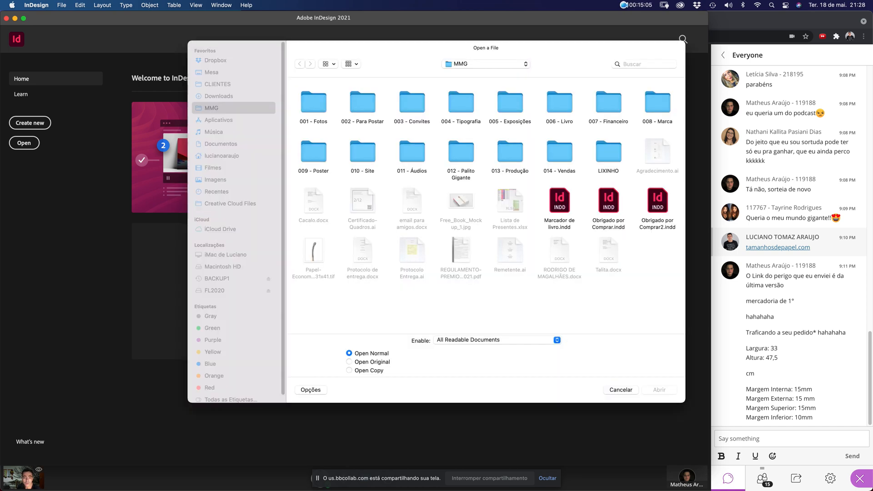
key(Escape)
key(super+n)
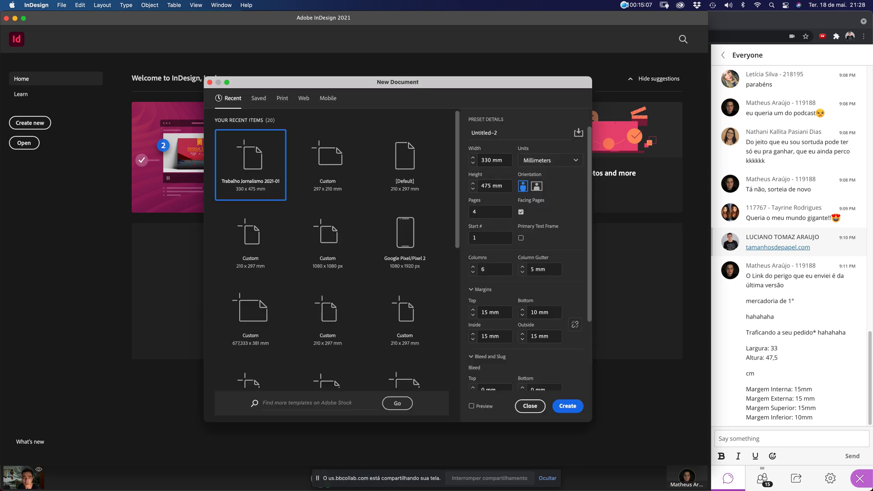
click(530, 406)
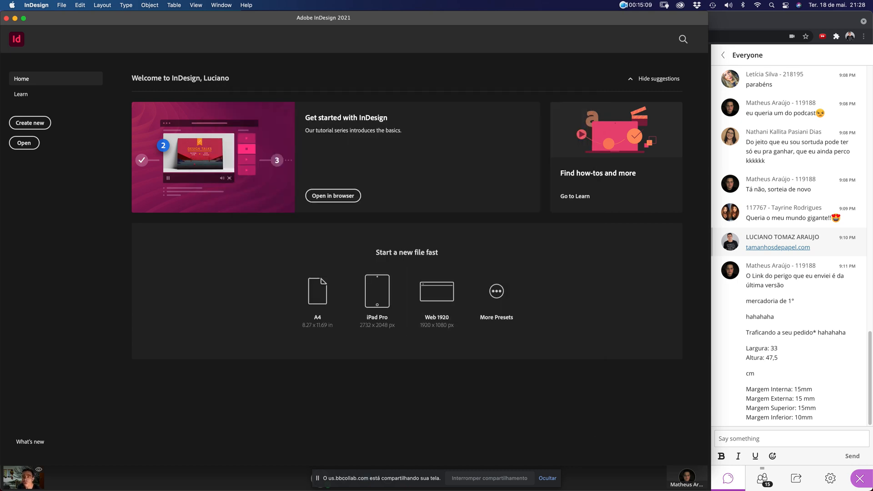
Create a new document from the saved Trabalho Jornalismo 2021-01 preset
click(61, 5)
mouse_move(68, 17)
click(186, 18)
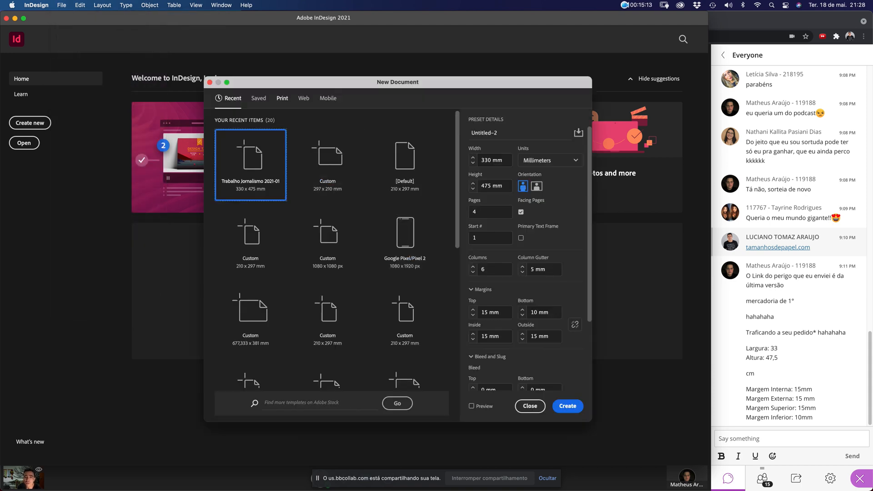
click(258, 98)
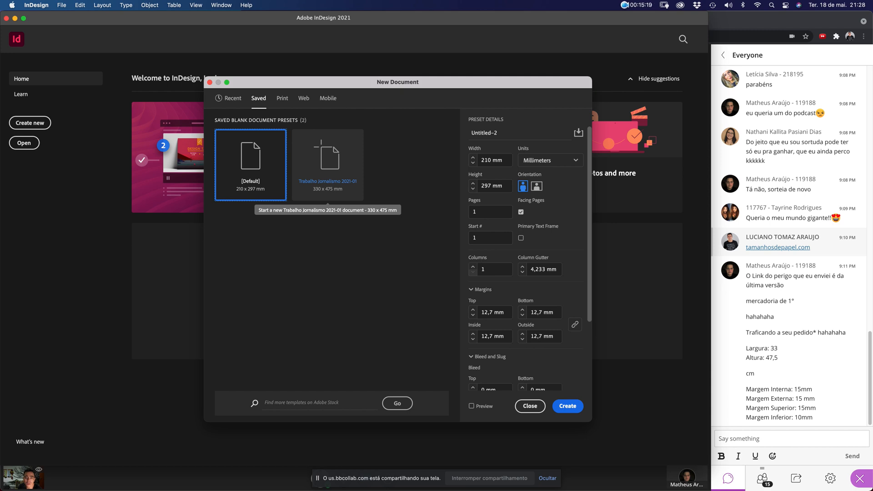
click(327, 165)
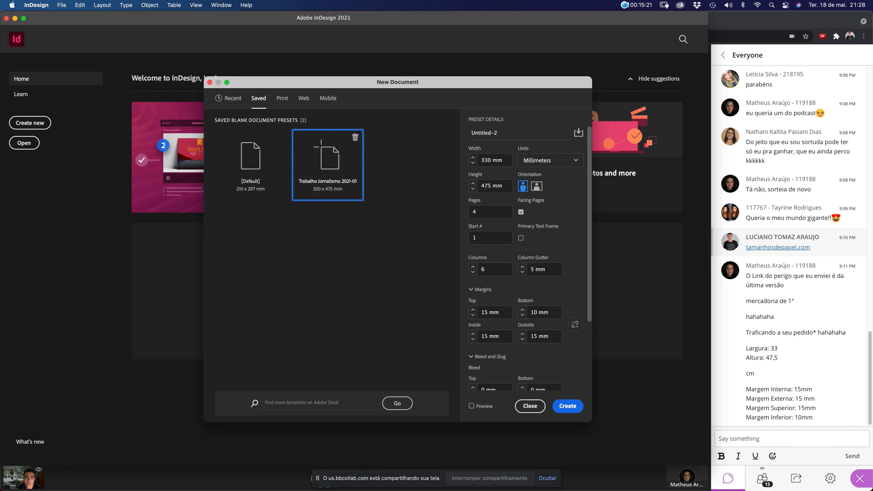
scroll(525, 254, down, 4)
scroll(525, 255, up, 4)
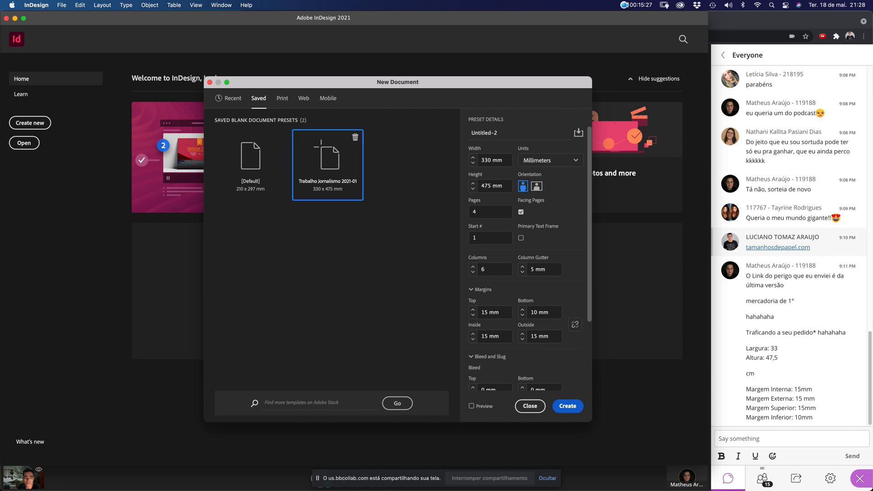
click(567, 407)
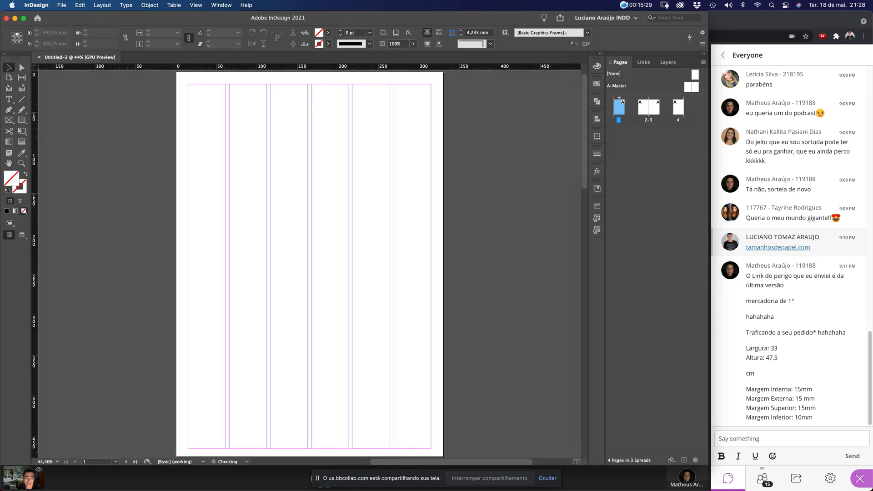
Check the margin values in the browser class chat, then return to InDesign
key(super+Tab)
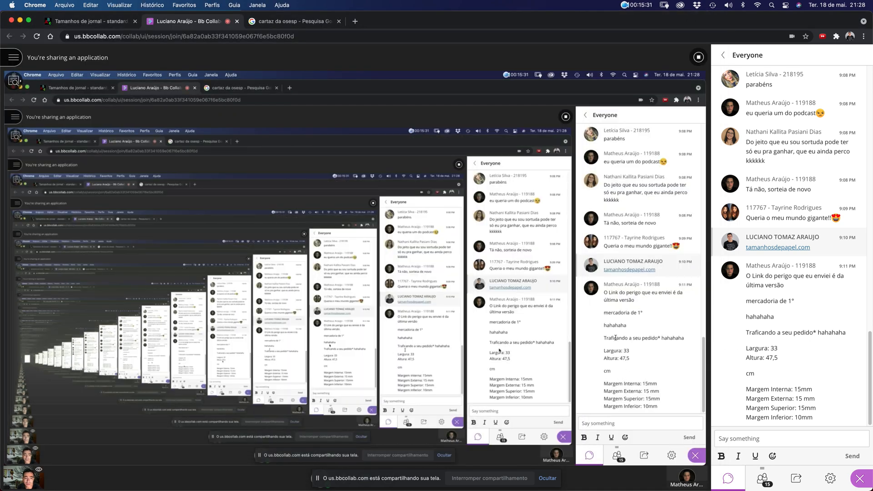
drag(746, 333, 768, 417)
key(ctrl+Up)
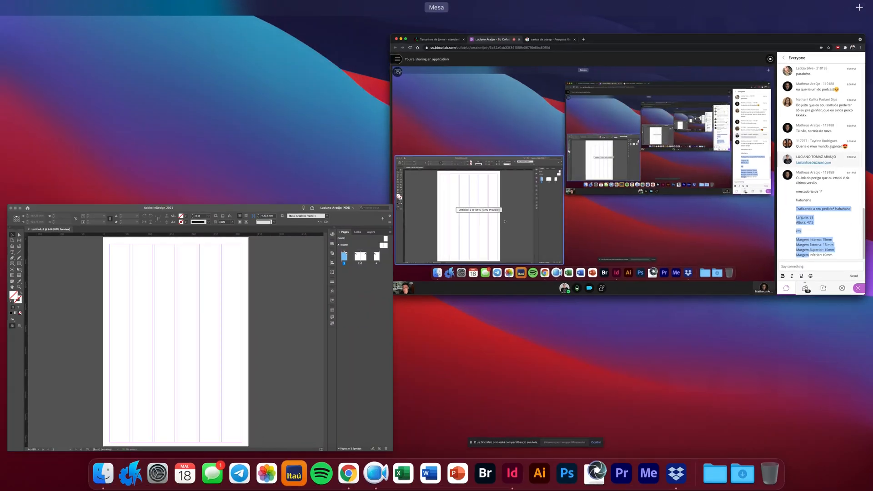
click(257, 355)
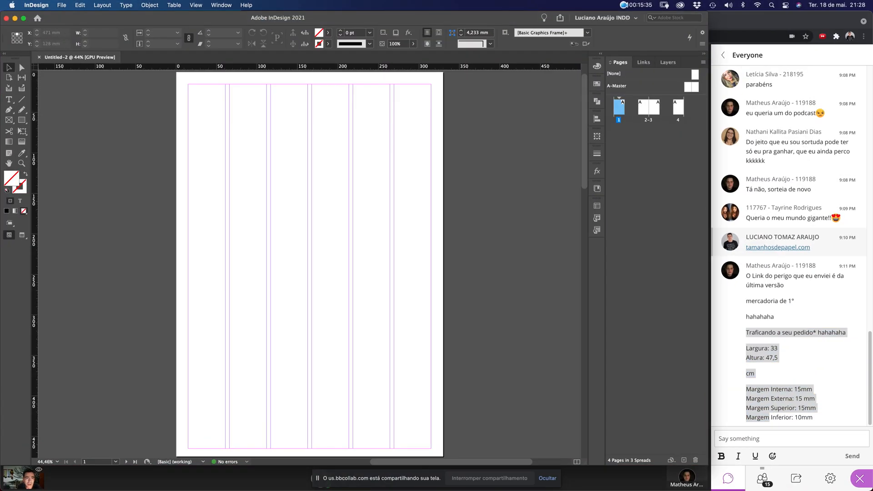
click(636, 5)
click(668, 18)
Review all spreads of Untitled-2, select page 2, and bring up the workspace list
key(super+minus)
key(super+minus)
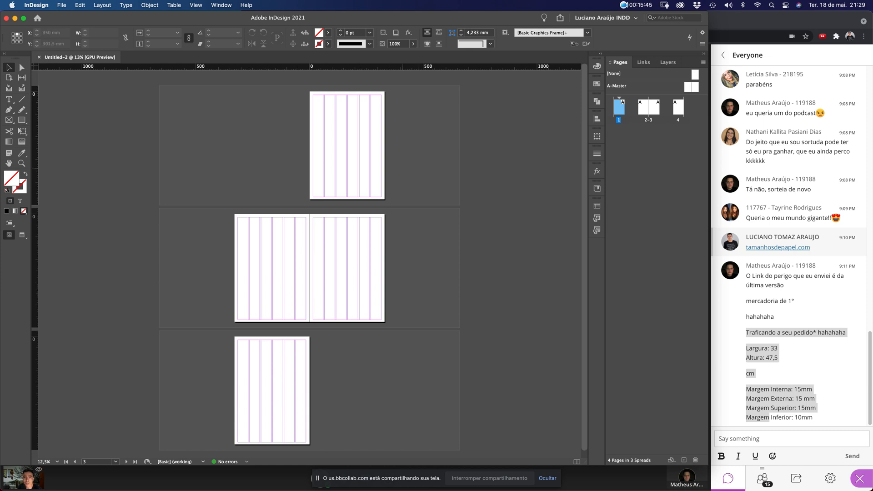
key(super+0)
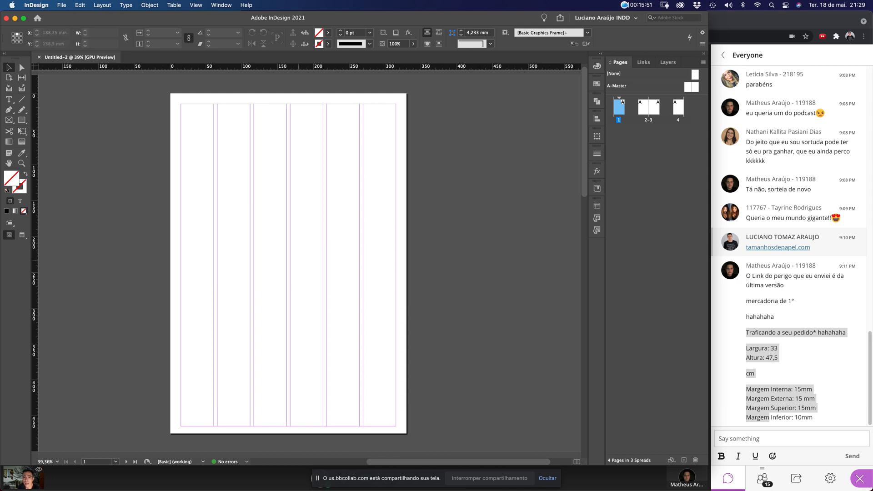
scroll(310, 195, left, 2)
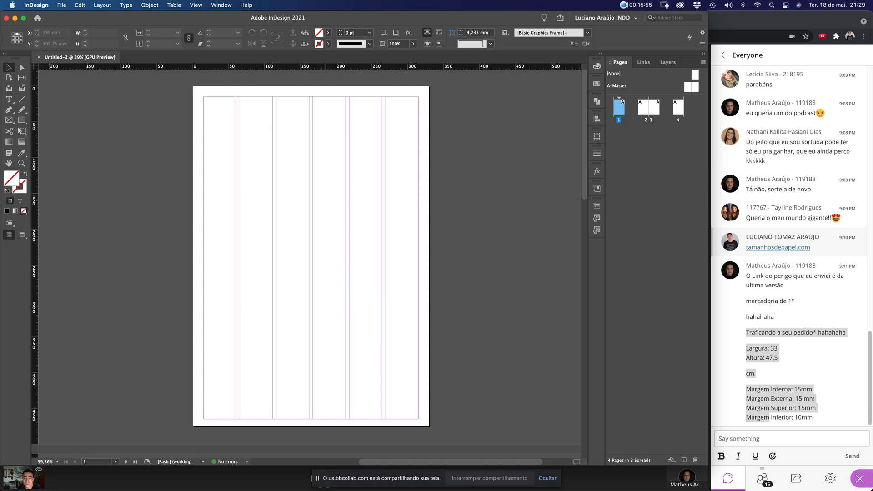
scroll(309, 255, down, 10)
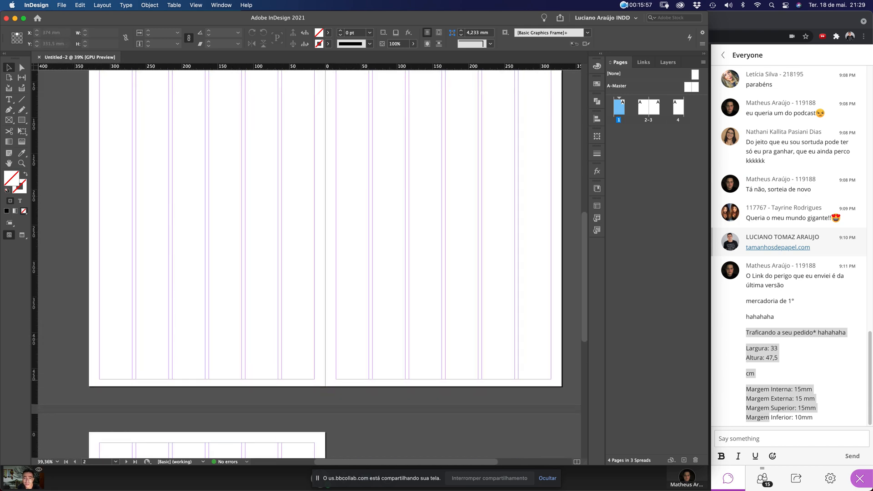
scroll(309, 264, down, 5)
scroll(309, 264, up, 7)
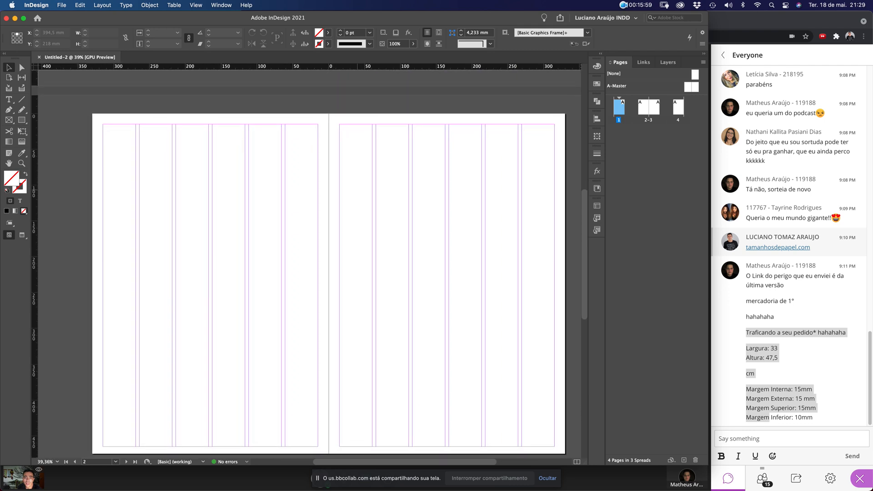
scroll(329, 284, left, 1)
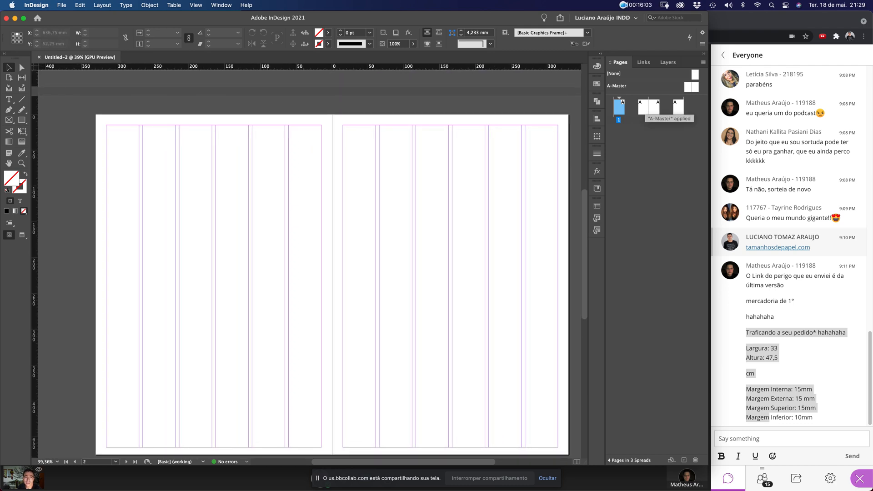
click(642, 107)
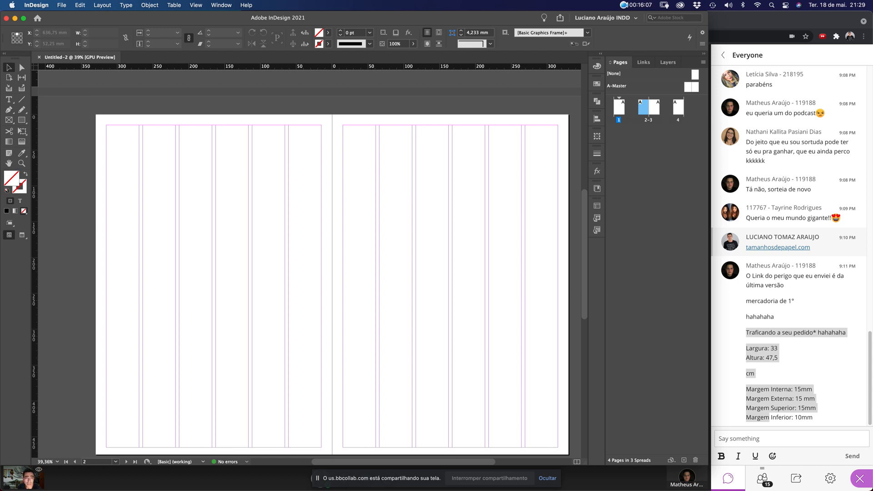
click(635, 18)
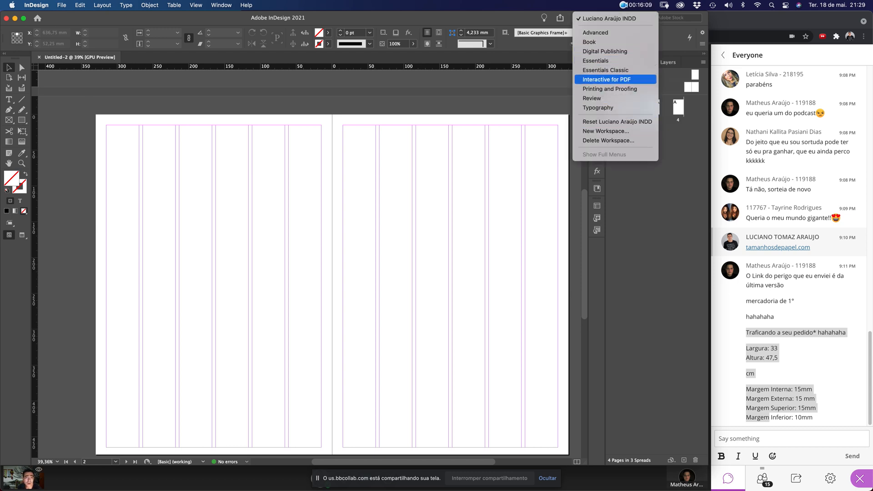
Switch to the Essentials Classic workspace and reset it to defaults
click(603, 70)
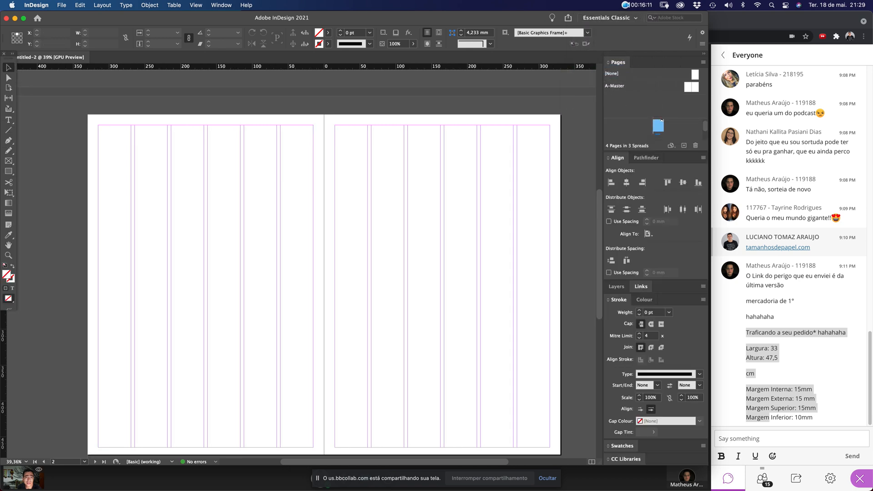
click(607, 18)
click(618, 121)
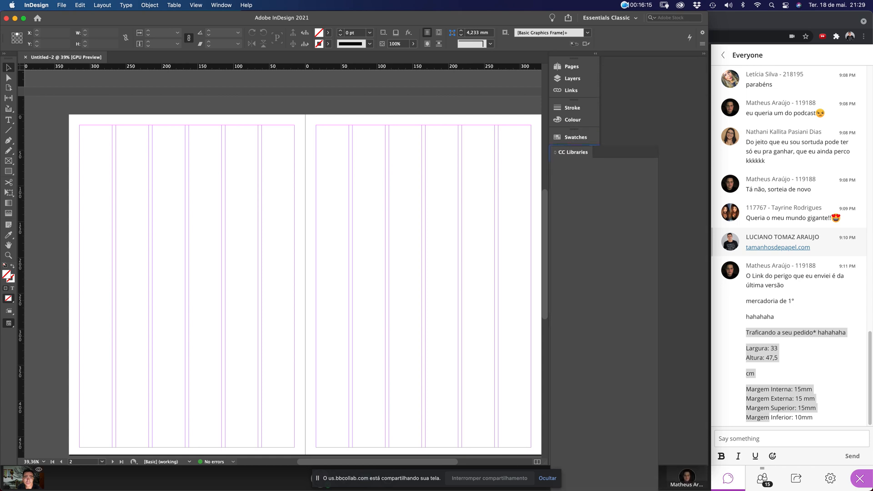
Select pages 2 through 4 in the Pages panel
click(680, 67)
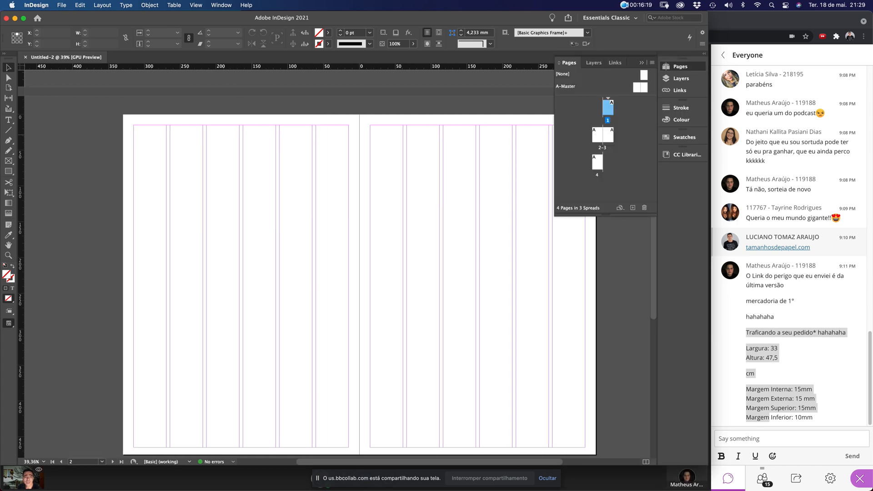
click(597, 135)
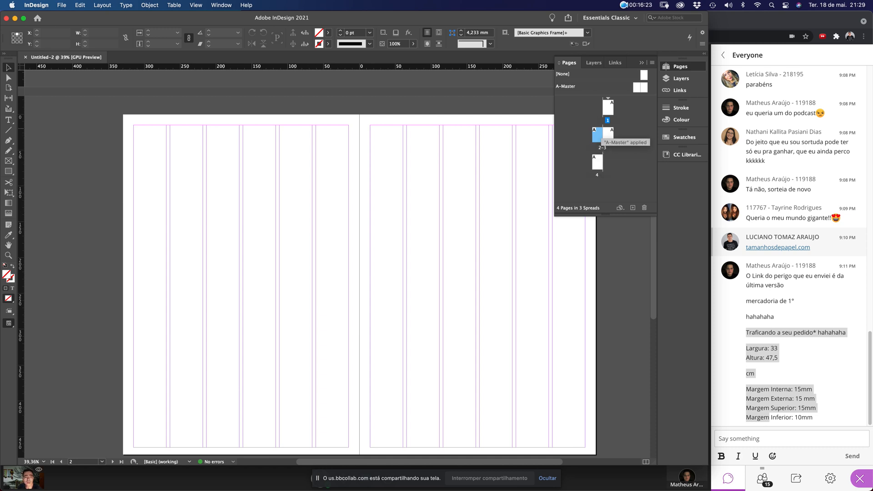
shift+click(598, 162)
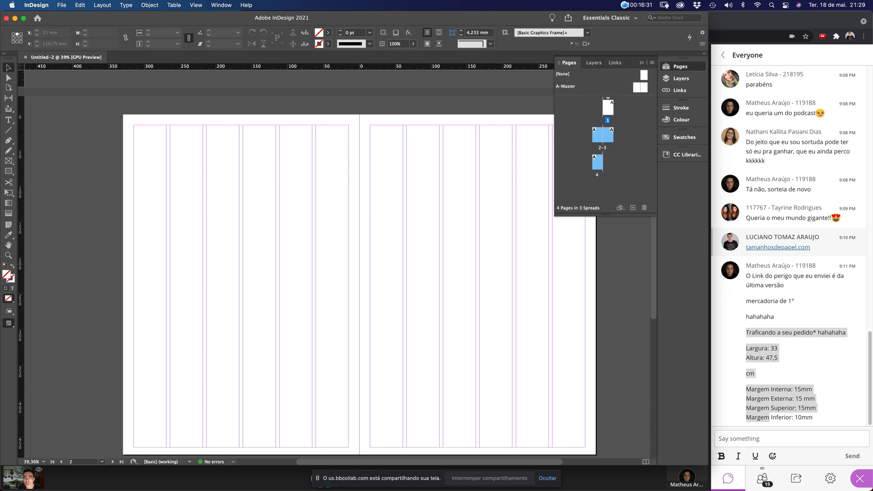
click(102, 5)
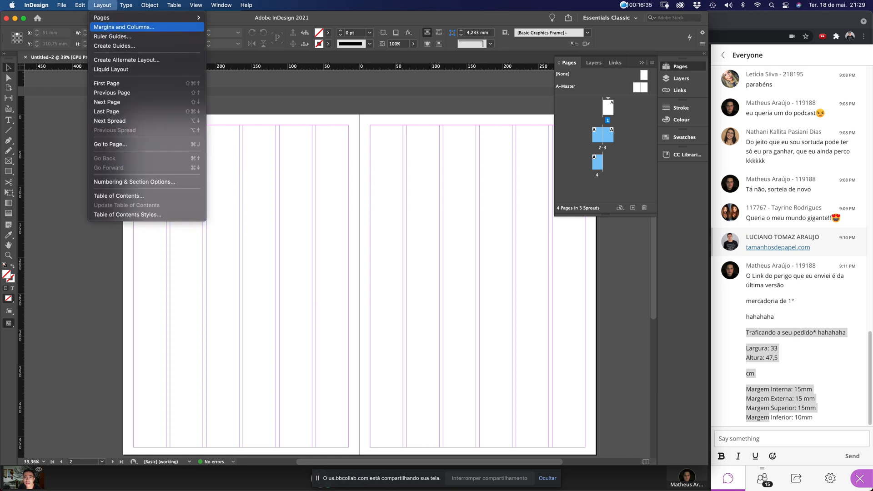
Set pages 2–4 to 5 columns in Margins and Columns, keeping the 5 mm gutter
click(124, 27)
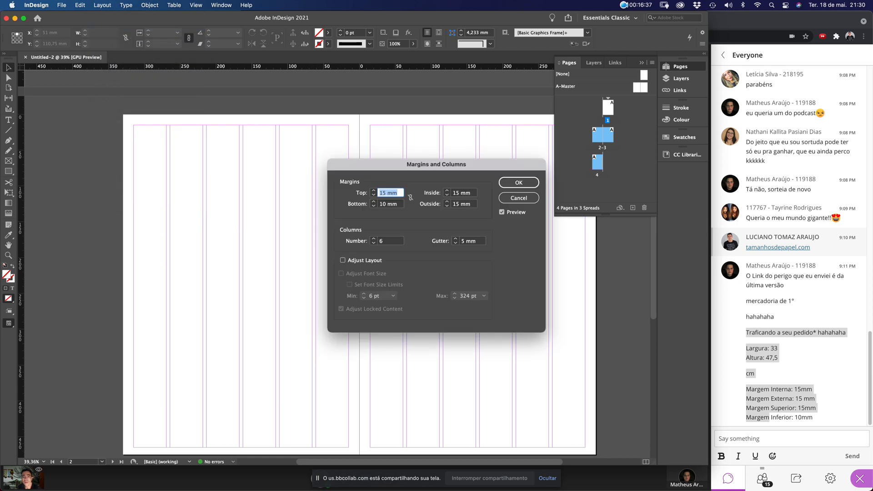
drag(436, 164, 398, 162)
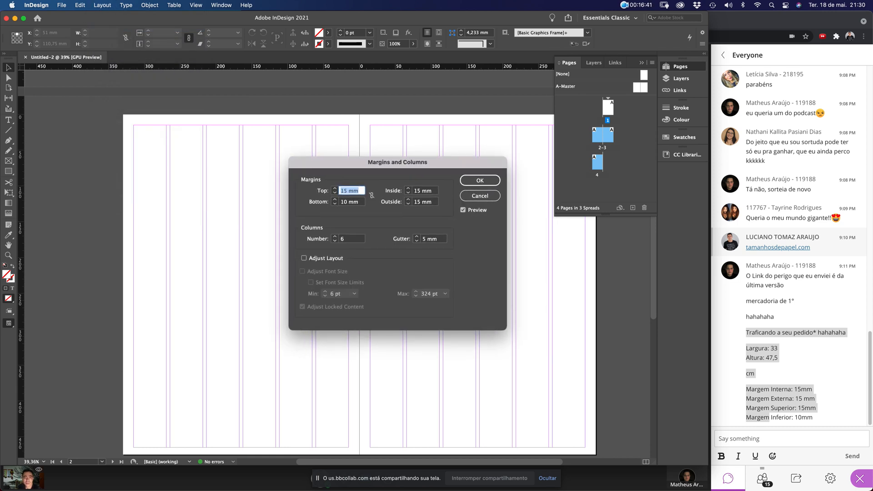
double_click(346, 239)
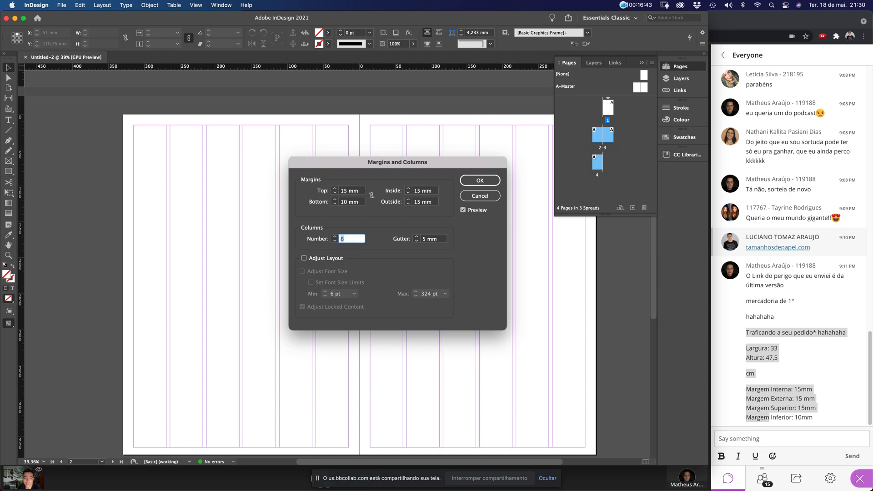
text(5)
key(Tab)
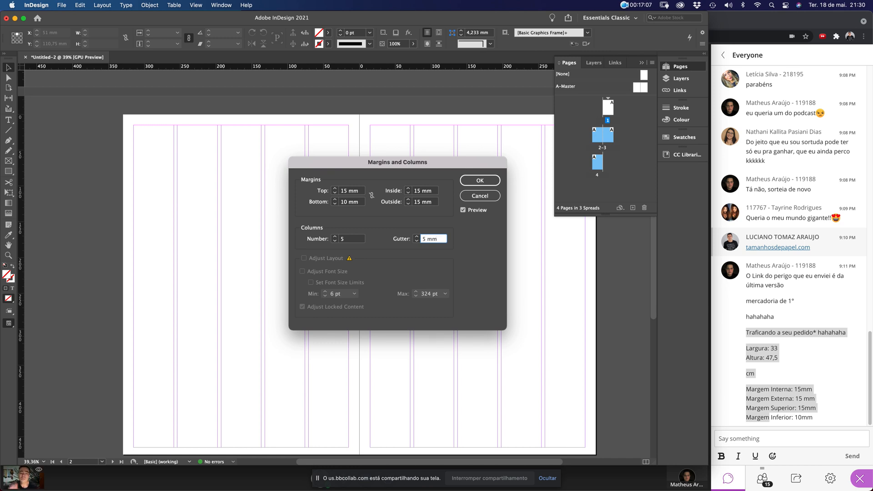
click(480, 182)
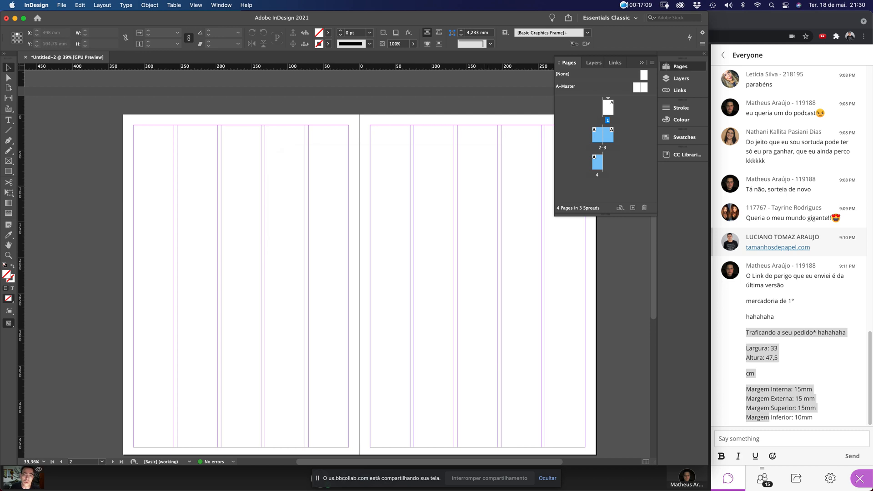
Scroll through the spreads and zoom out to see all four pages
click(457, 235)
scroll(458, 234, up, 10)
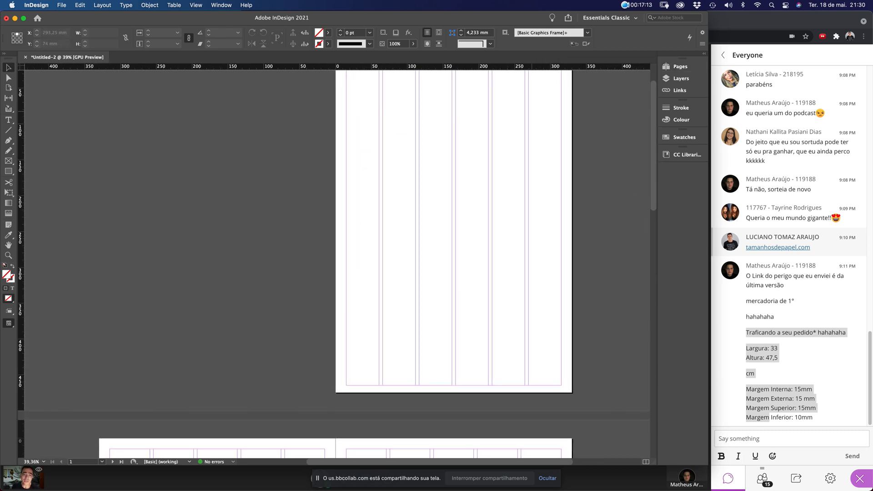
scroll(336, 264, down, 10)
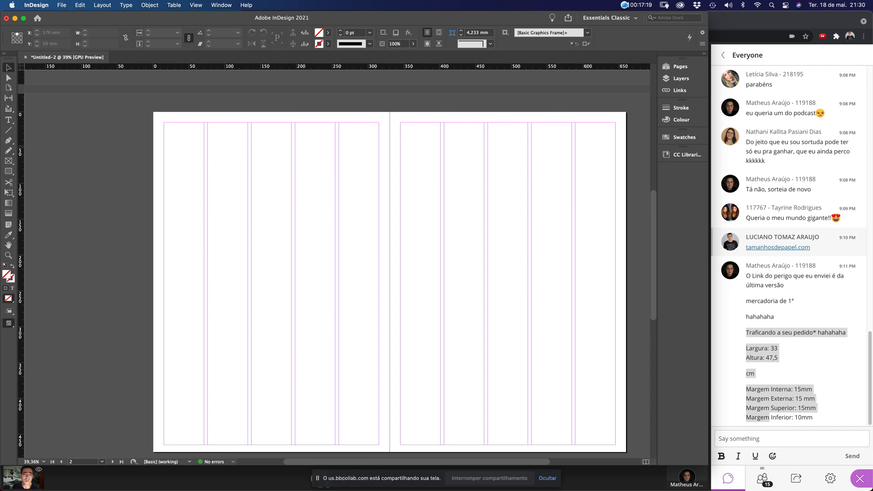
scroll(337, 263, down, 10)
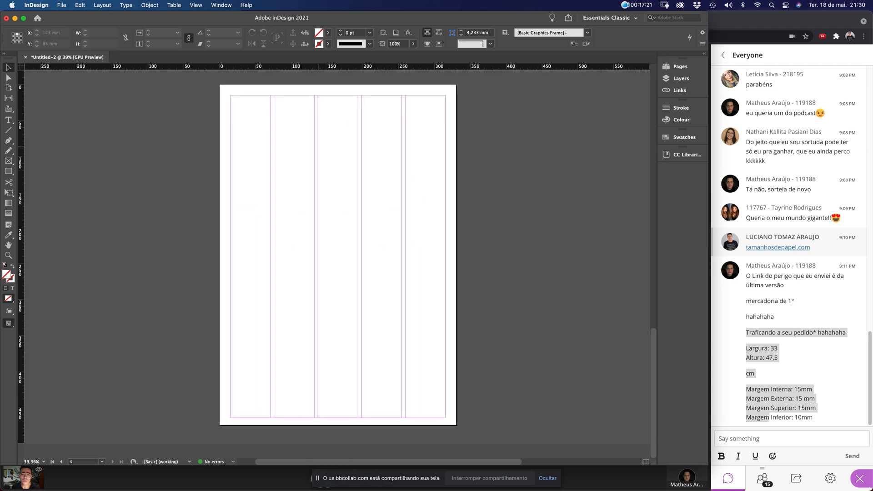
scroll(337, 263, up, 10)
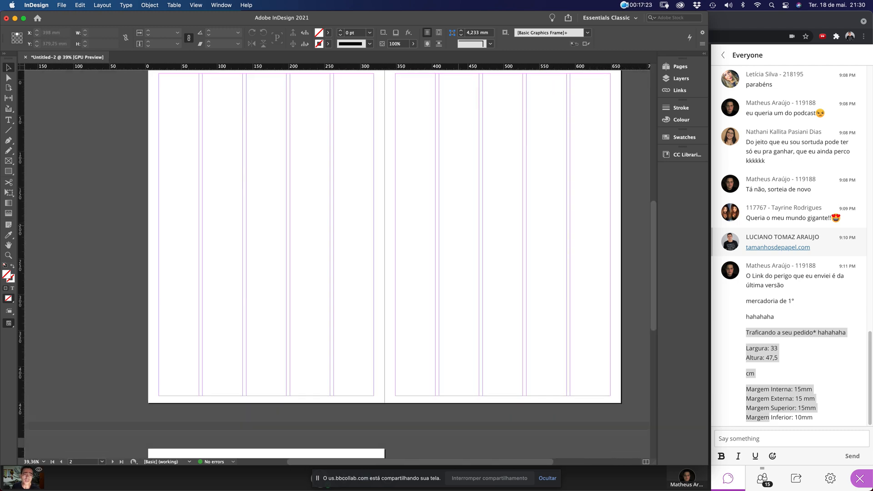
scroll(459, 226, up, 2)
key(super+minus)
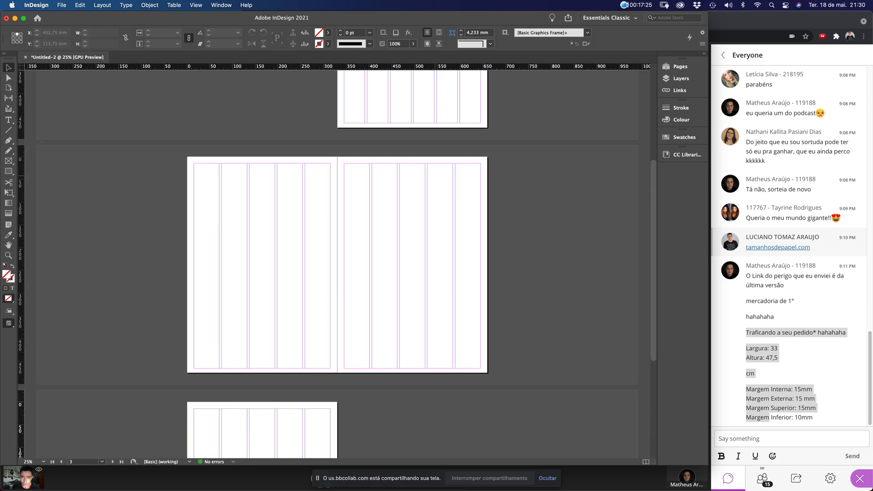
key(super+minus)
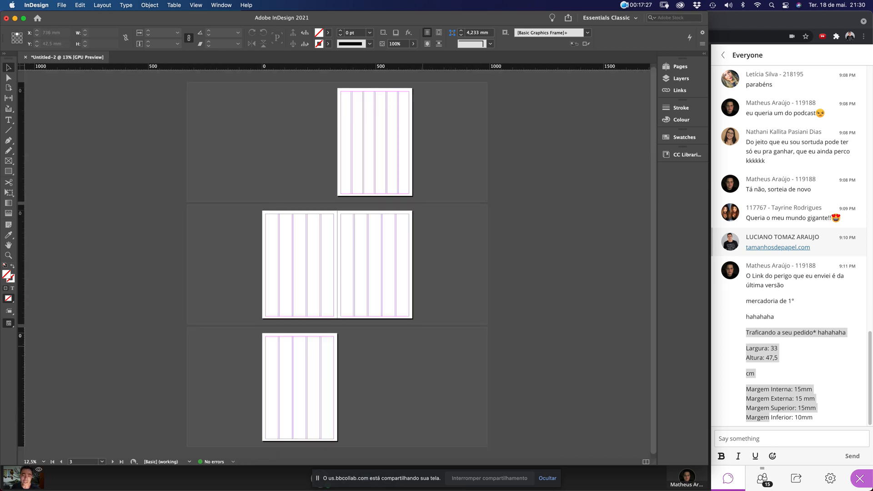
Float the Pages panel and select page 4 alone for a layout change
click(680, 66)
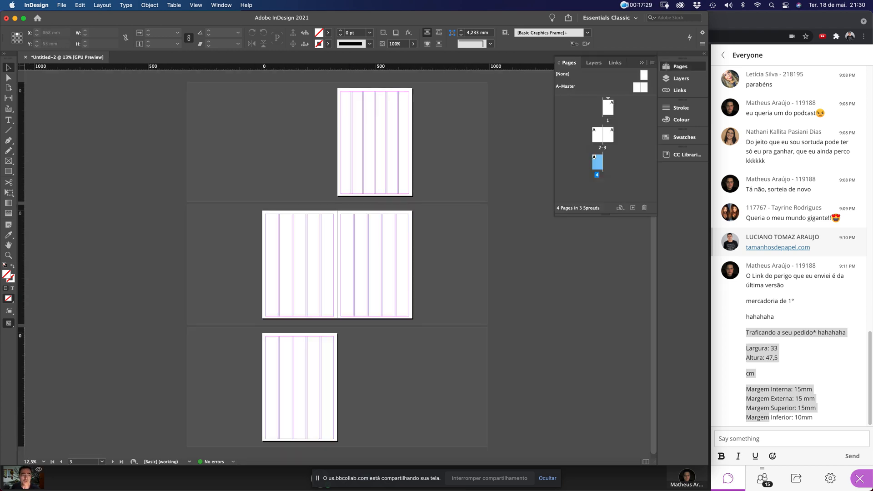
drag(569, 63, 462, 105)
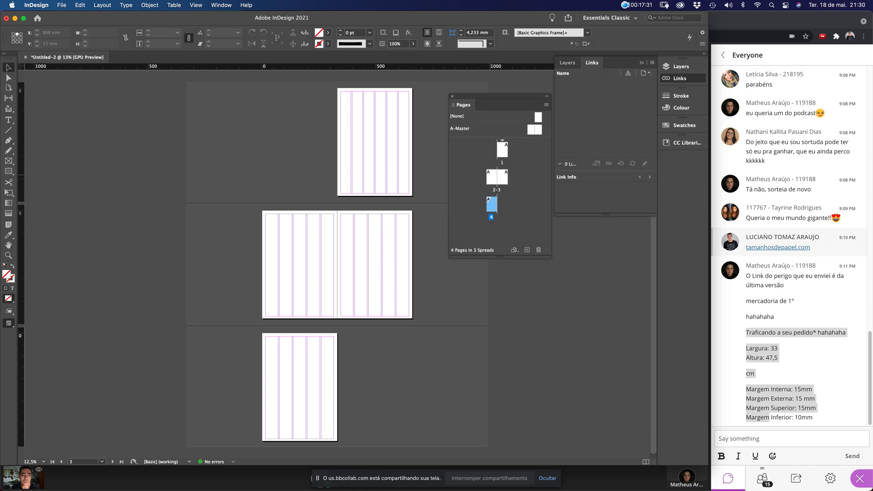
click(504, 179)
click(492, 205)
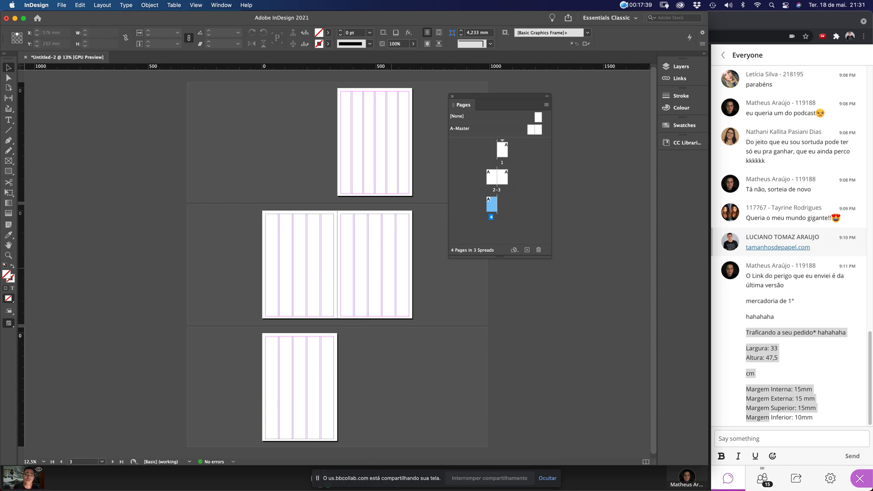
click(347, 359)
click(492, 205)
click(102, 5)
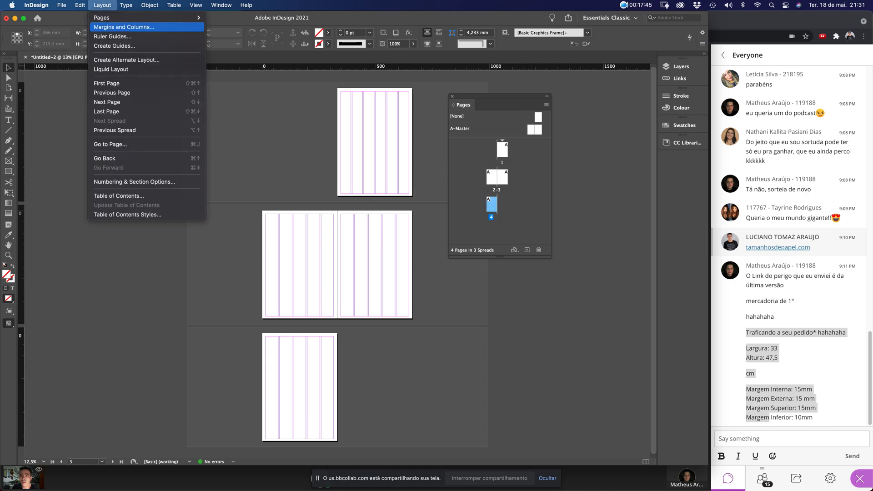
click(124, 27)
Give page 4 2 columns with a 10 mm gutter
double_click(344, 238)
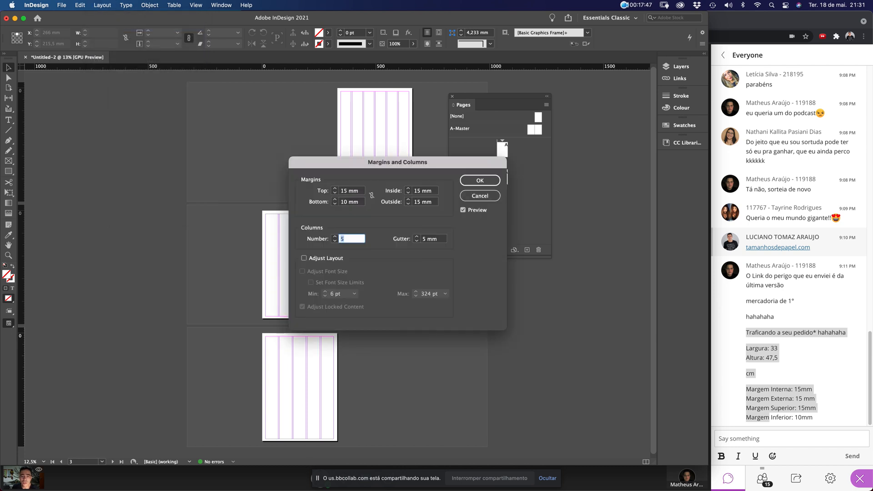
text(2)
key(Tab)
text(10)
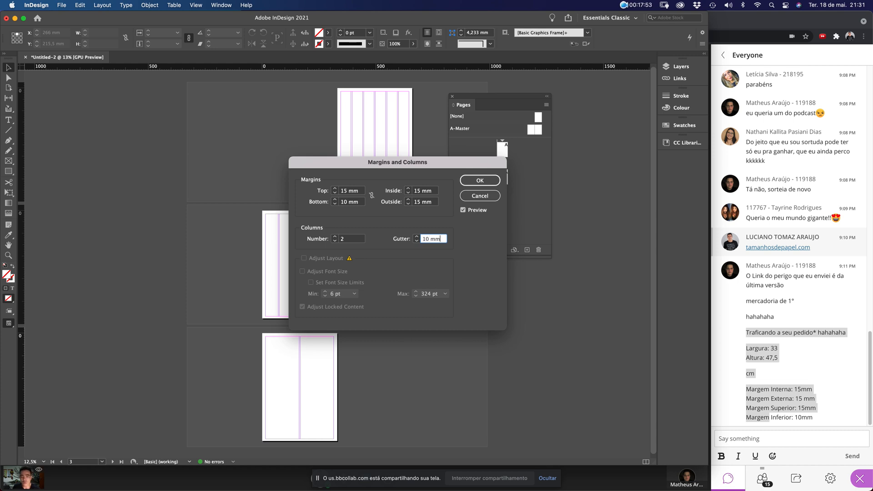
key(Return)
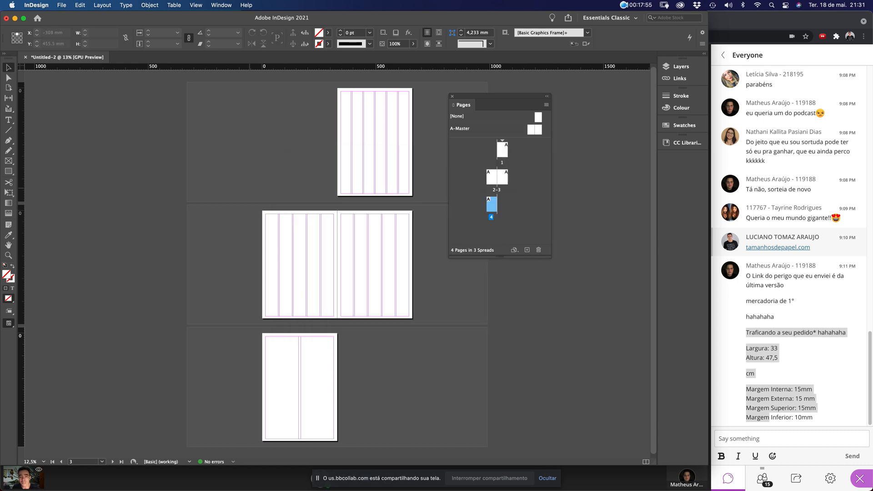
Inspect pages 4 and 1 fitted in the window, then zoom back out
key(super+equal)
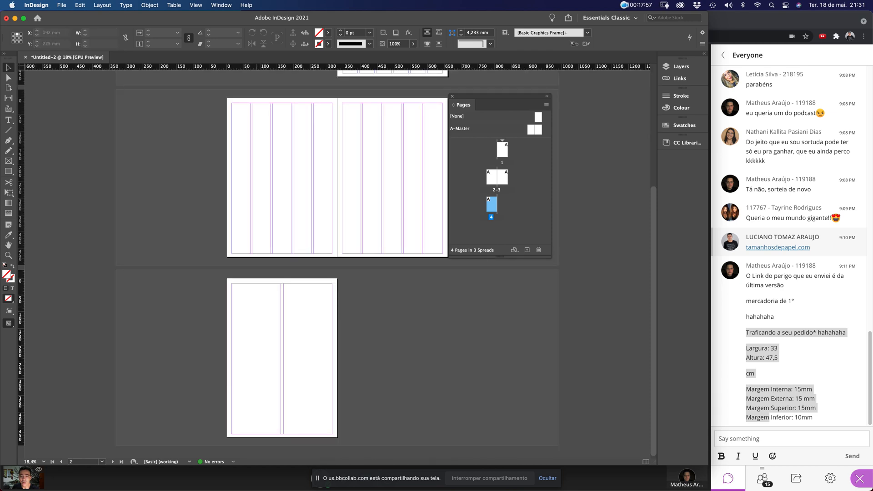
key(super+0)
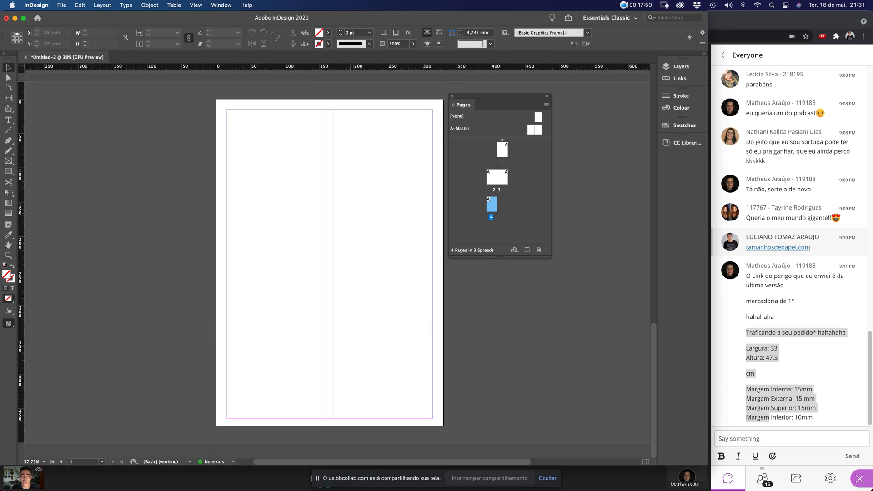
scroll(336, 263, up, 10)
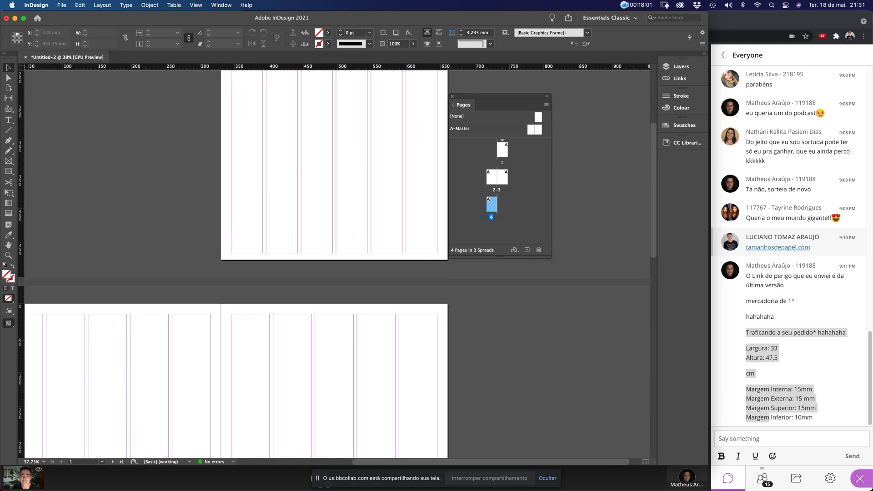
key(super+0)
scroll(337, 264, down, 10)
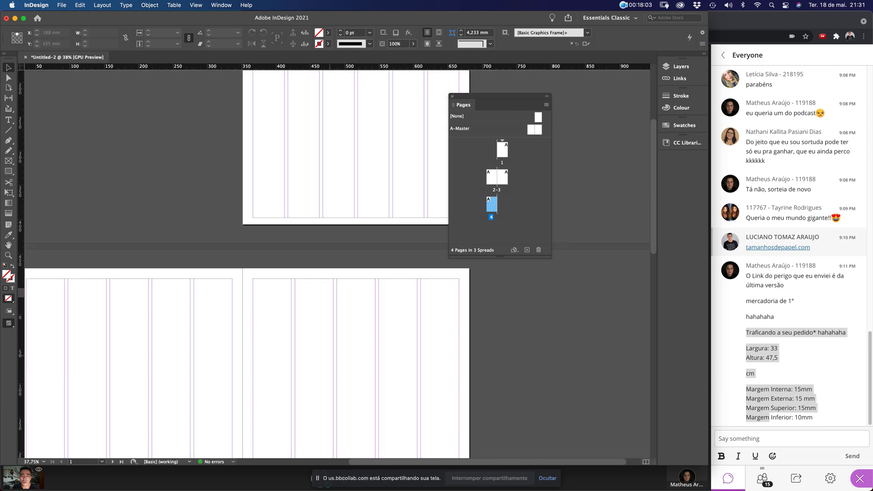
key(super+0)
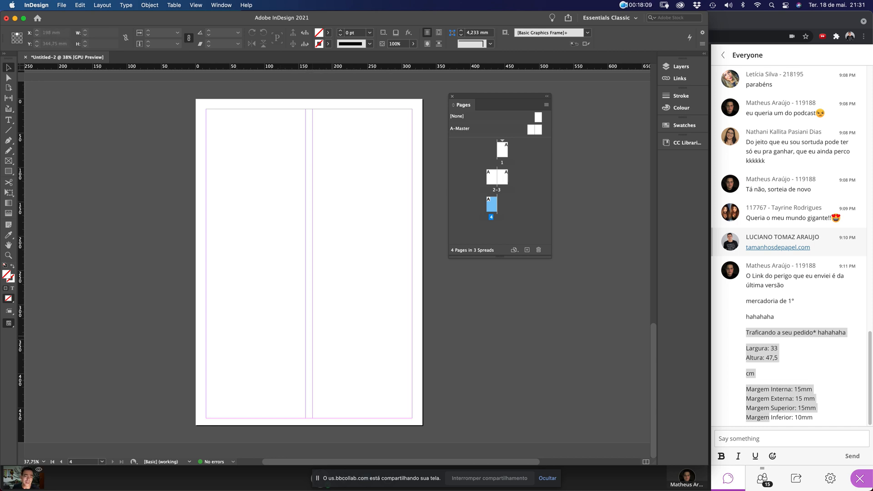
key(super+minus)
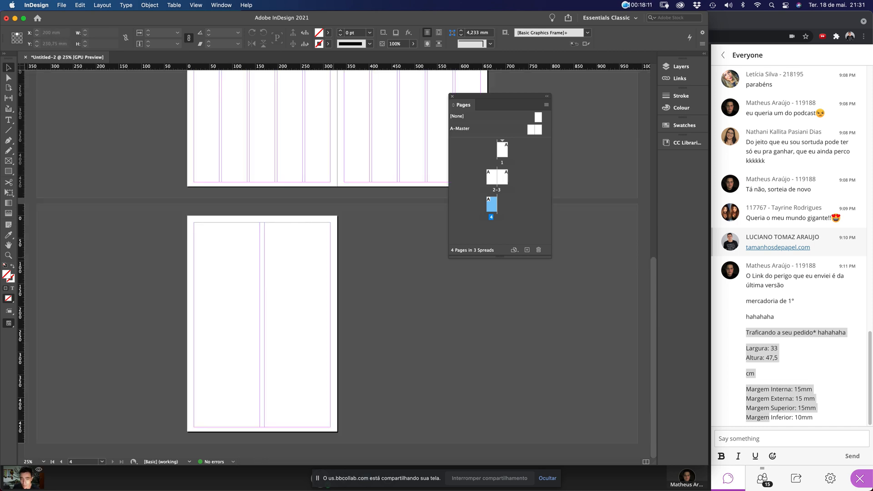
key(super+minus)
Undo the two-column change so page 4 has five columns, and move the Pages panel right
key(super+z)
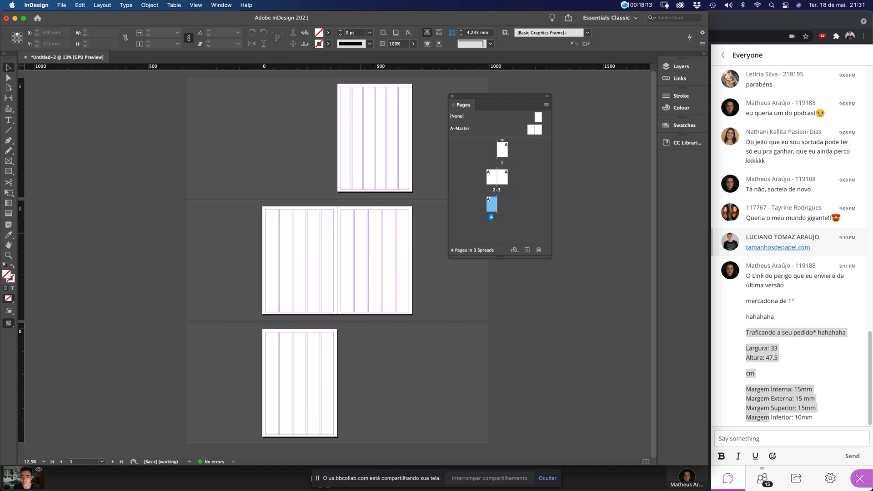
scroll(336, 262, up, 1)
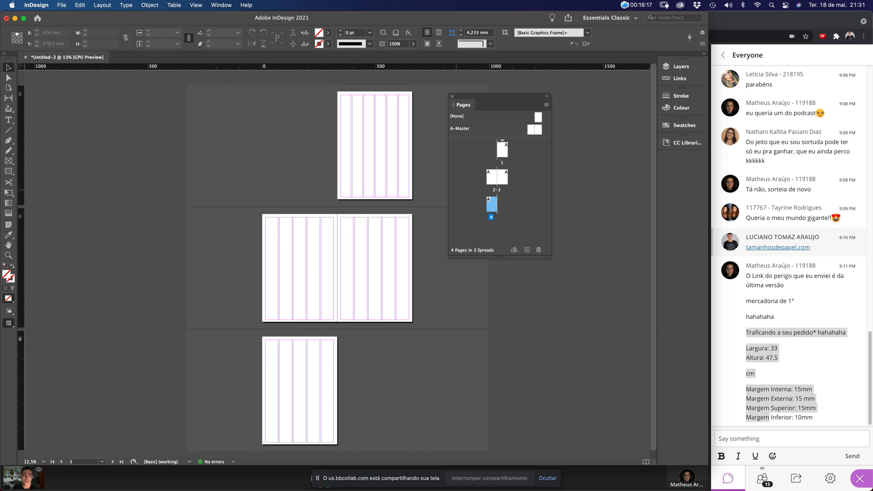
drag(484, 97, 566, 100)
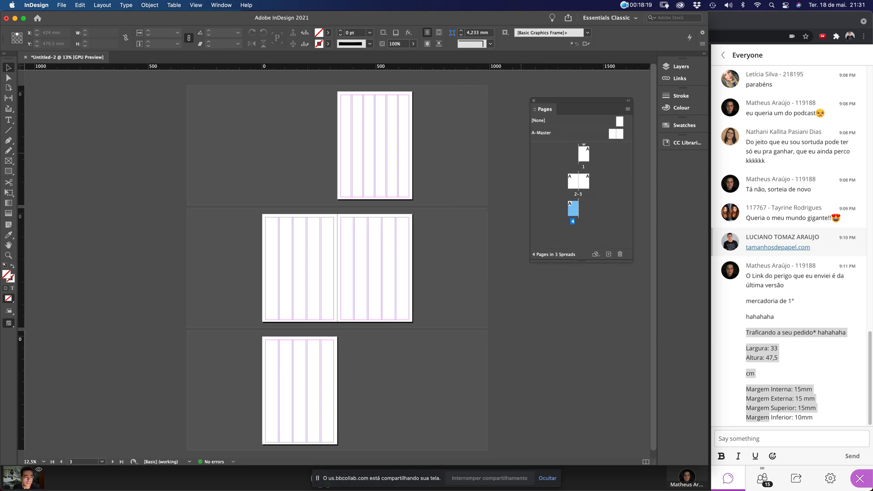
click(768, 369)
click(764, 351)
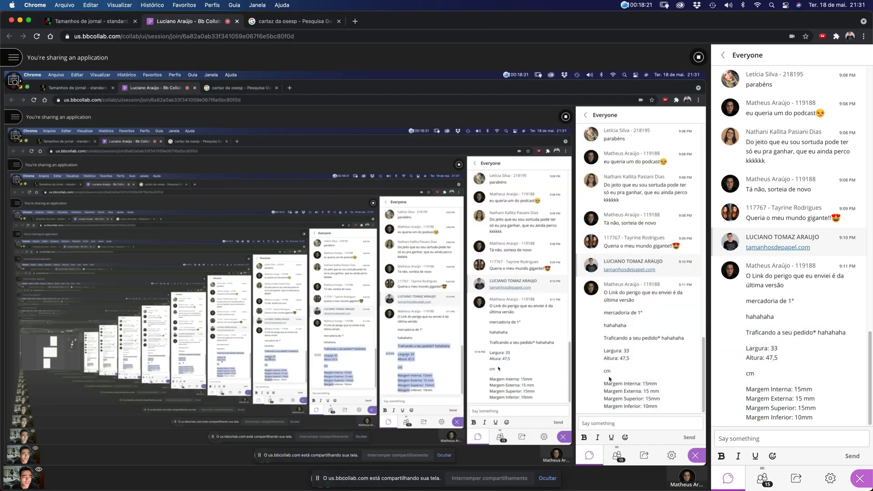
key(ctrl+Up)
click(350, 380)
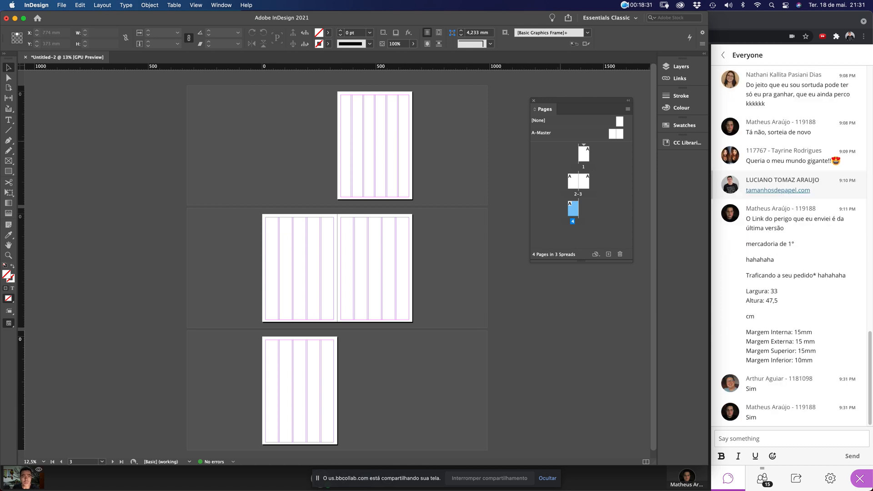
Save As to Mesa with the name Trabalho Jornalismo 2021-01
drag(561, 141, 562, 158)
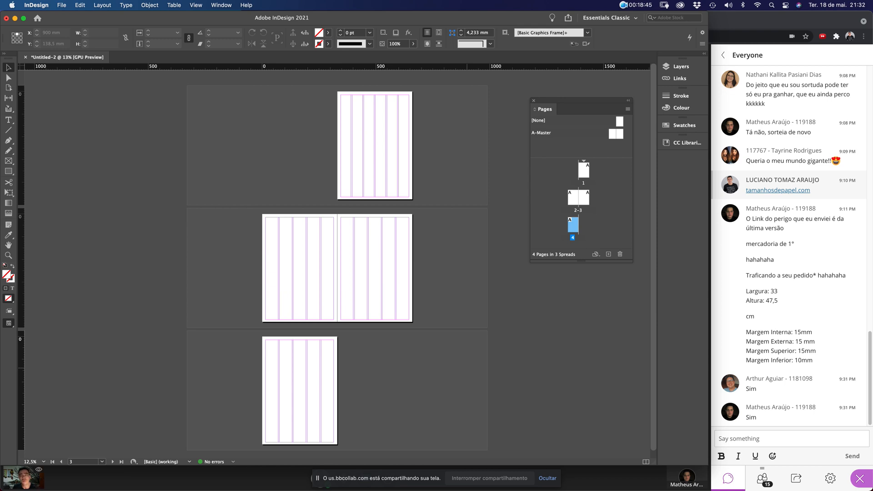
click(61, 6)
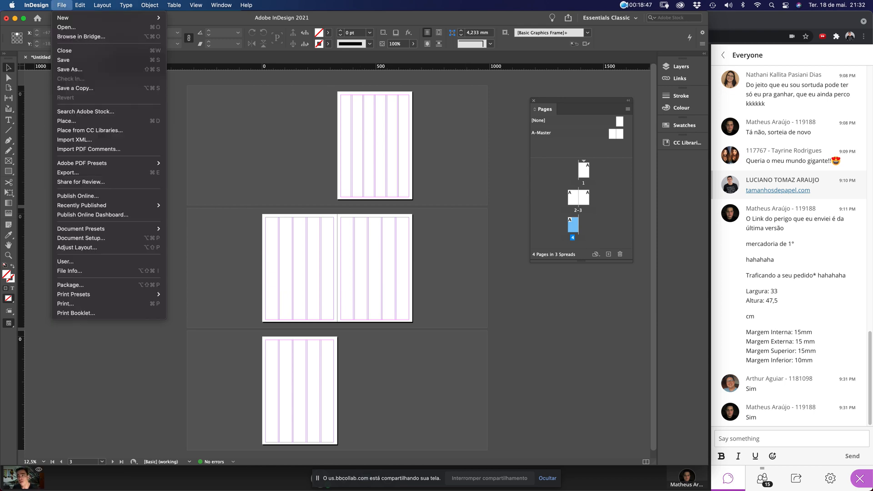
click(69, 69)
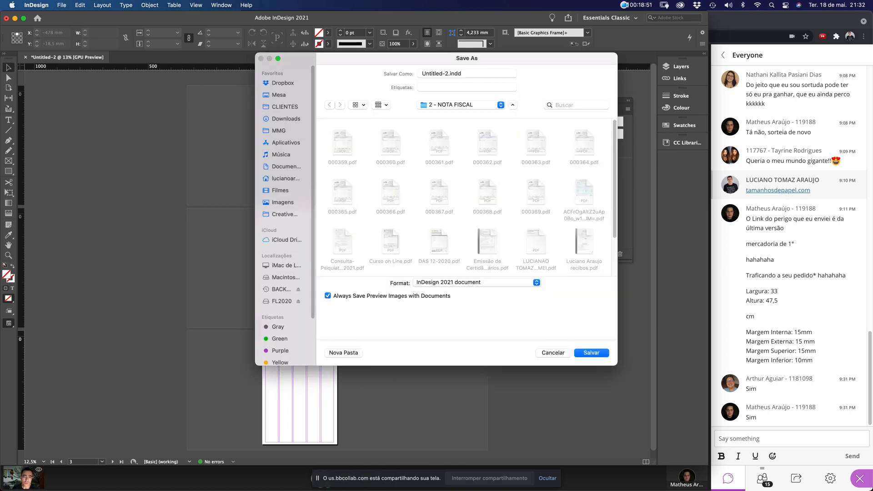
click(279, 95)
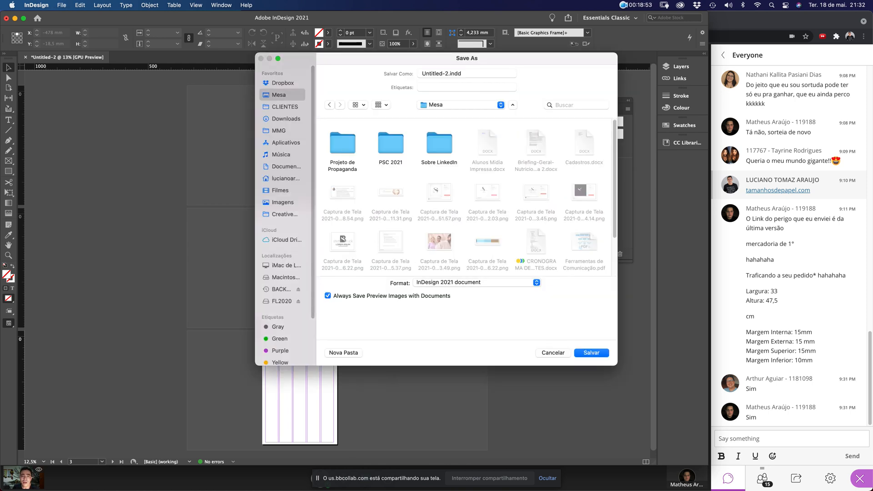
drag(448, 74, 421, 74)
text(Traba)
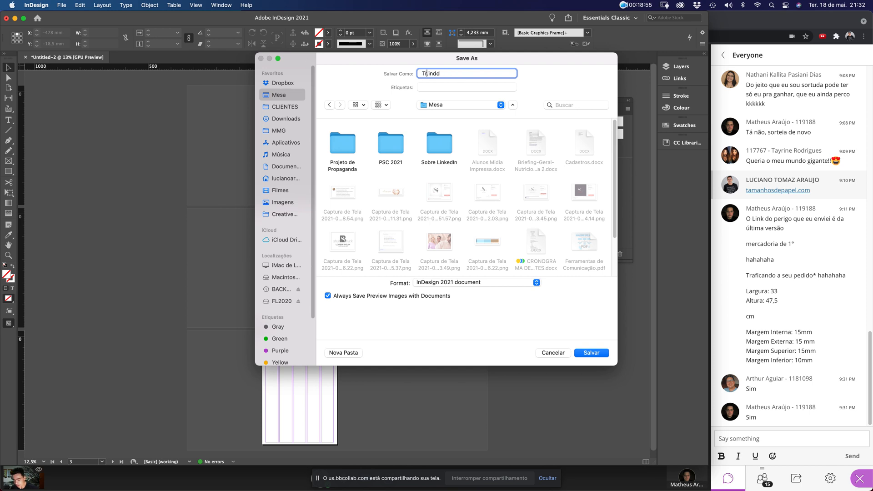
text(lho )
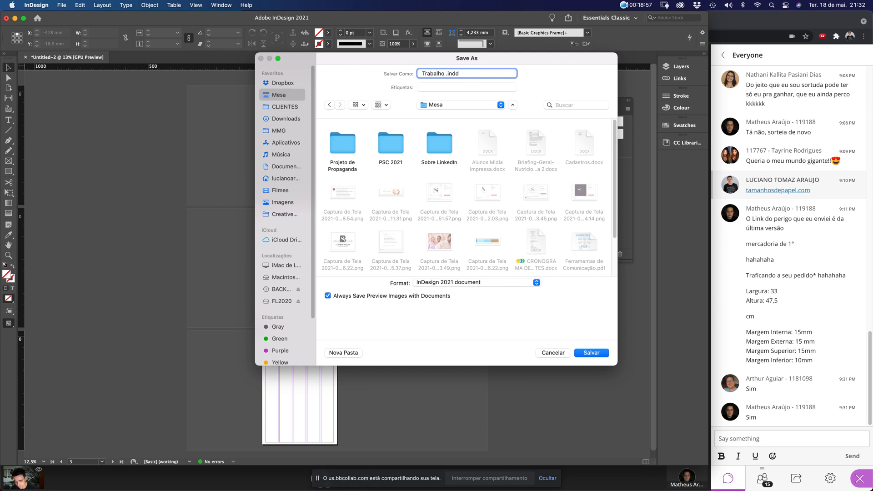
text(Jornalismo 2021-0)
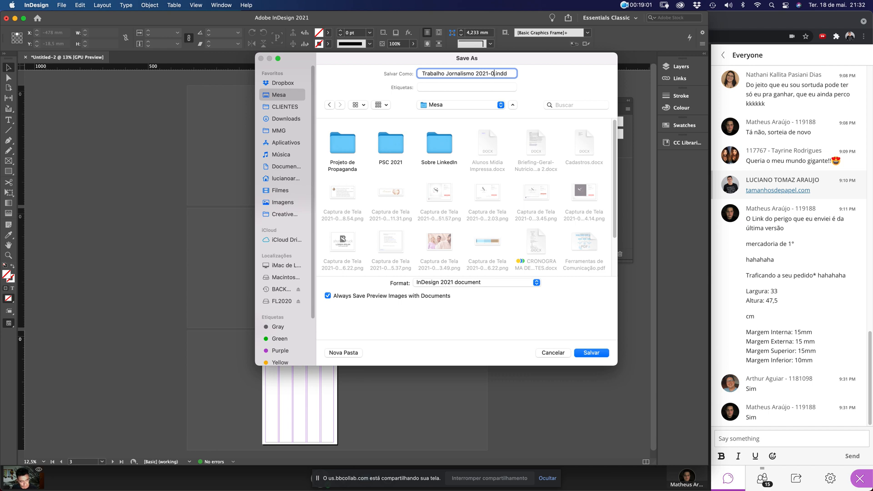
text(1)
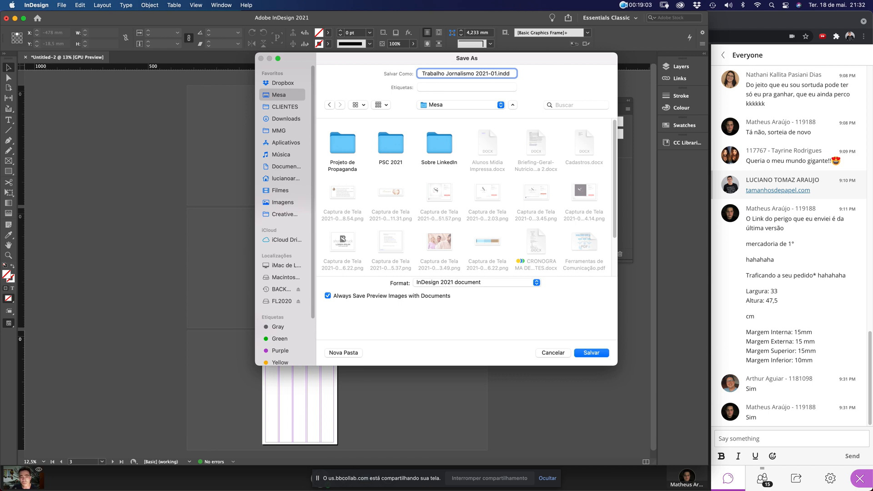
Browse the format options and keep the InDesign 2021 document format
click(476, 282)
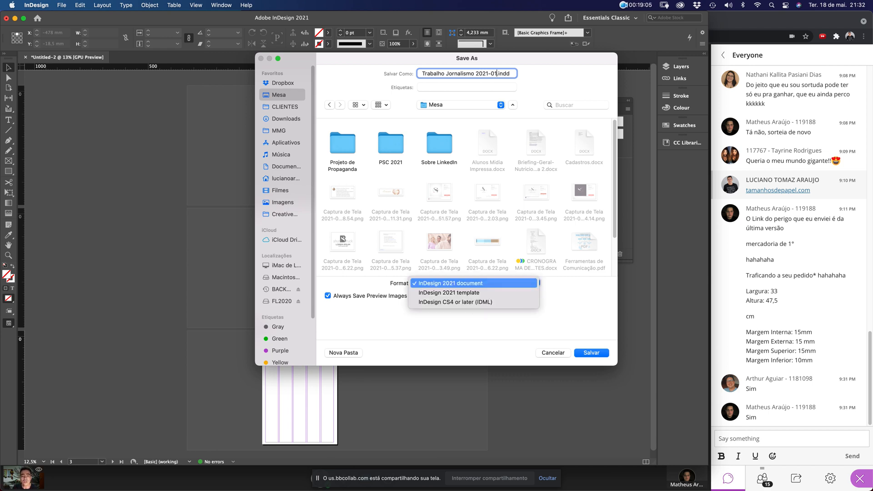
key(Escape)
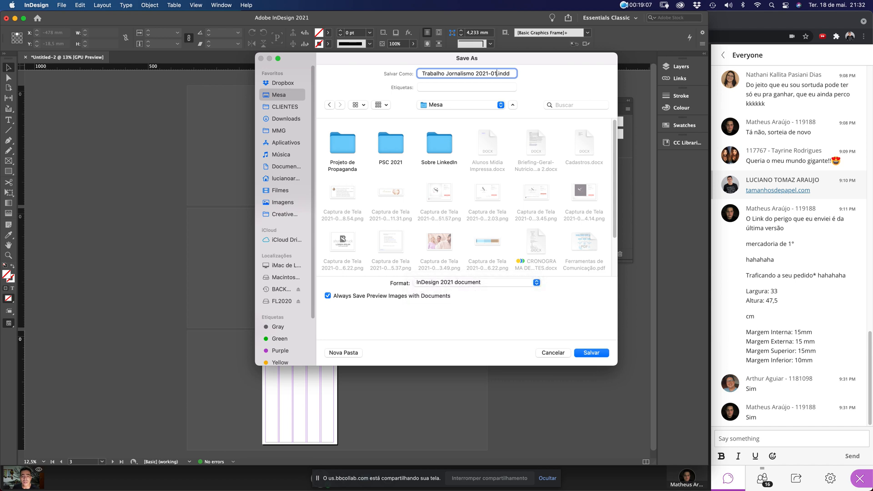
click(476, 282)
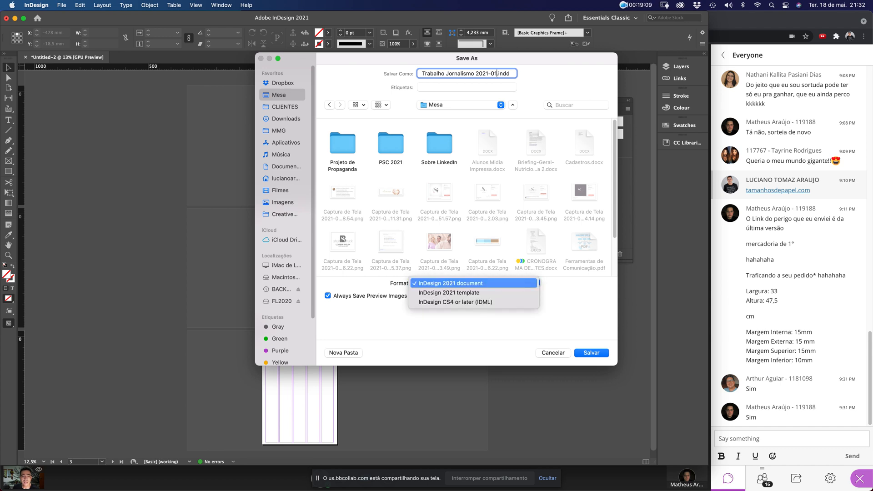
key(Down)
key(Down)
key(Up)
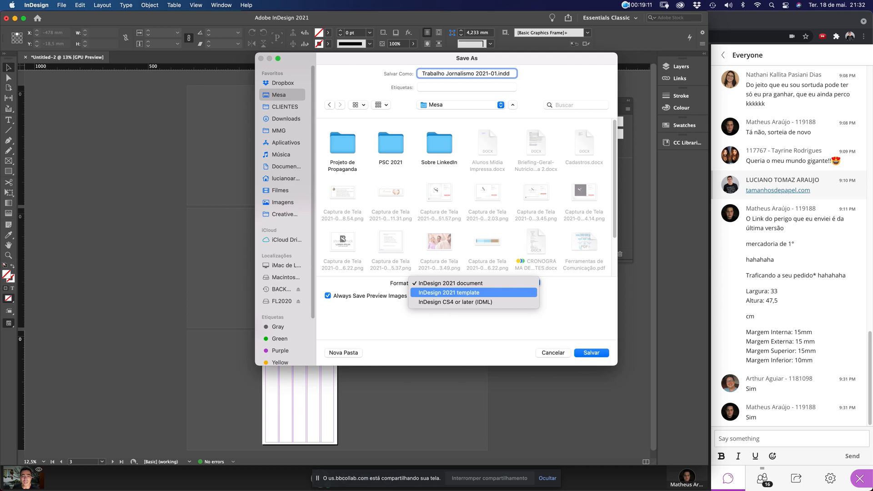
key(Down)
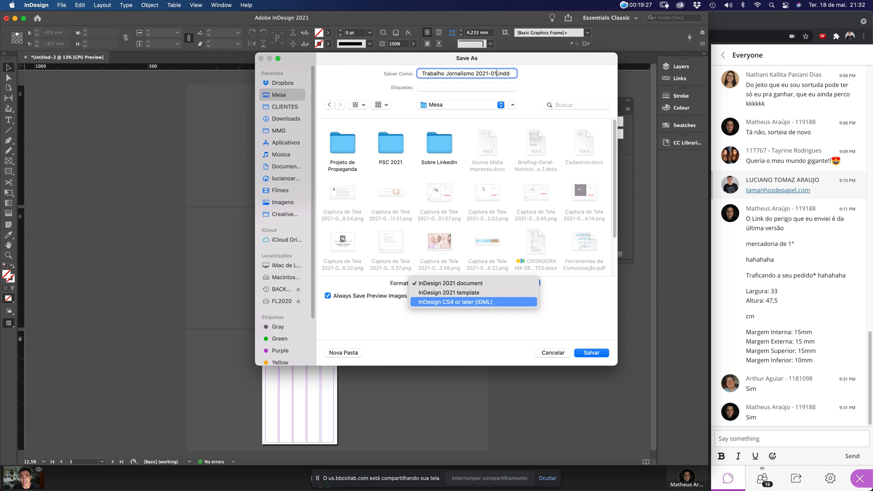
key(Escape)
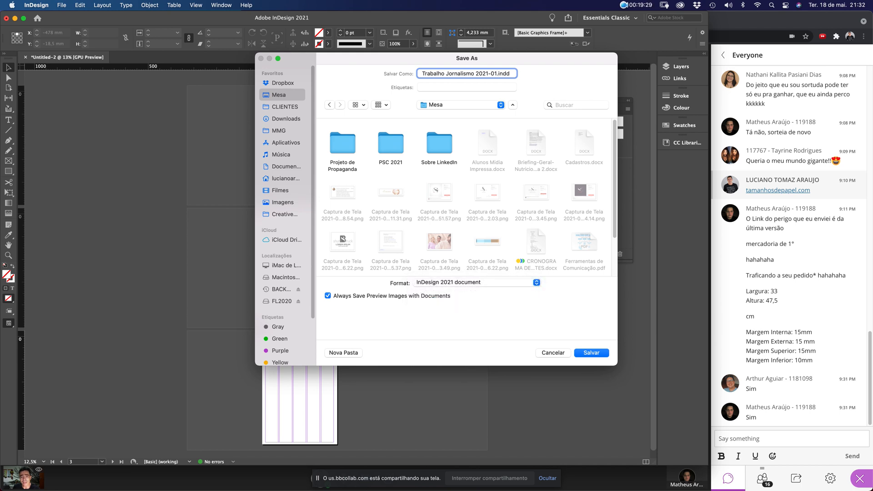
key(super+shift+n)
Save into a new JORNALISMO folder as an InDesign 2021 document, then close it
text(JO)
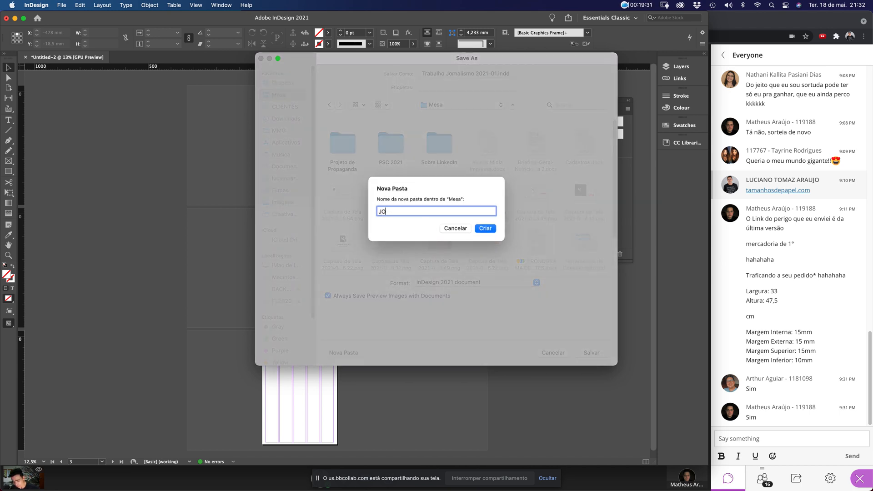
text(RNALISMO)
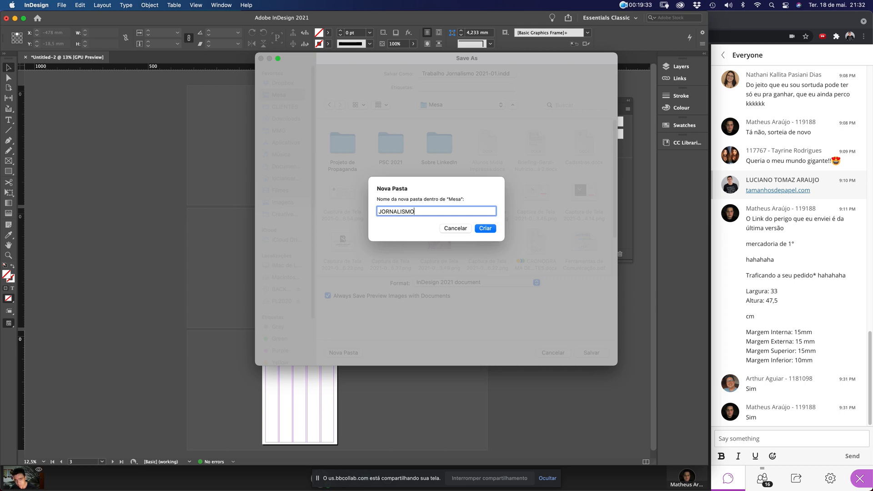
key(Return)
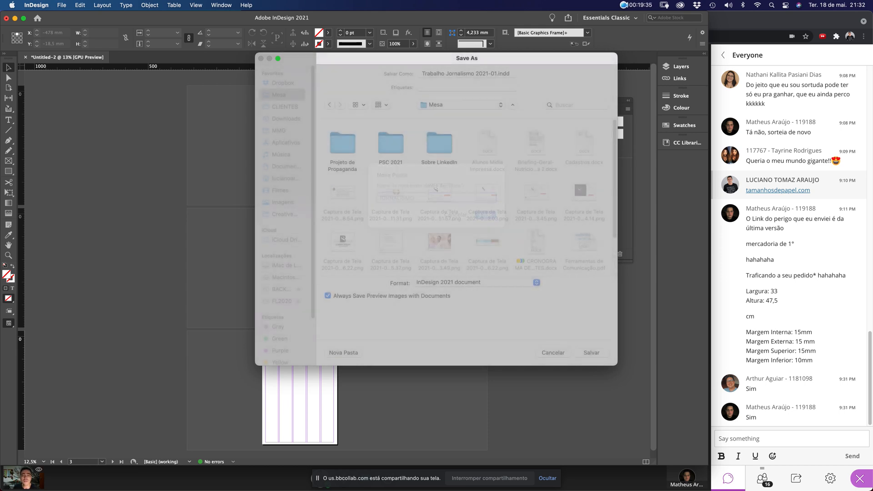
click(476, 283)
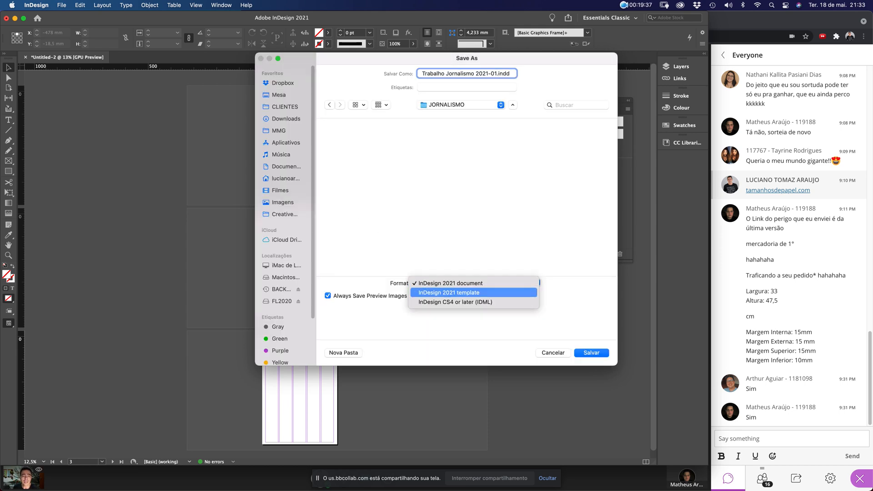
click(476, 283)
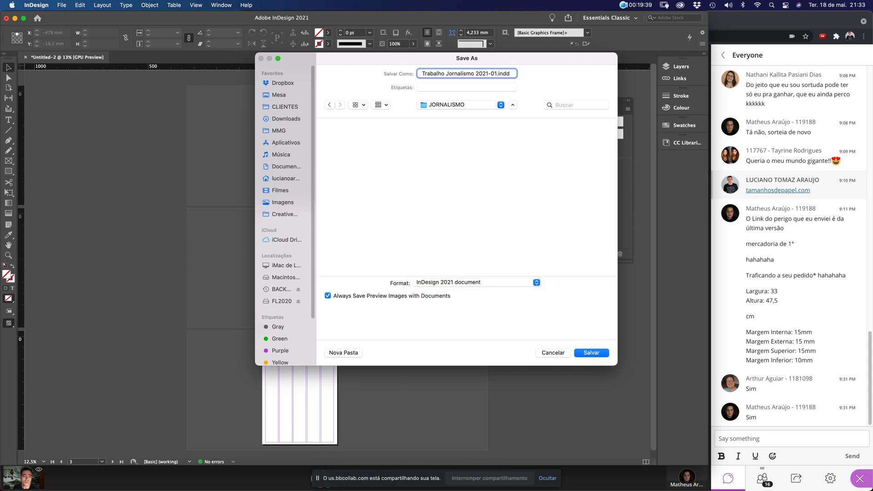
key(Return)
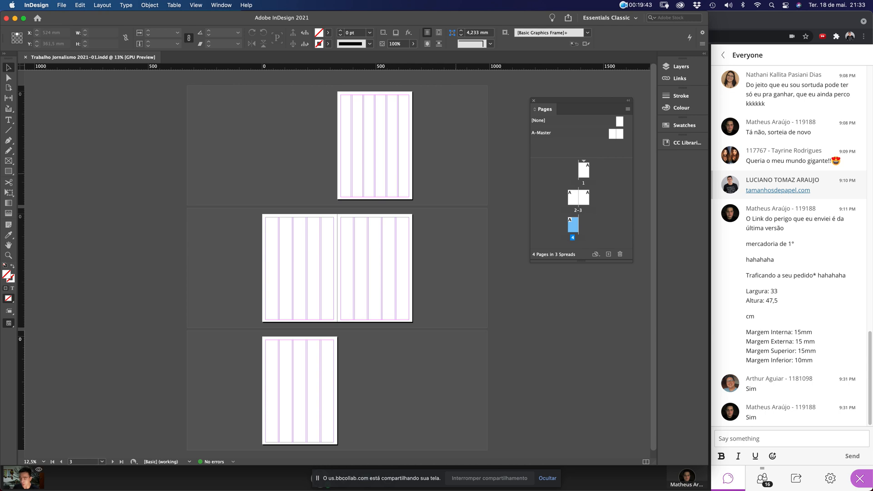
key(super+w)
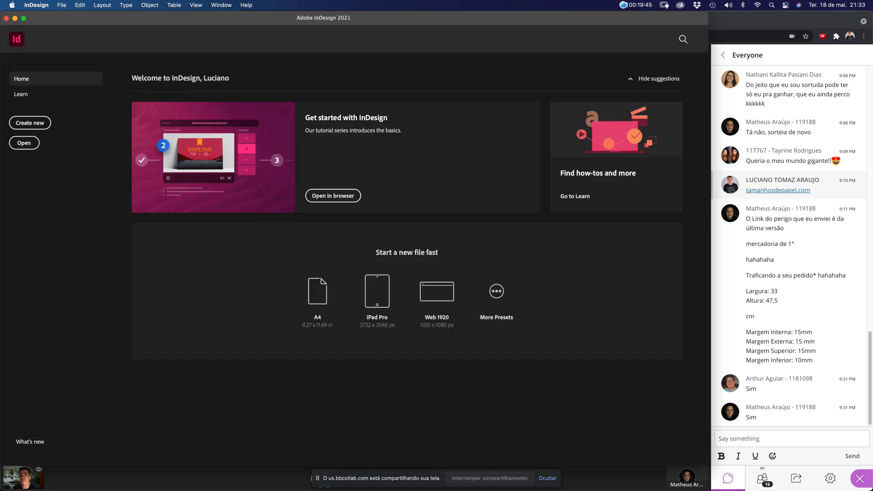
Find the saved Trabalho Jornalismo 2021-01.indd file in the desktop's JORNALISMO folder
click(95, 458)
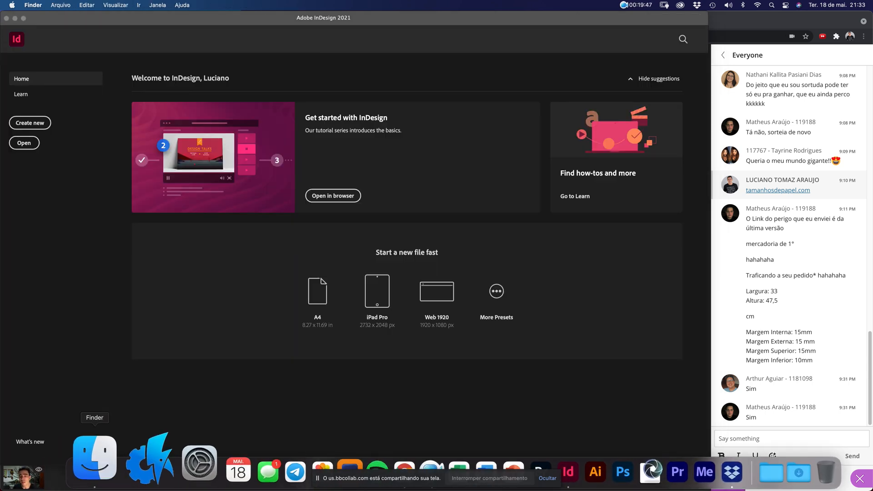
click(242, 103)
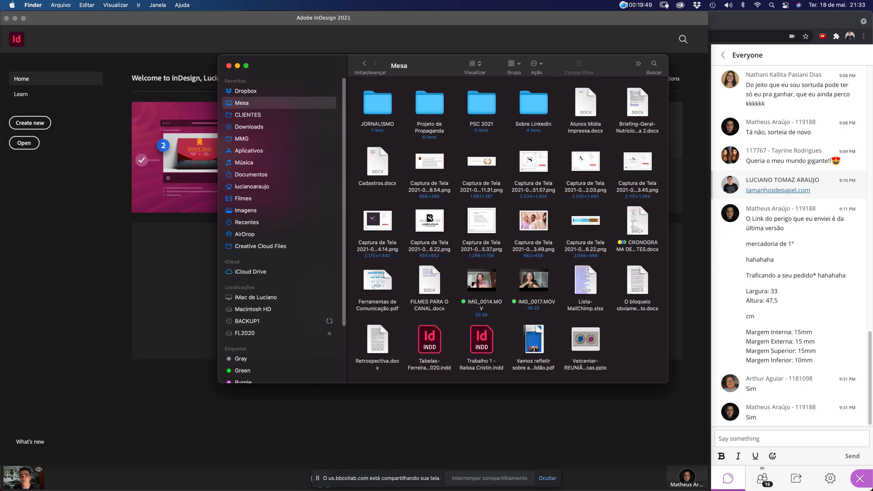
double_click(378, 103)
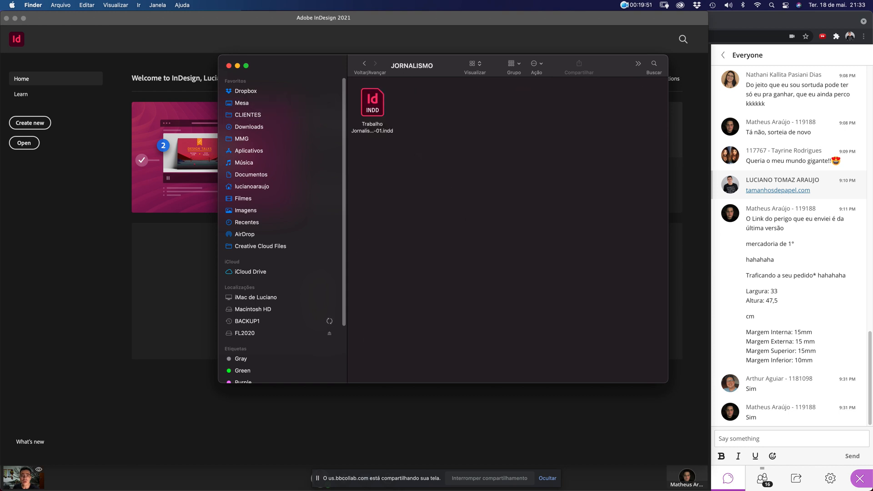
click(372, 103)
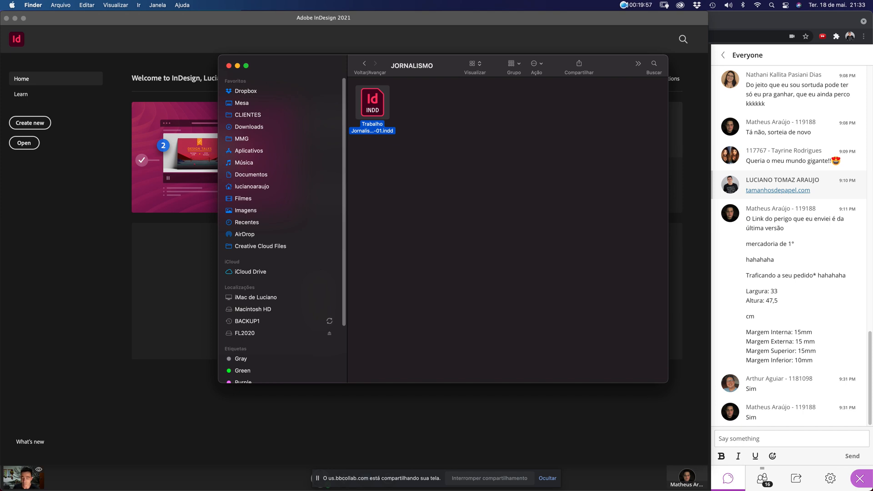
Close Finder and reopen Trabalho Jornalismo 2021-01.indd in InDesign from Mesa > JORNALISMO
key(super+w)
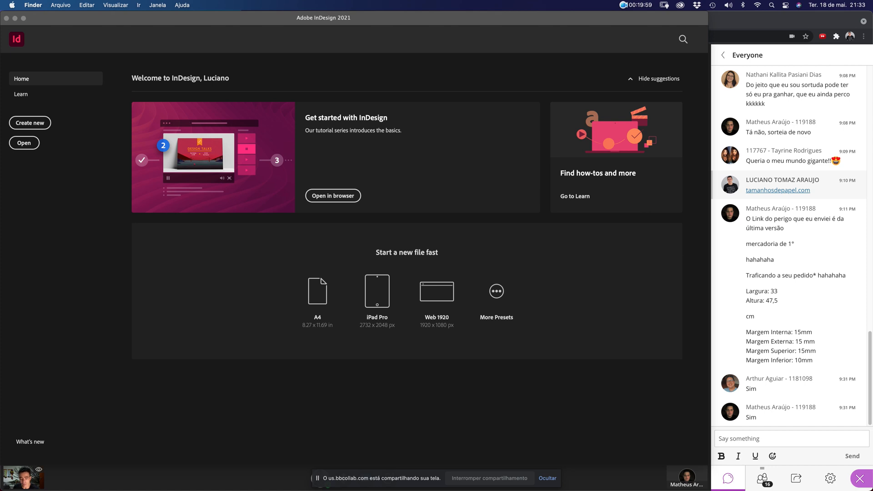
key(super+Tab)
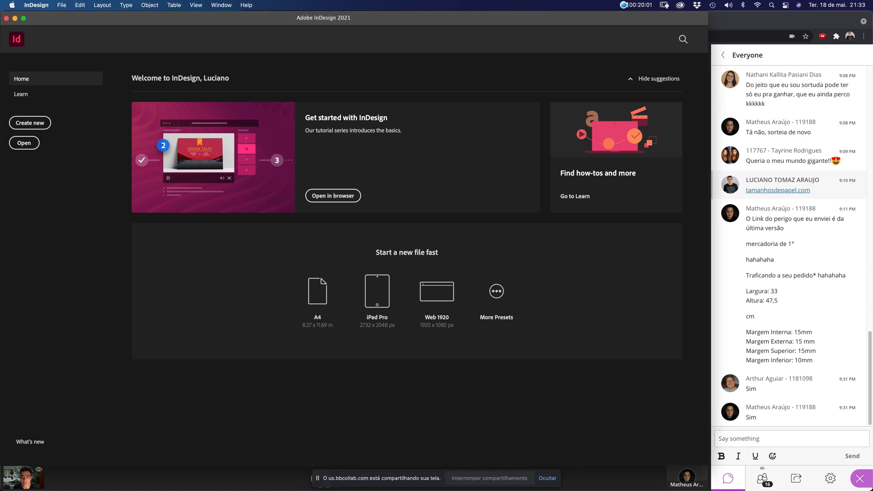
key(super+o)
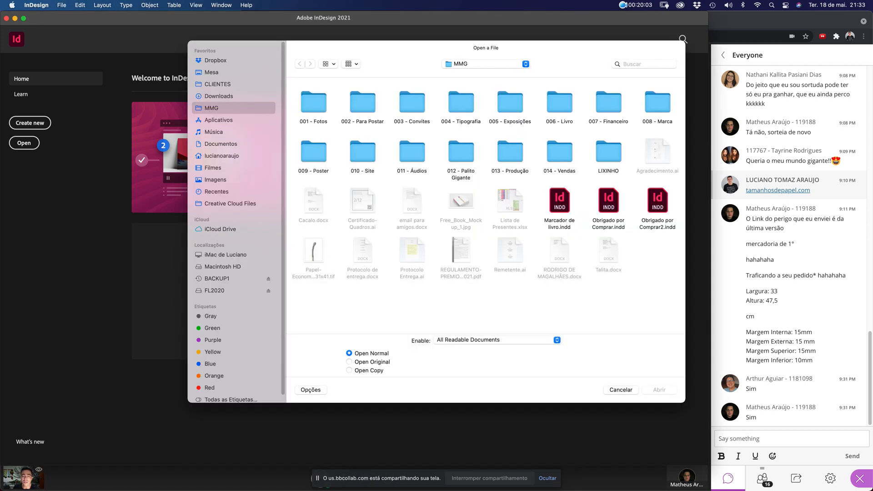
click(211, 72)
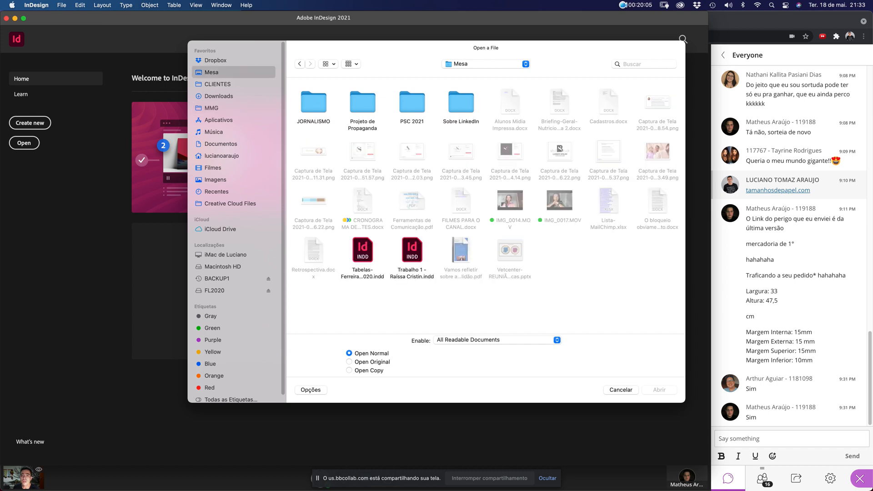
double_click(313, 102)
double_click(314, 102)
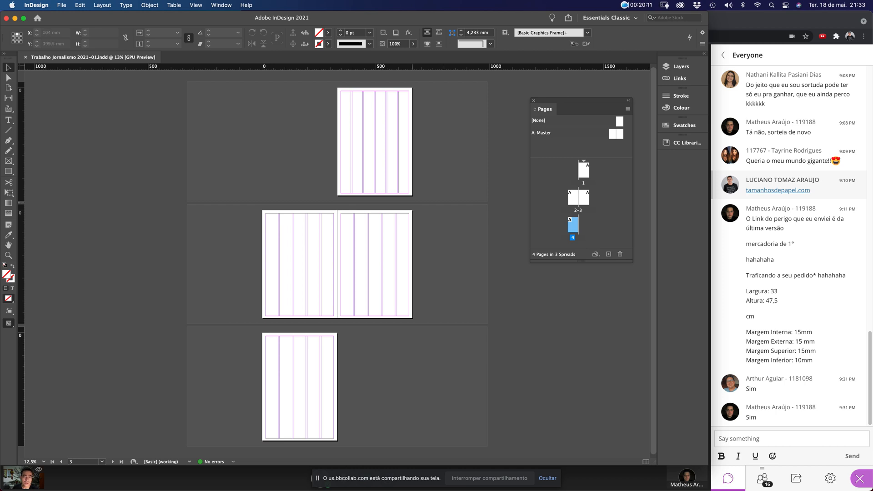
Package the newspaper with fonts, linked graphics and IDML into JORNALISMO, then close the document
click(61, 5)
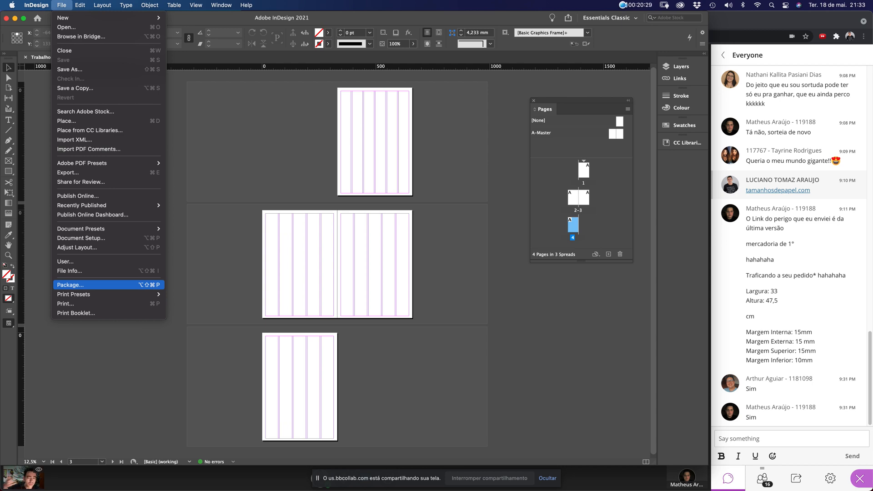
key(Return)
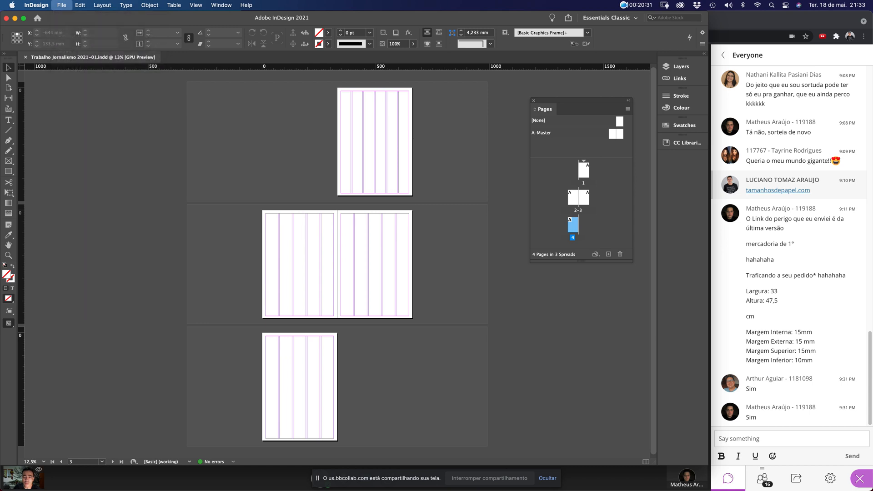
key(Return)
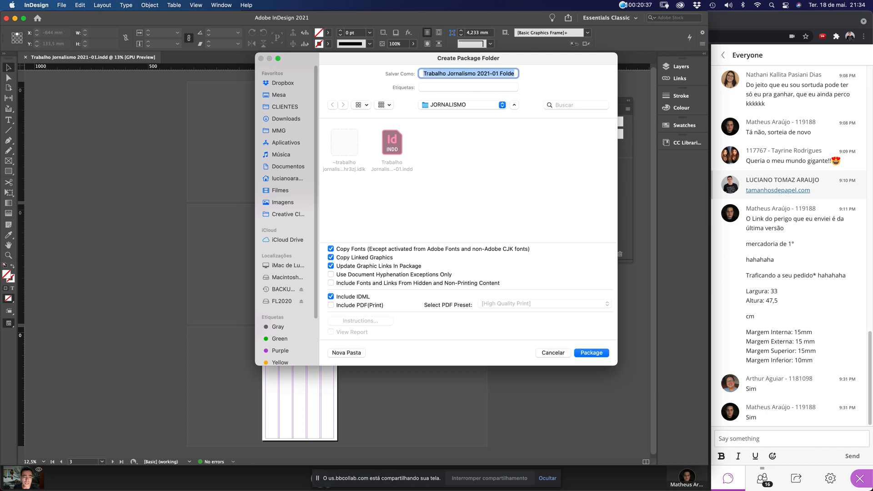
key(Return)
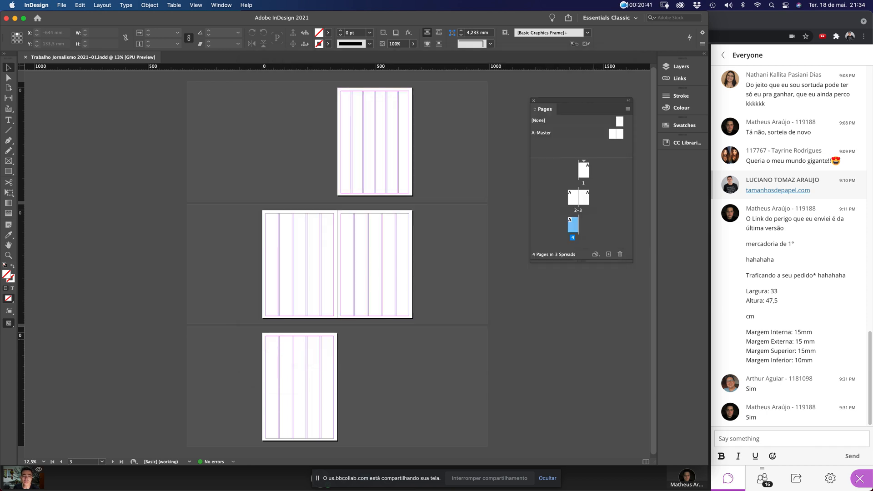
key(super+w)
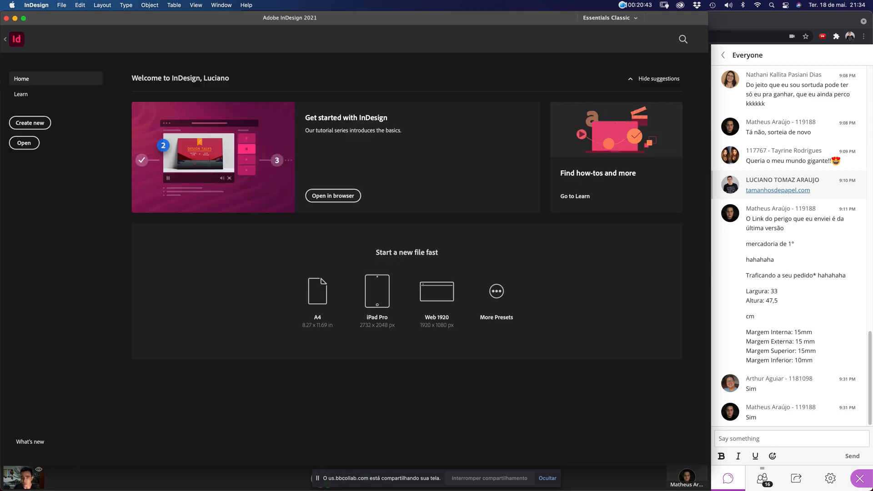
Return to Finder and open the newspaper's package folder inside JORNALISMO
key(ctrl+Up)
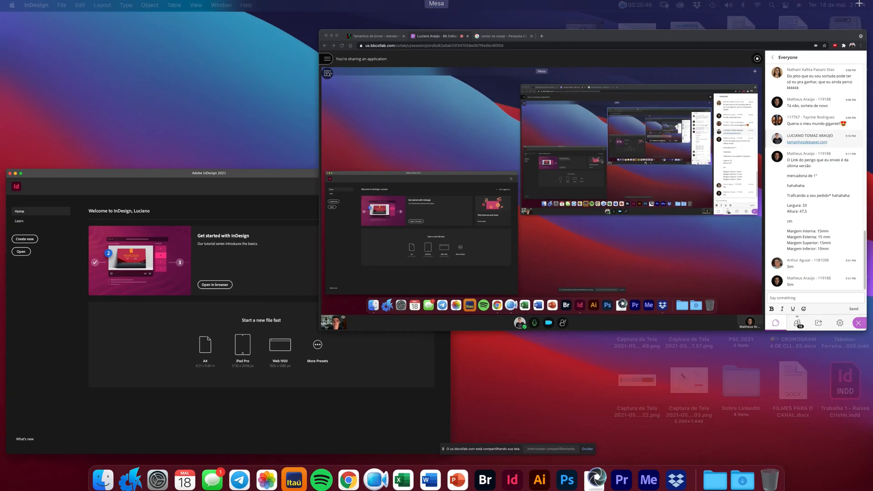
click(423, 259)
mouse_move(292, 478)
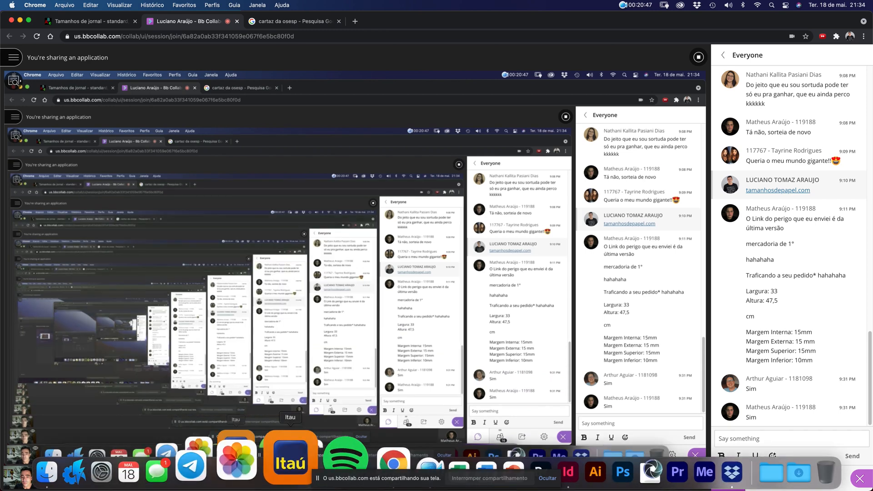
click(108, 457)
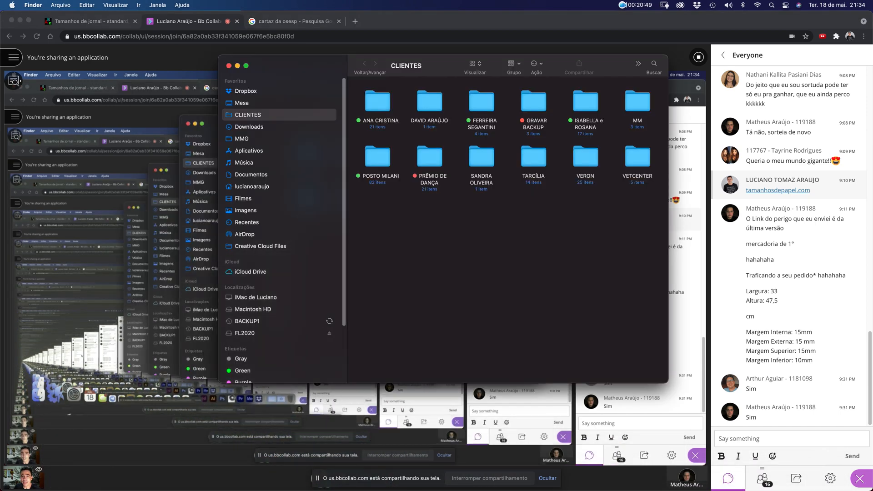
click(238, 104)
double_click(374, 103)
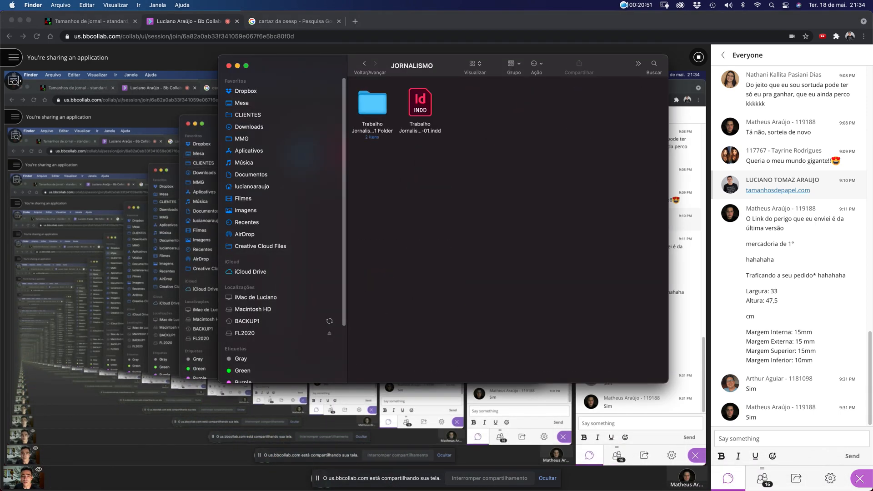
double_click(372, 103)
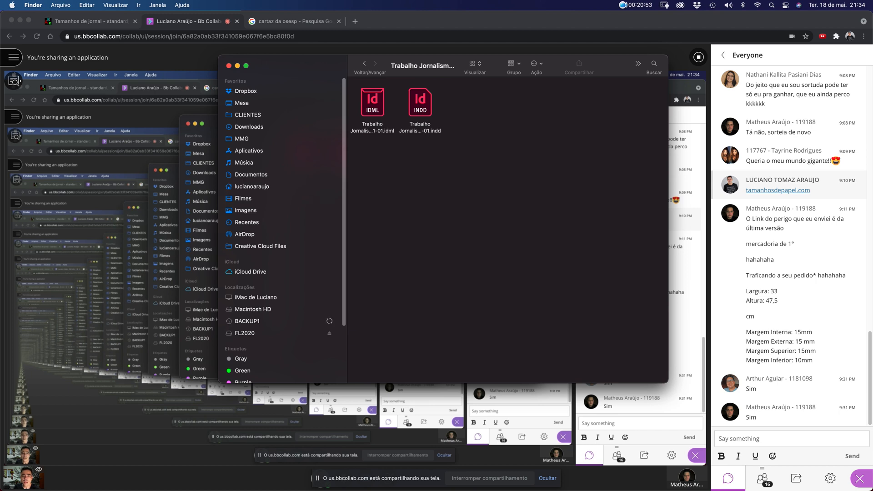
Preview the IDML copy and the INDD newspaper file in the package folder
click(372, 103)
key(space)
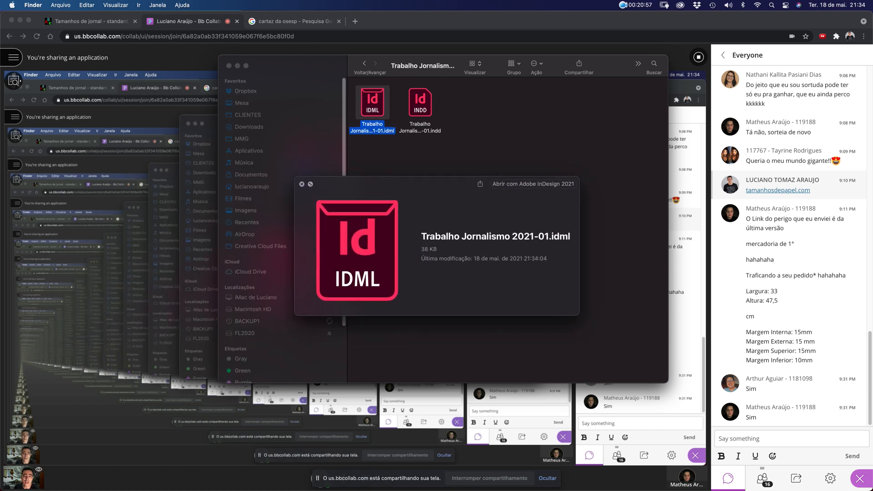
click(420, 103)
click(372, 103)
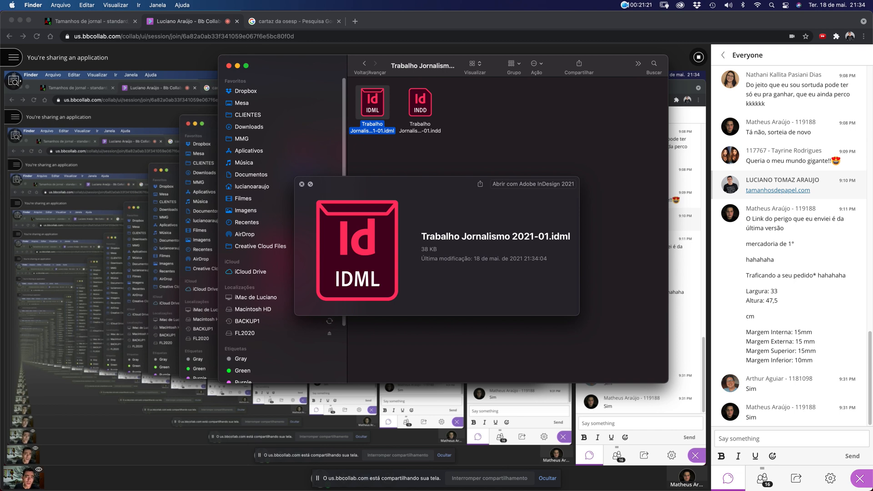
key(space)
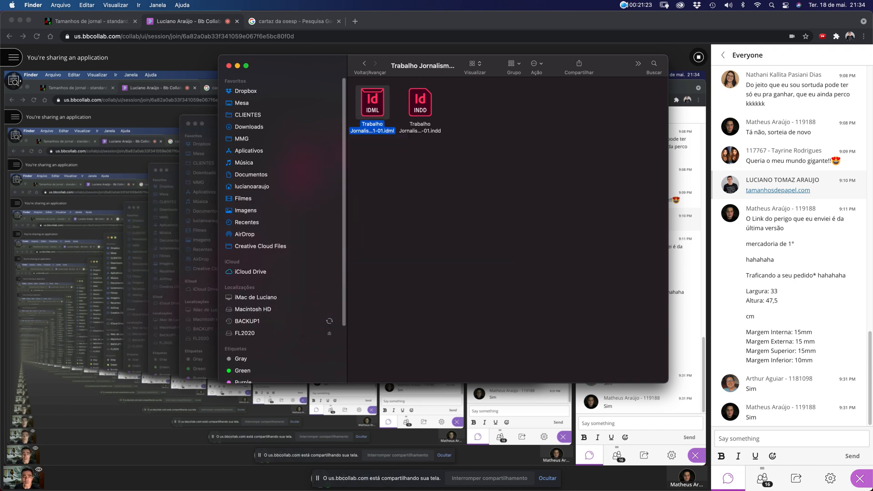
Select and deselect the INDD and IDML files in the package folder, leaving nothing selected
key(super+a)
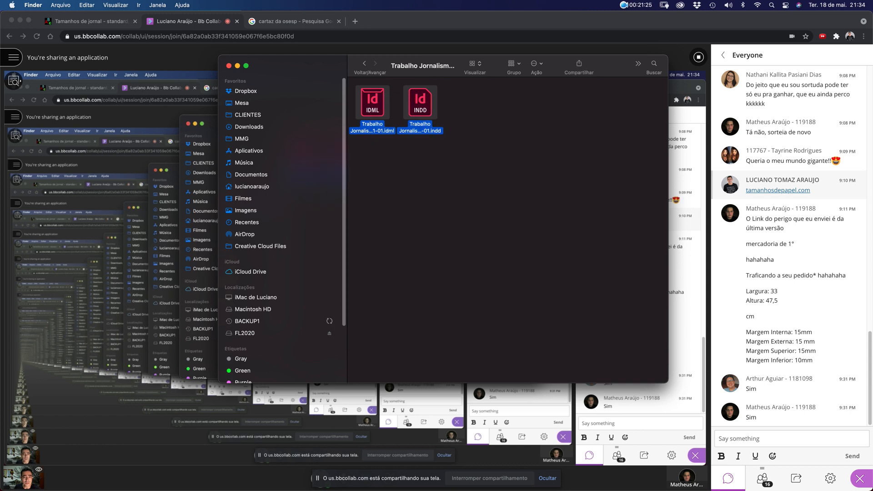
click(472, 173)
click(420, 102)
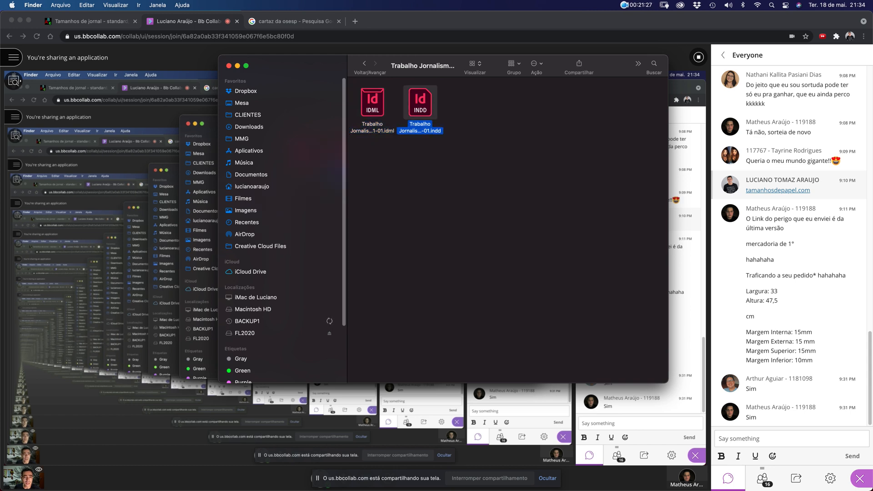
drag(362, 150, 380, 94)
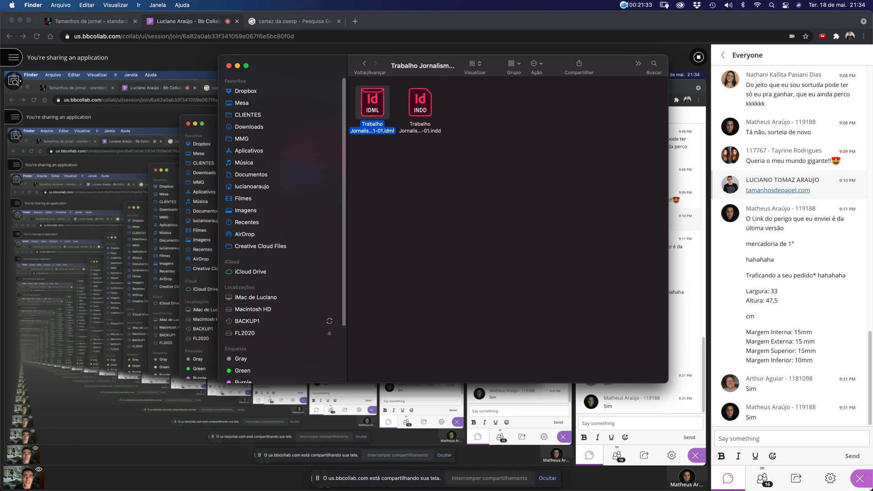
click(407, 175)
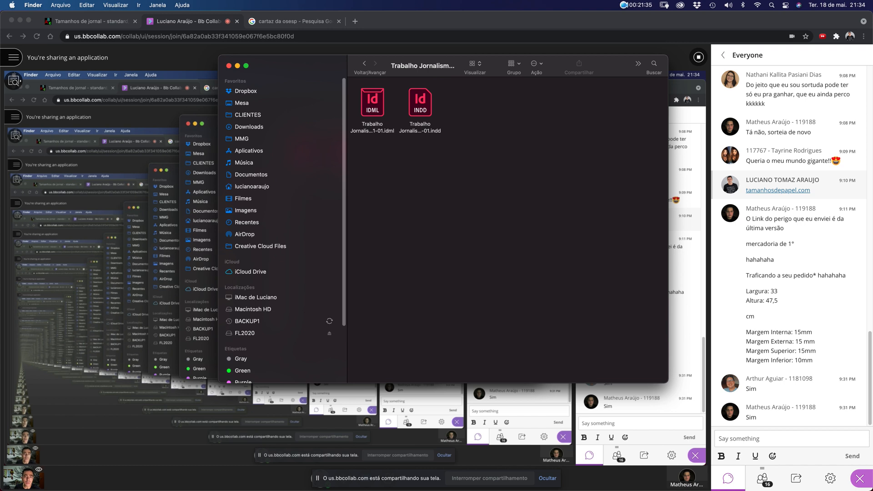
drag(355, 161, 388, 109)
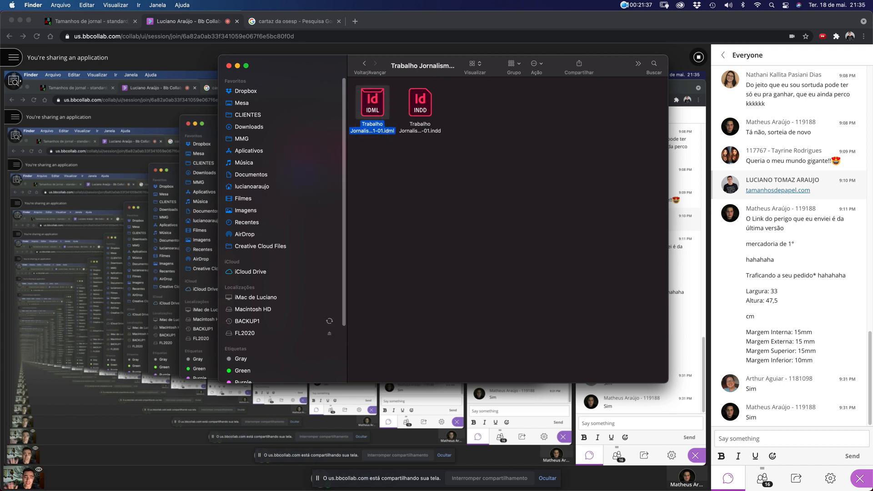
click(389, 137)
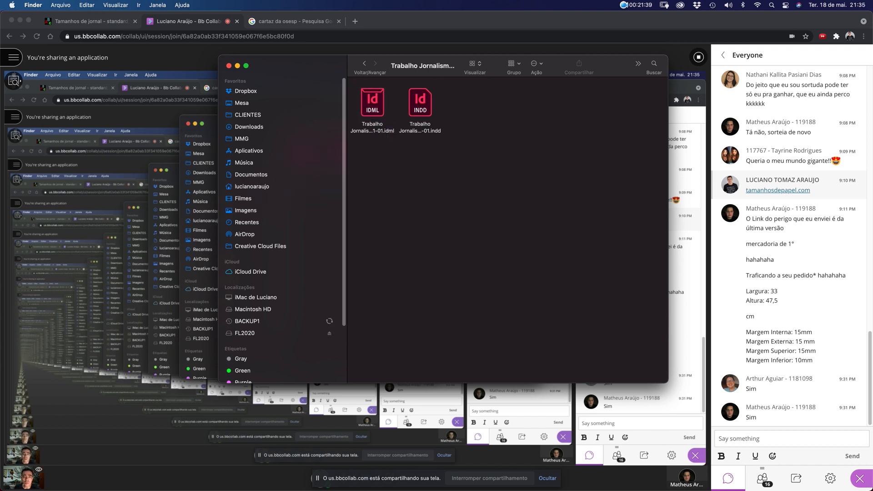
click(376, 110)
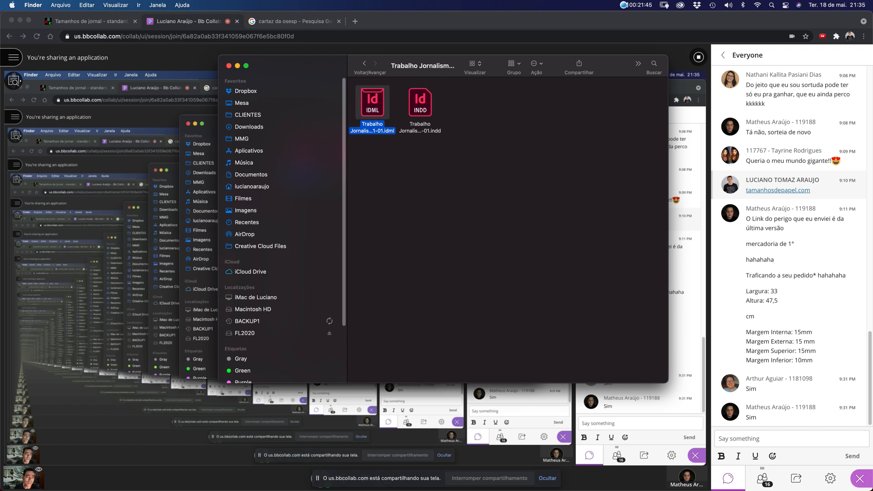
click(422, 196)
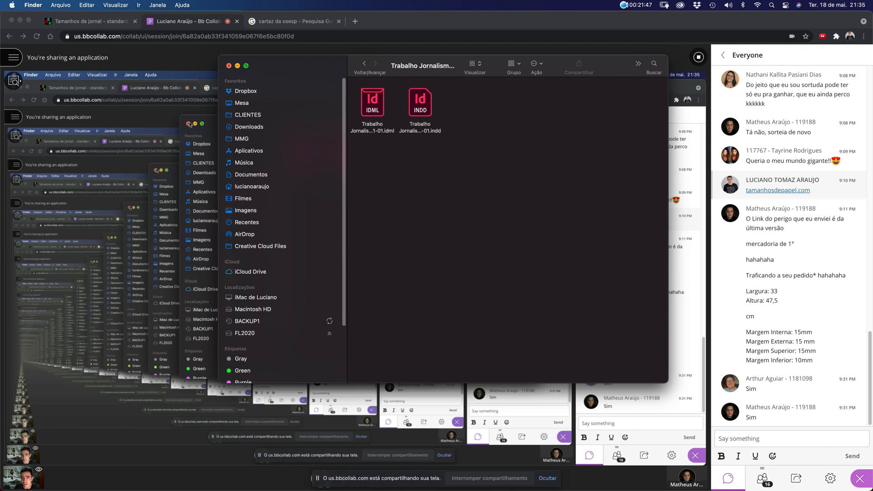
Remove the package folder from JORNALISMO and open Trabalho Jornalismo 2021-01.indd in InDesign
click(364, 64)
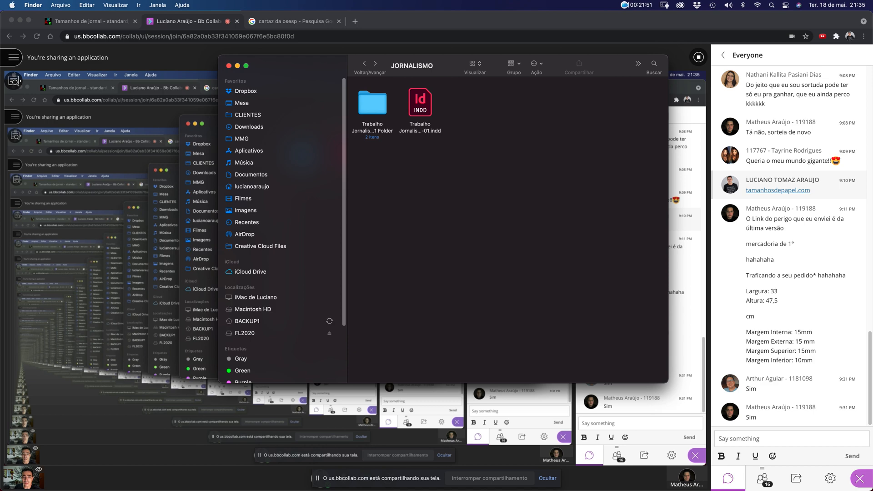
double_click(372, 104)
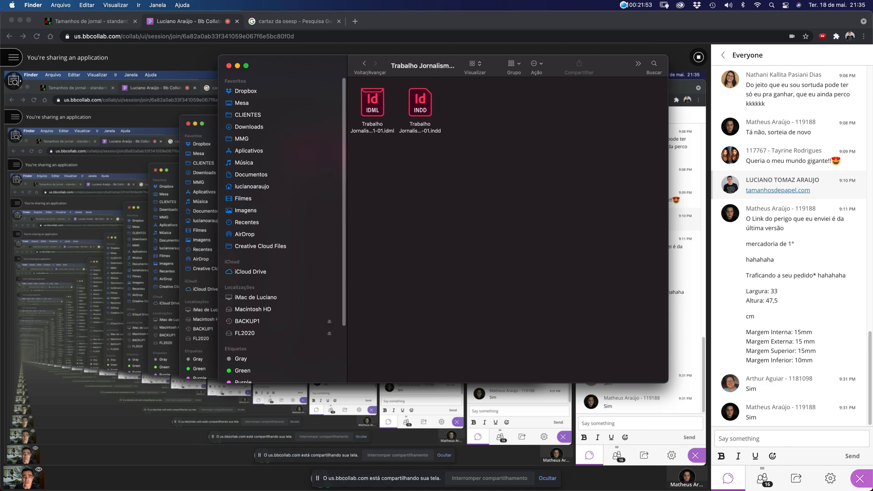
click(364, 64)
drag(373, 103, 774, 470)
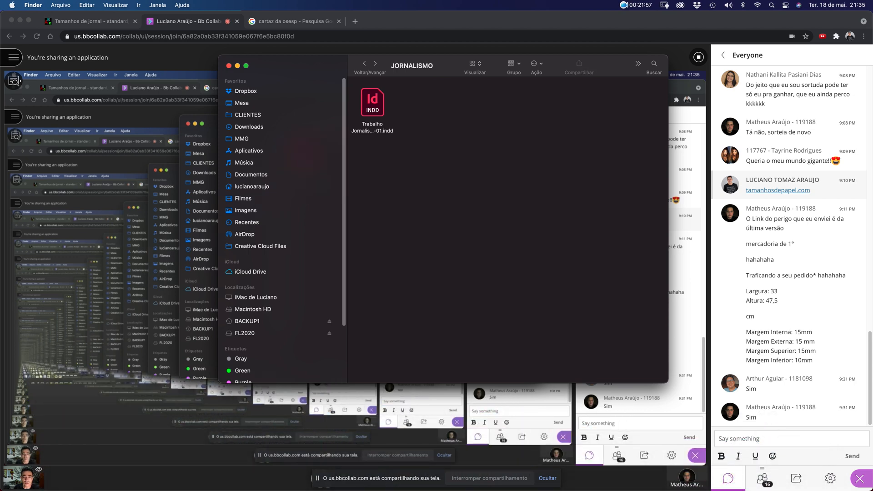
double_click(373, 104)
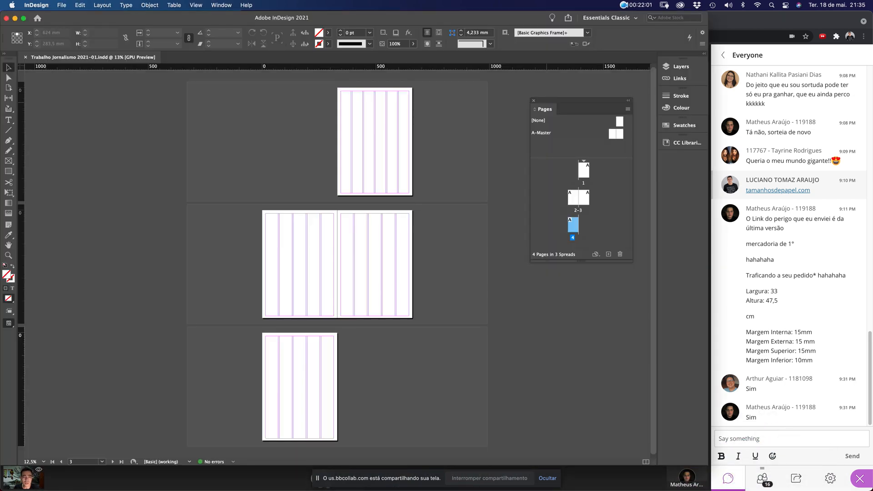
drag(581, 101, 548, 87)
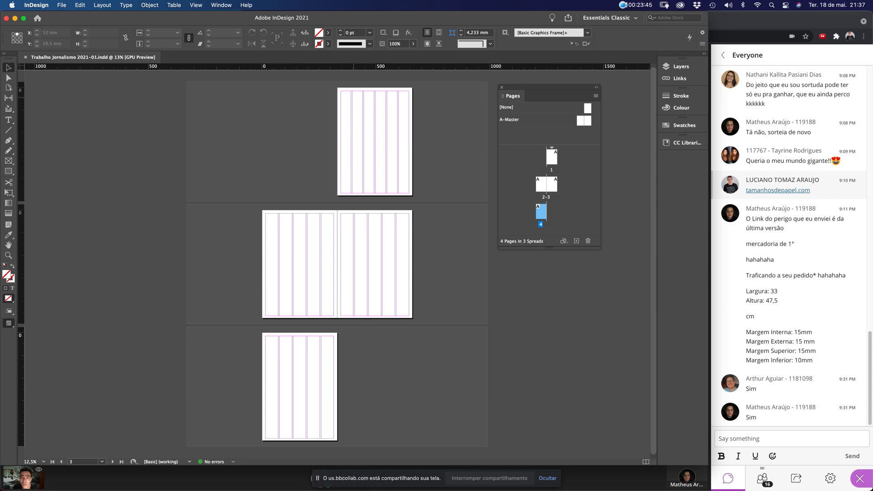
Zoom into the top of page 1 and float a two-column Tools panel over the page
drag(330, 83, 423, 107)
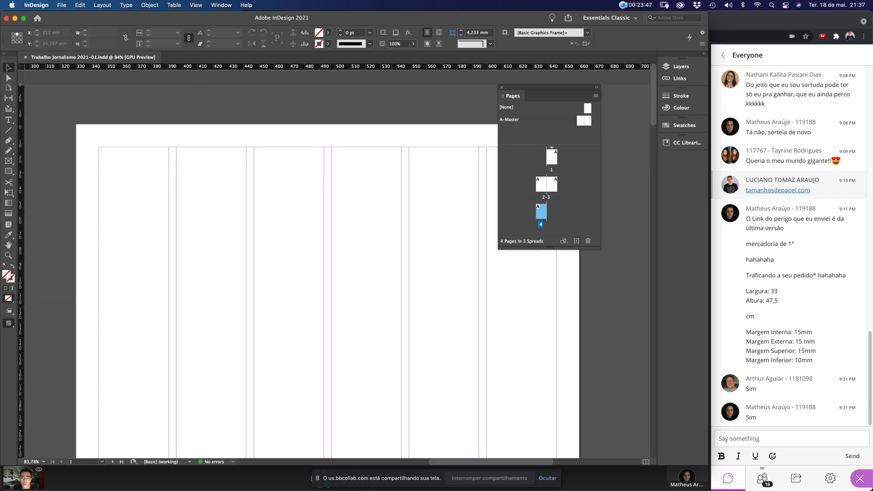
drag(546, 88, 426, 256)
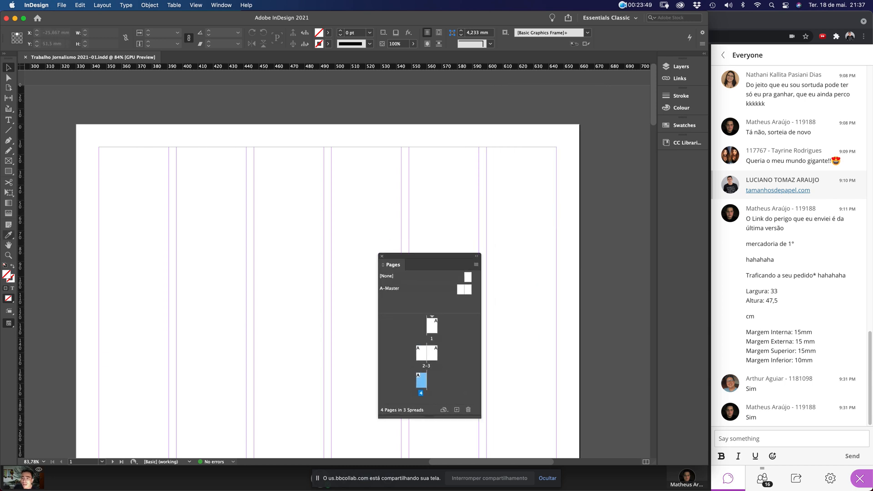
click(4, 54)
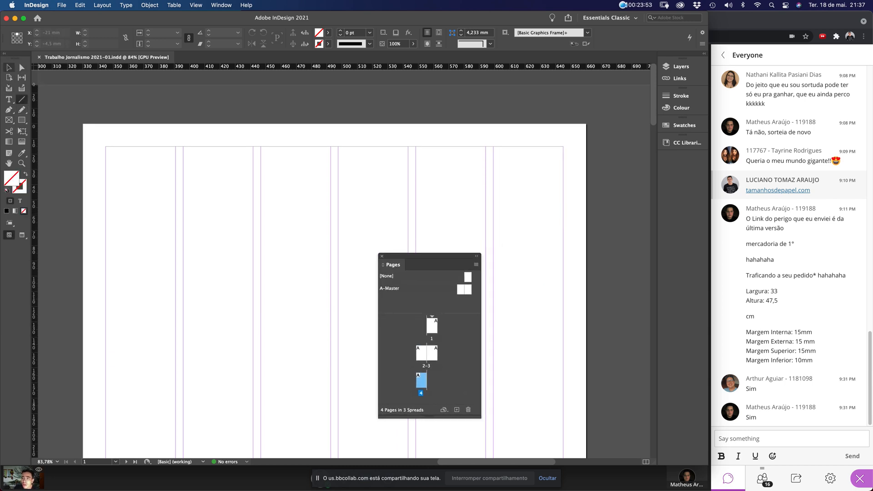
drag(16, 58, 245, 151)
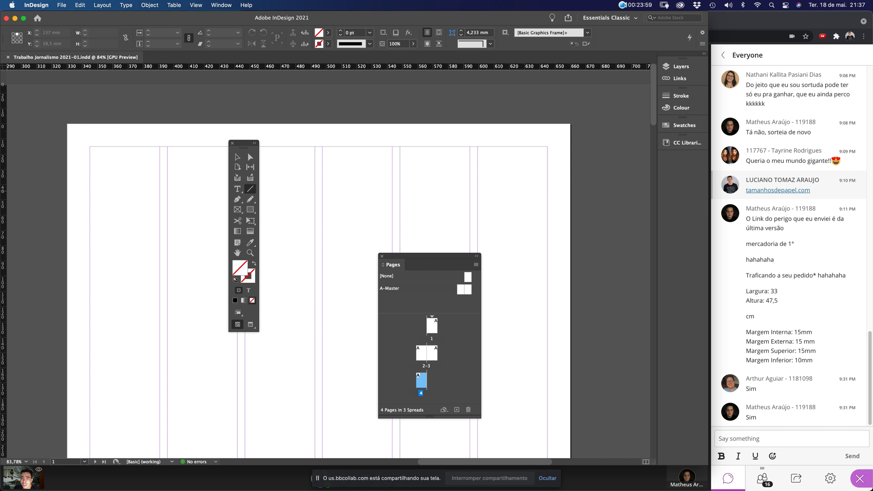
Draw a horizontal line across the top of page 1, redrawing the first misdrawn attempt
drag(287, 166, 544, 258)
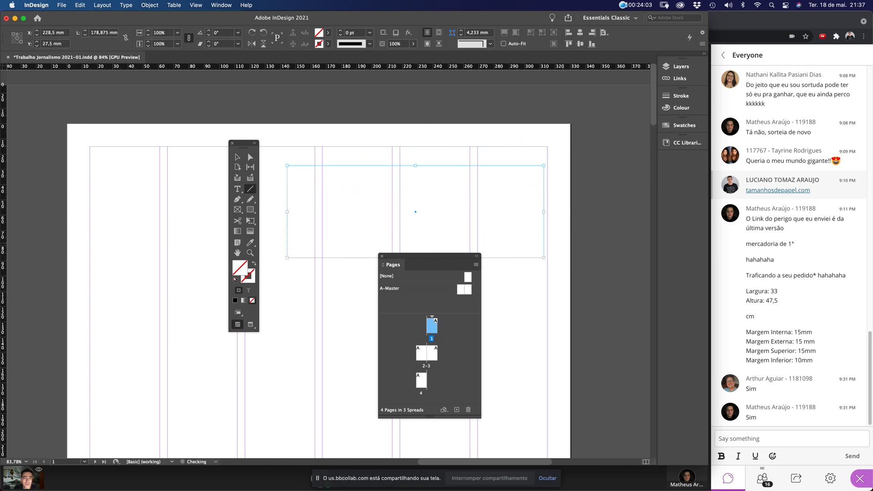
key(Delete)
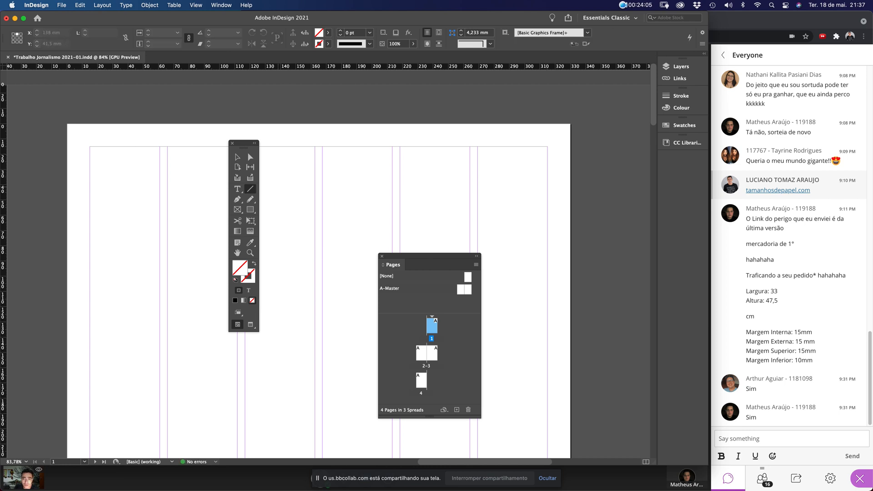
drag(280, 183, 527, 215)
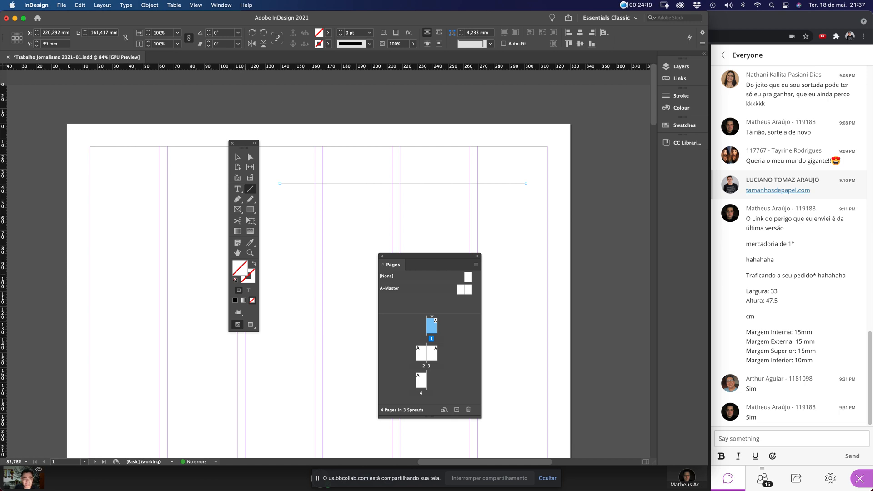
Set the line's stroke weight to 0,25 pt
click(681, 95)
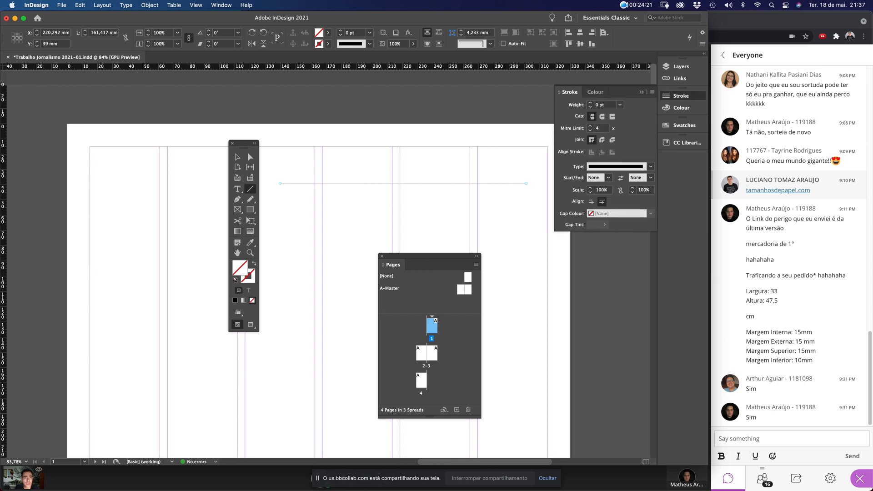
click(619, 105)
click(612, 123)
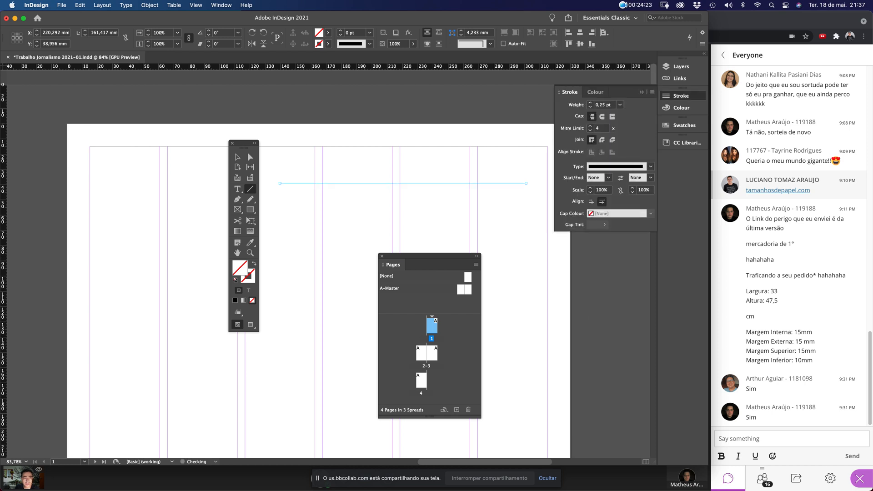
Make the line's stroke black, undoing a trial green colour, and fit the page in view
double_click(247, 275)
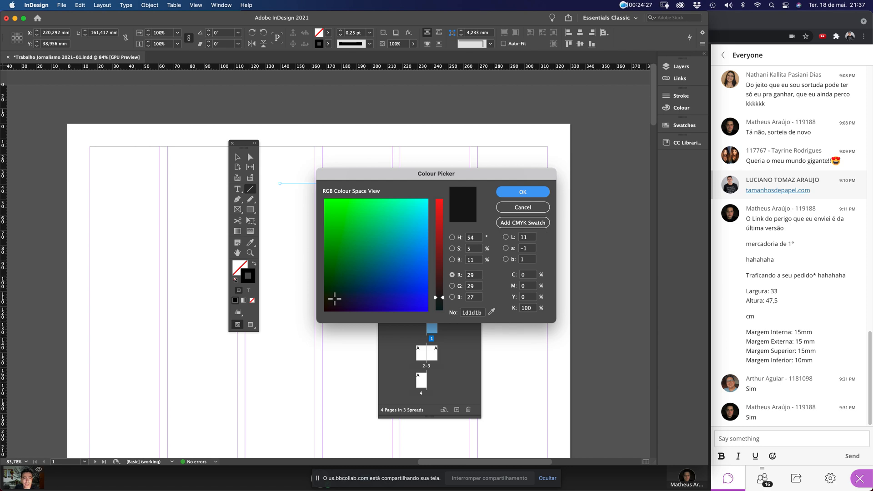
key(Return)
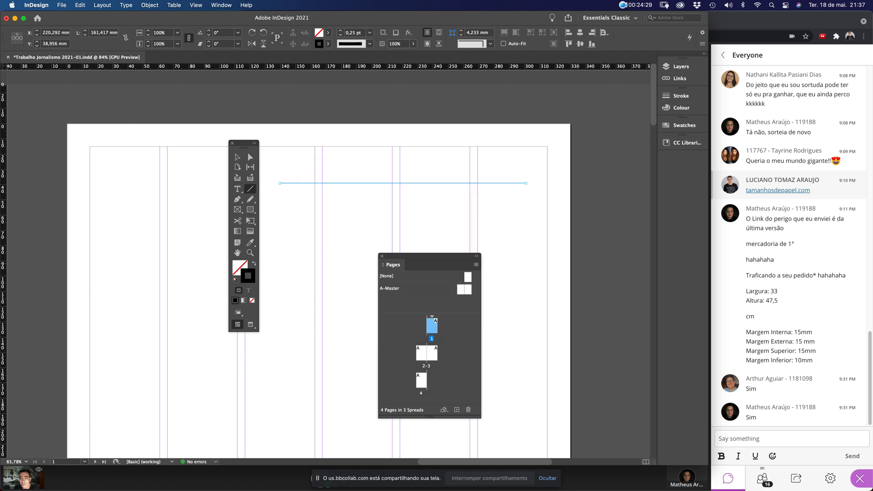
double_click(248, 275)
click(341, 208)
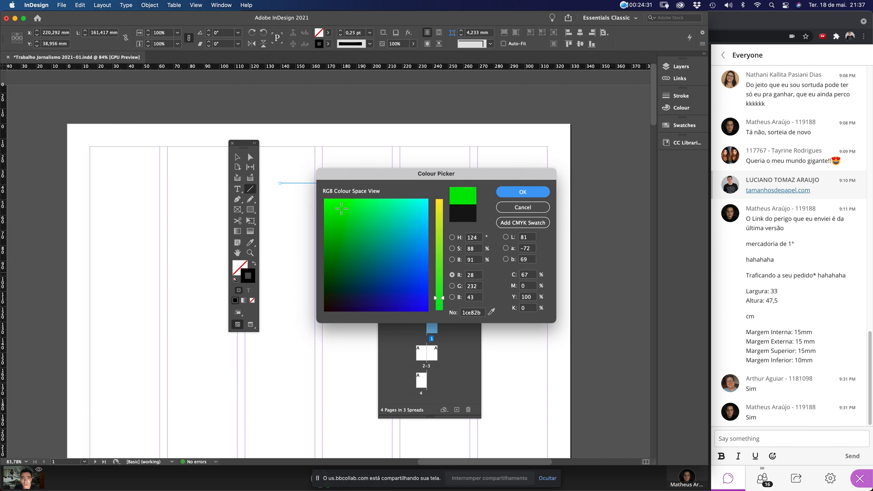
key(Return)
key(super+alt+equal)
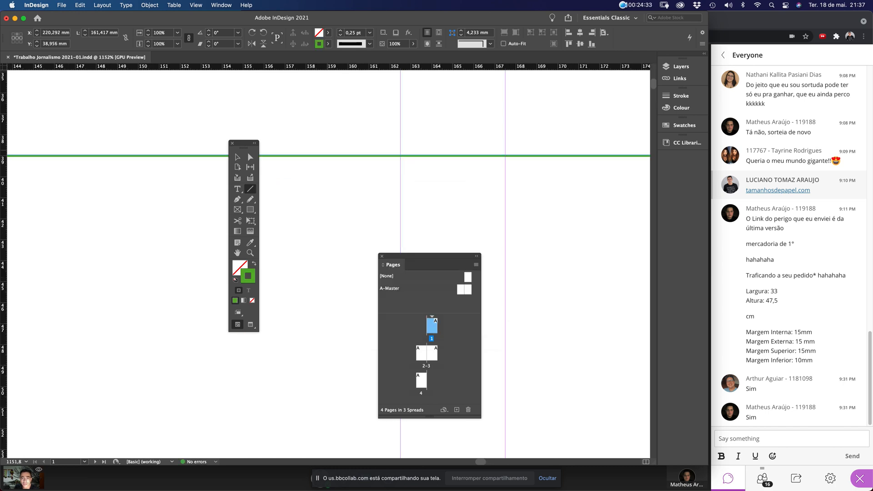
key(super+z)
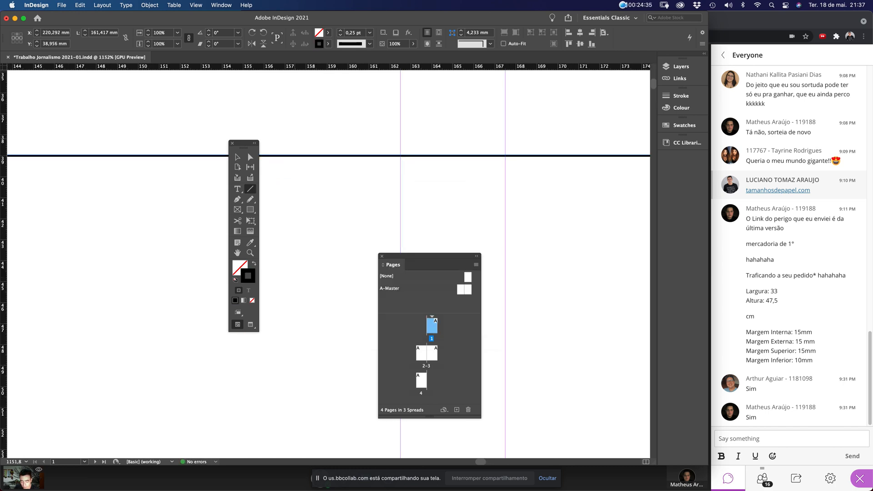
key(super+0)
Move the line up so it snaps to page 1's top margin at Y 15 mm
key(v)
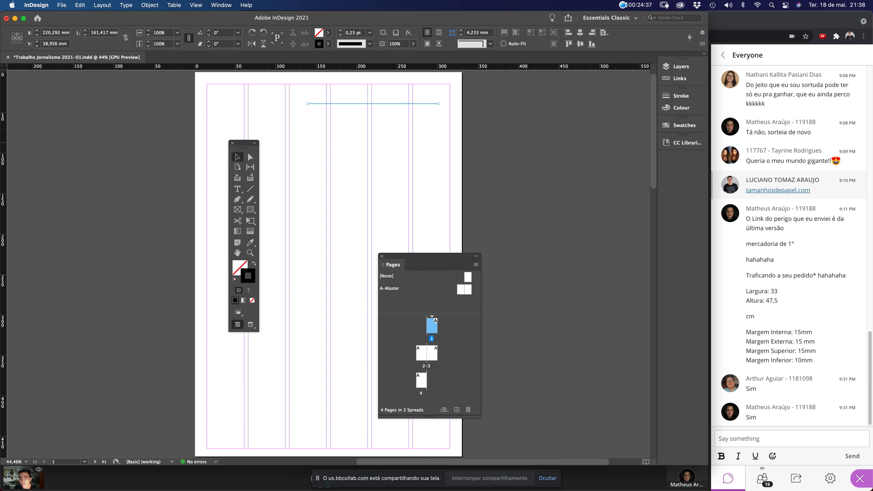
drag(244, 142, 118, 117)
drag(314, 103, 212, 85)
key(super+alt+equal)
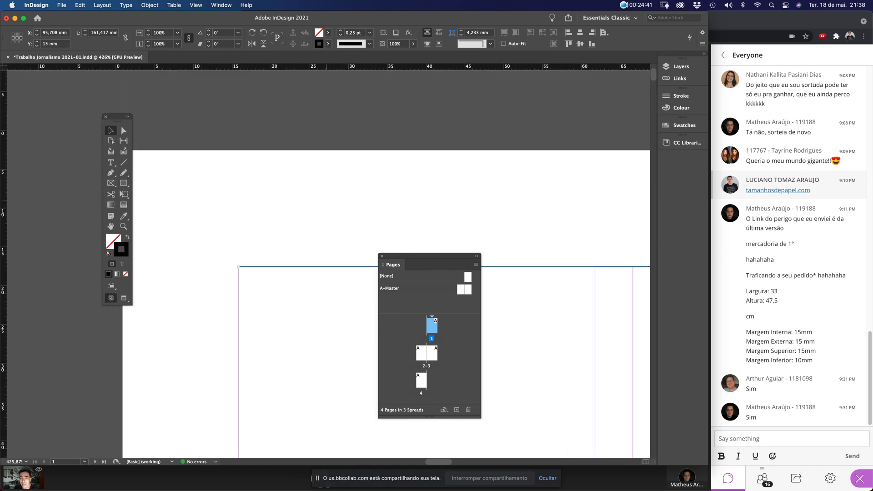
Lengthen the line to 300 mm so it runs from 15 mm to 315 mm
scroll(328, 272, right, 10)
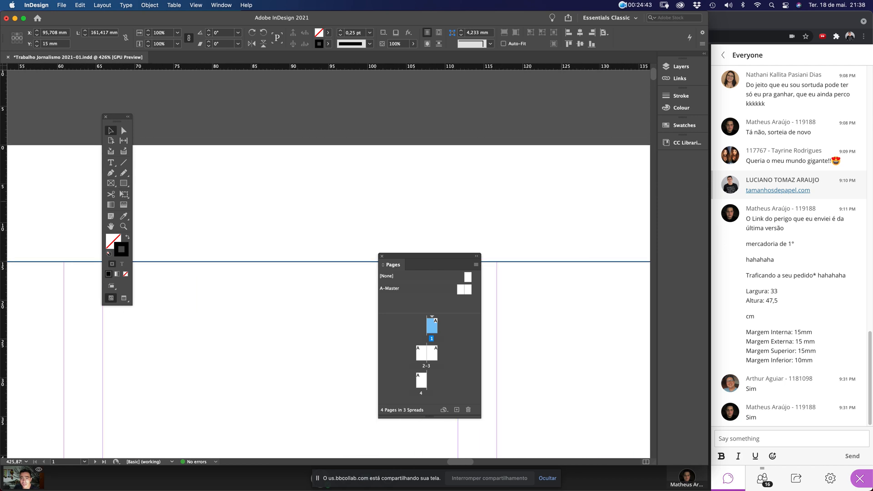
scroll(327, 273, right, 10)
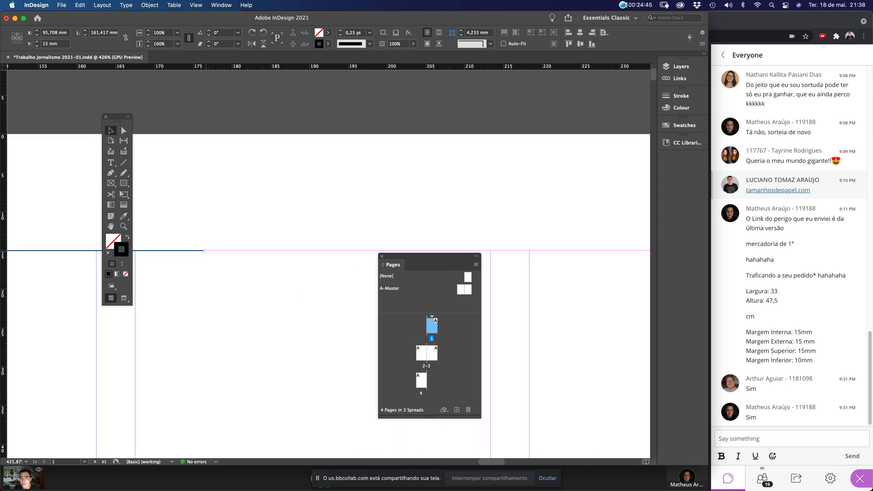
drag(204, 250, 529, 251)
scroll(327, 273, right, 10)
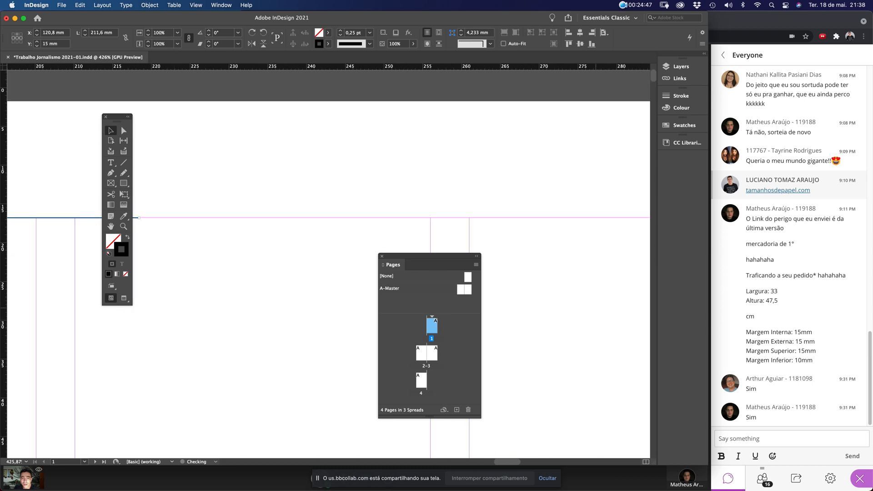
key(super+minus)
key(super+minus)
key(super+minus)
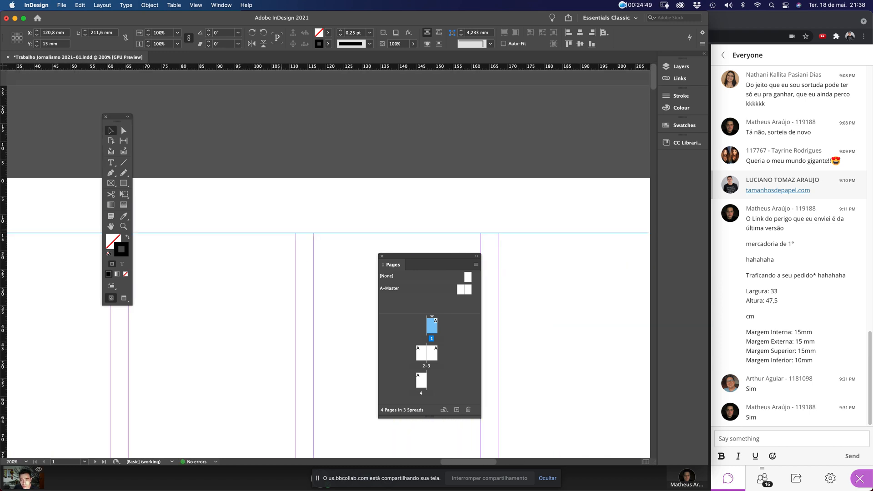
scroll(328, 273, right, 10)
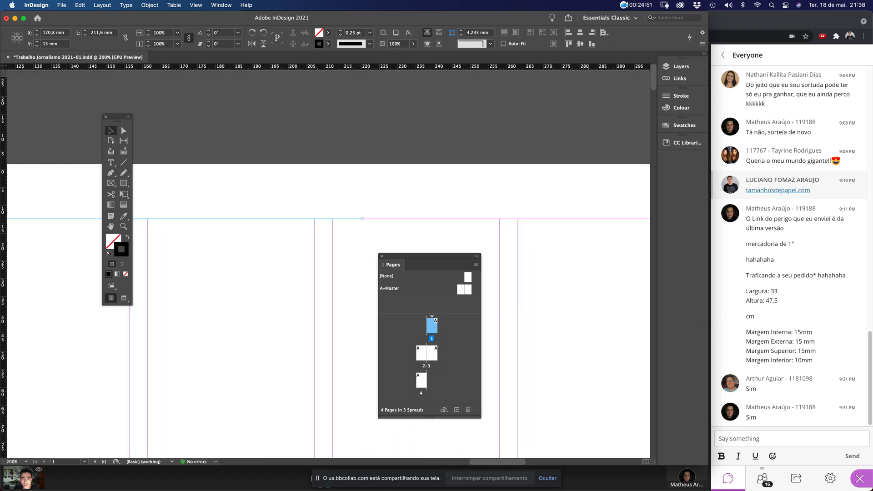
drag(335, 226, 577, 227)
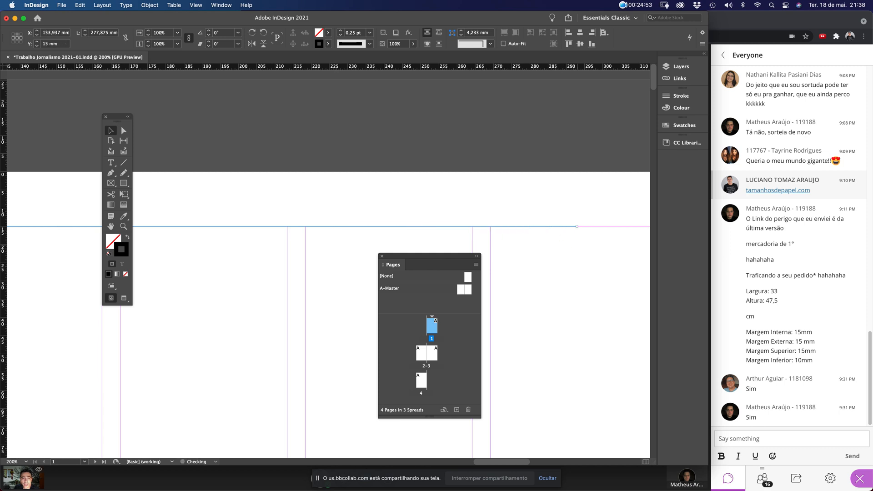
scroll(327, 273, right, 6)
drag(329, 223, 409, 232)
click(430, 207)
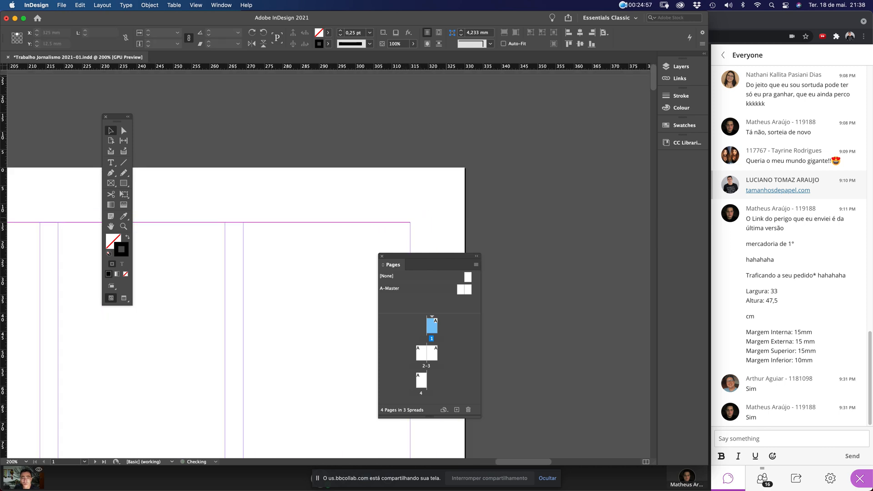
scroll(407, 220, up, 10)
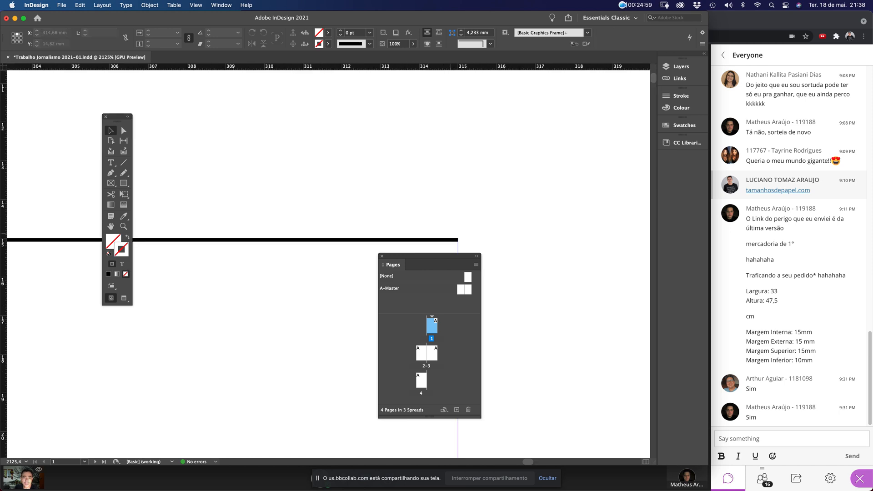
key(super+0)
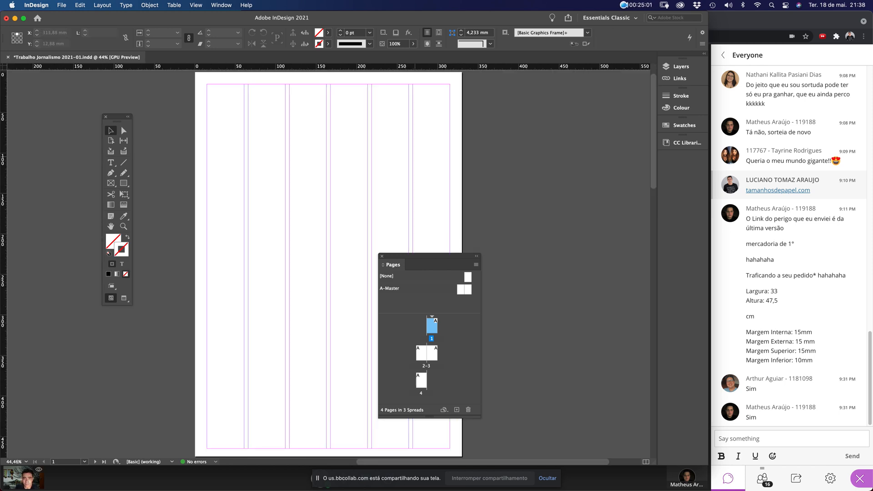
scroll(391, 90, up, 5)
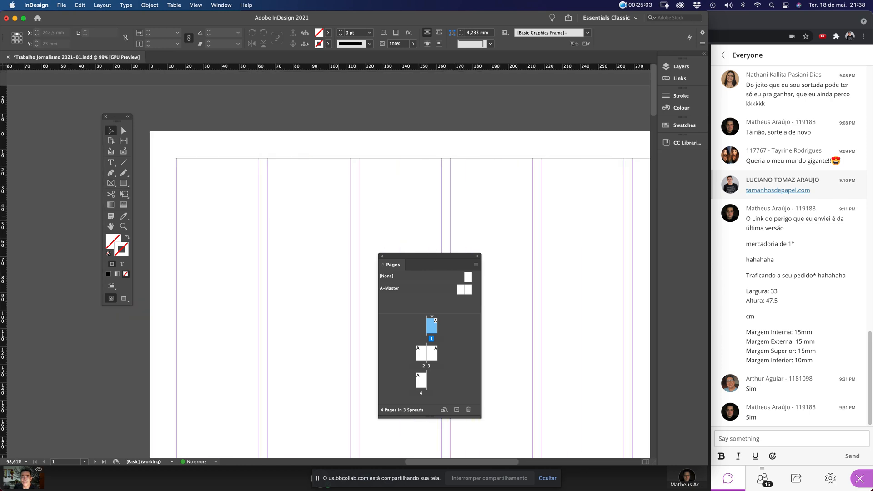
scroll(400, 291, left, 2)
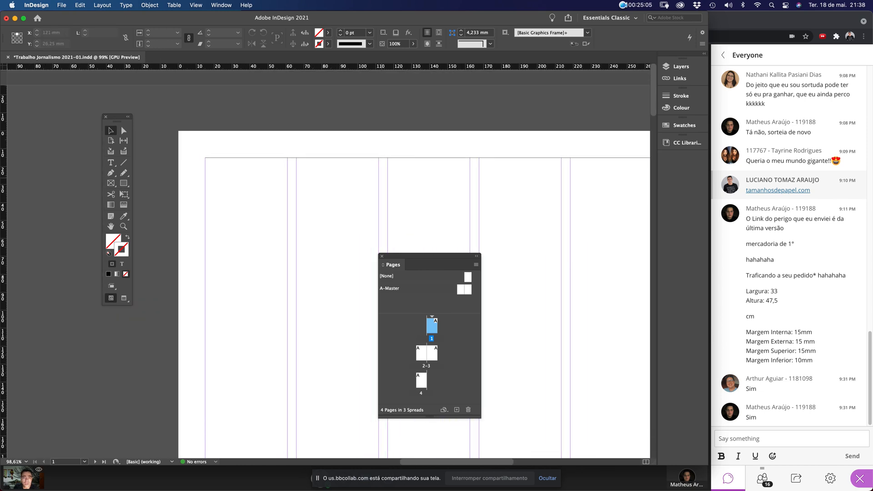
drag(196, 143, 250, 212)
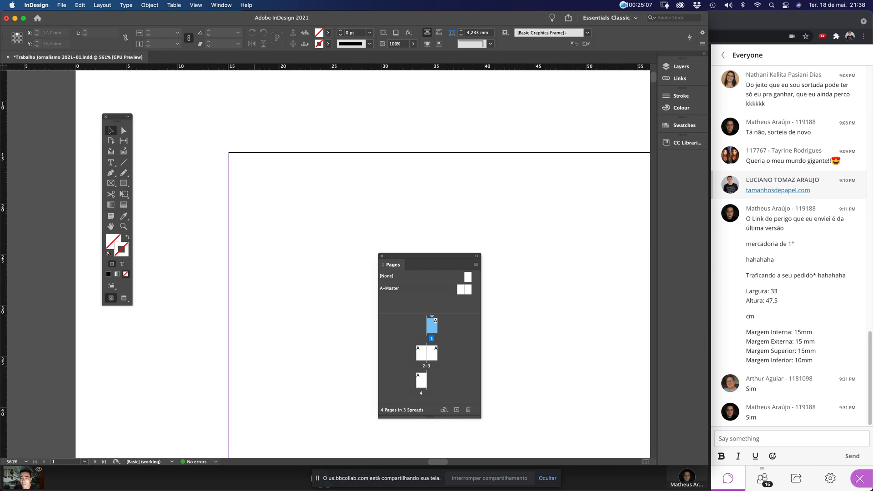
drag(249, 153, 248, 196)
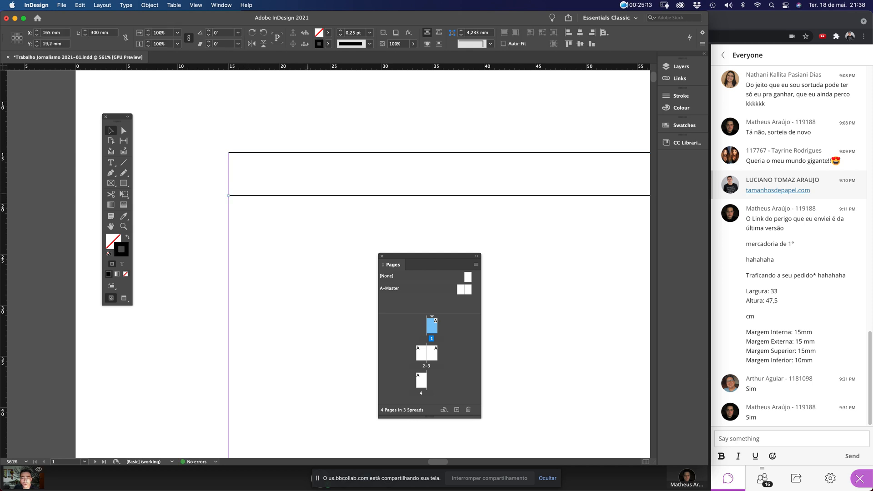
key(super+z)
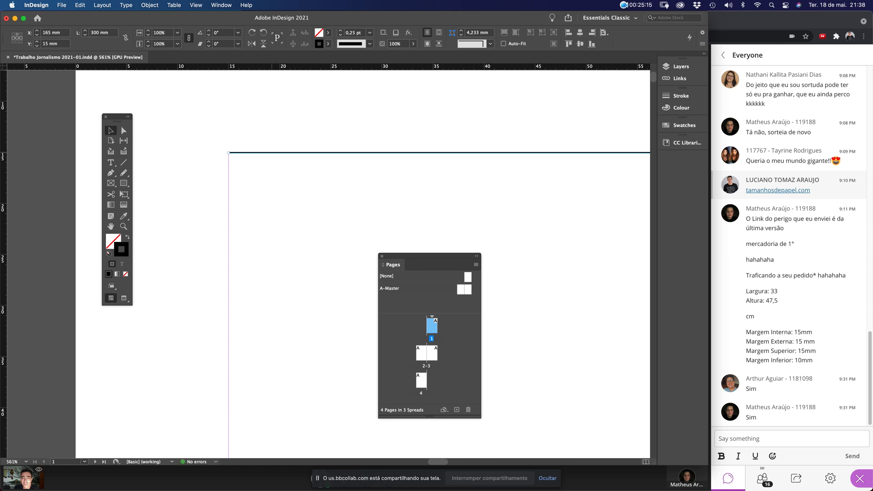
drag(274, 153, 275, 203)
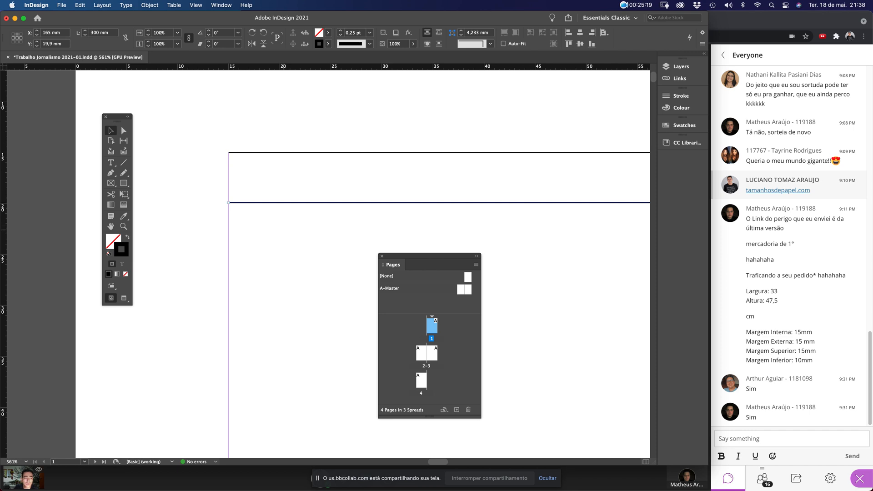
key(super+z)
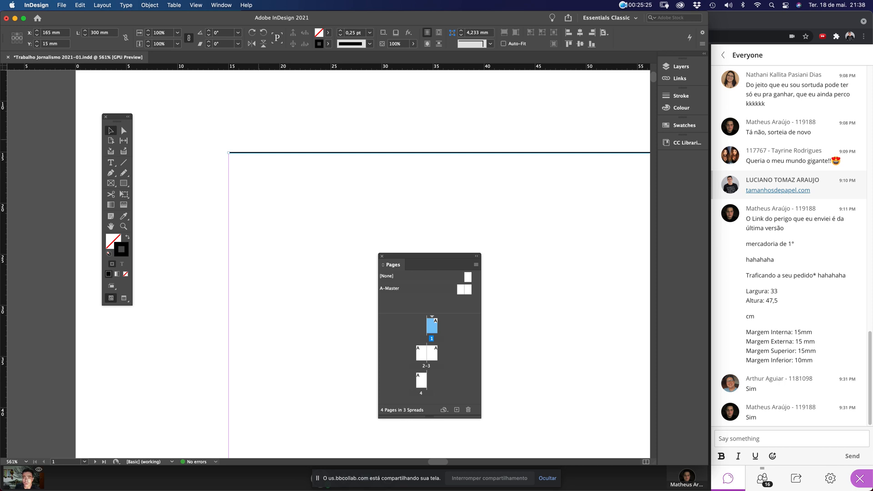
click(149, 5)
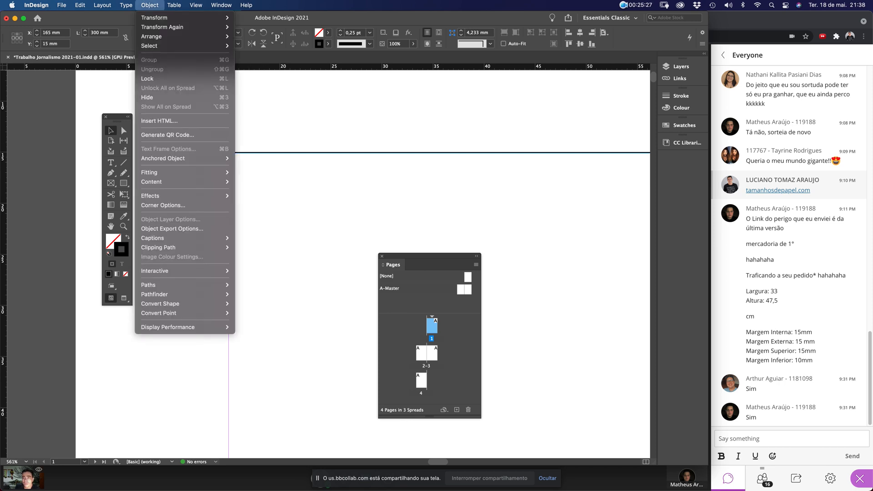
mouse_move(80, 5)
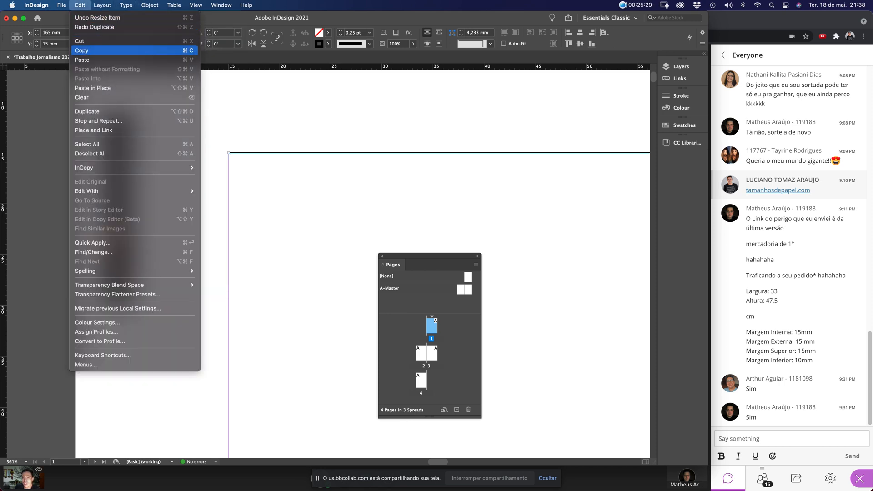
click(82, 50)
click(312, 195)
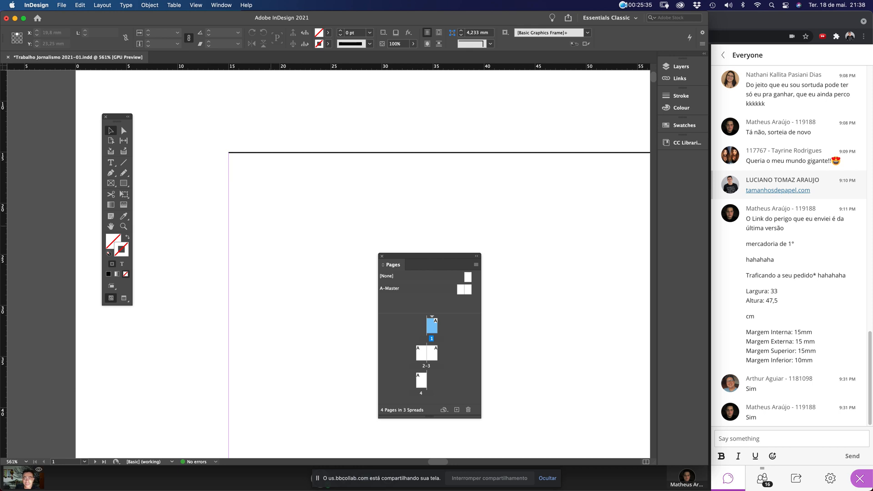
Set the Cursor Key increment to 8,5 mm in Preferences > Units & Increments
key(super+k)
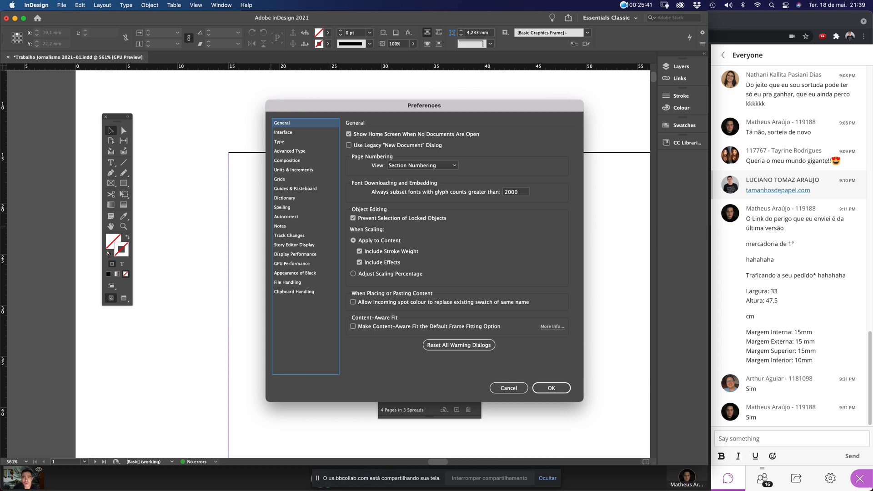
click(293, 170)
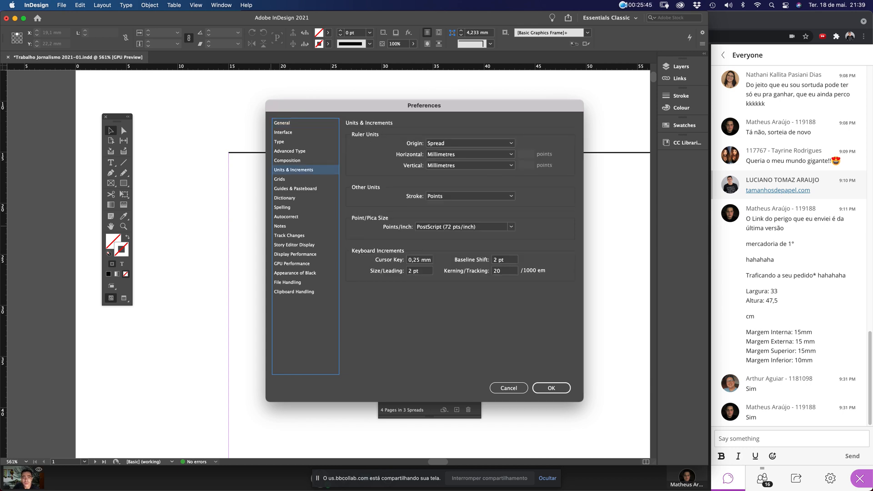
key(Tab)
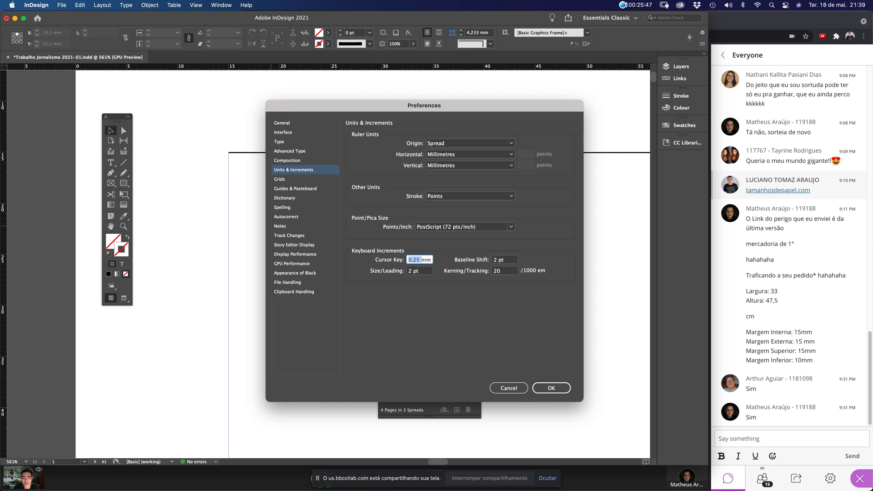
text(8,5 mm)
key(Tab)
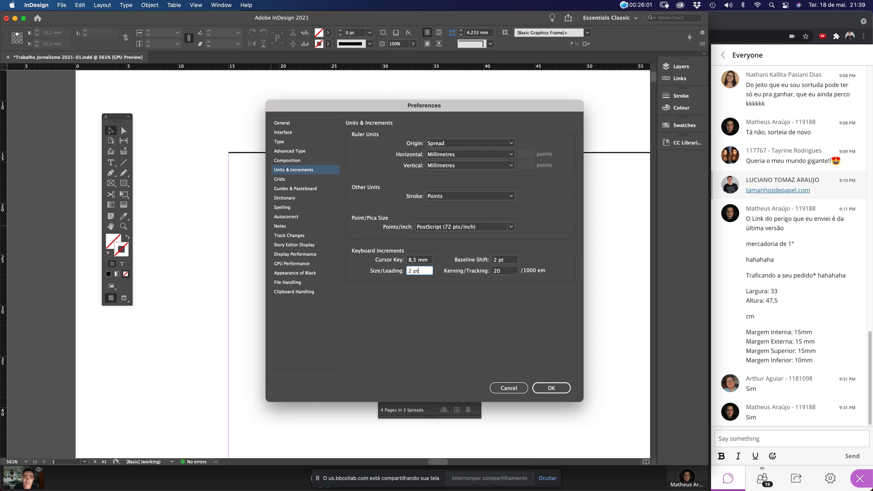
Confirm the 2 pt Size/Leading increment and close Preferences
key(Return)
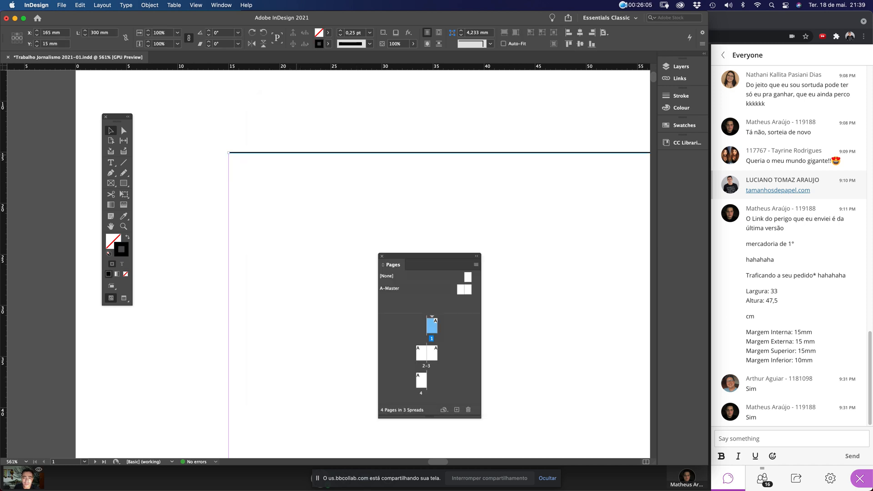
Paste the rule back in place at the page top, then duplicate it down to Y 23,5 mm
click(80, 5)
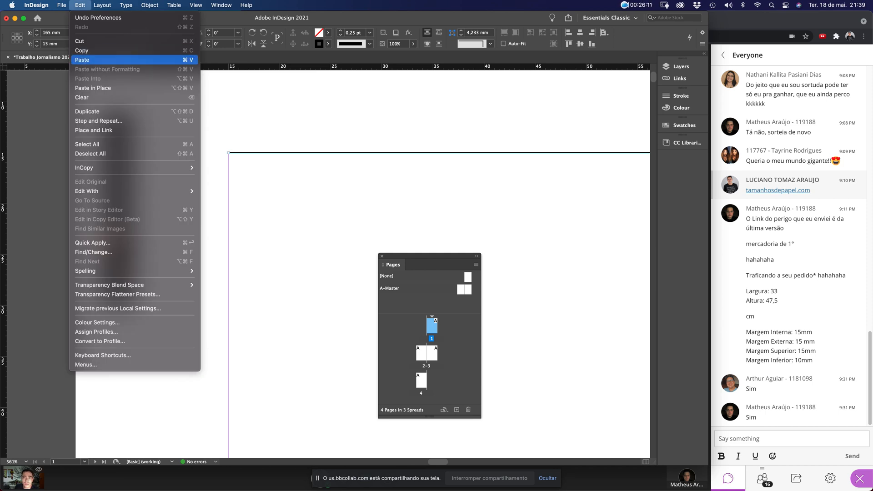
click(82, 60)
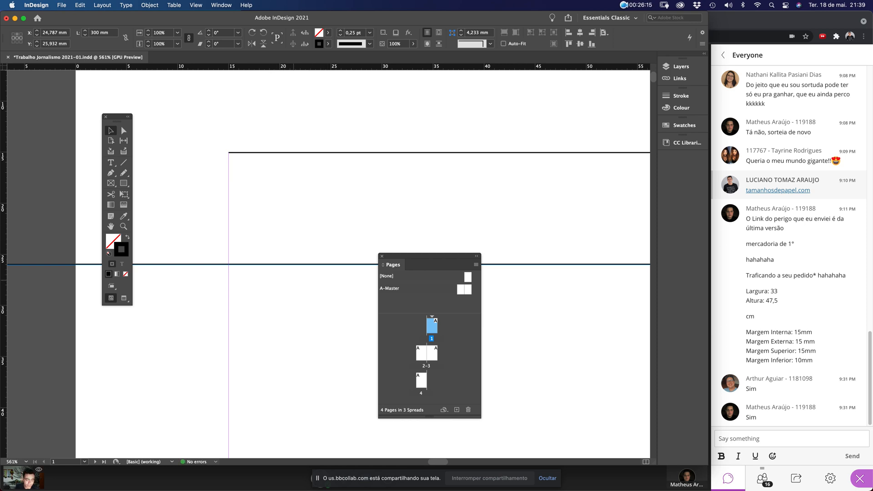
key(Delete)
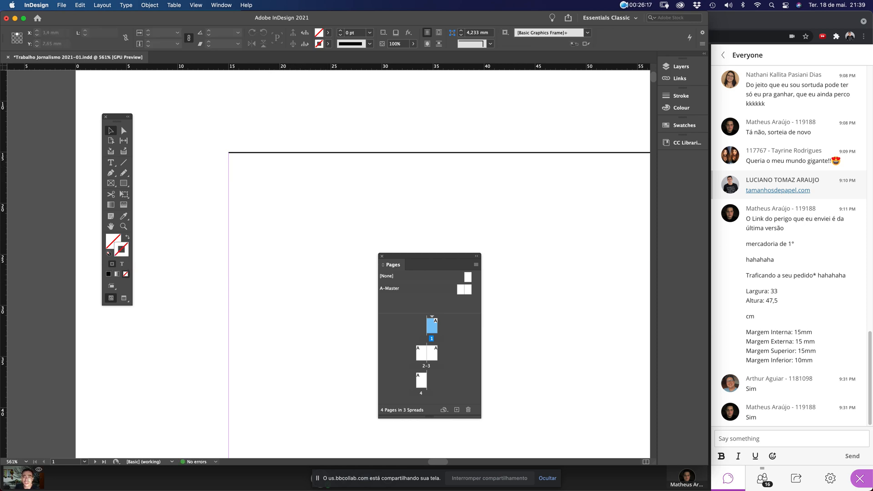
click(80, 5)
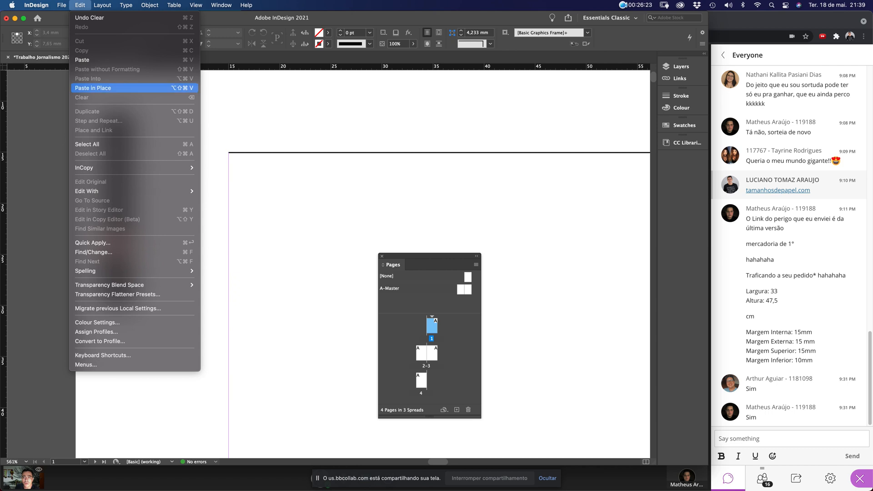
click(93, 88)
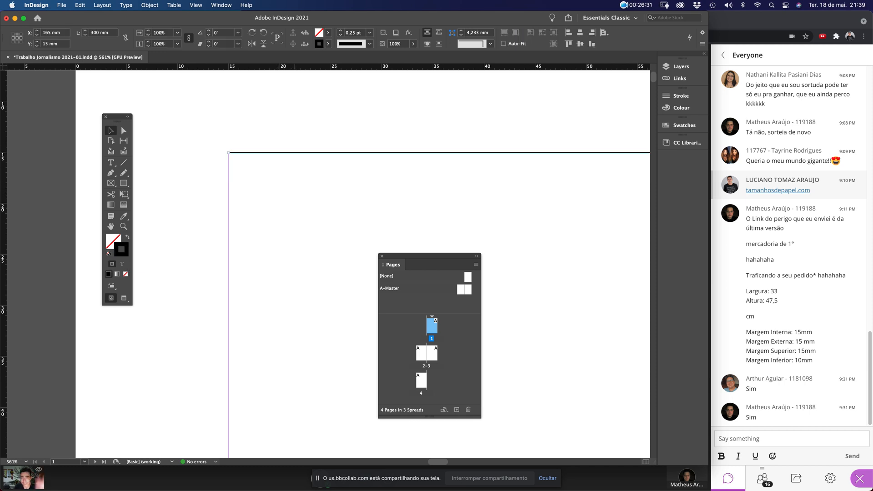
key(super+alt+shift+d)
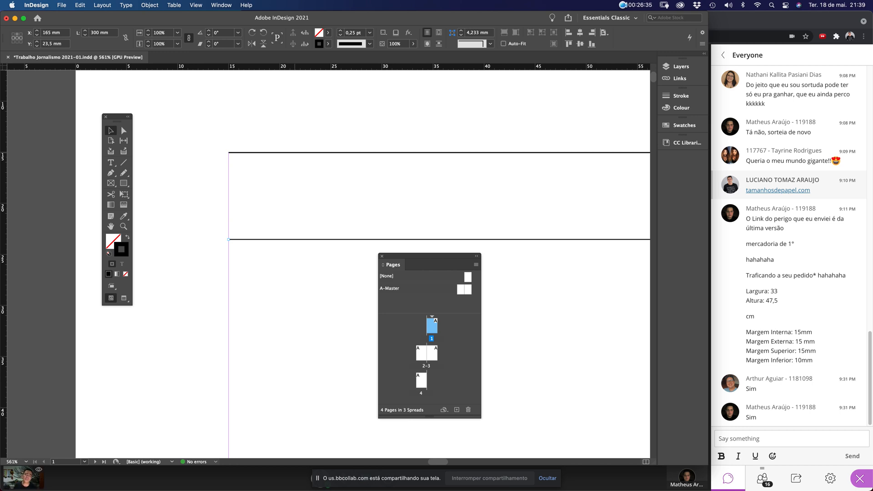
key(super+0)
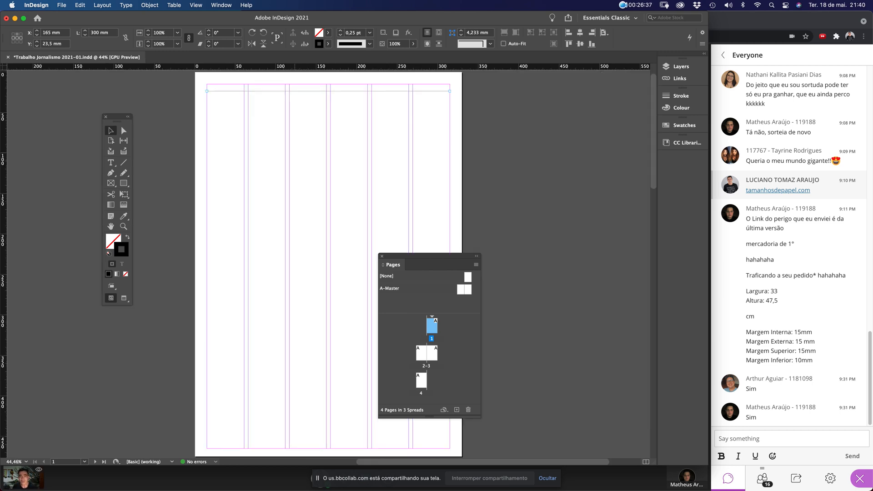
Zoom in on the two horizontal rules at the top of the page
drag(195, 79, 446, 203)
scroll(472, 141, left, 5)
click(471, 136)
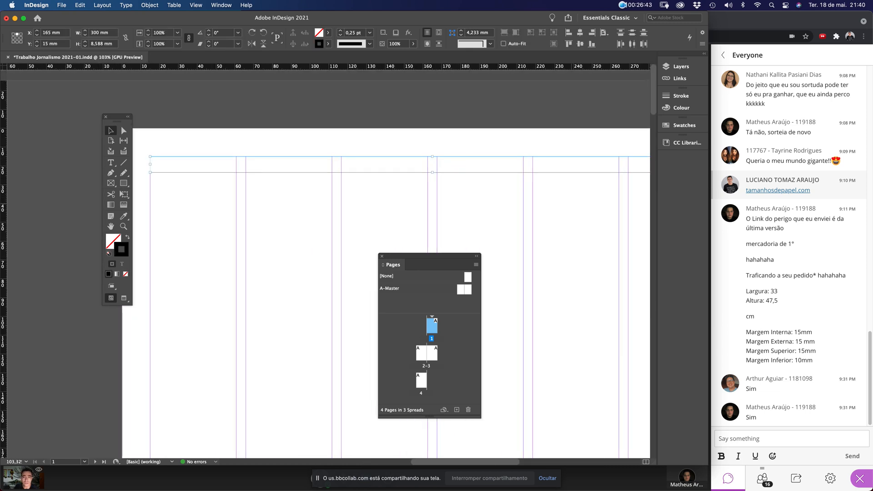
click(440, 222)
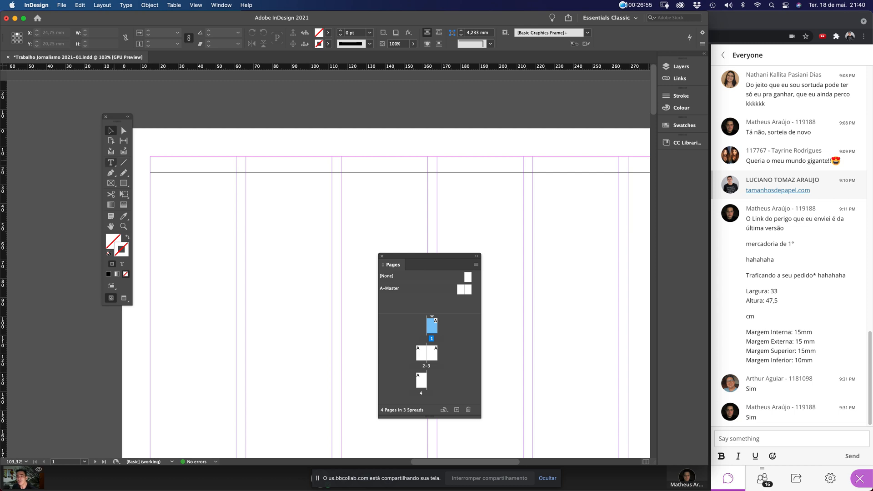
Draw a text frame below the rules and type DIÁRIO DE UBERLÂNDIA
click(111, 163)
drag(176, 208, 355, 248)
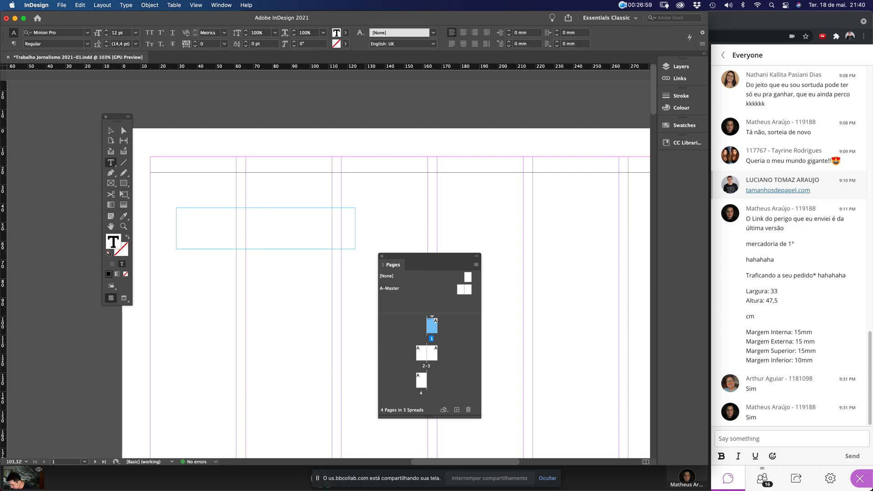
text(DI)
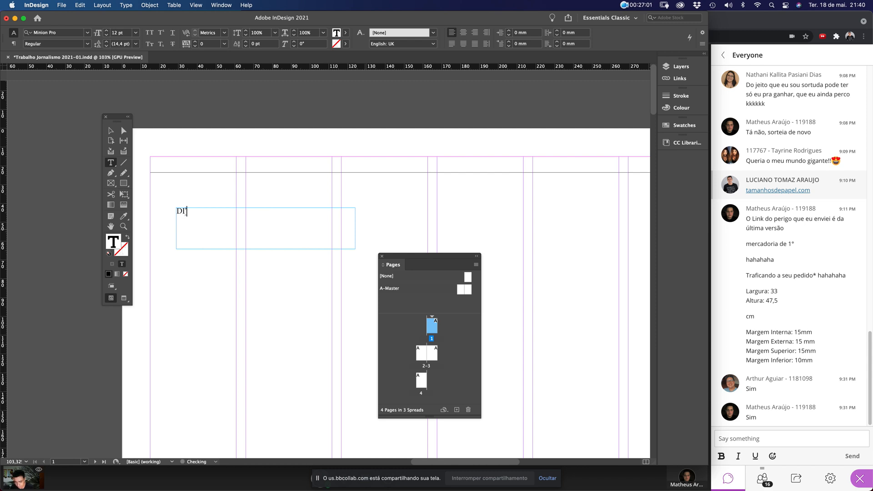
text(ÁRIO DE UB)
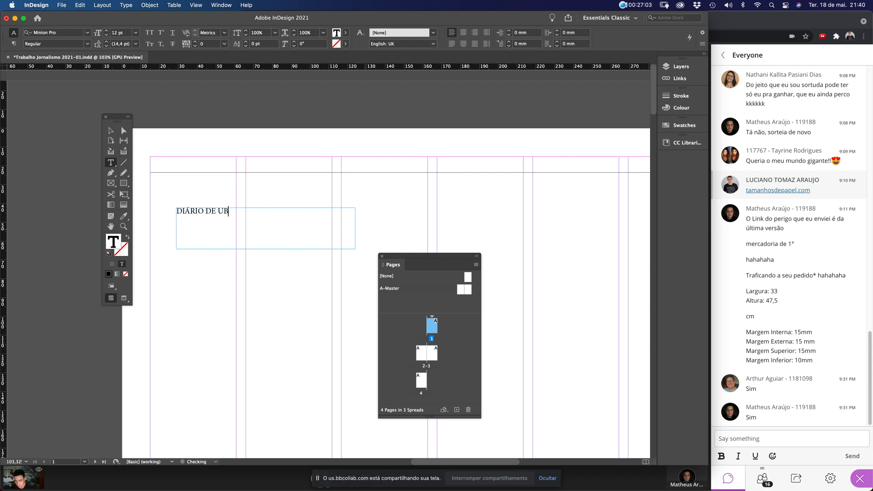
text(ERLÂNDIA)
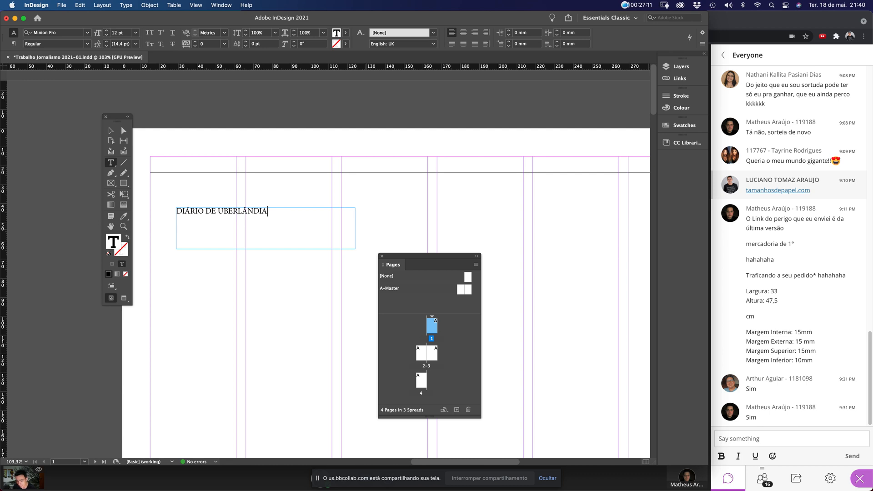
key(super+a)
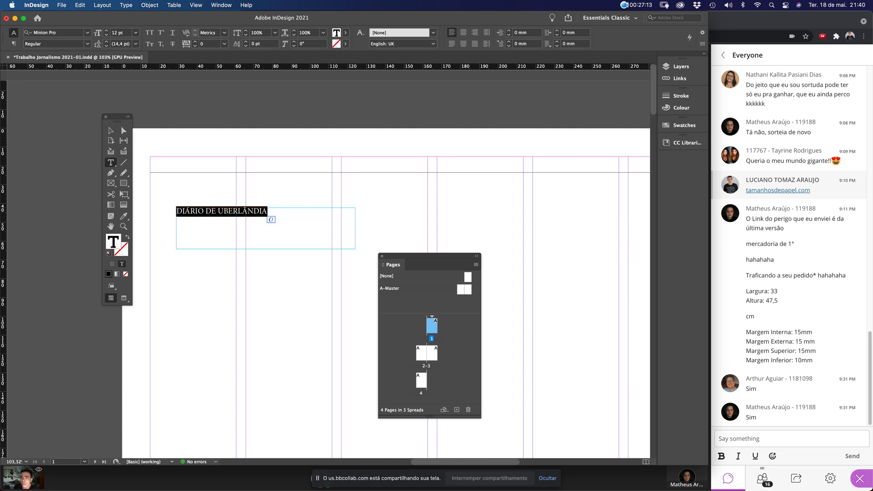
key(super+6)
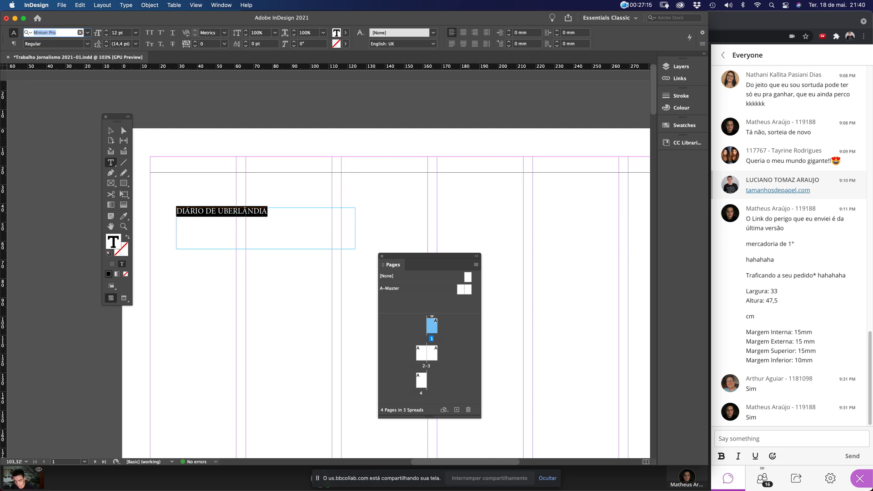
Search the font list and apply Arial Regular to the masthead
text(ar)
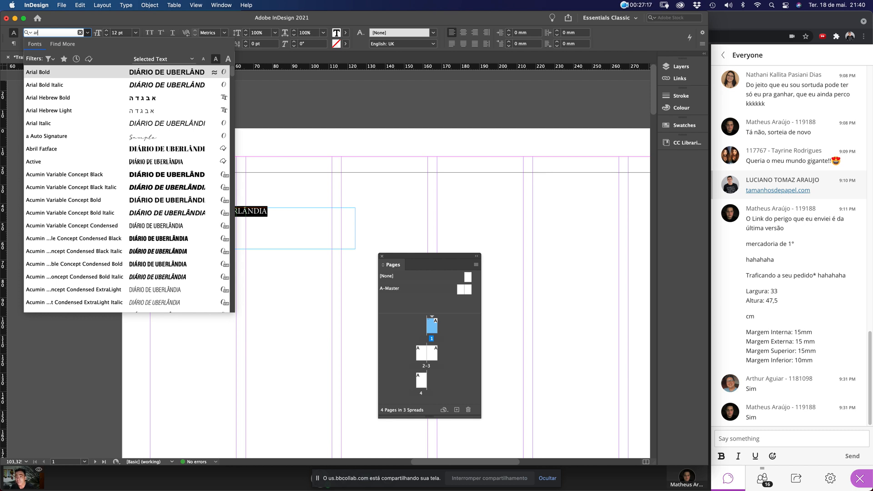
key(Down)
key(Down)
key(Down)
key(Down)
key(Down)
key(Down)
key(Down)
key(Down)
key(Up)
key(Up)
key(Up)
key(Up)
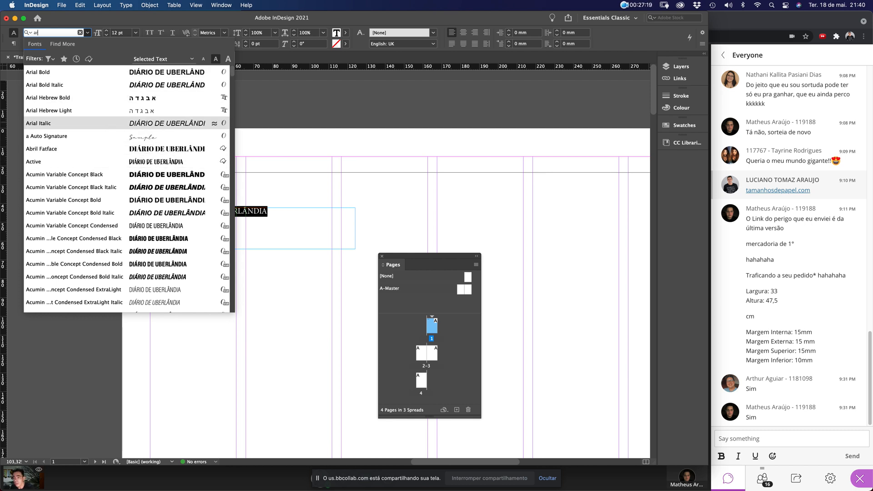
key(Up)
key(Up)
key(Up)
key(Up)
key(Down)
key(Down)
key(Down)
key(Down)
key(Down)
key(Down)
key(Down)
key(Down)
key(Down)
key(Down)
key(Down)
key(Up)
key(Up)
key(Up)
key(Up)
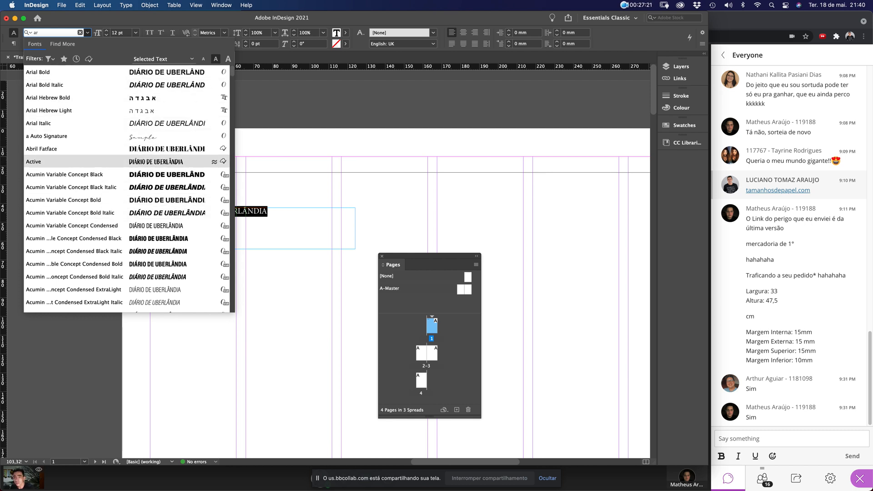
key(Up)
scroll(128, 149, down, 20)
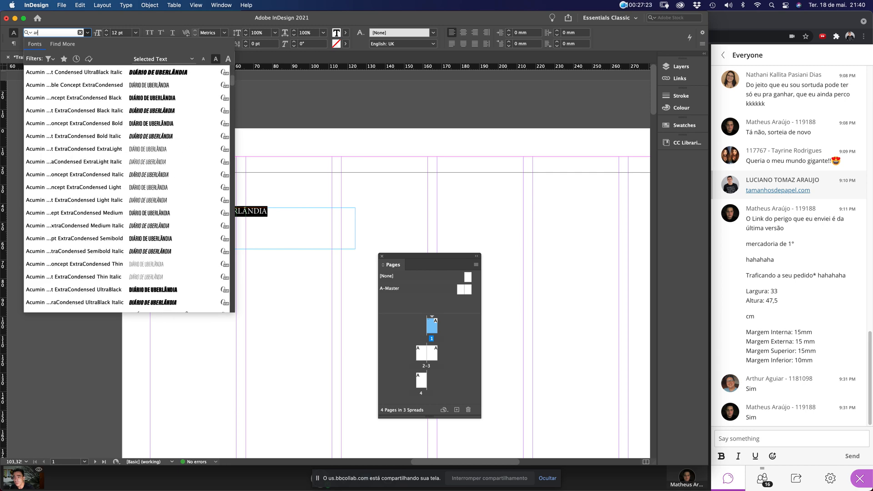
scroll(127, 189, down, 14)
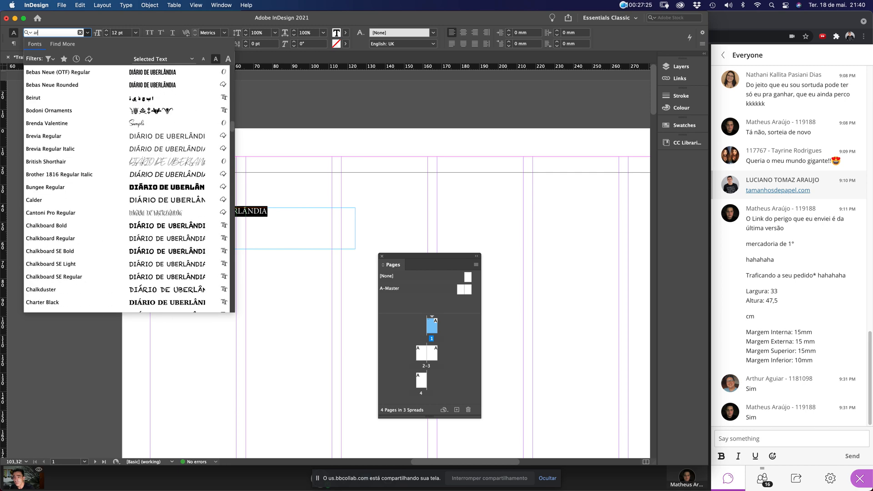
scroll(127, 188, up, 6)
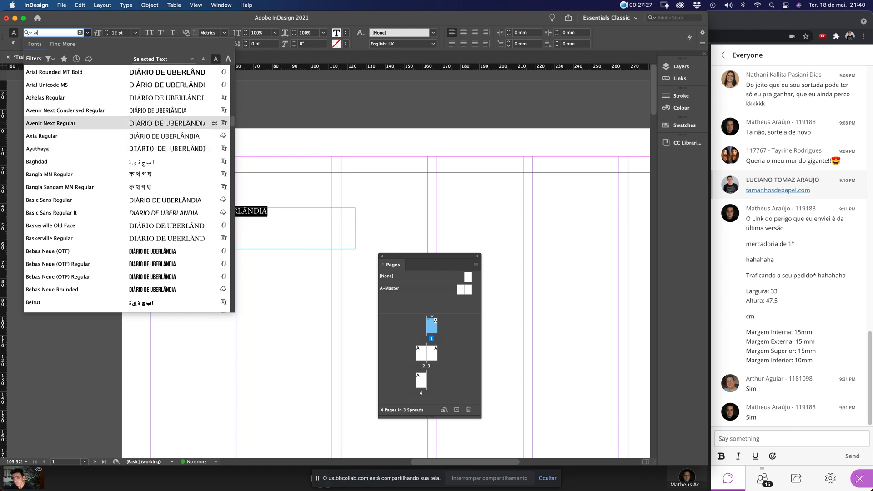
text(arial)
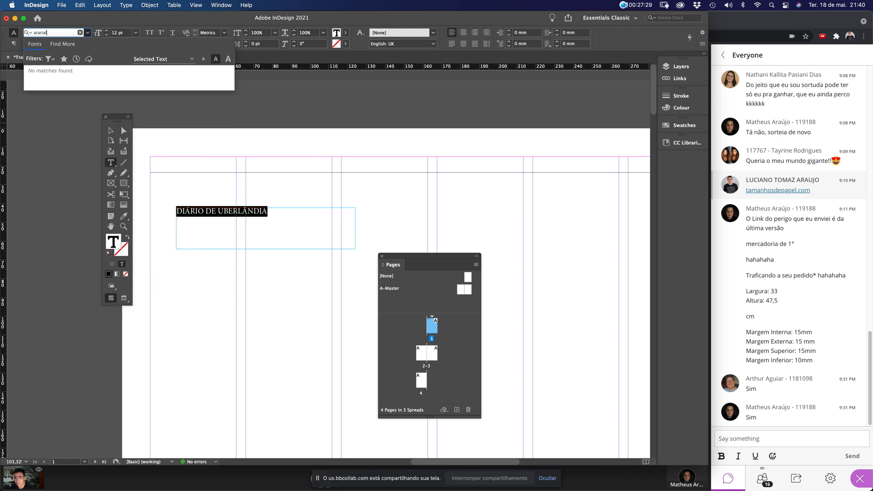
key(BackSpace)
key(BackSpace)
key(BackSpace)
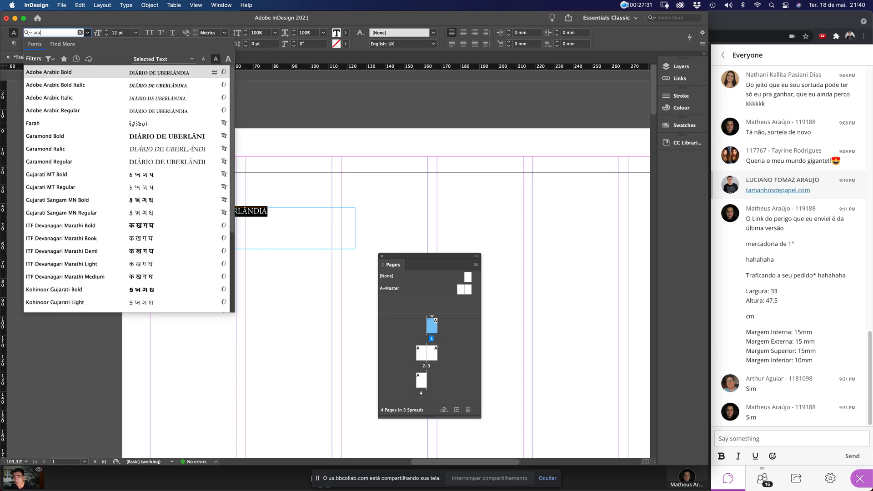
text(ial)
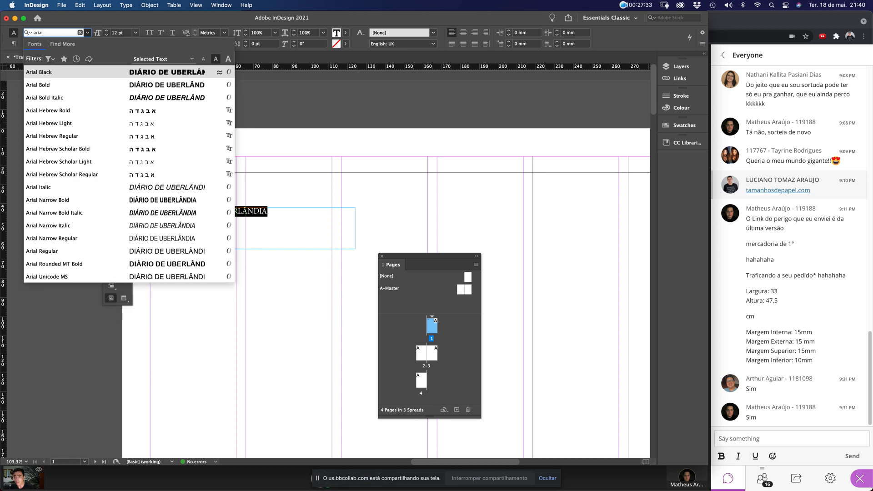
key(Down)
key(Down)
key(Down)
key(Down)
key(Down)
key(Down)
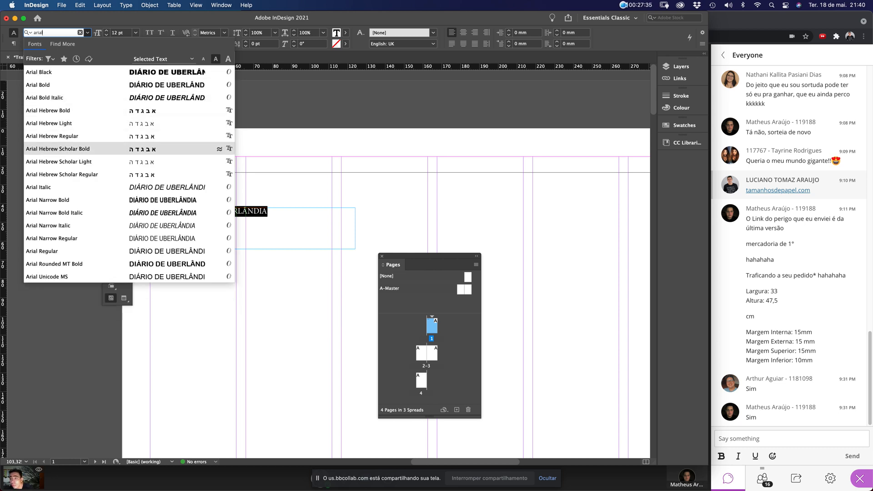
key(Down)
key(Down)
key(Down)
key(Down)
key(Down)
key(Down)
key(Down)
key(Down)
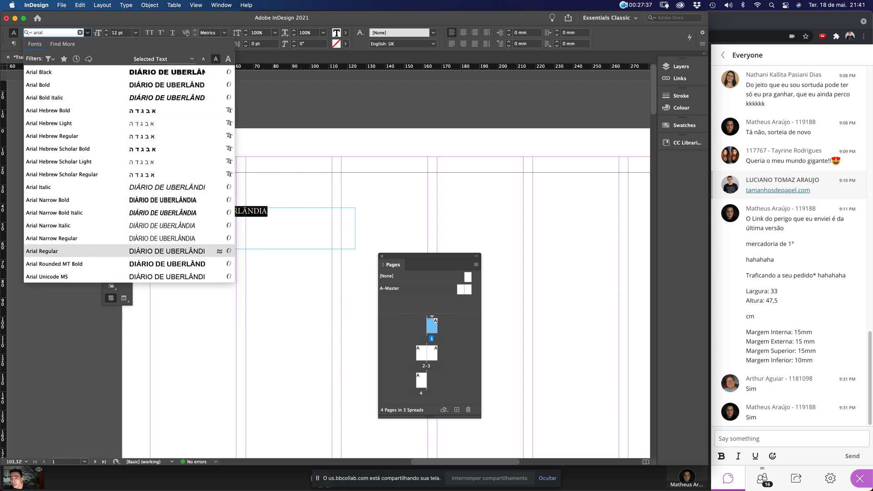
key(Return)
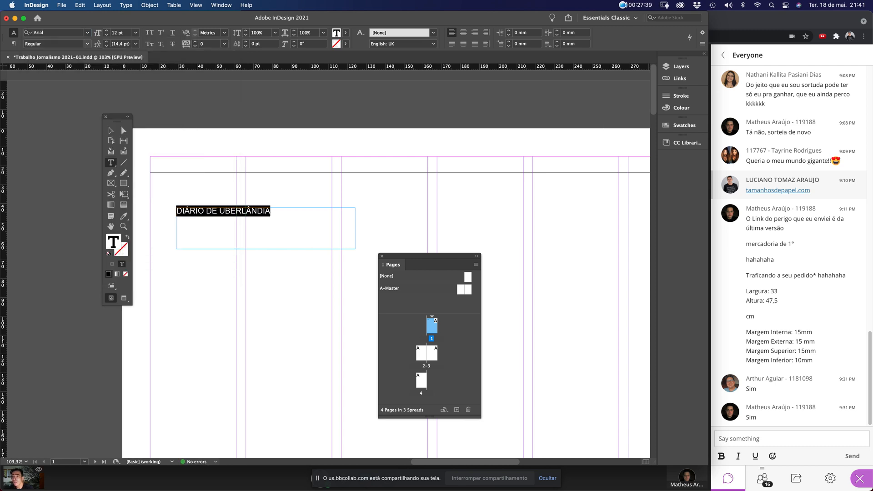
Change the masthead's font style to Bold
click(87, 44)
click(56, 72)
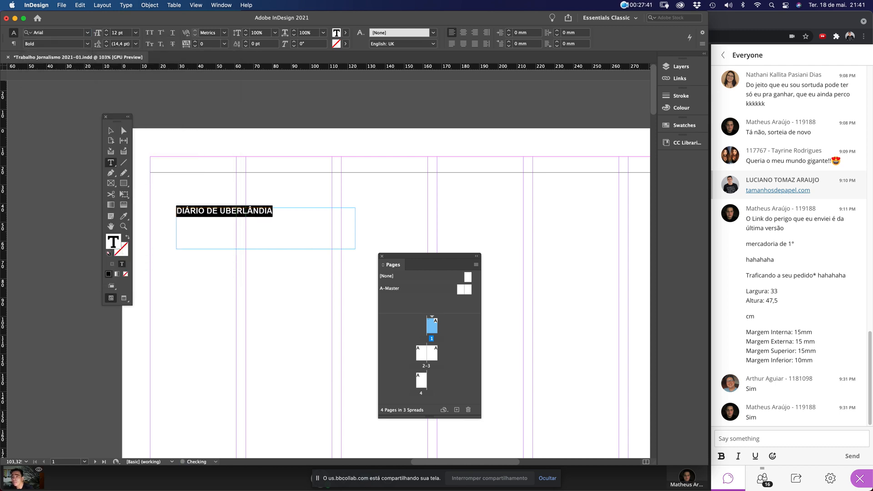
click(111, 141)
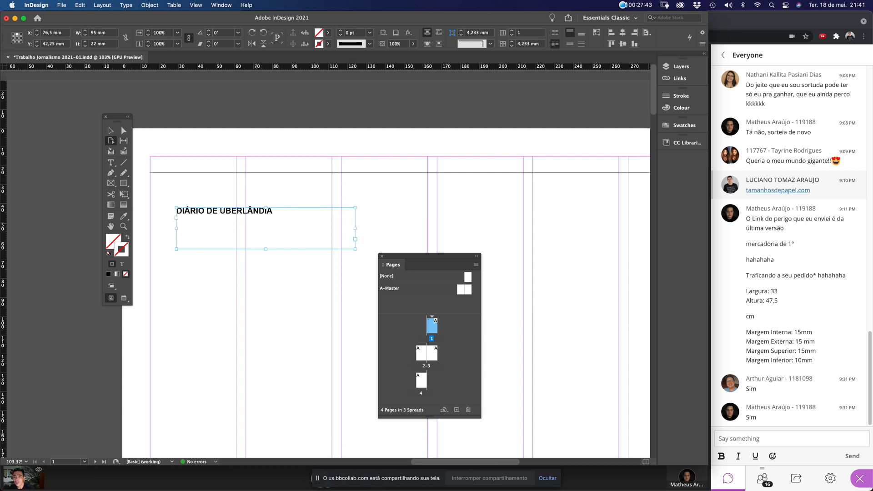
Move the masthead frame to the top-left margin corner
key(v)
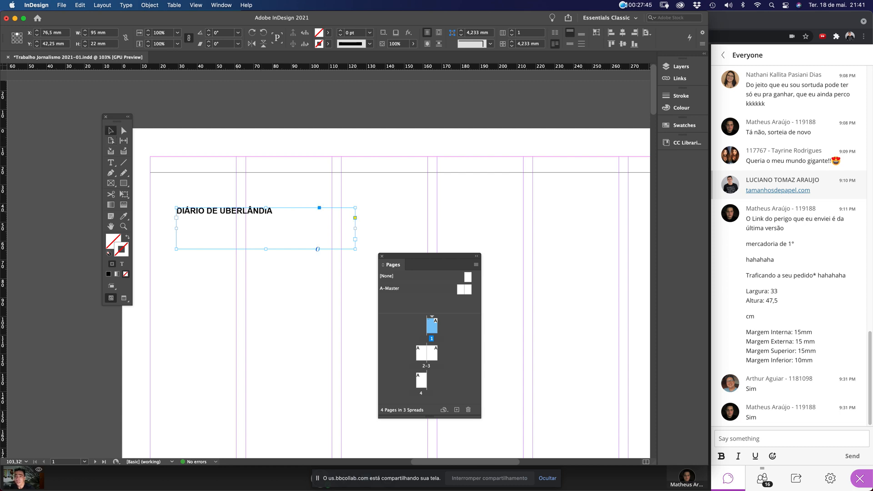
double_click(243, 212)
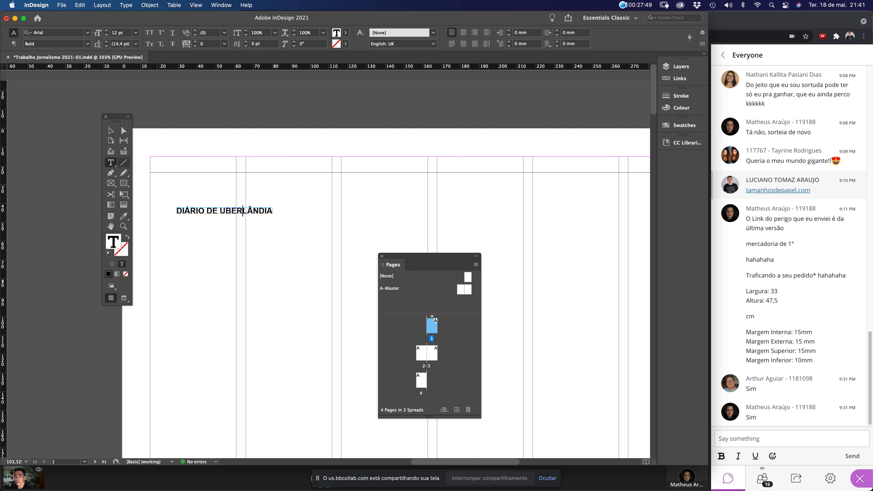
key(Escape)
drag(221, 212, 199, 164)
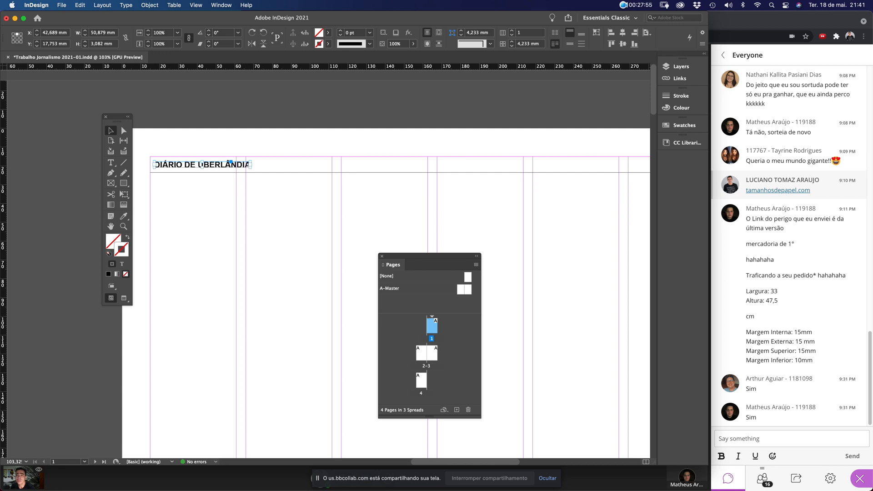
Set the masthead text size to 8 pt
double_click(245, 164)
key(super+a)
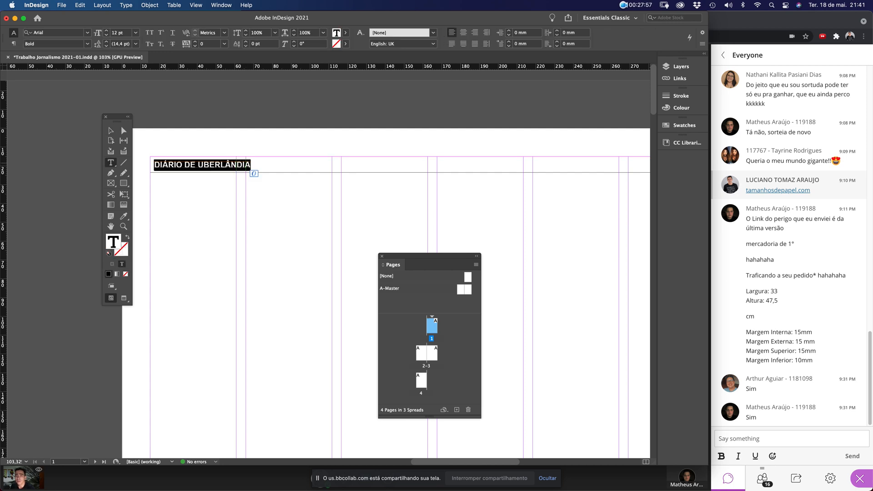
key(super+shift+comma)
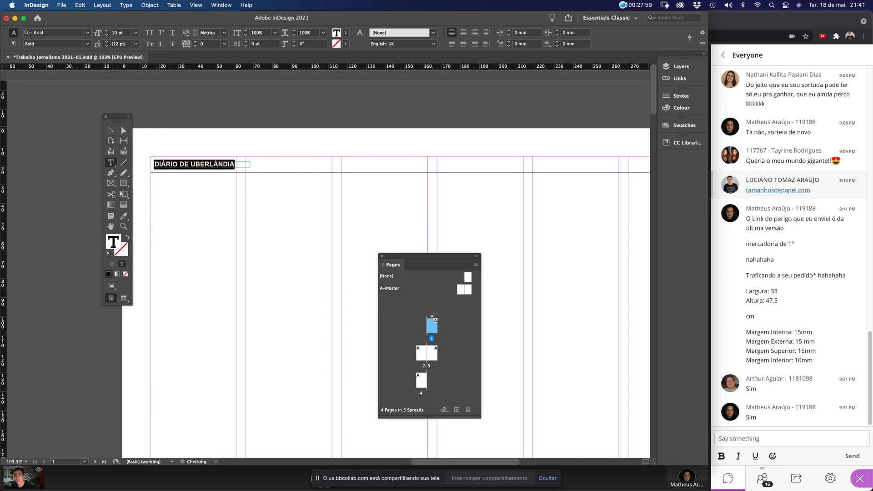
key(Escape)
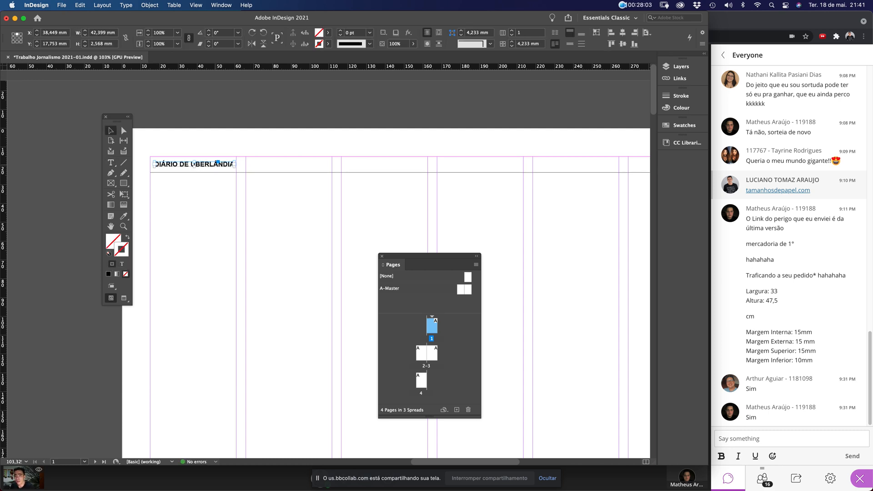
key(Return)
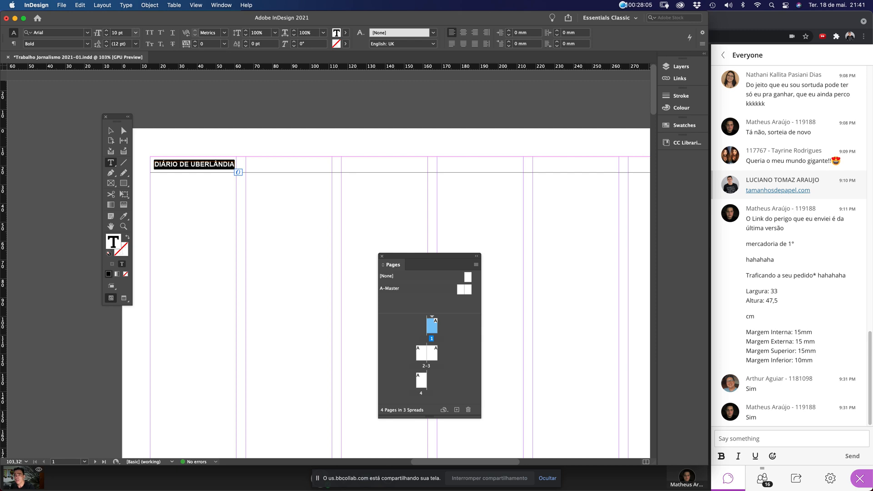
click(120, 33)
text(7)
key(Return)
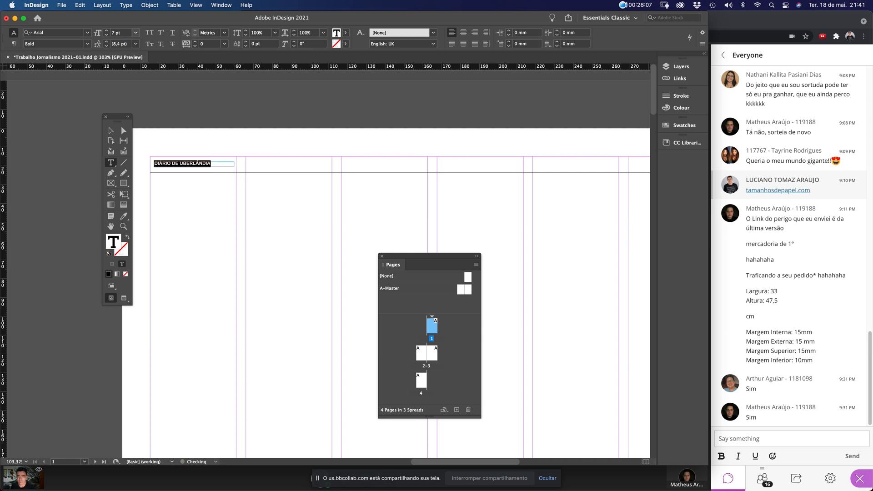
text(8)
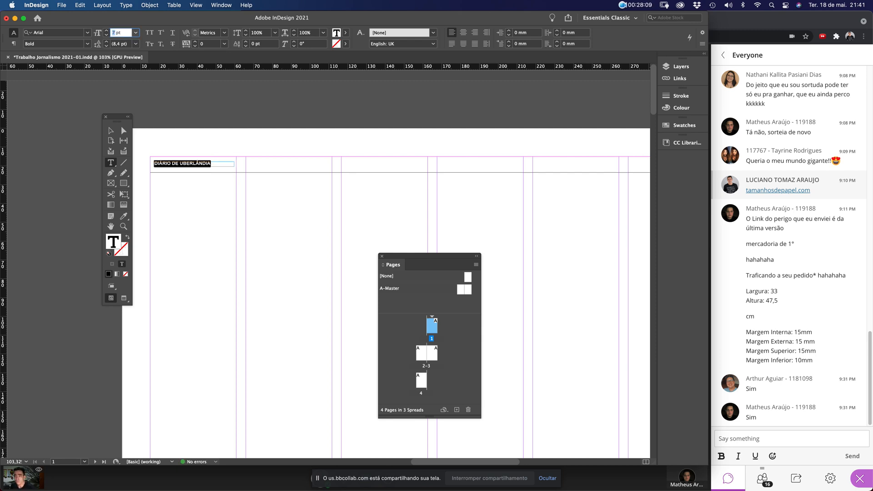
key(Return)
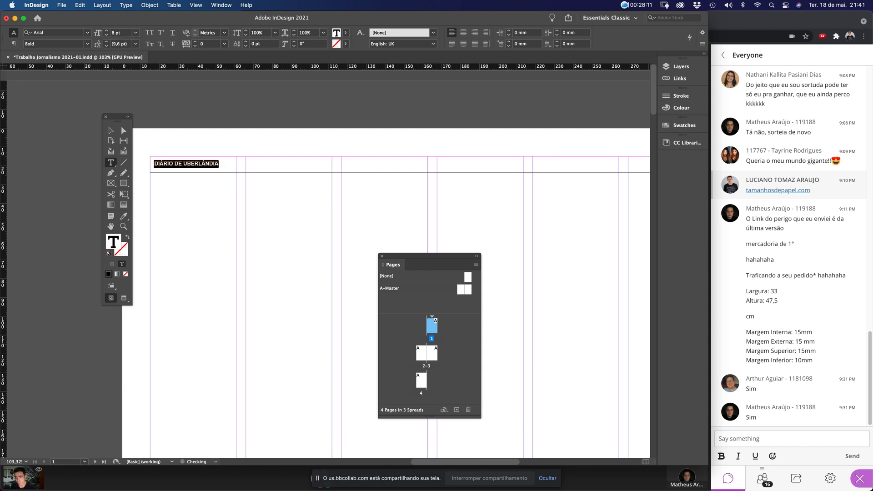
key(Escape)
drag(146, 206, 143, 209)
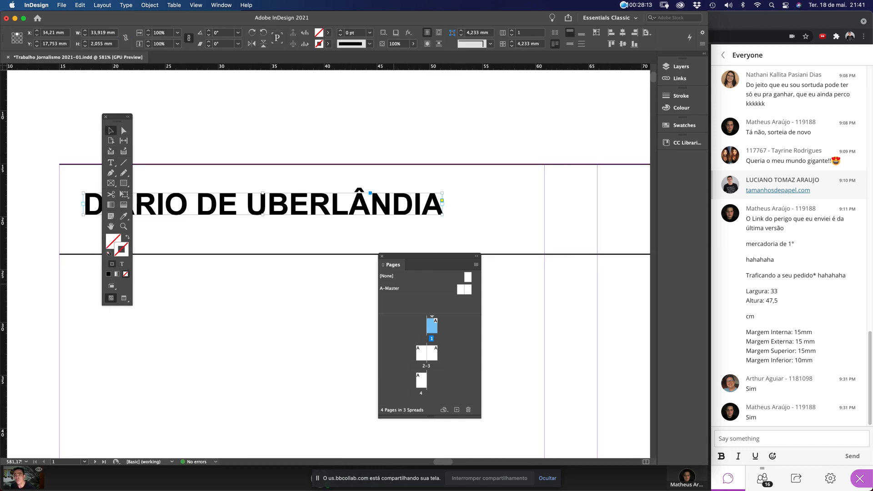
drag(228, 204, 339, 225)
click(355, 224)
double_click(339, 222)
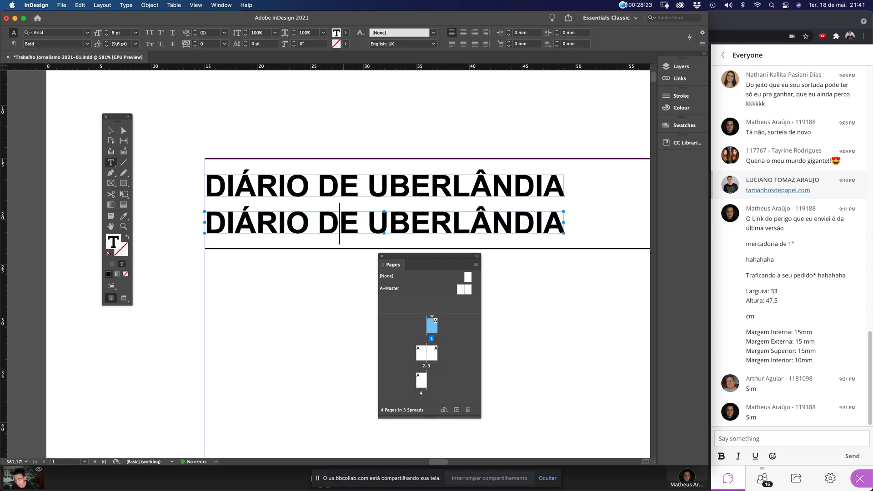
key(super+a)
text(www)
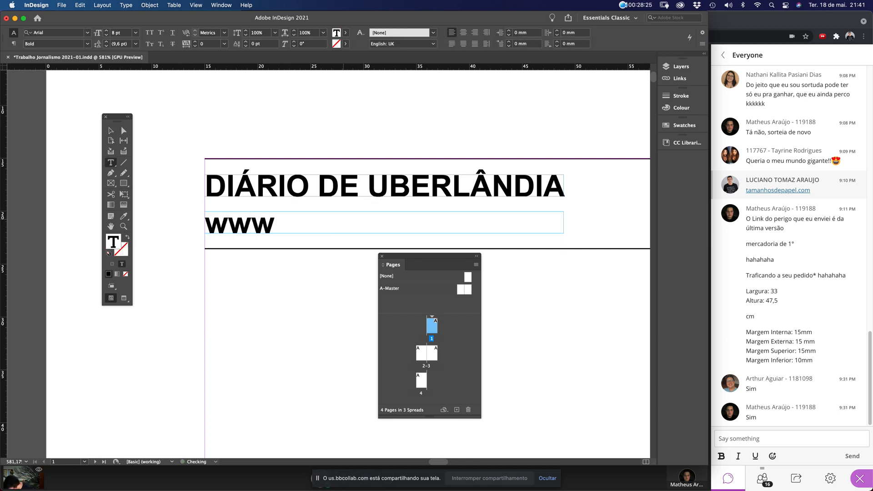
text(.diaria)
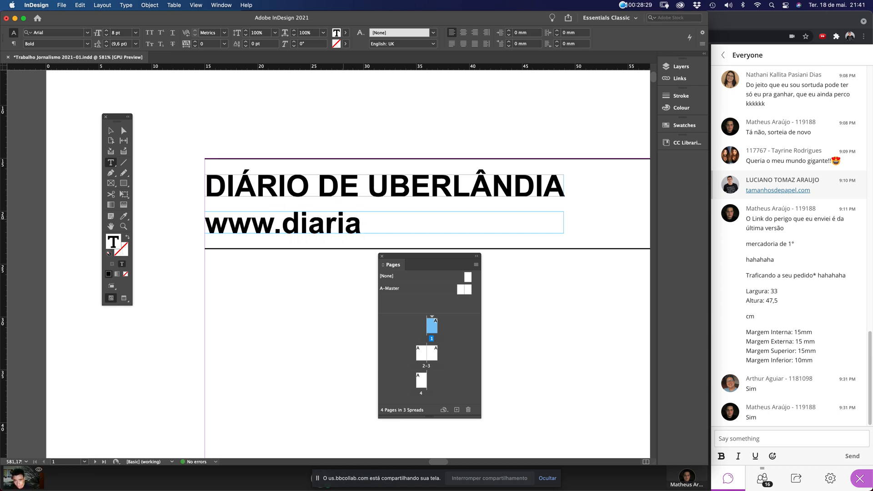
key(BackSpace)
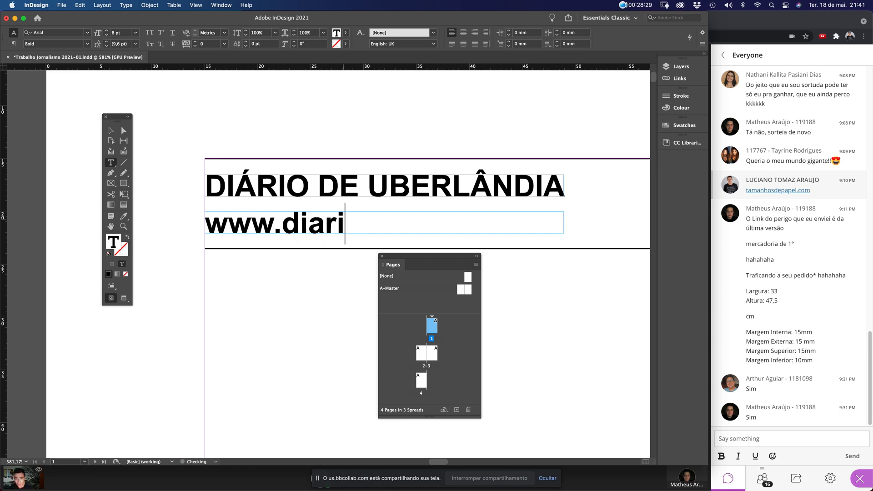
text(odeuber)
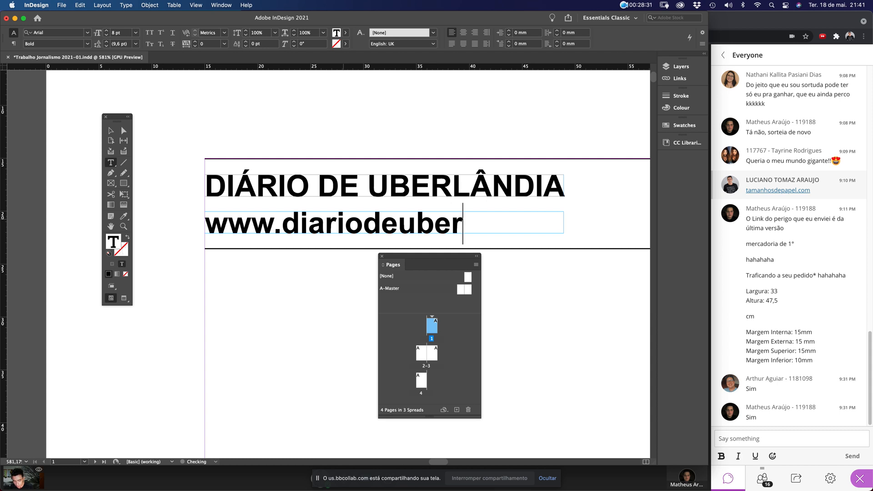
text(landia.)
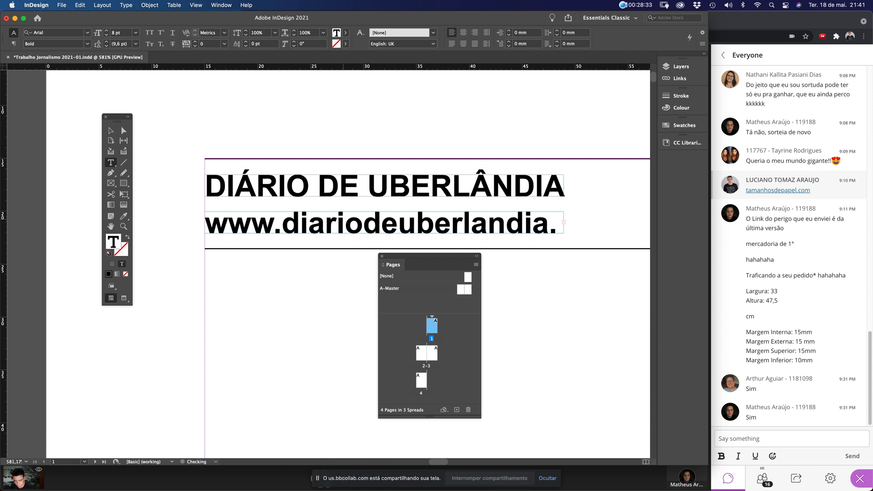
Set the web address to Arial Regular and fit its frame to the text
key(super+a)
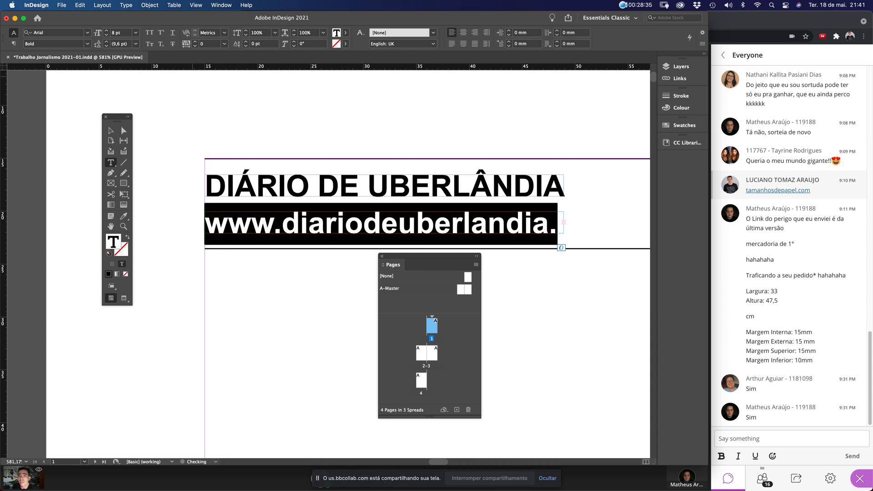
click(87, 44)
click(42, 52)
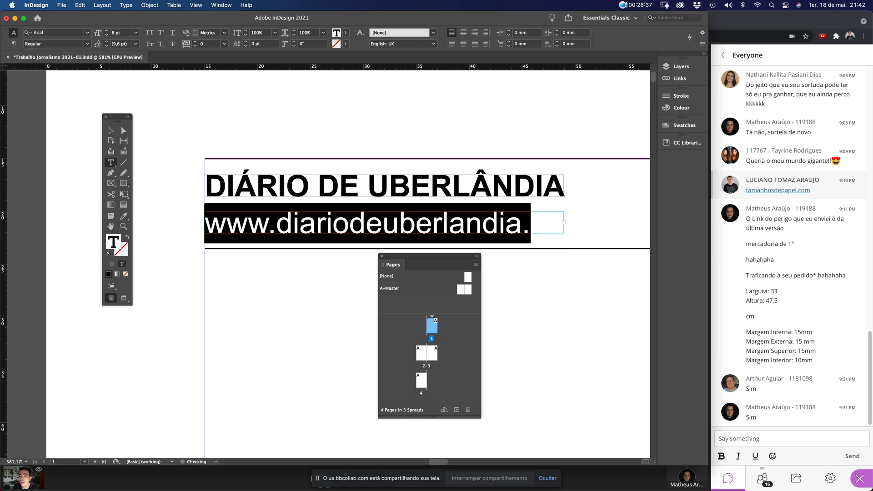
key(Escape)
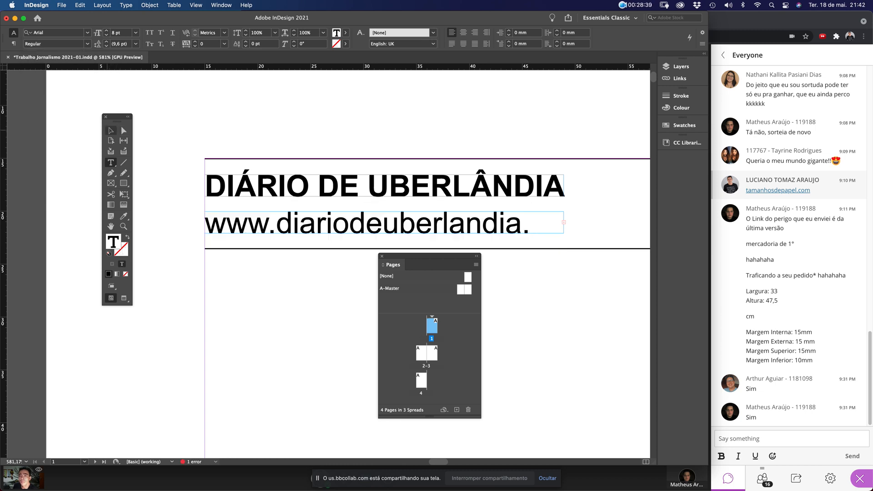
drag(564, 223, 627, 224)
scroll(627, 224, right, 3)
double_click(565, 245)
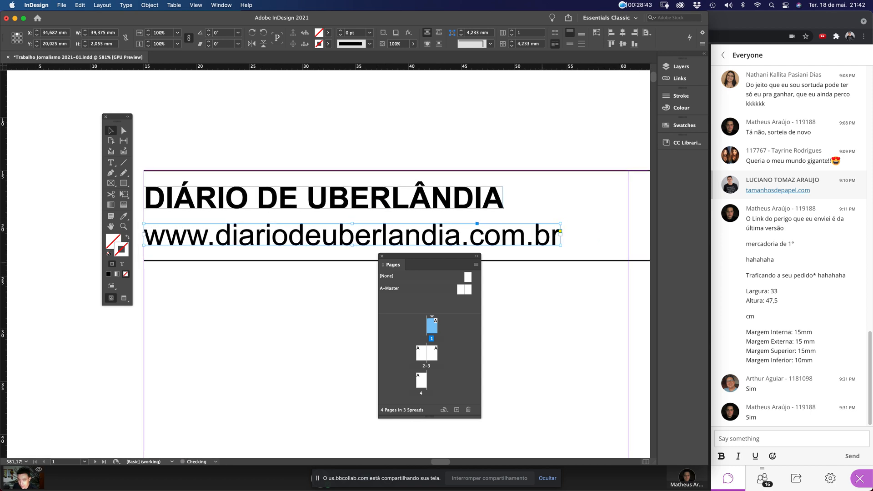
click(541, 146)
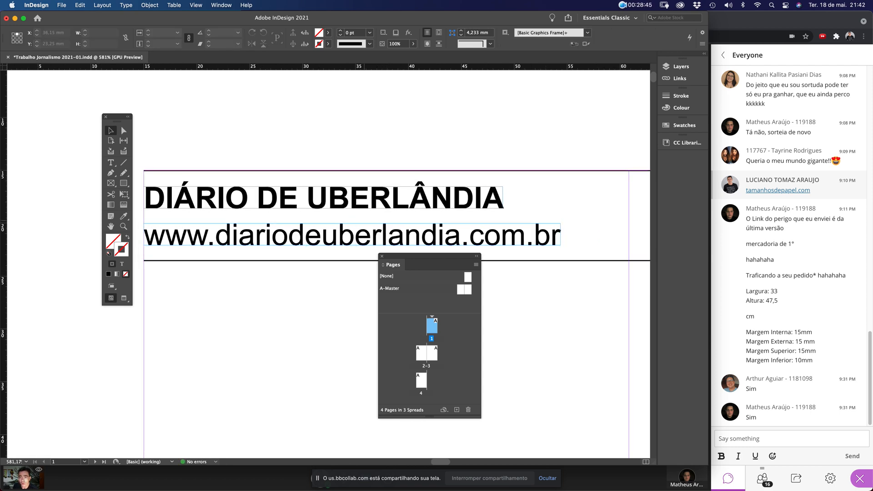
key(super+0)
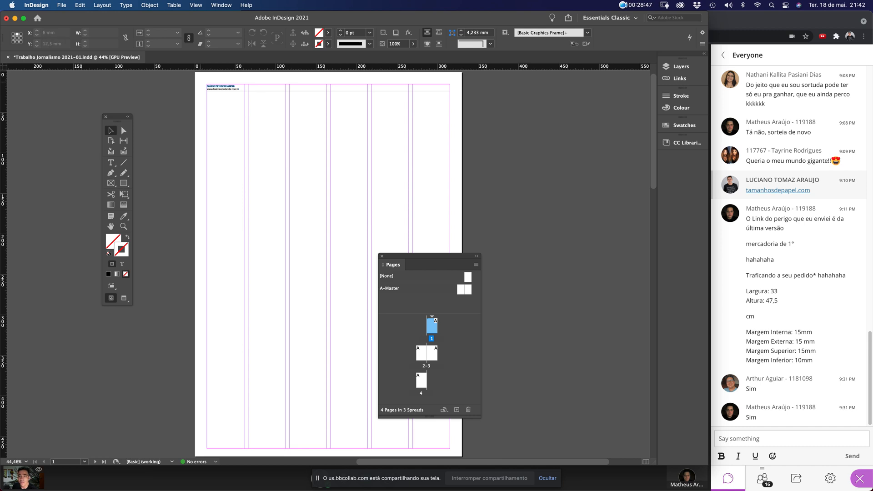
Copy the masthead and address frames to the right, at X 129.813 mm
drag(200, 82, 258, 123)
scroll(309, 181, left, 3)
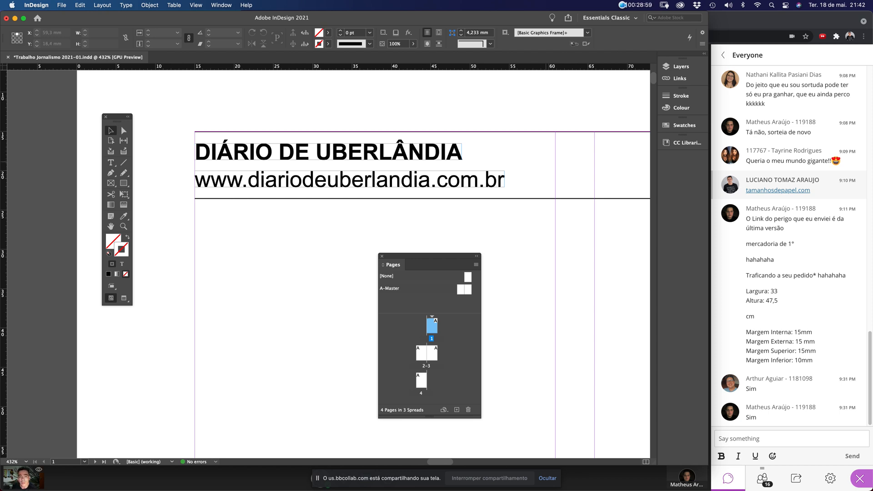
drag(498, 143, 426, 186)
drag(275, 156, 612, 181)
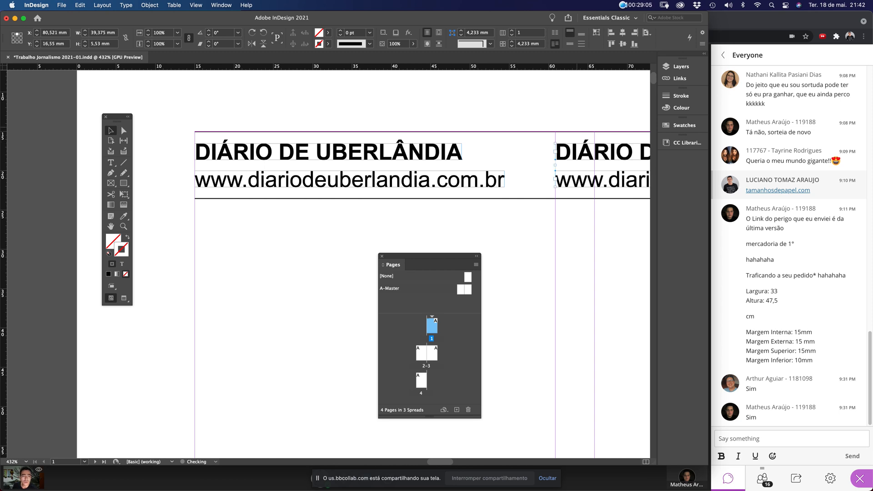
key(super+2)
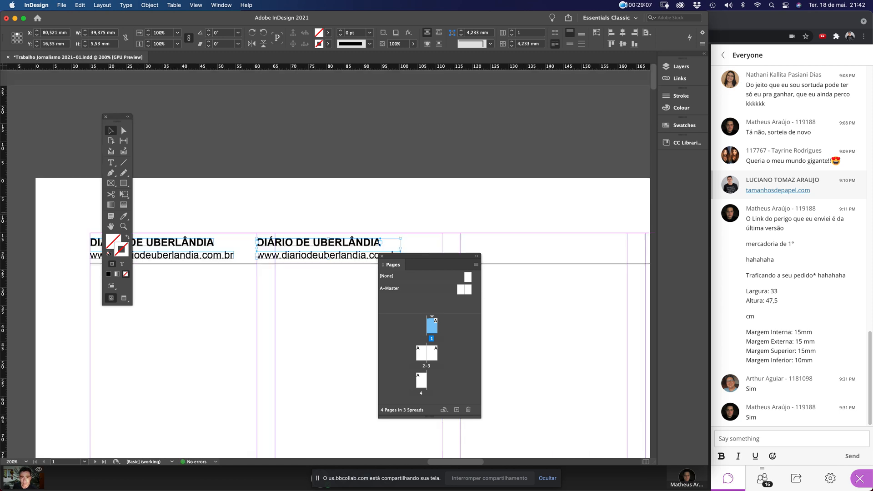
drag(269, 188, 448, 187)
key(super+0)
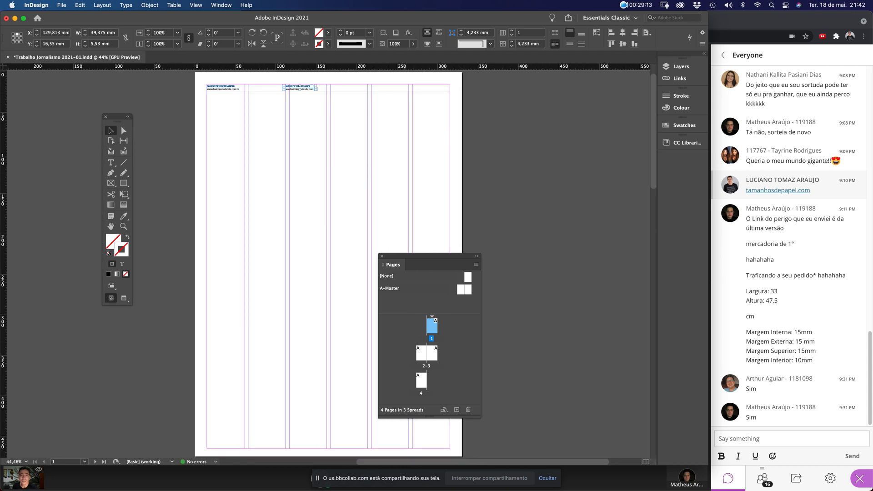
Centre the copied header pair horizontally on the page at X 165 mm using the Align panel
click(221, 5)
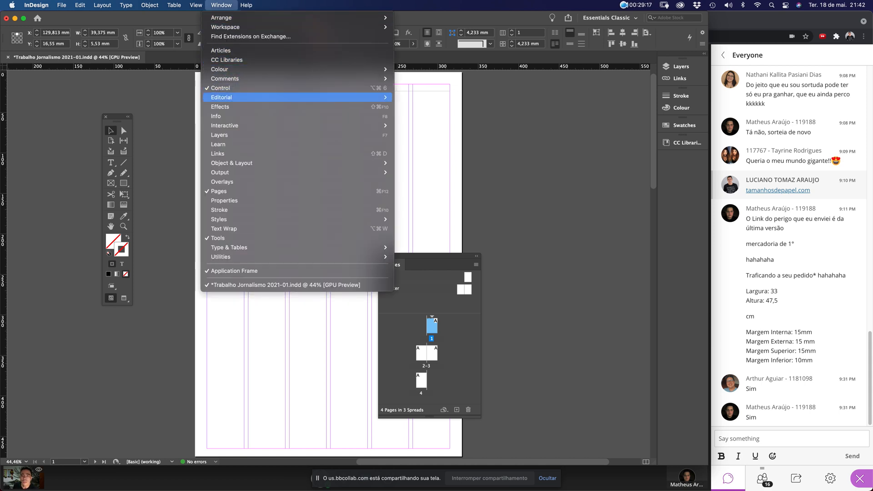
mouse_move(254, 172)
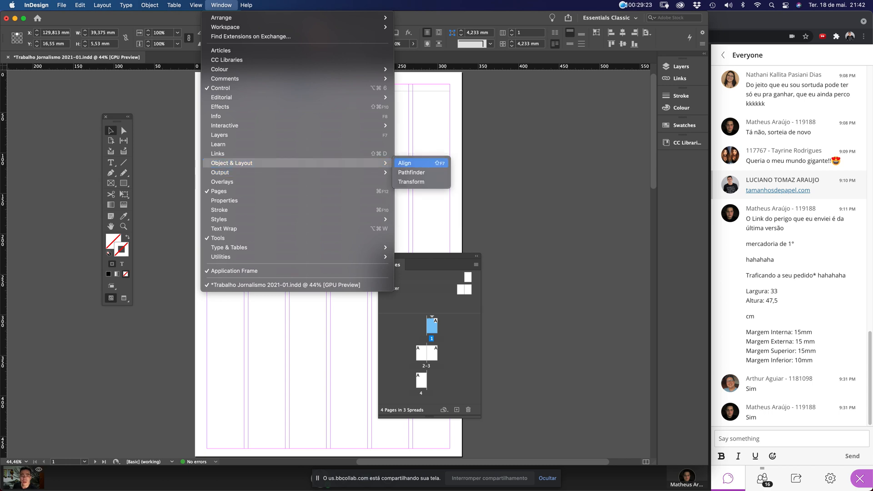
click(404, 163)
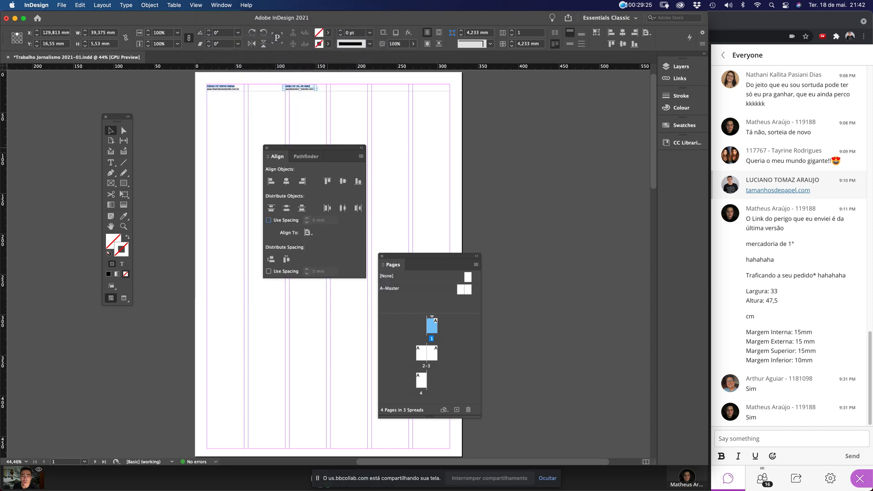
drag(314, 148, 522, 93)
click(516, 178)
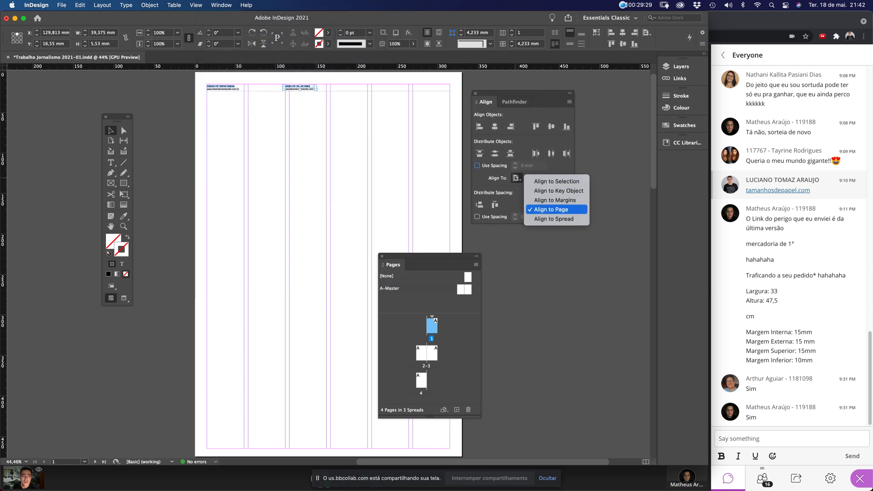
click(569, 210)
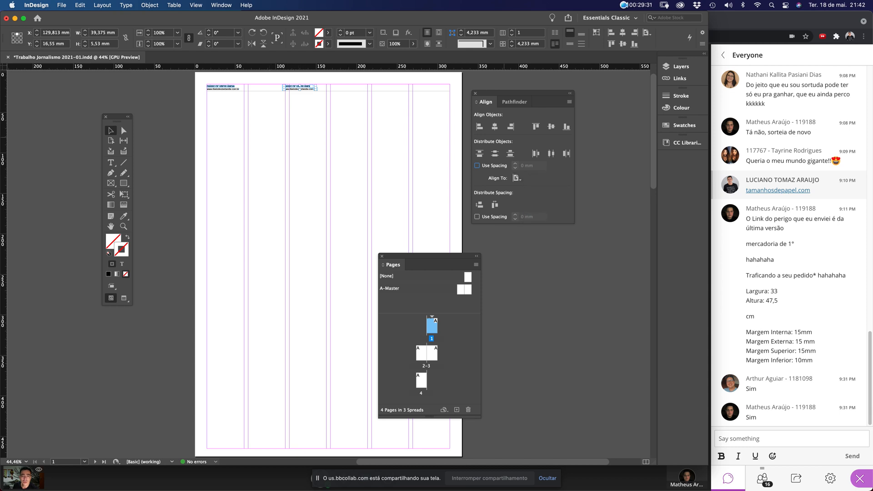
click(494, 127)
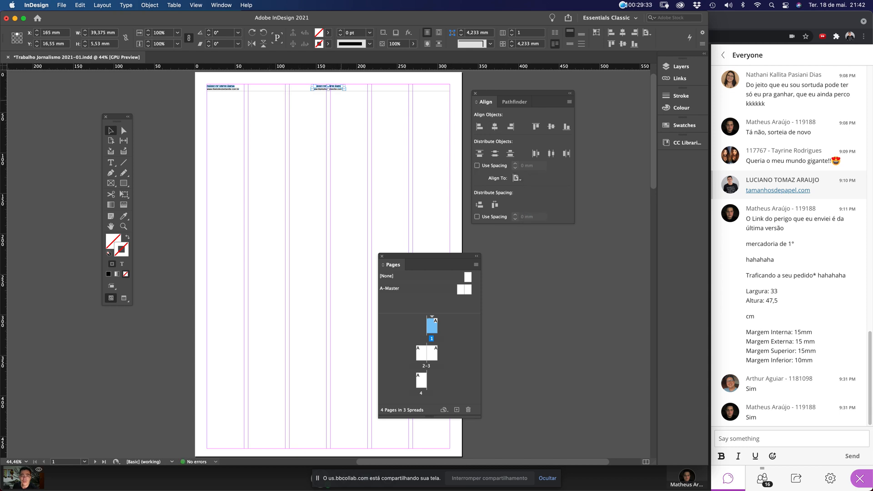
key(super+alt+equal)
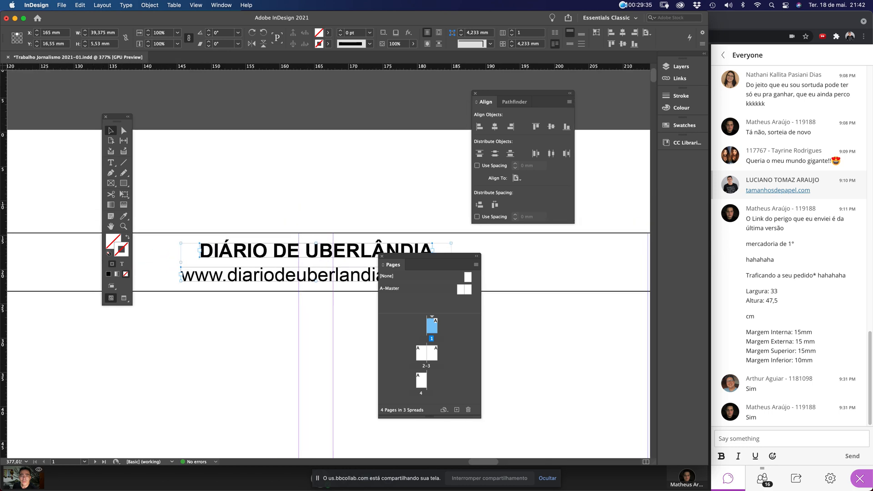
drag(523, 93, 580, 249)
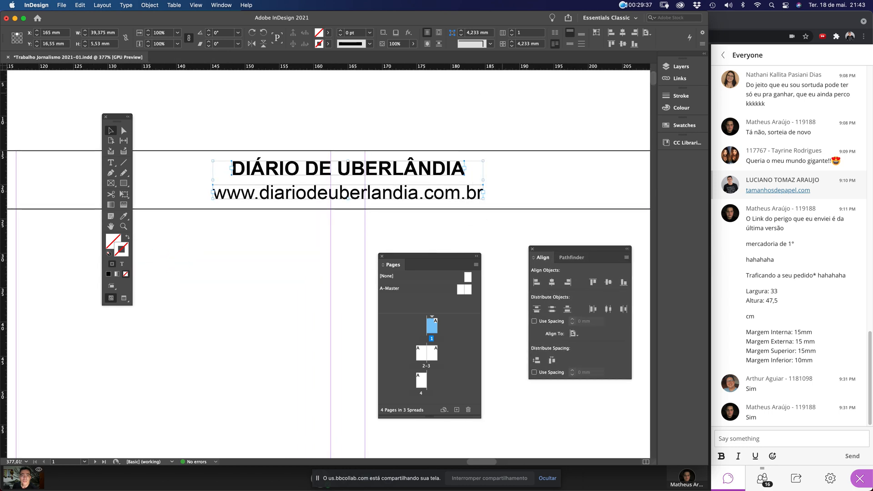
Show the Paragraph panel and place it beside the header
click(502, 93)
click(221, 5)
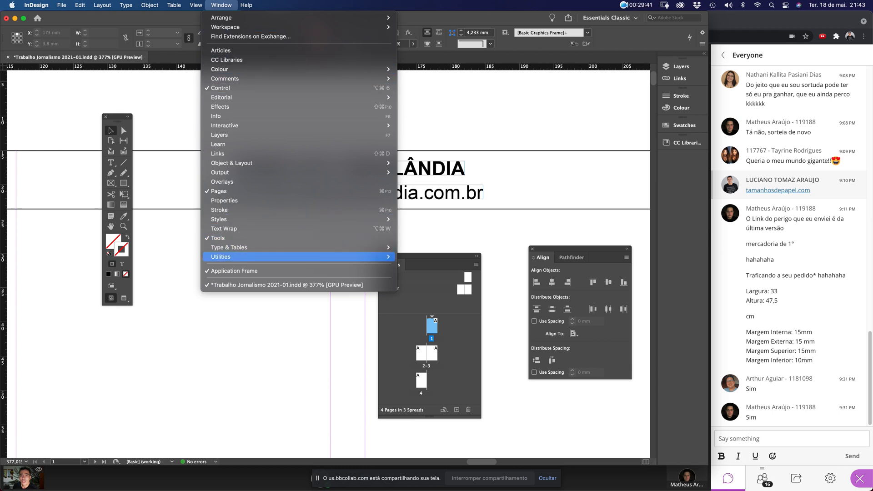
mouse_move(236, 247)
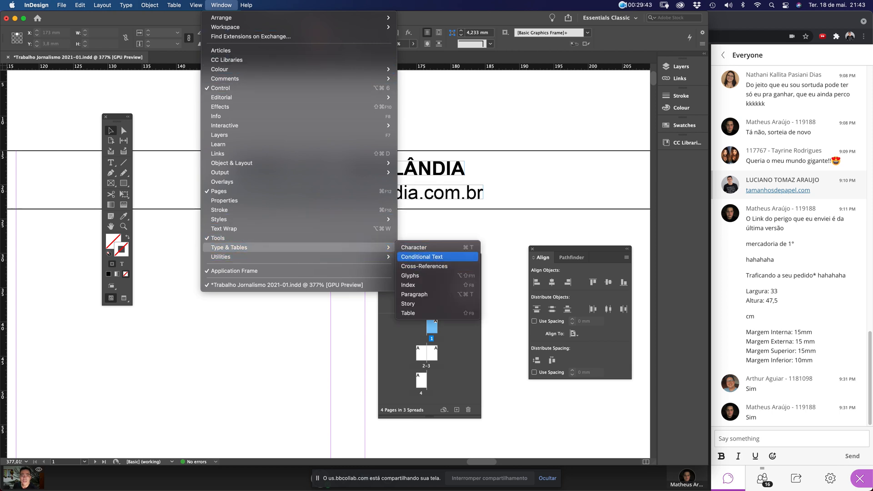
click(414, 295)
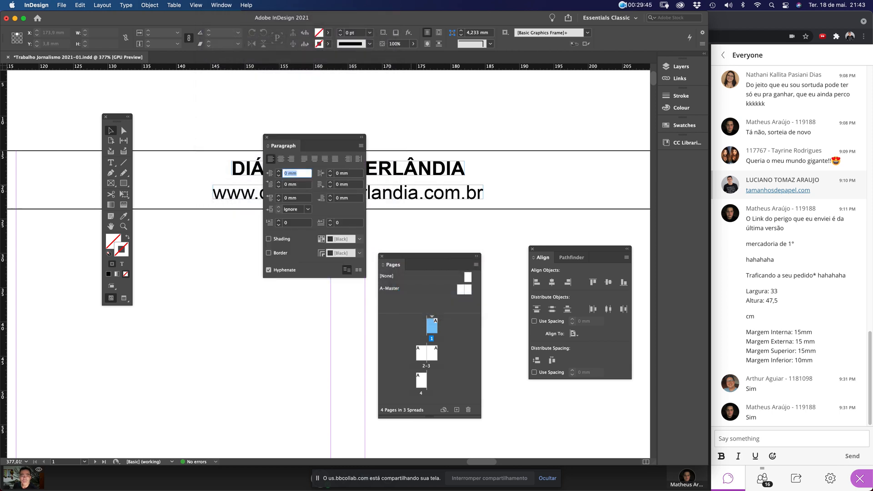
drag(312, 137, 283, 236)
Centre-align the masthead title and the web address line
double_click(281, 168)
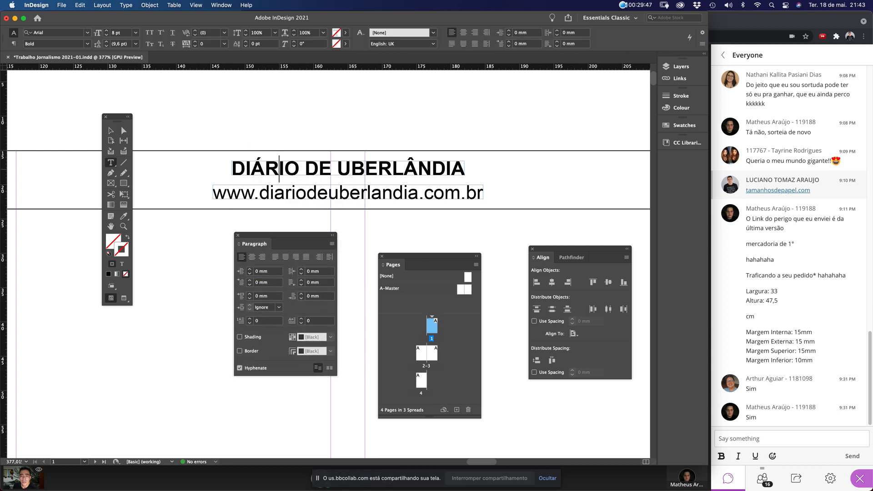
key(super+a)
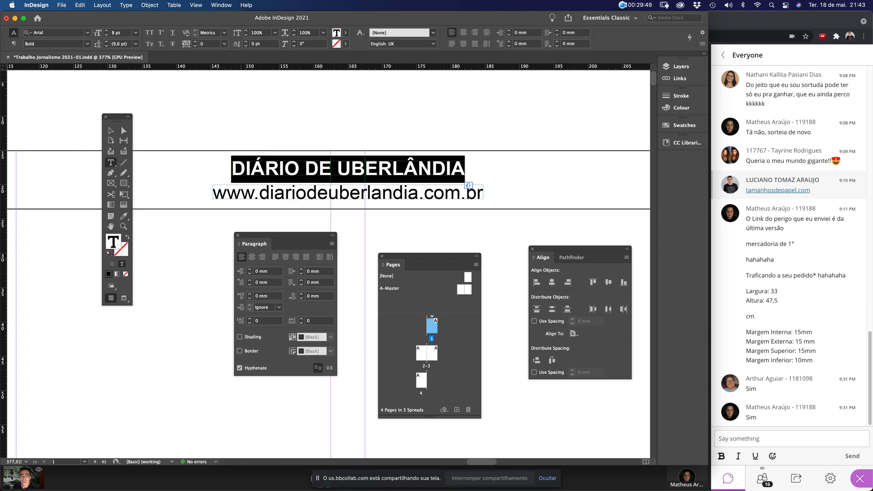
text(dfhefdhg)
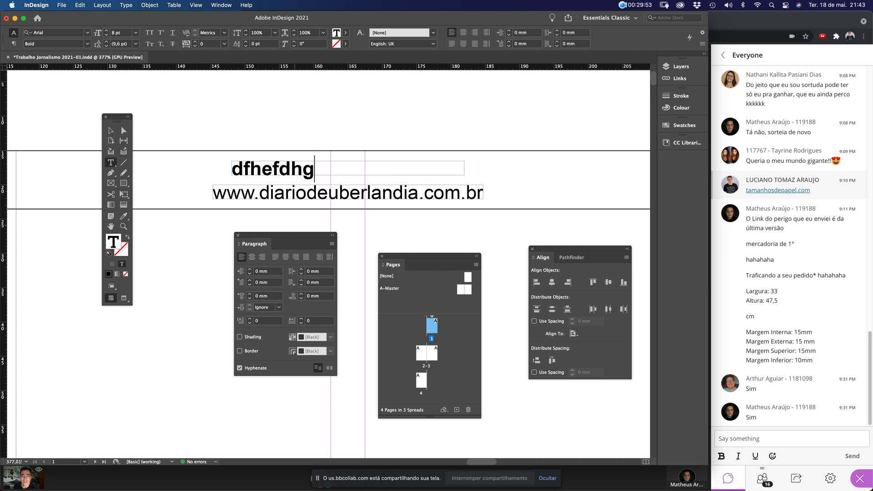
key(super+z)
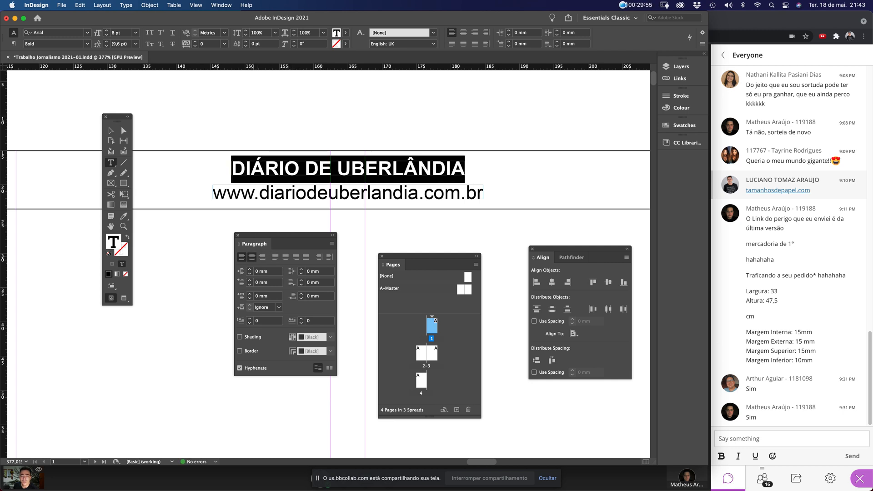
key(super+shift+c)
triple_click(295, 197)
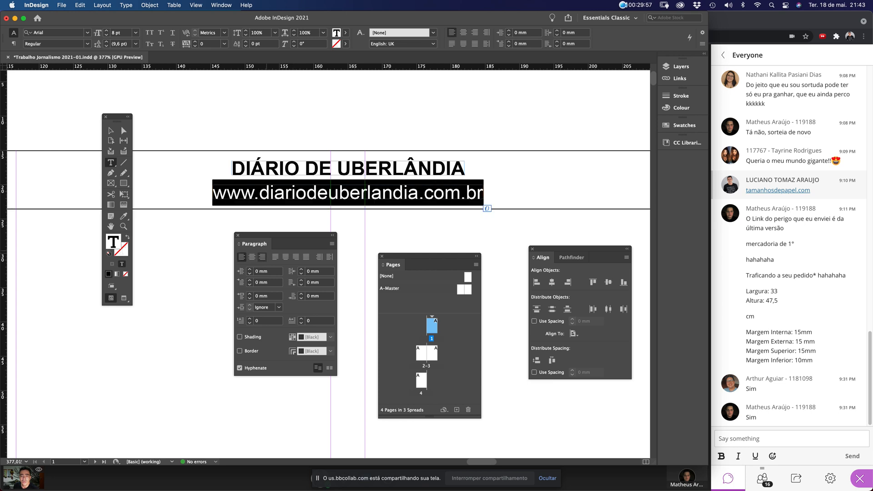
click(252, 258)
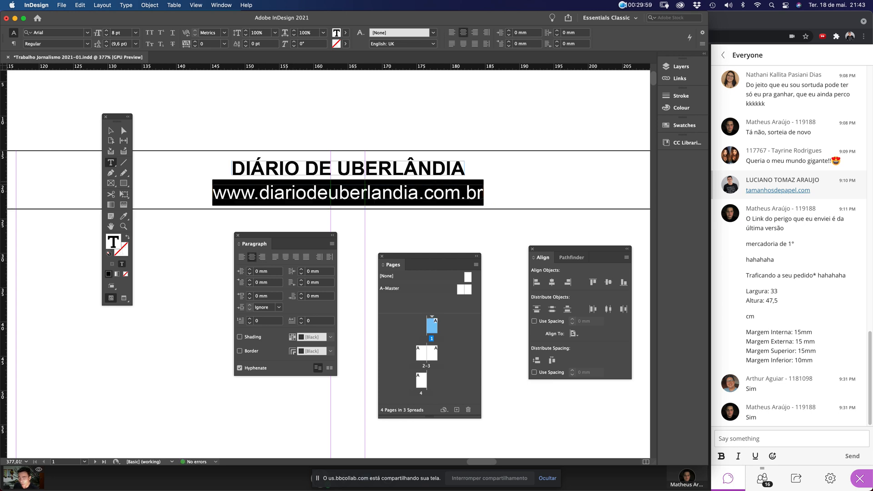
triple_click(296, 169)
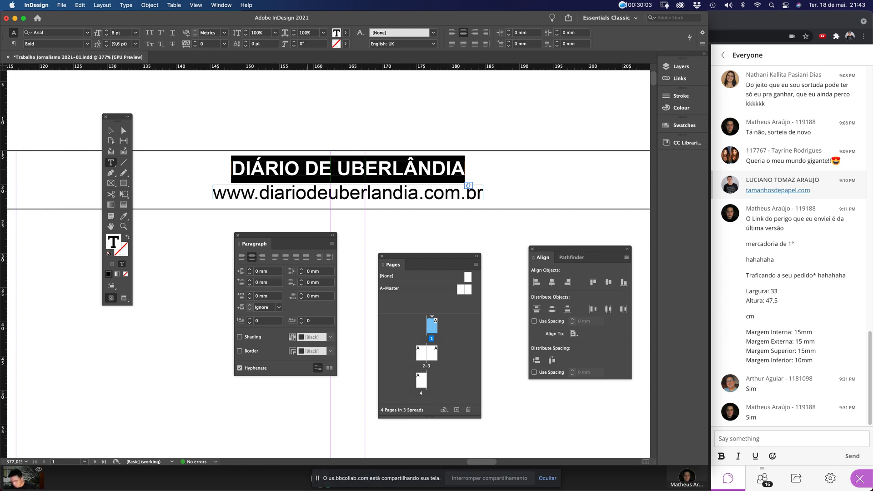
Retype the bold title line as TERÇA-FEIRA
text(SEXTA)
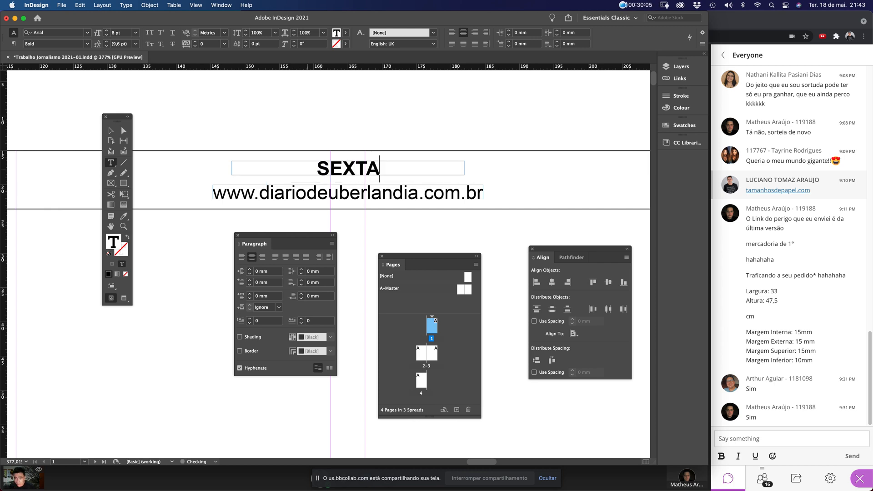
text(-FEIRA)
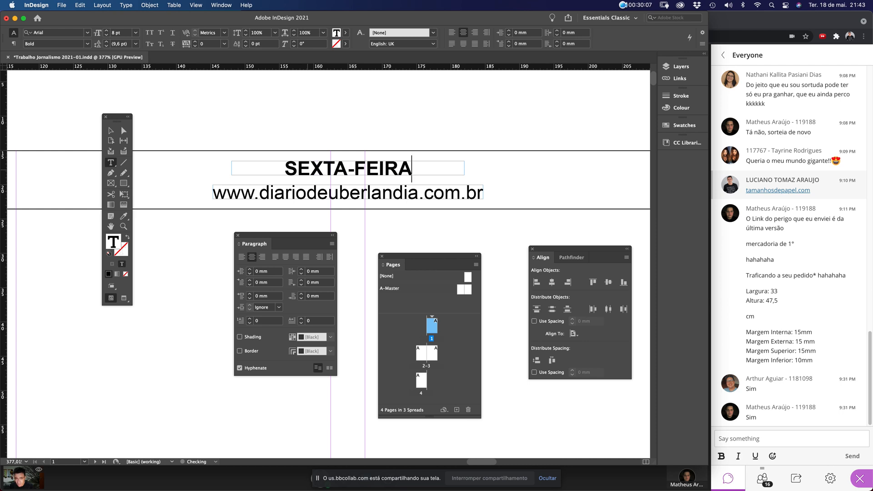
key(super+a)
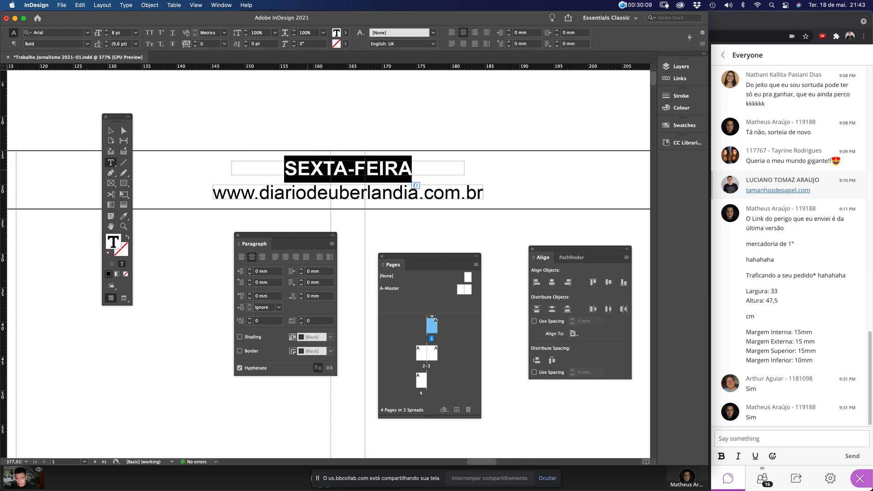
text(TERÇA)
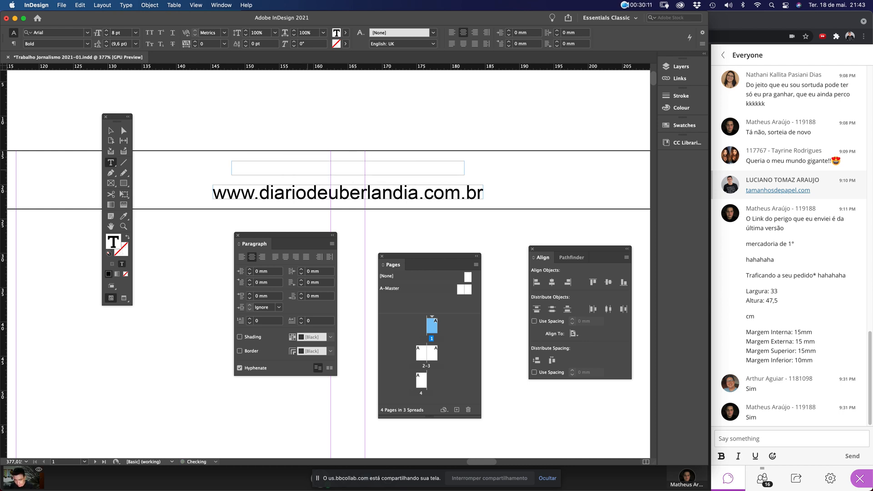
text(-FEIRA)
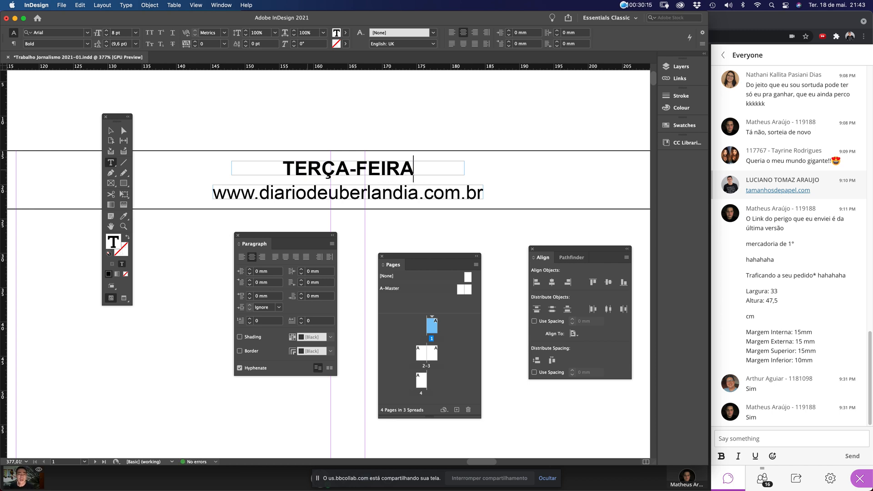
key(super+a)
text(DOMI)
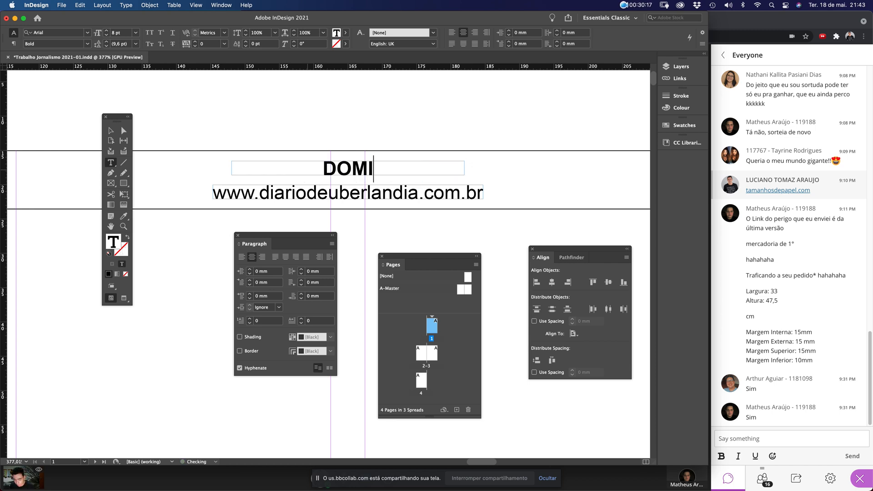
text(NGO)
key(Escape)
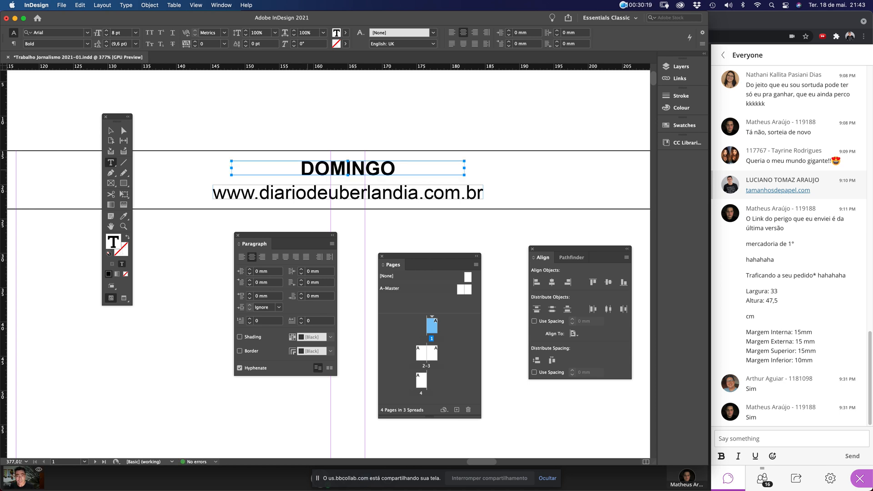
key(super)
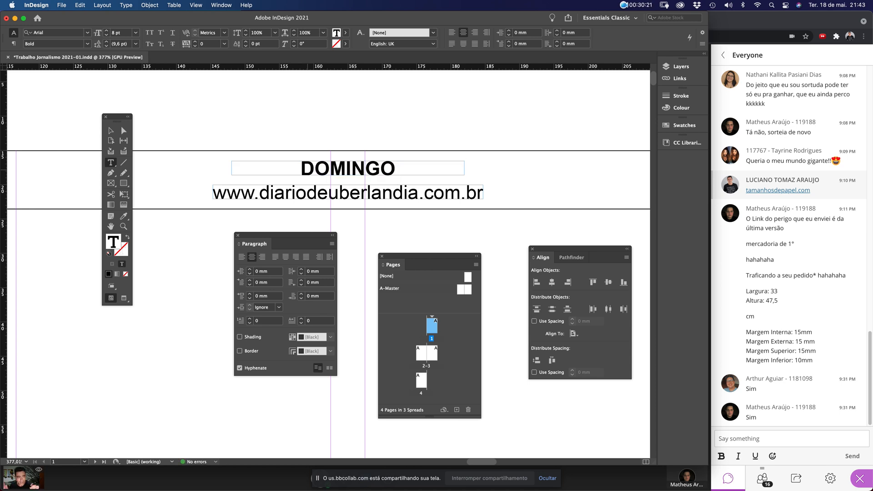
key(super+a)
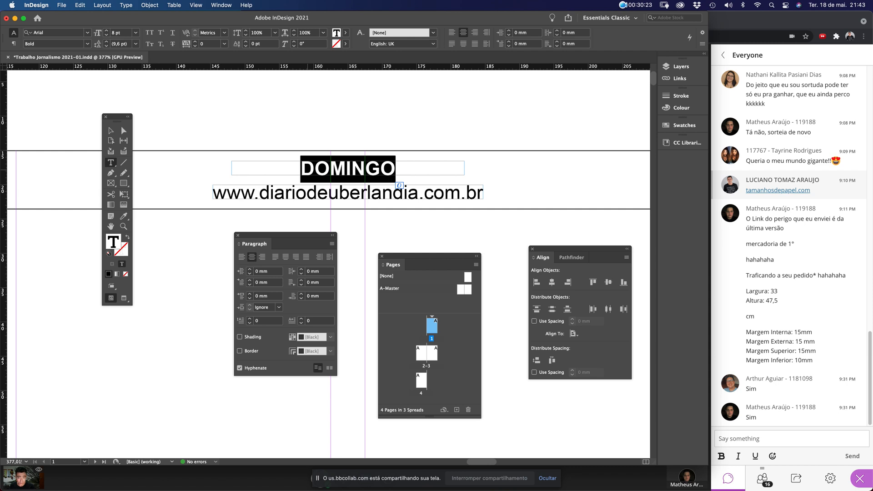
text(TER)
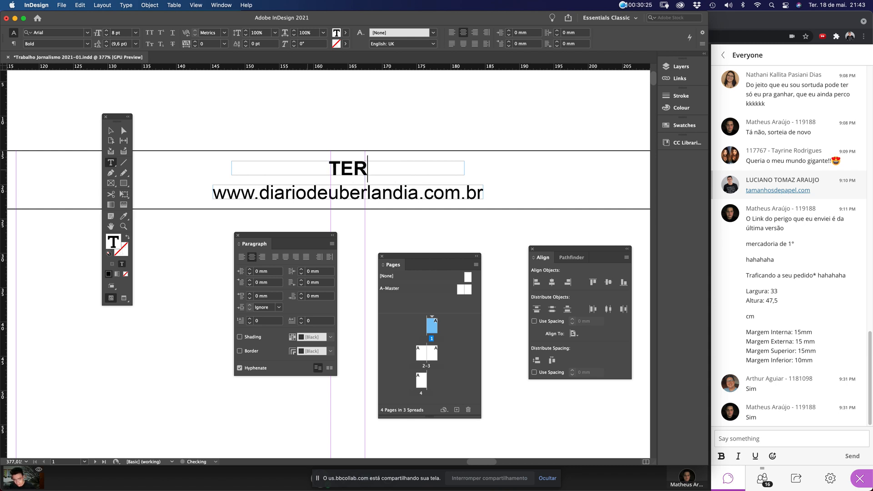
text('ÇA-FEO)
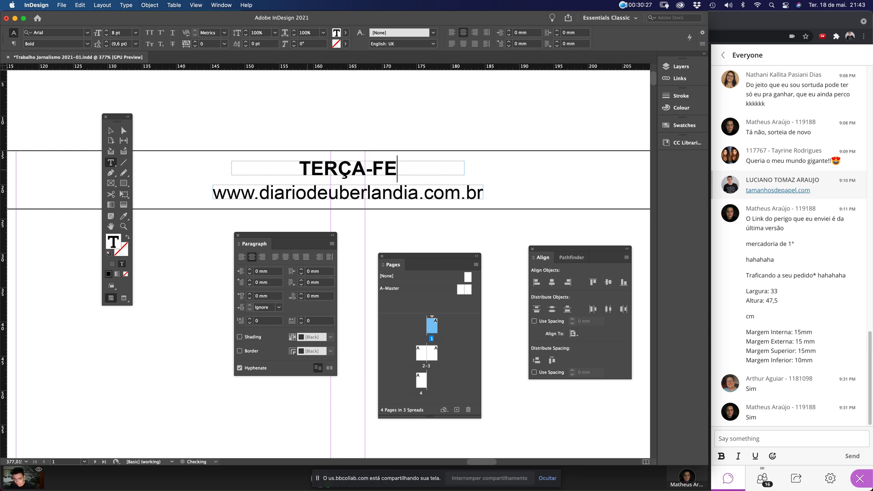
key(BackSpace)
text(IRA)
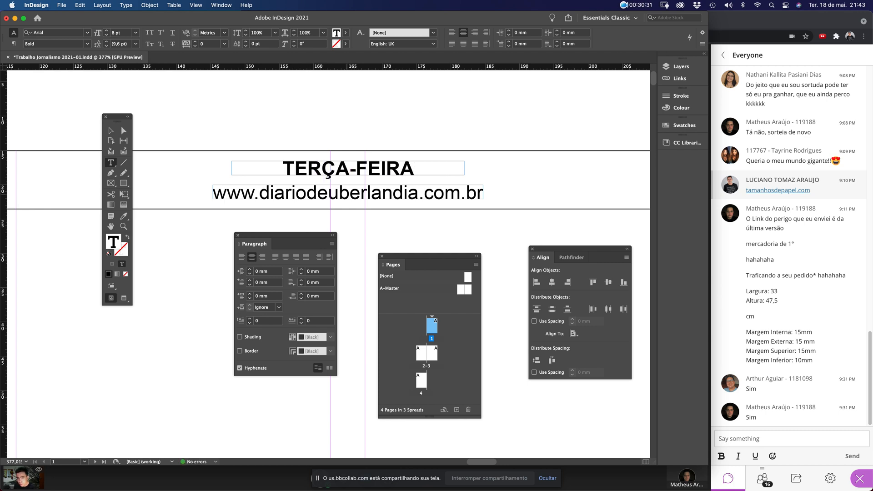
Replace the second line with the date 18 DE MAIO DE 2021
double_click(345, 193)
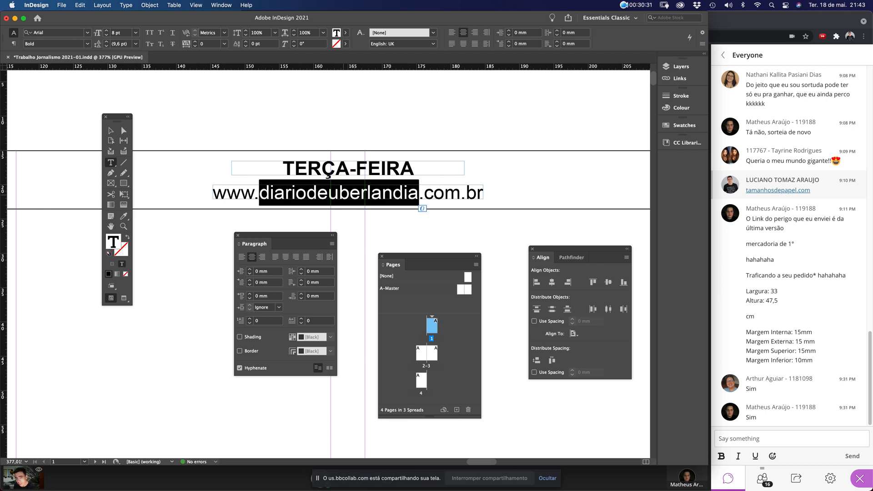
triple_click(345, 193)
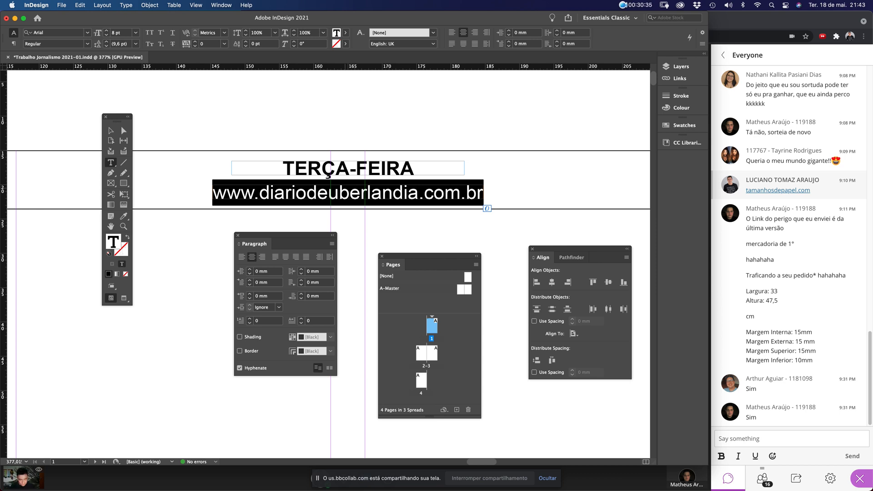
text(18 D)
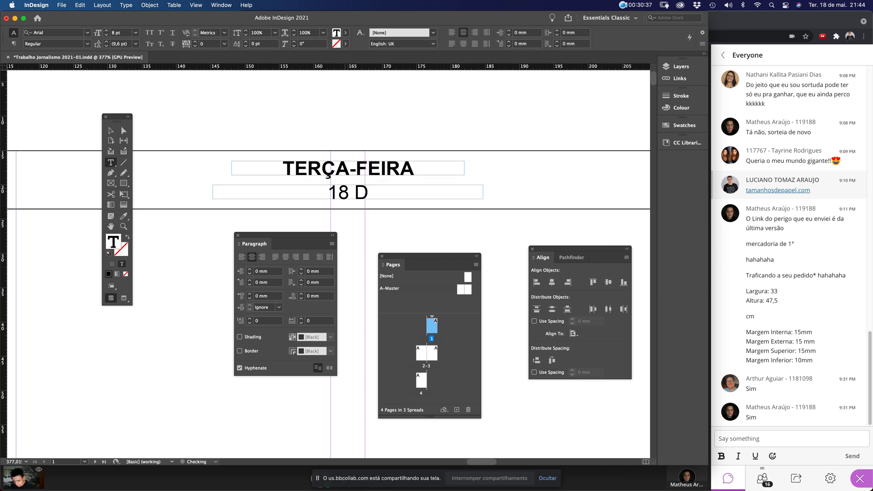
text(E)
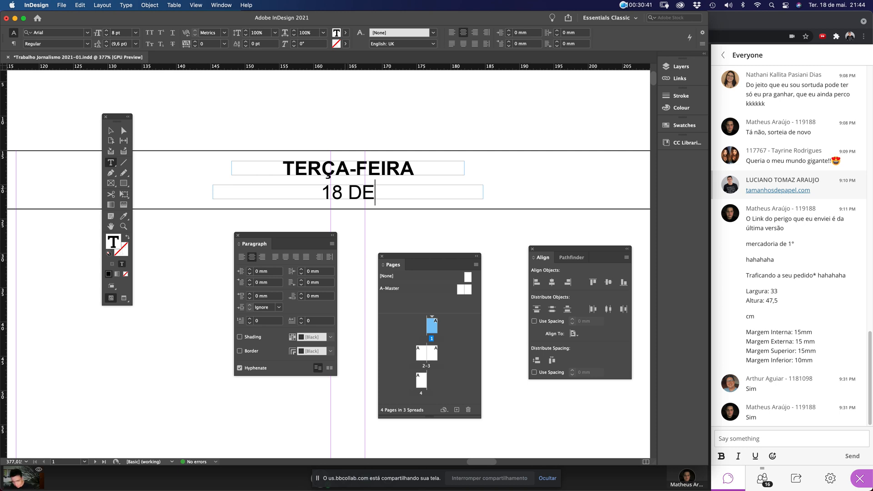
text(ABRIL)
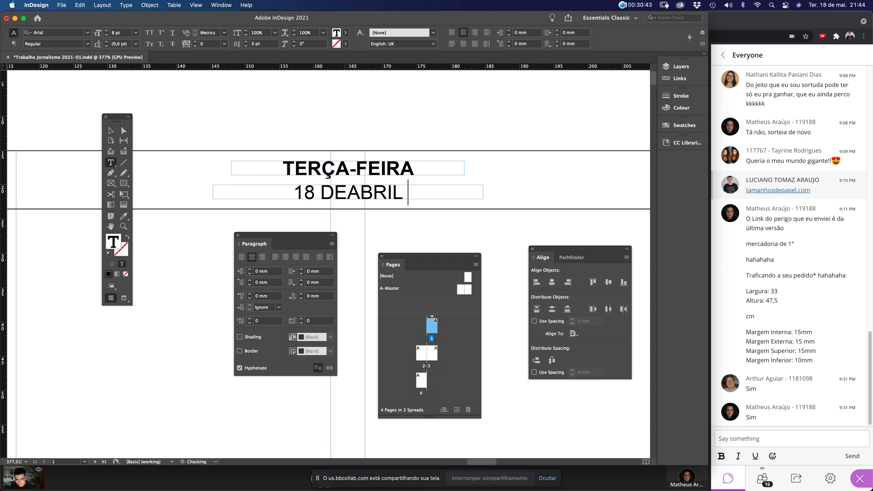
key(BackSpace)
key(BackSpace)
key(BackSpace)
key(BackSpace)
key(BackSpace)
key(BackSpace)
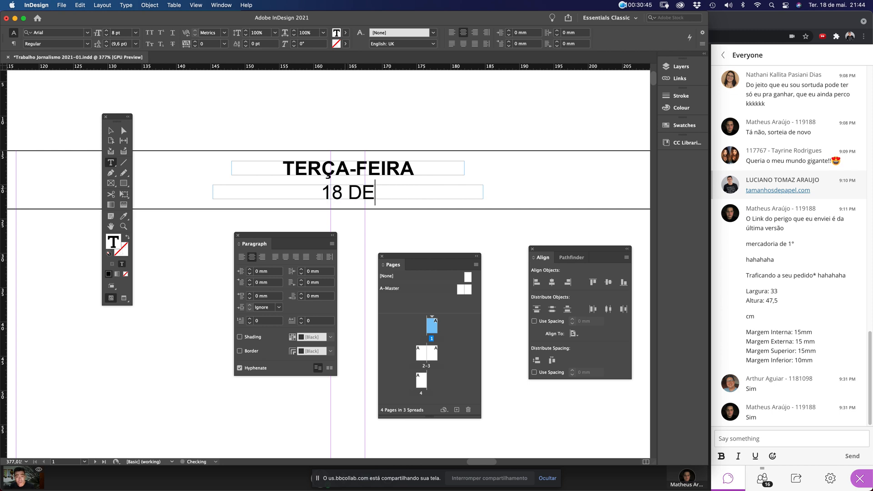
text(MAIO)
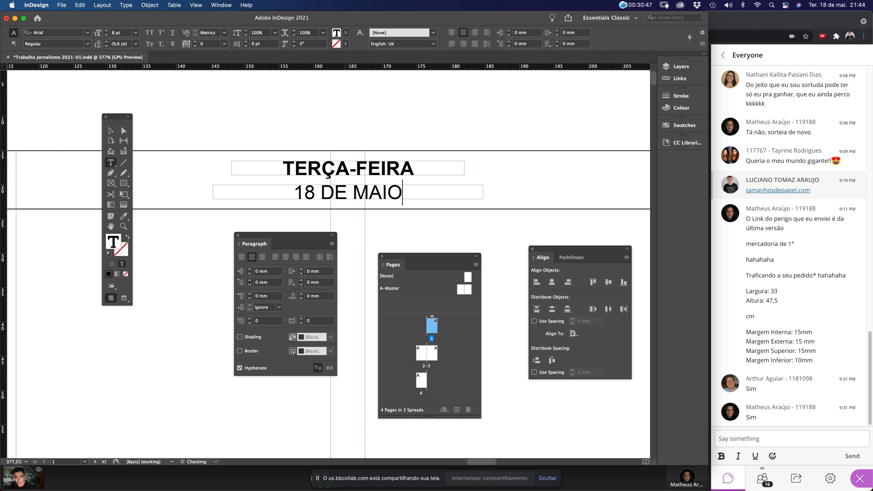
text( DE 20)
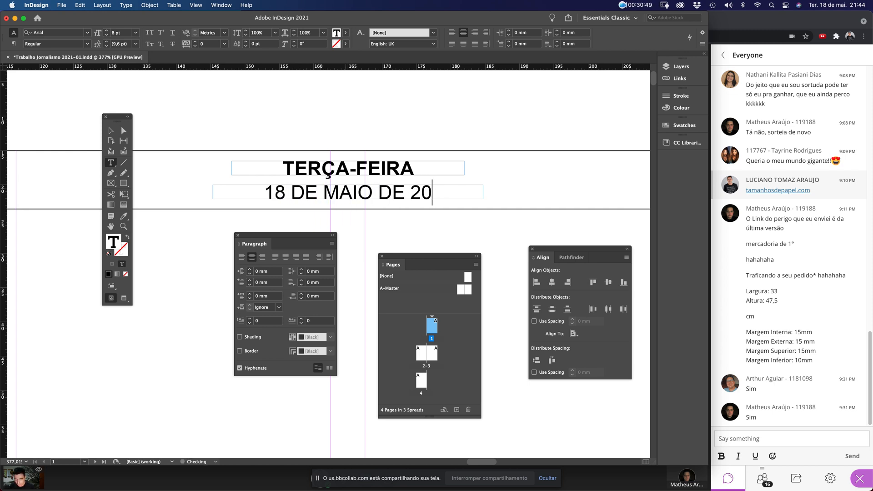
text(21)
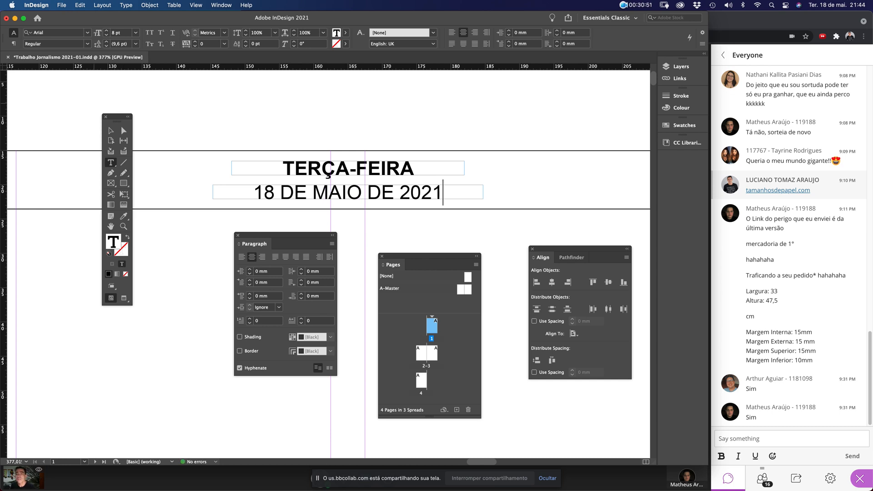
key(Escape)
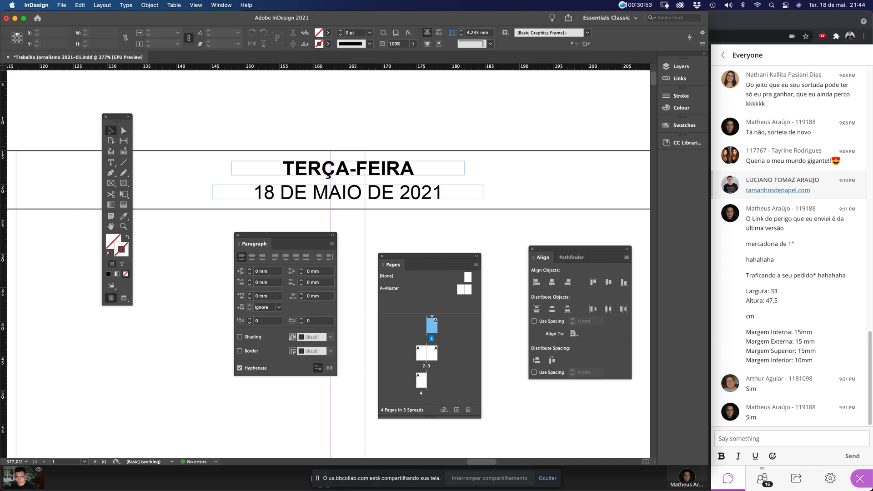
key(super+0)
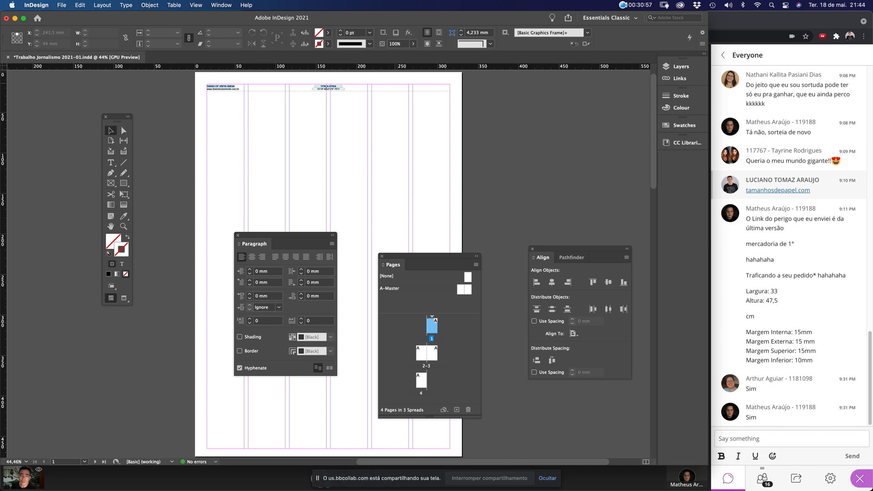
Duplicate the TERÇA-FEIRA frame to the header's right margin and right-align its text
drag(308, 82, 462, 115)
scroll(464, 115, down, 3)
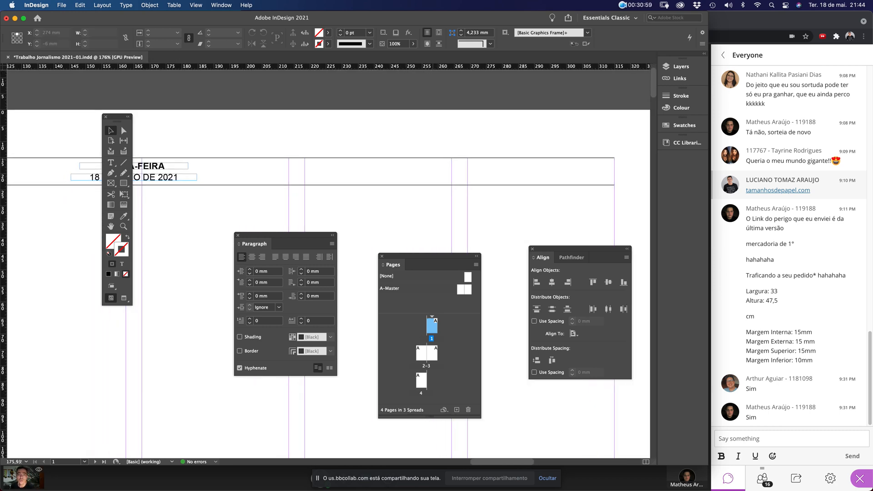
drag(169, 168, 594, 183)
triple_click(589, 178)
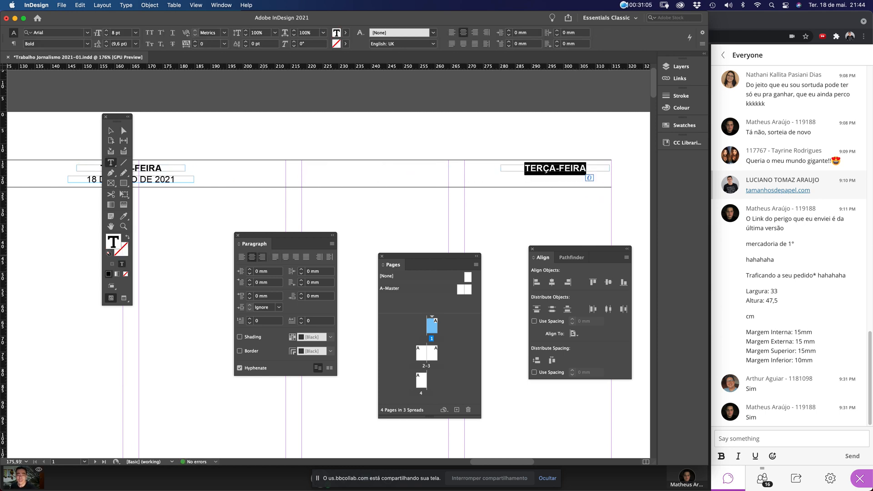
click(263, 257)
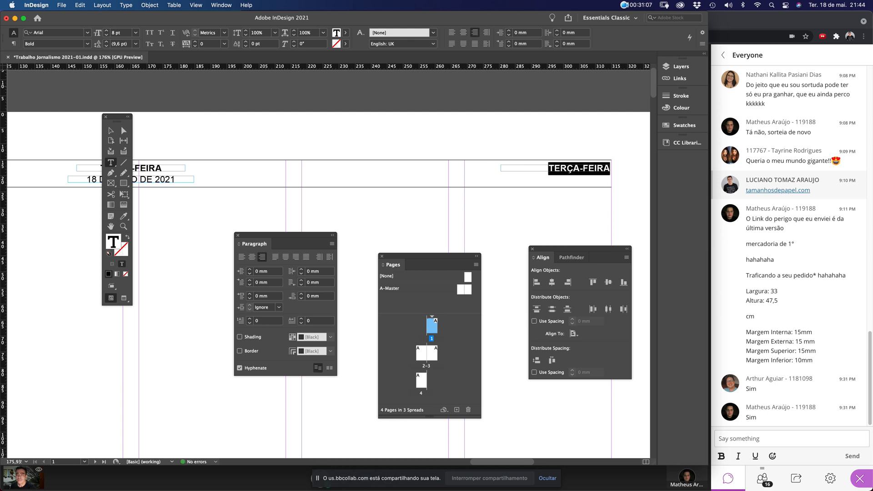
key(Escape)
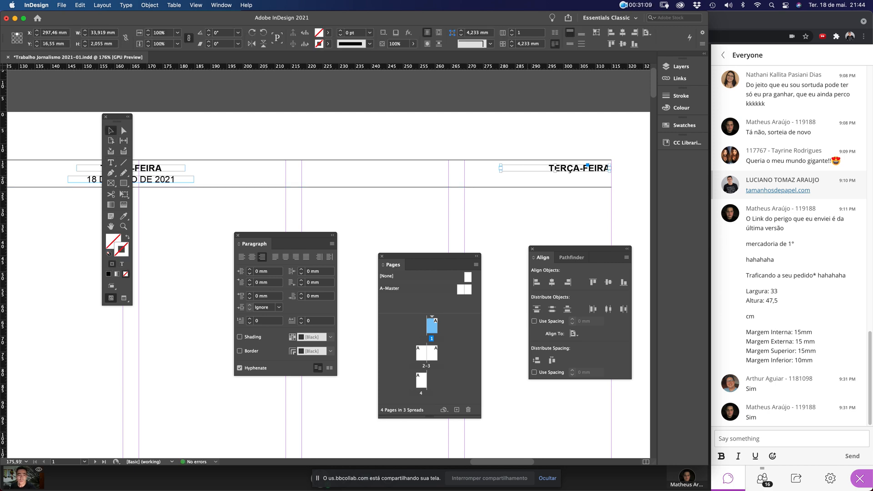
Make the copied frame taller and replace its text with 'A3' at 16 pt
drag(555, 171, 555, 182)
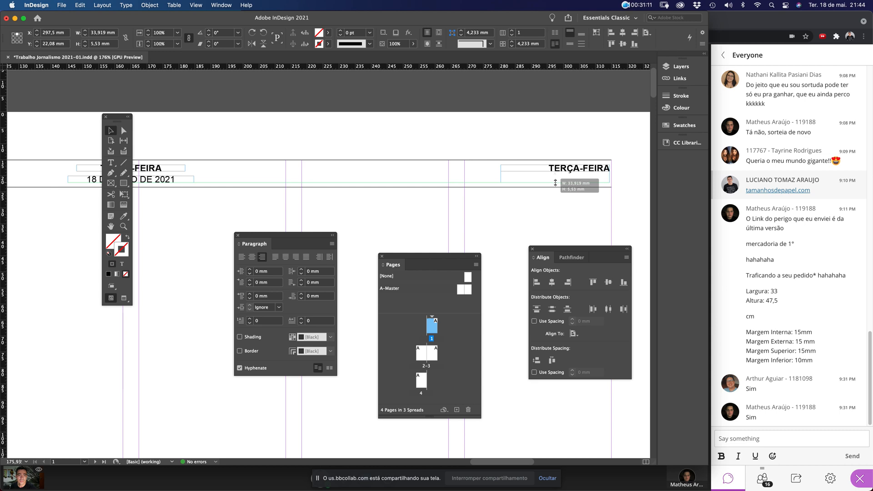
double_click(555, 179)
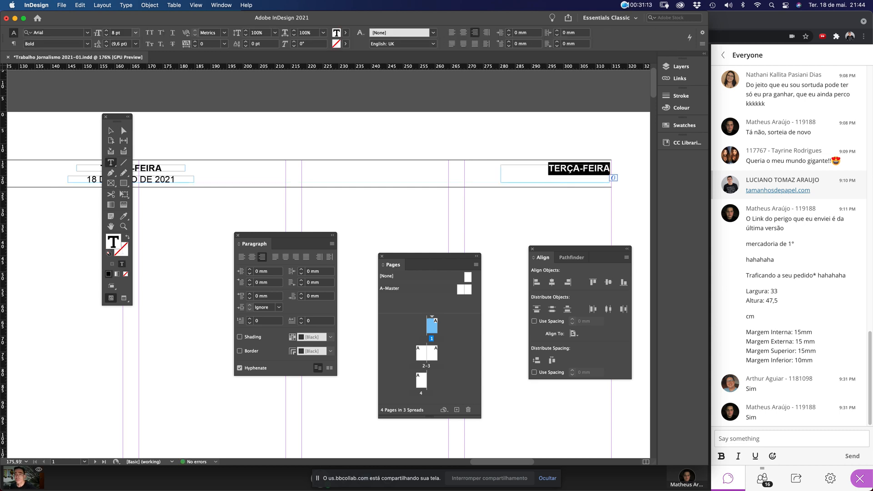
click(116, 32)
text(16)
key(Return)
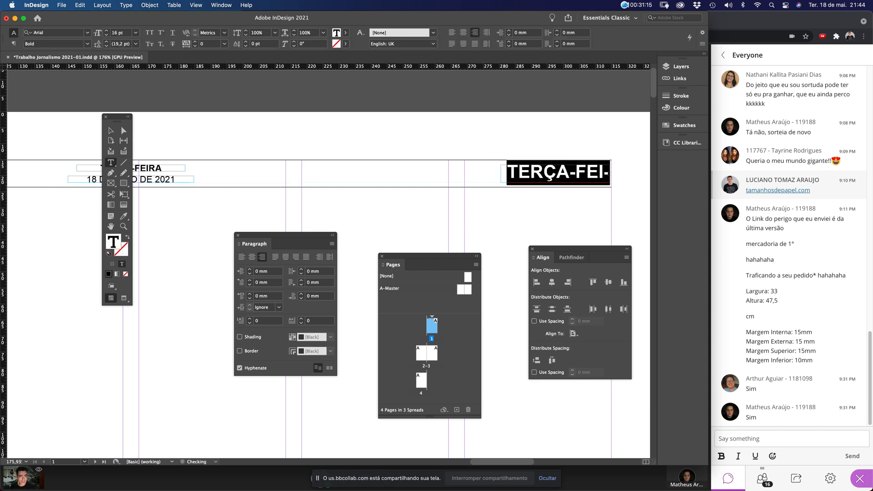
text(A3)
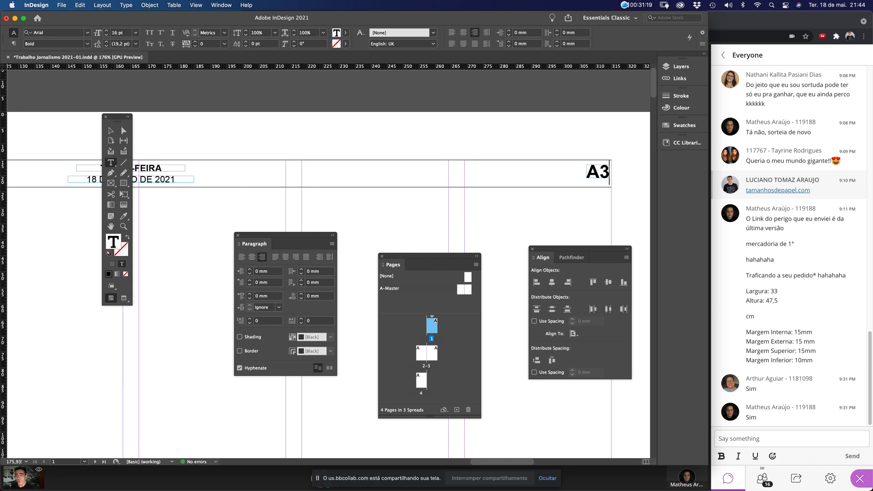
key(Escape)
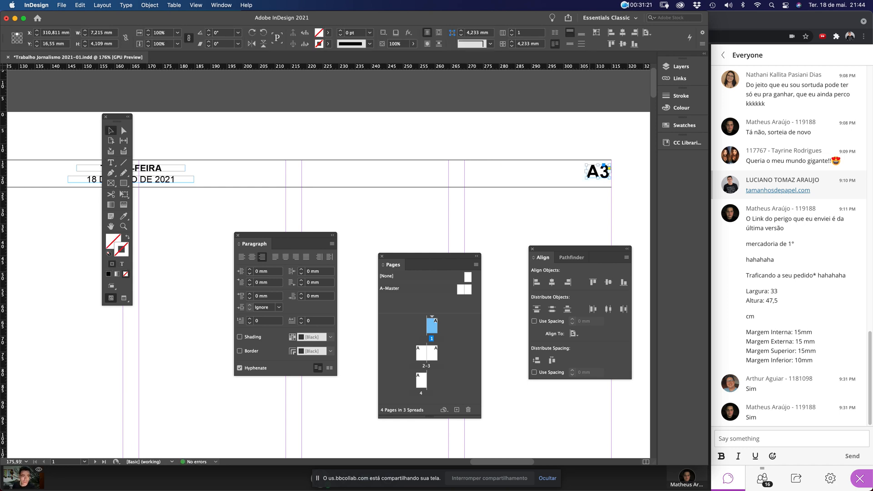
Nudge the A3 label slightly down and begin widening its frame toward the left
drag(518, 139, 626, 235)
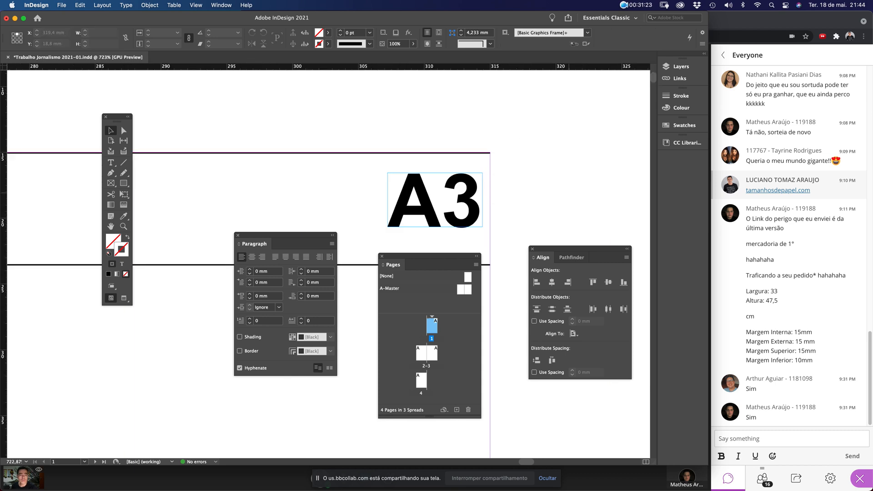
drag(445, 208, 446, 219)
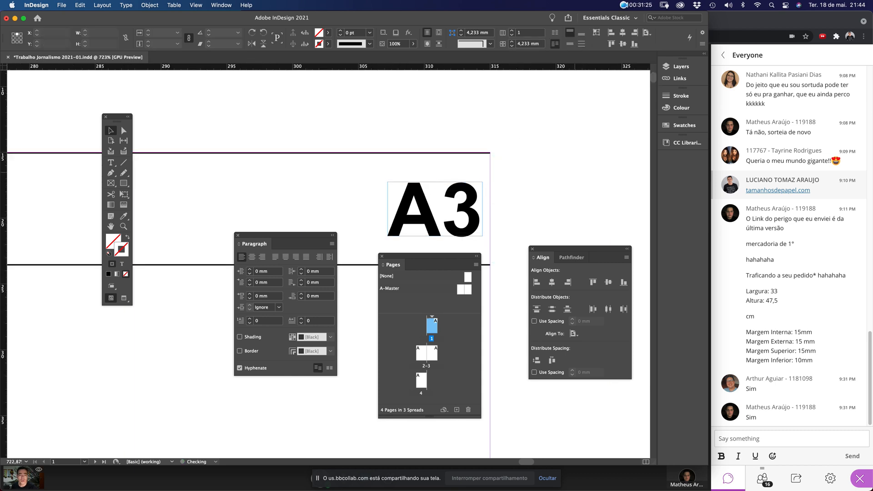
click(523, 141)
key(super+0)
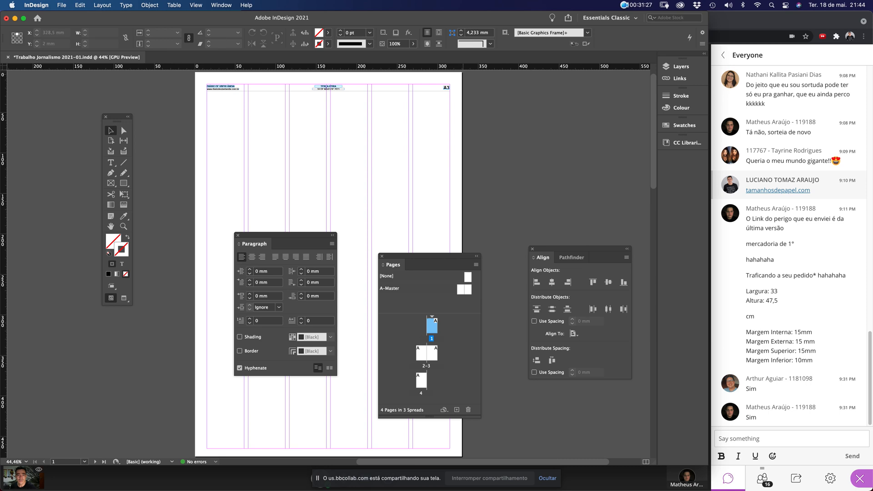
drag(401, 208, 410, 208)
Finish widening the A3 frame leftward, deselect it, and fit the whole page in view
click(460, 209)
click(492, 122)
key(super+0)
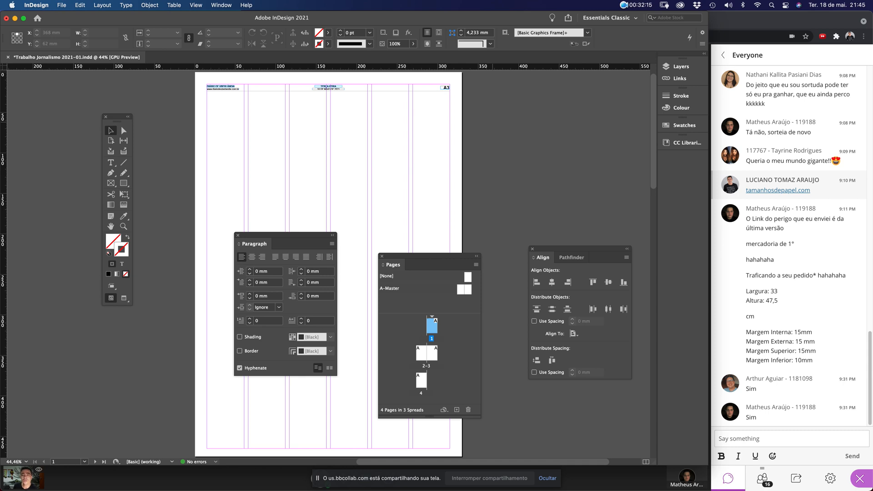
Set the Cursor Key increment in Units & Increments preferences to 0,5
scroll(368, 148, up, 5)
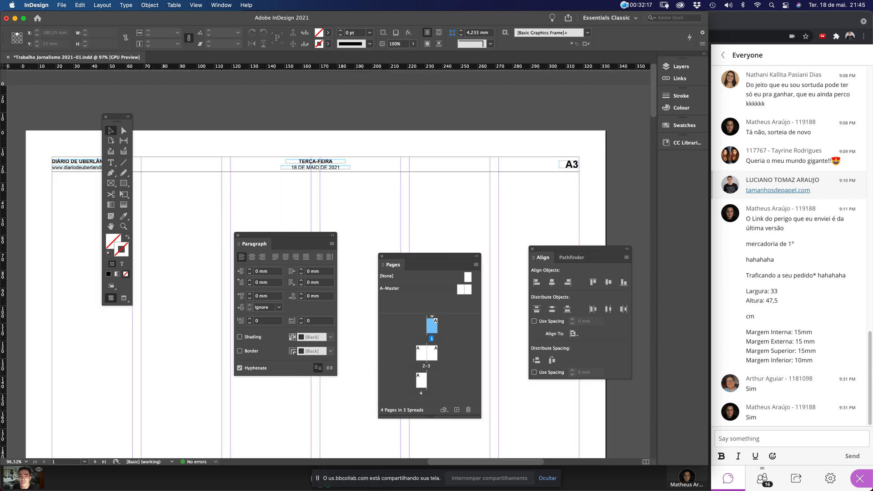
scroll(369, 149, left, 5)
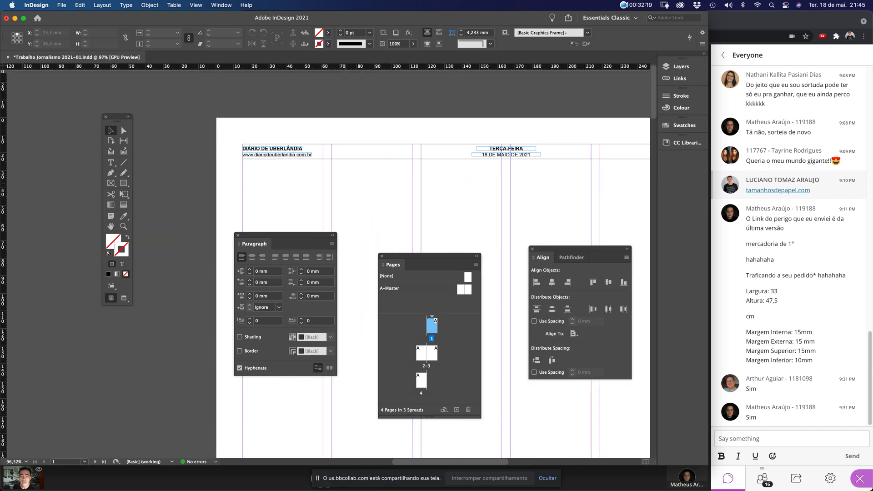
key(super+k)
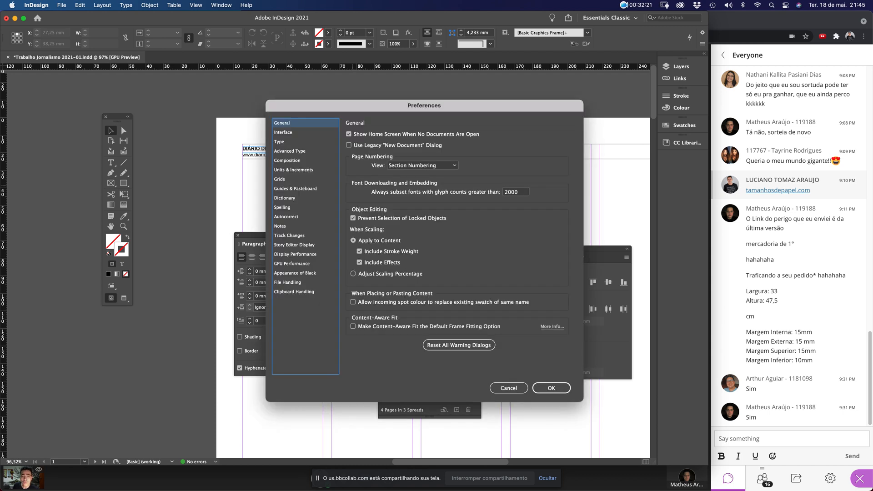
click(293, 170)
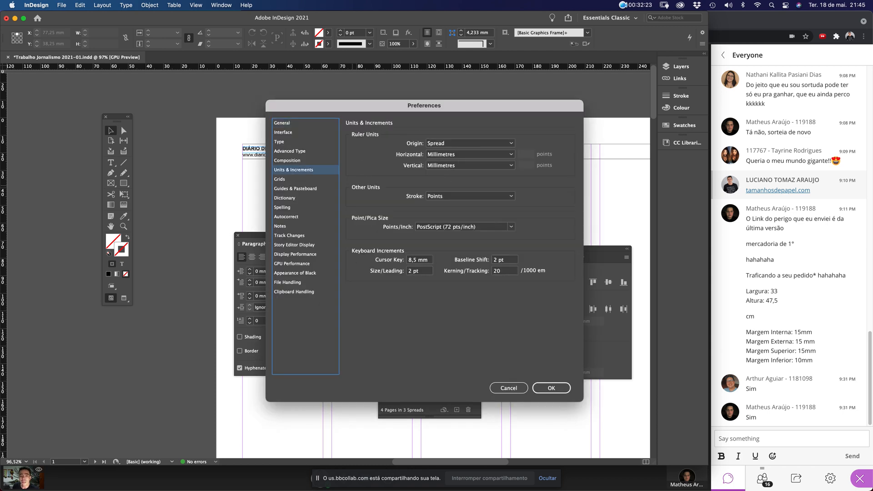
key(Tab)
text(0,5)
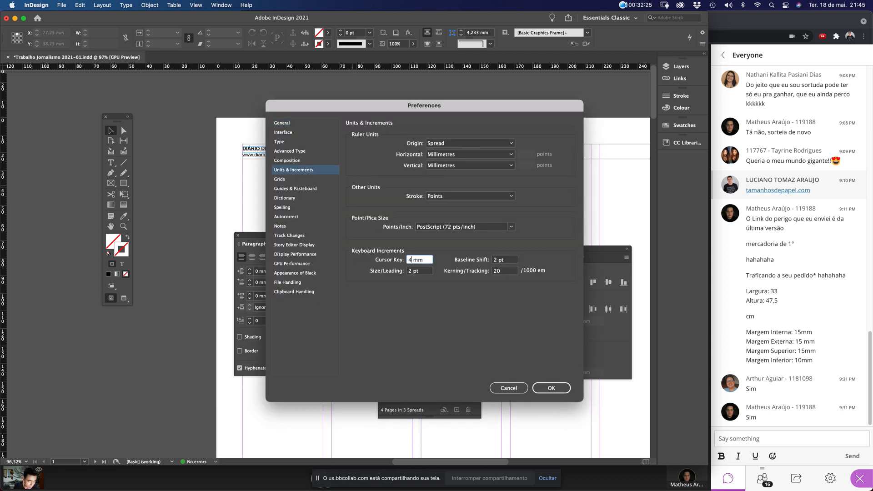
key(Return)
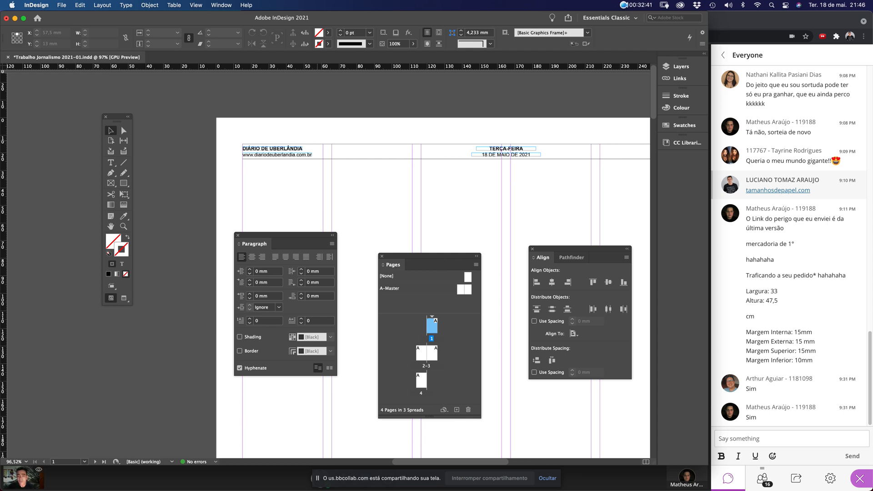
Draw a wide band across the page below the header and fill it with 80% black
click(123, 183)
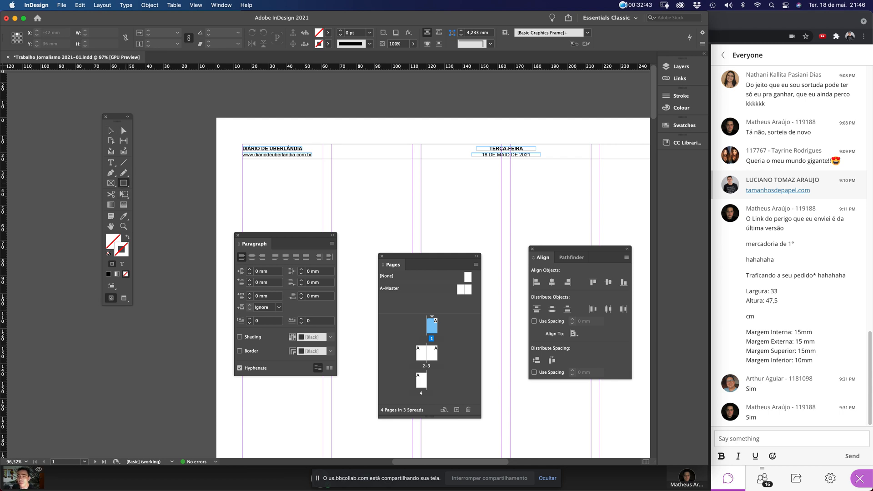
drag(243, 168, 605, 191)
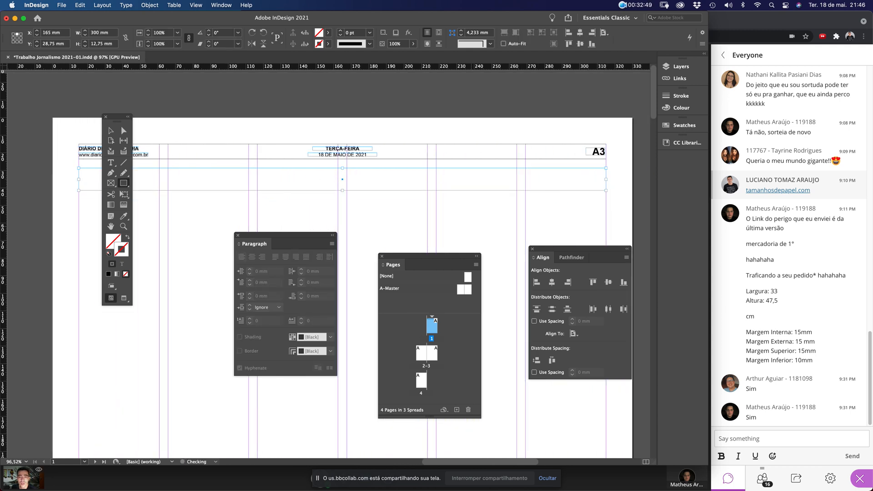
click(682, 126)
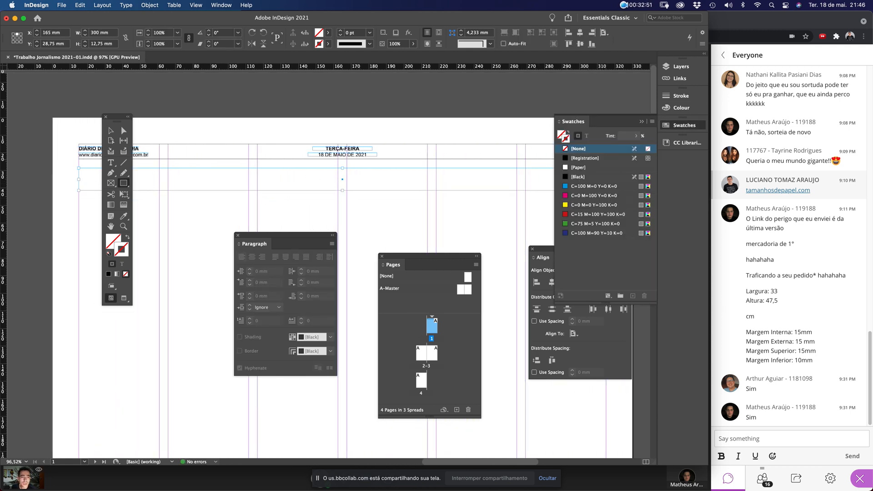
key(x)
click(578, 177)
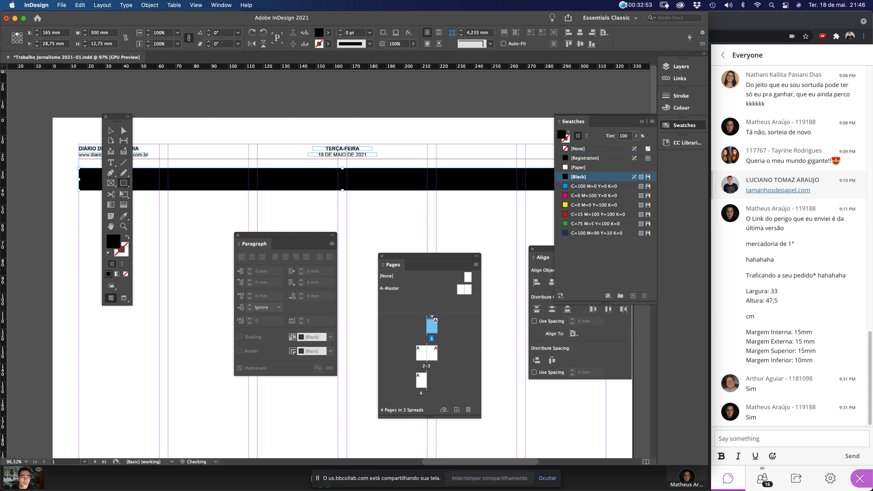
double_click(624, 136)
text(80)
key(Return)
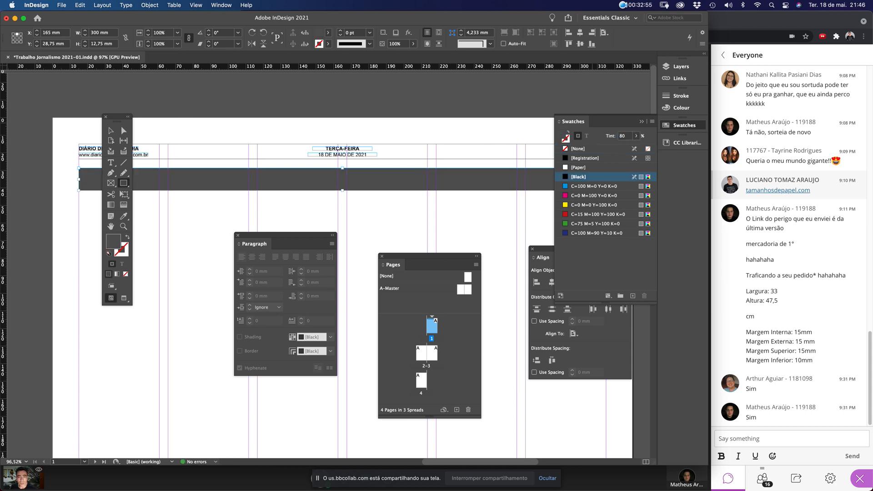
Dock the Tools, Align, Pages and Paragraph panels along the window edges
click(111, 130)
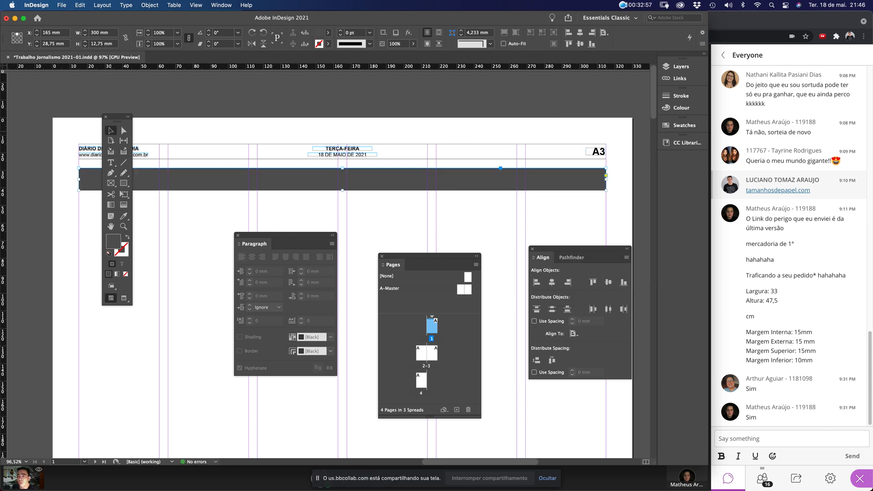
click(134, 106)
drag(117, 119, 11, 64)
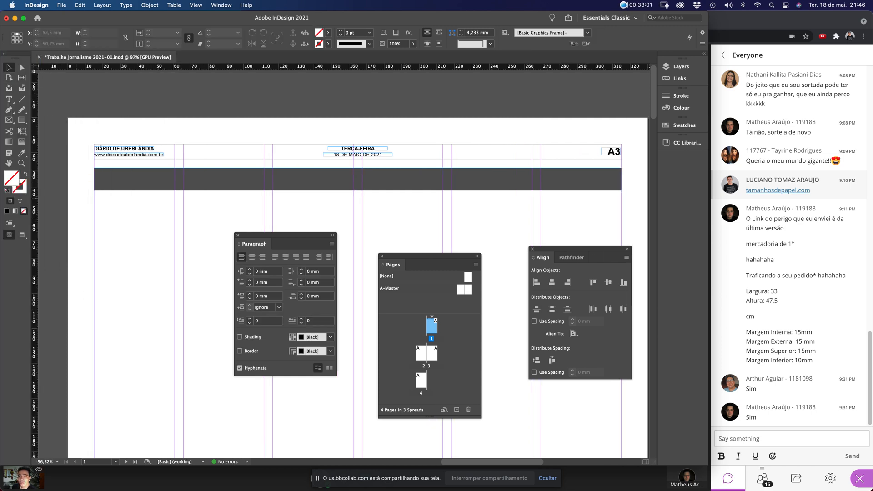
click(255, 179)
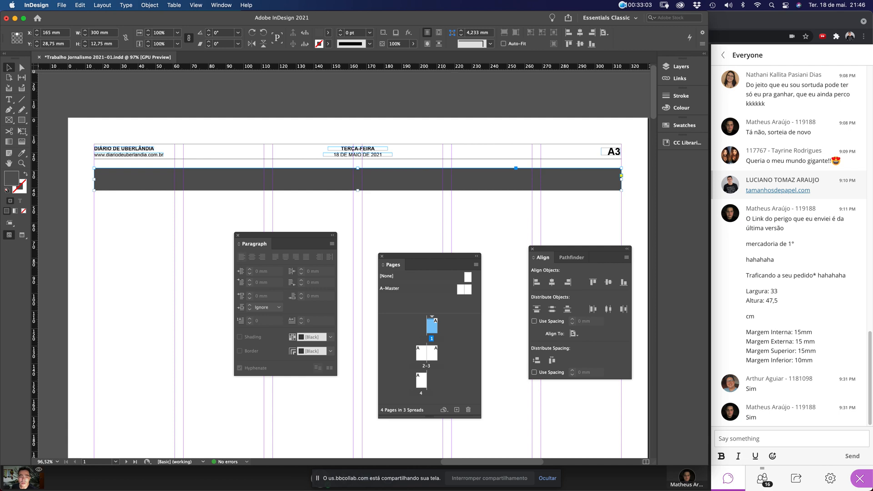
drag(427, 256, 418, 243)
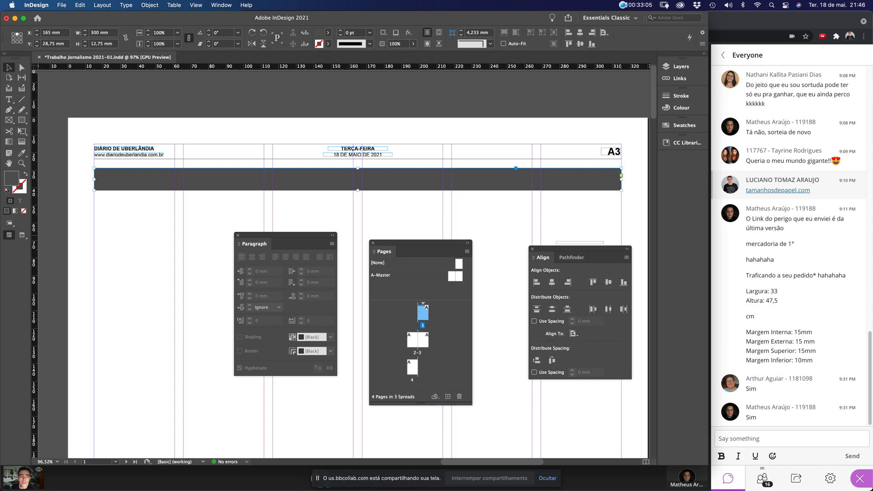
scroll(507, 225, right, 10)
click(507, 225)
drag(572, 249, 684, 162)
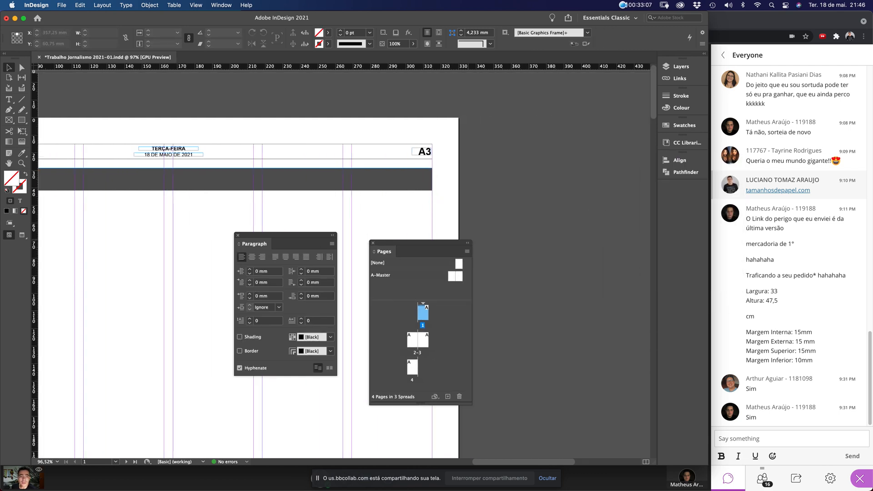
drag(420, 243, 681, 180)
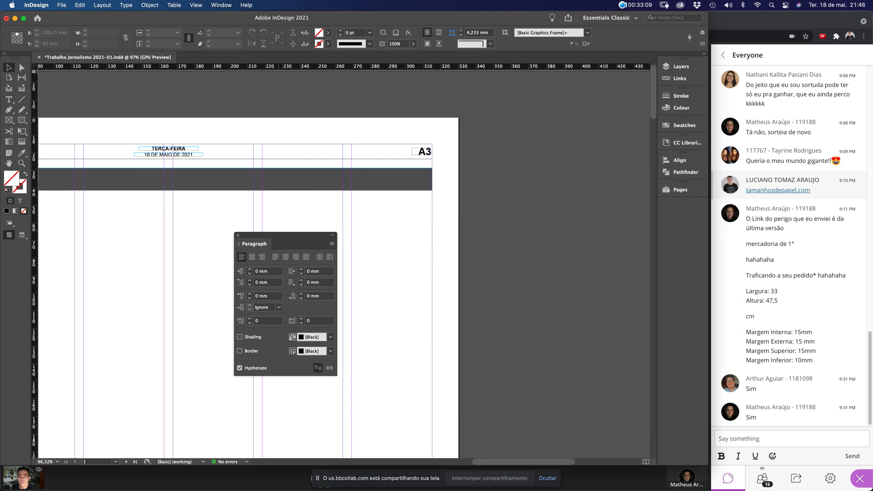
drag(255, 244, 671, 210)
scroll(342, 273, left, 10)
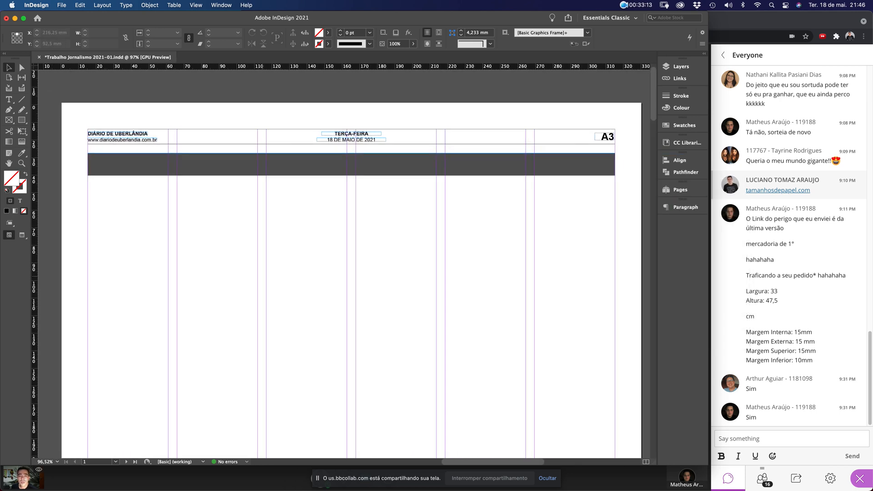
Set the grey band's height to 15 mm
click(273, 165)
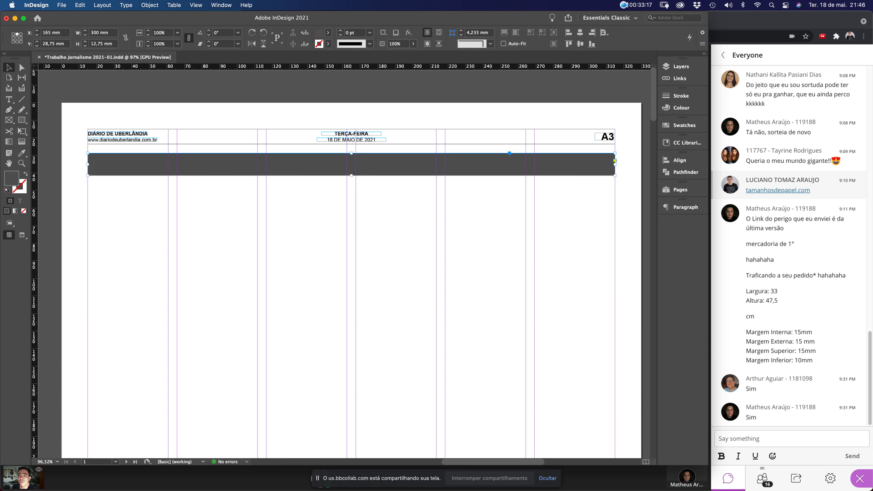
double_click(97, 44)
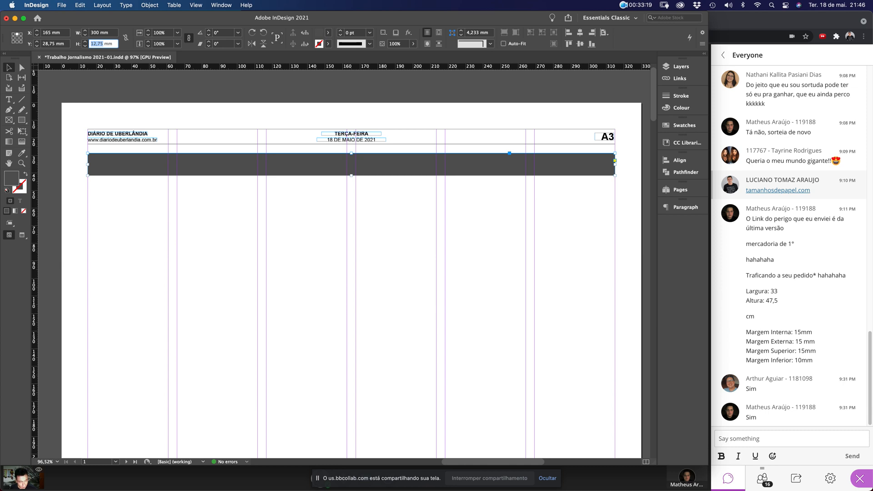
text(15)
key(Return)
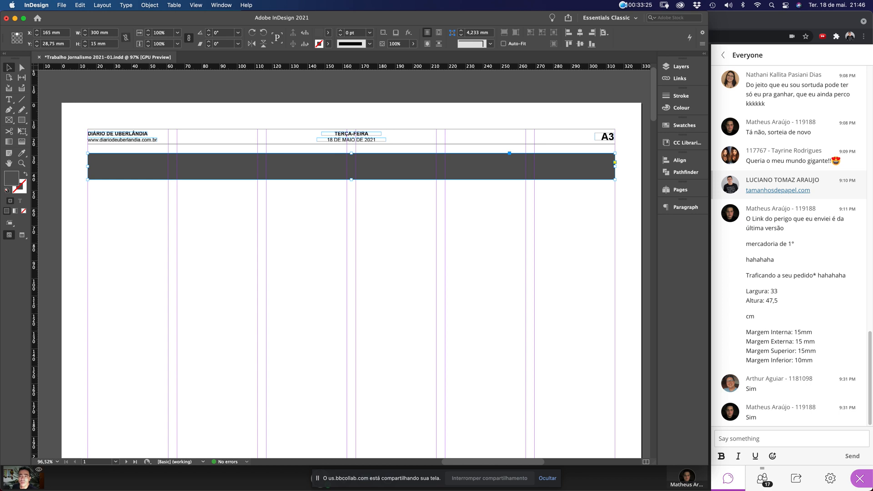
Move the band up under the masthead rule, nudge it 4 mm down, and fit the page
click(74, 155)
drag(74, 118, 153, 217)
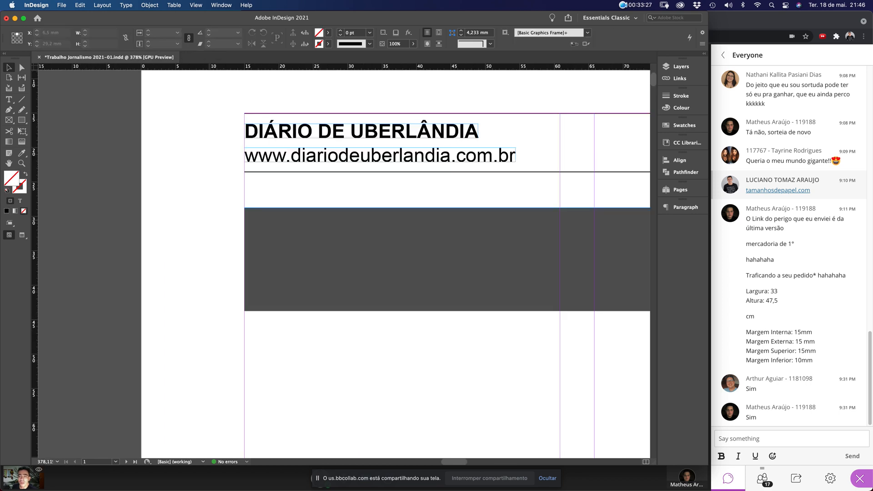
drag(280, 232, 282, 200)
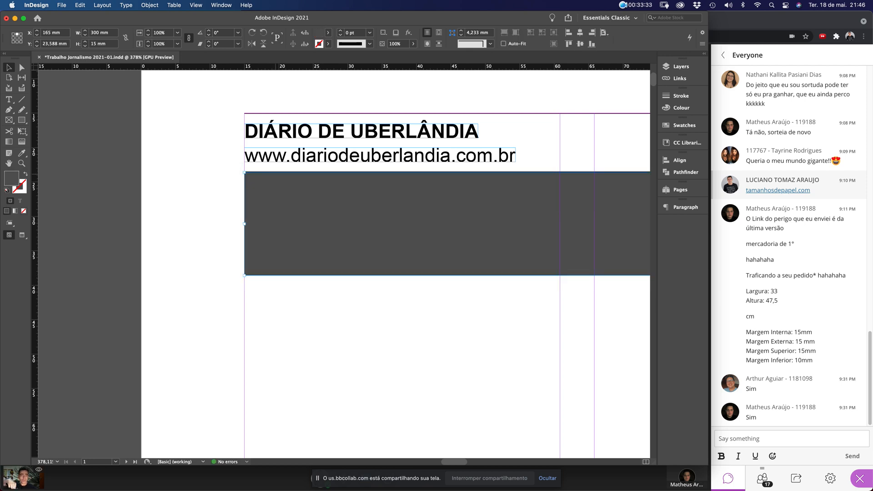
key(shift+Down)
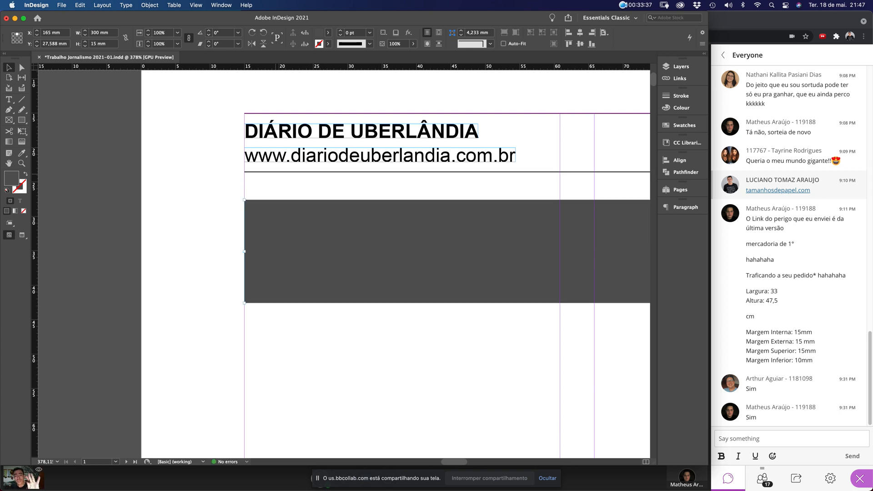
key(super+0)
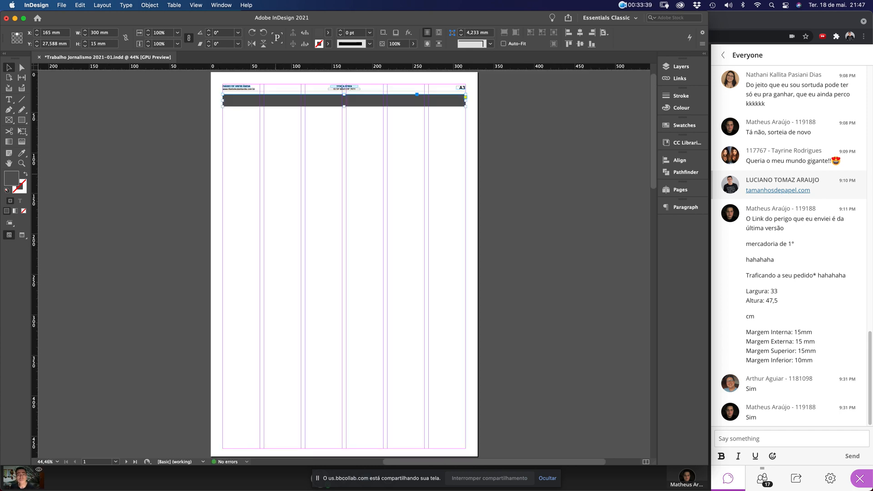
Draw a thin tall rectangle near the band's right end and fill it with magenta (C=0 M=100 Y=0 K=0)
click(543, 160)
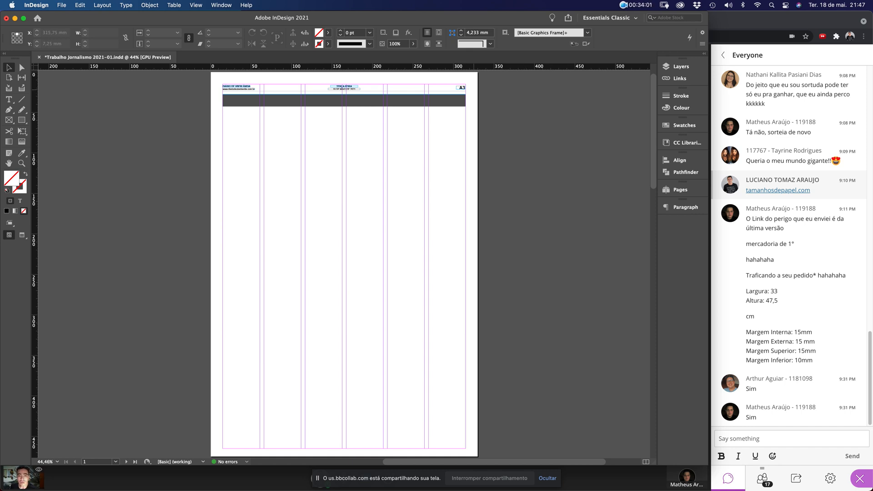
drag(396, 84, 489, 162)
drag(442, 177, 383, 231)
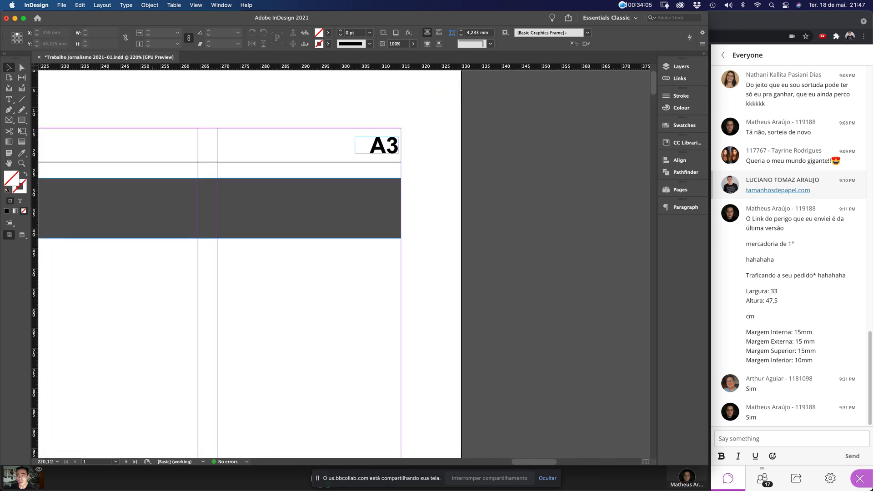
key(m)
drag(367, 263, 377, 344)
click(681, 95)
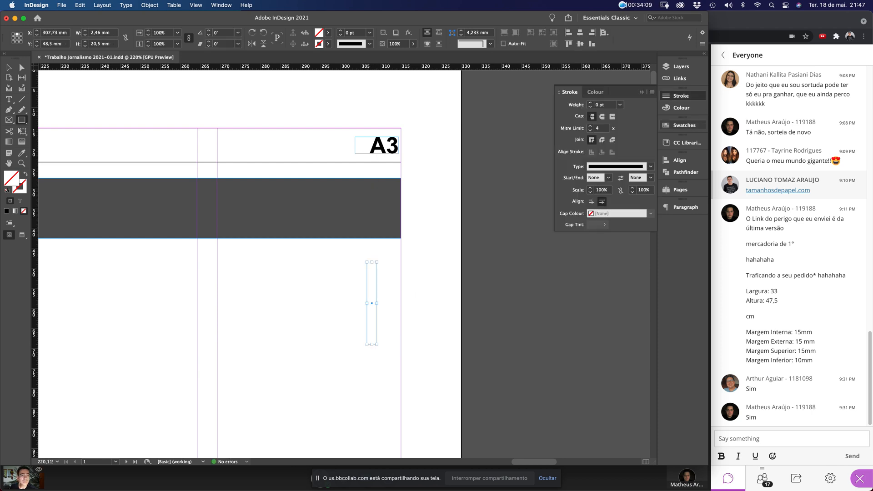
click(684, 125)
click(594, 195)
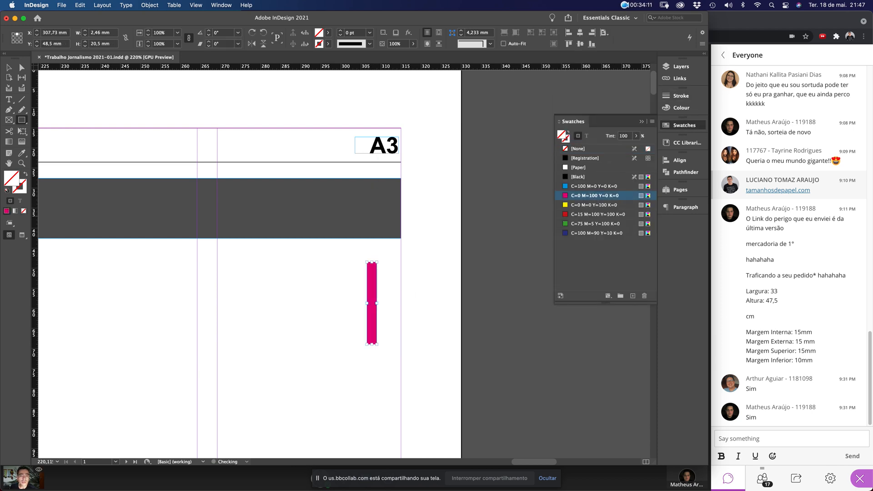
click(685, 125)
Move the magenta bar over the band's right end and slant it by sliding its top edge left
key(v)
click(390, 298)
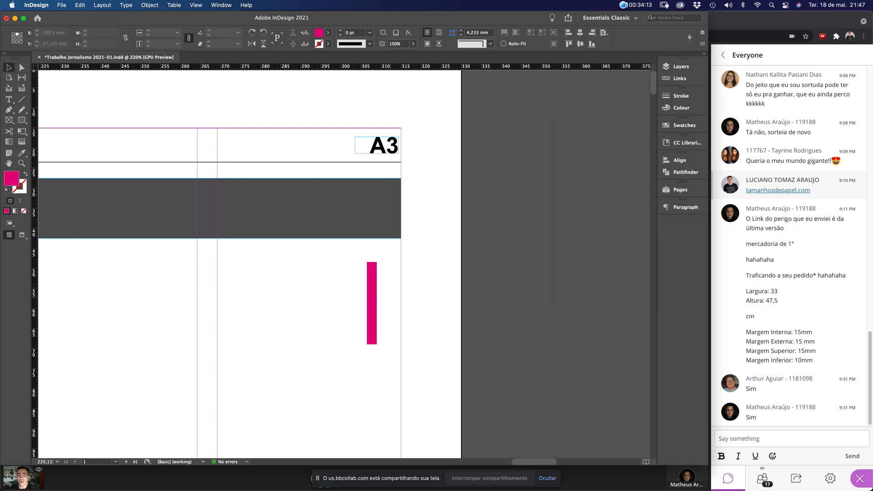
drag(377, 300, 402, 212)
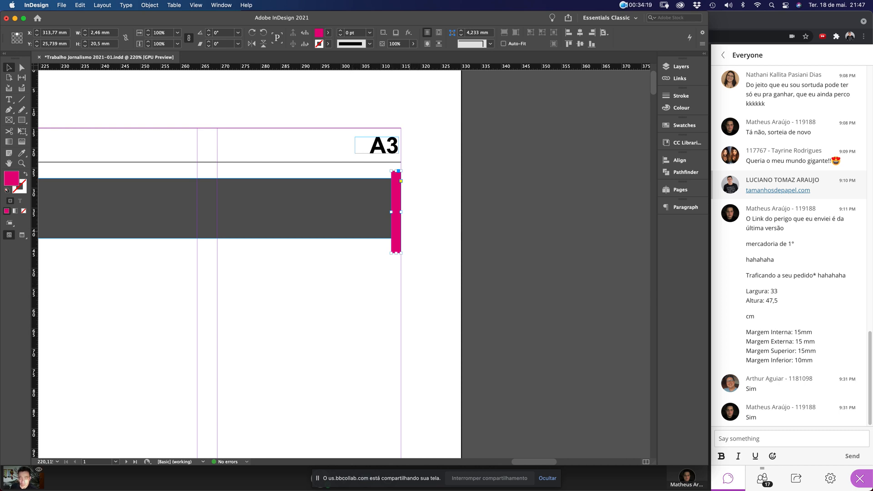
key(a)
drag(309, 102, 453, 271)
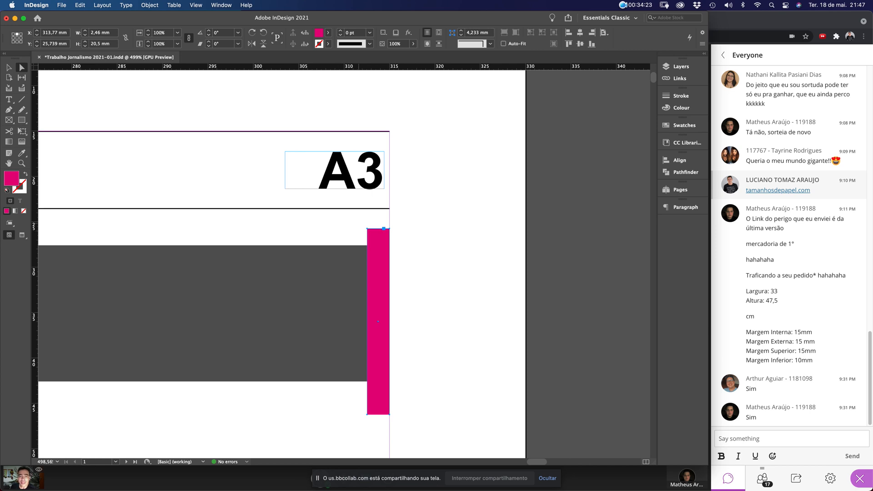
key(Escape)
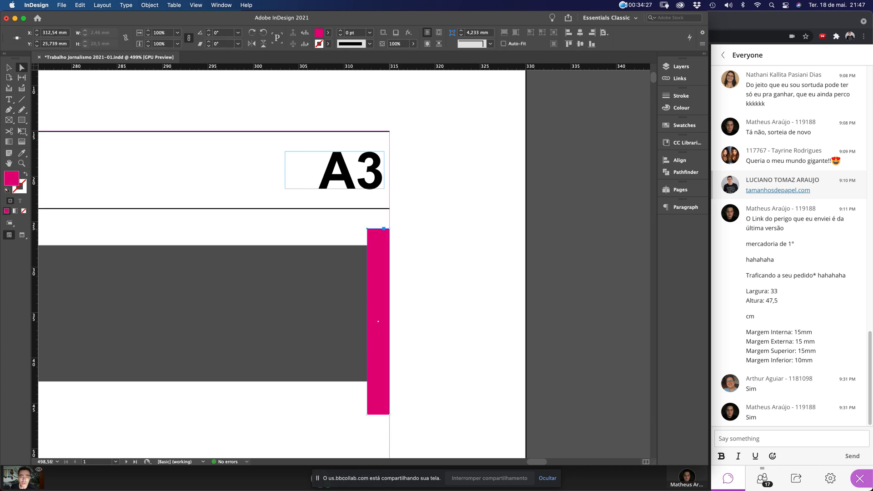
drag(385, 228, 479, 377)
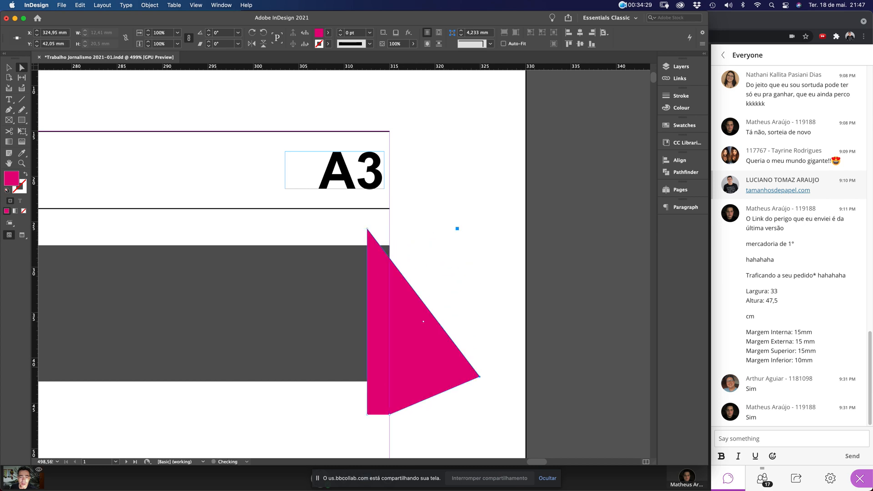
key(super+z)
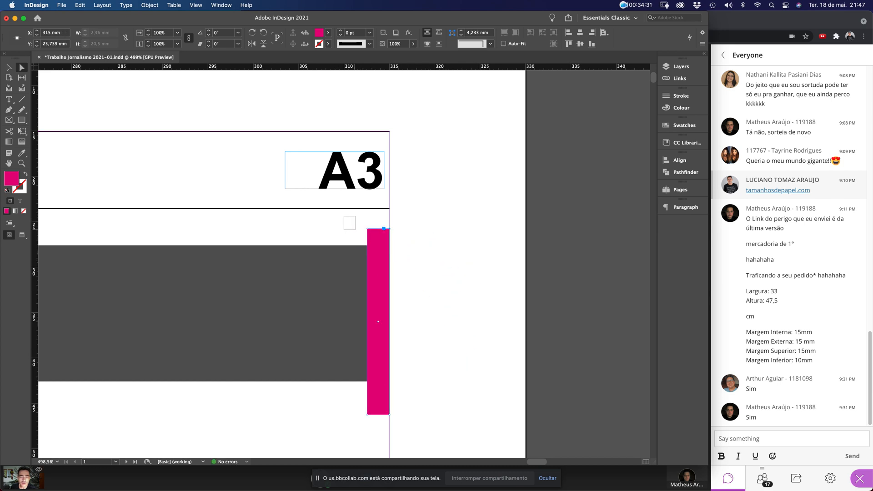
drag(366, 229, 310, 230)
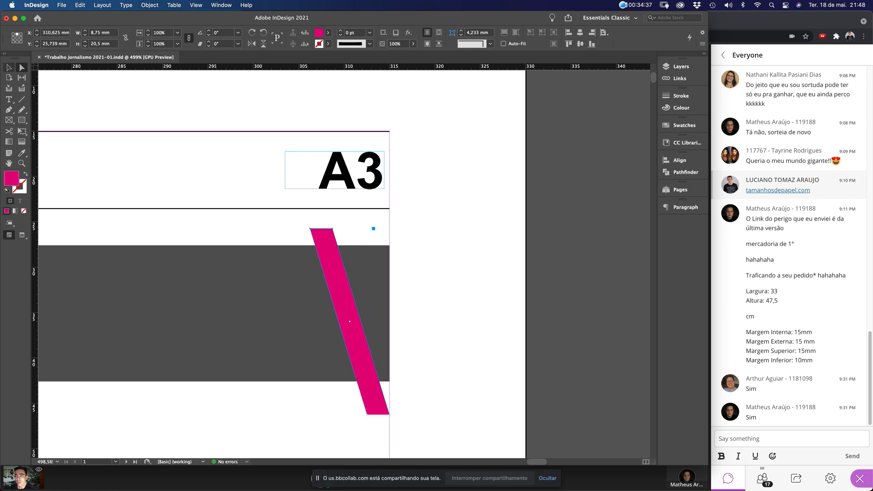
Line the slanted stripe up with the band's right edge and zoom back out
key(v)
key(super+shift+a)
drag(368, 356, 353, 413)
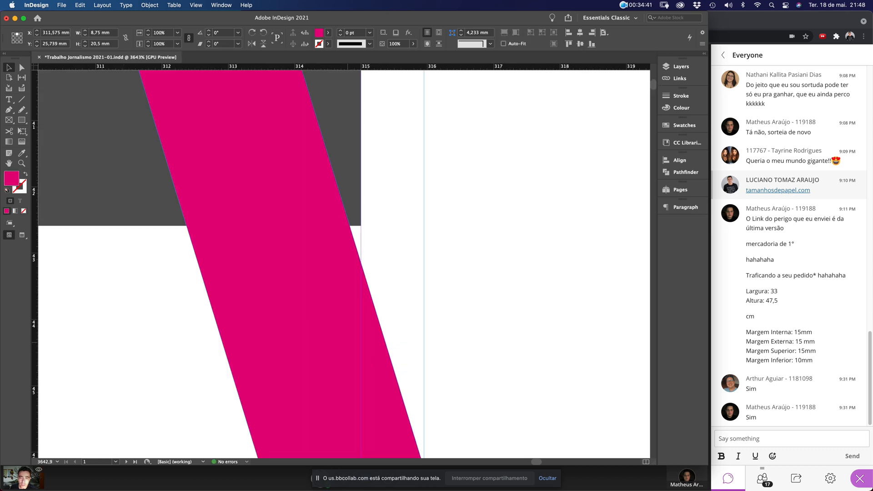
drag(351, 343, 369, 344)
click(464, 275)
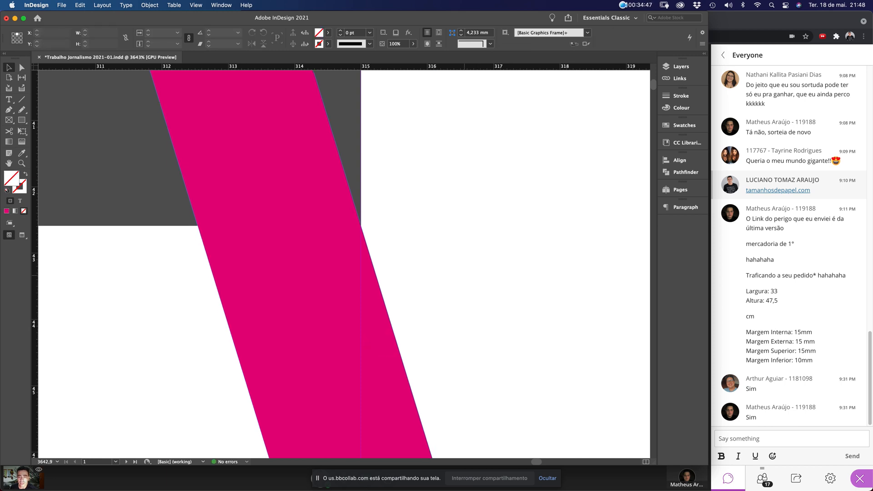
key(super+minus)
key(super+minus)
key(super+minus)
key(super+minus)
key(super+minus)
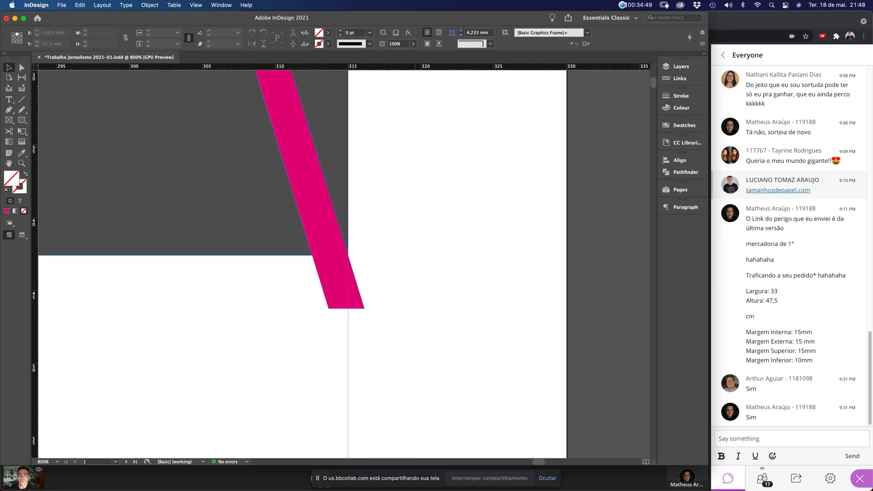
scroll(319, 264, up, 5)
scroll(318, 264, left, 2)
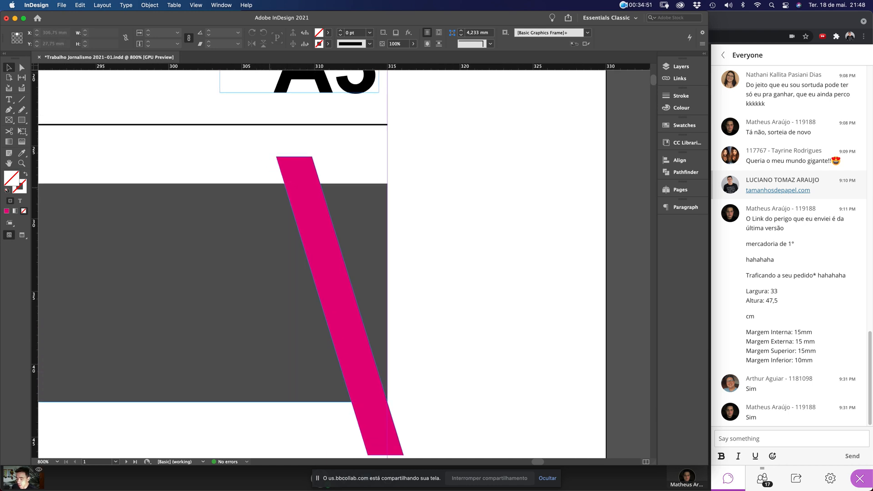
Place a copy of the magenta stripe beside the original, delete the stray extra copy, and select the right stripe
click(294, 219)
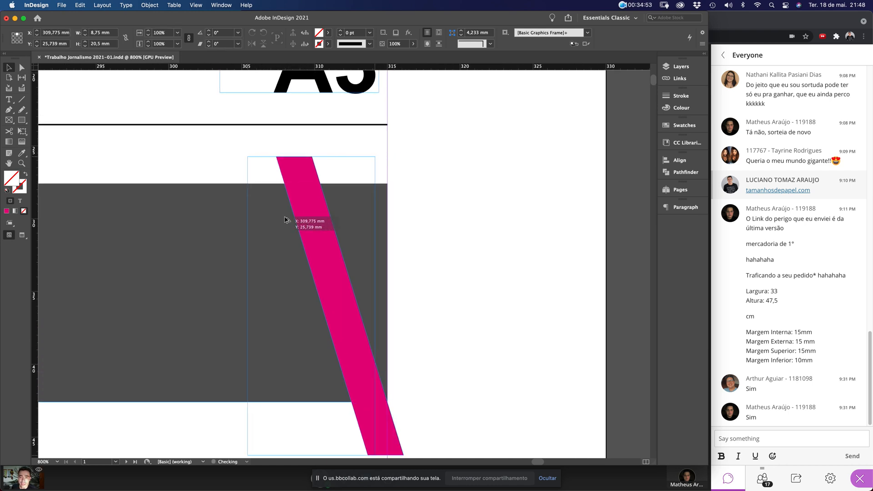
drag(285, 219, 273, 233)
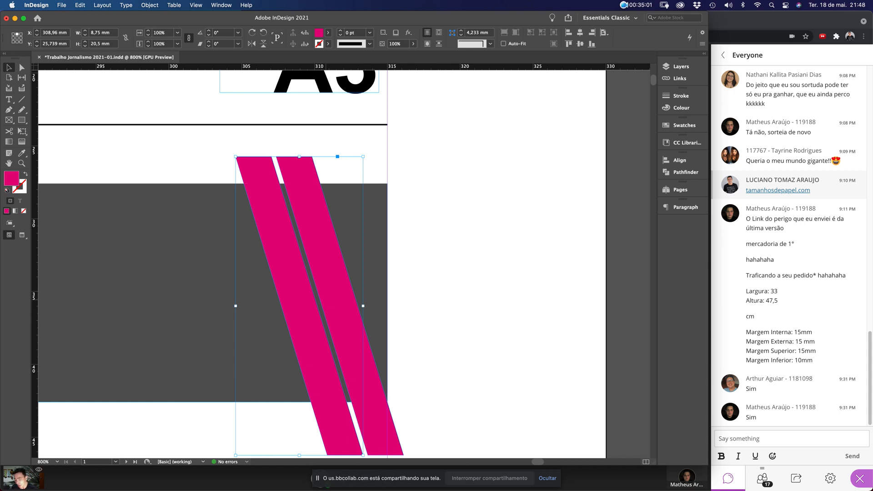
drag(300, 263, 510, 240)
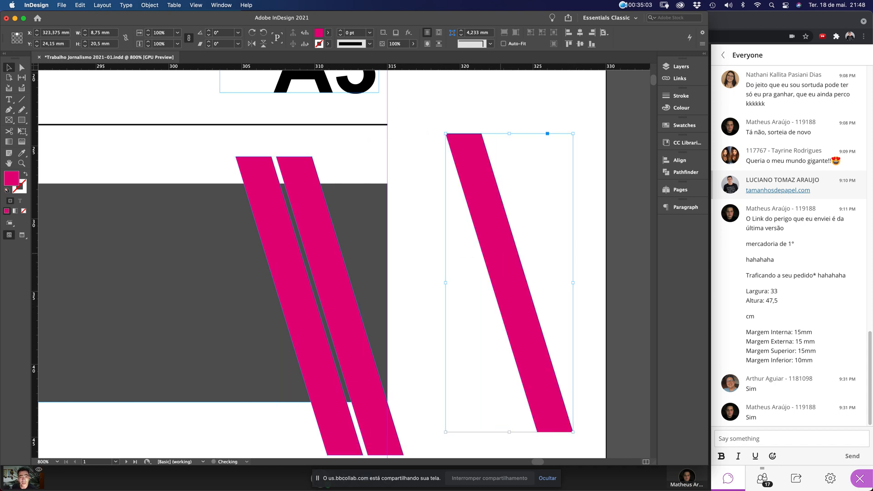
key(Delete)
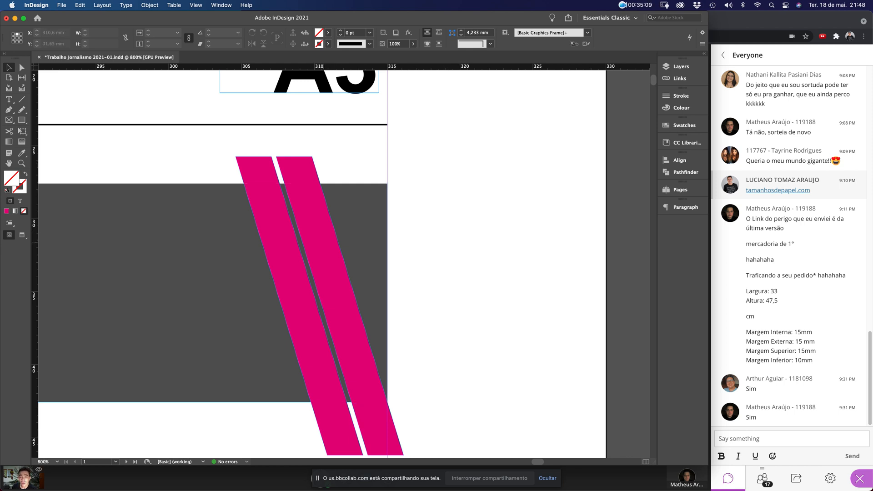
click(307, 194)
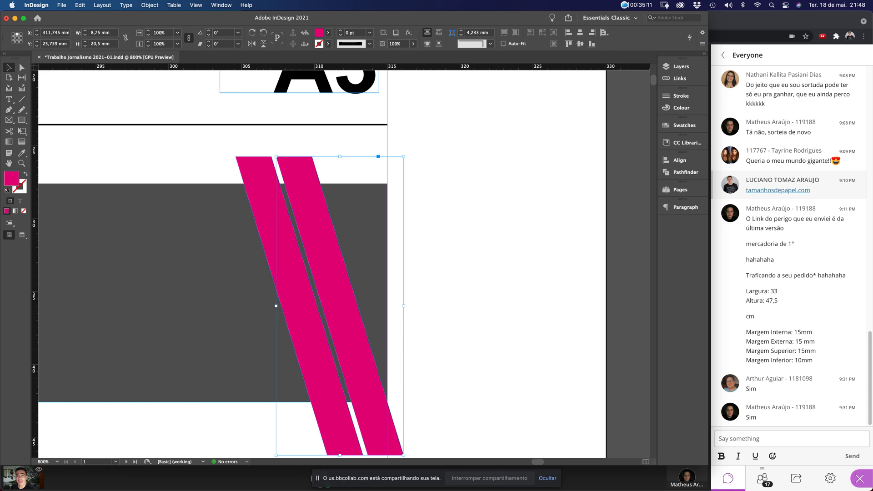
click(221, 5)
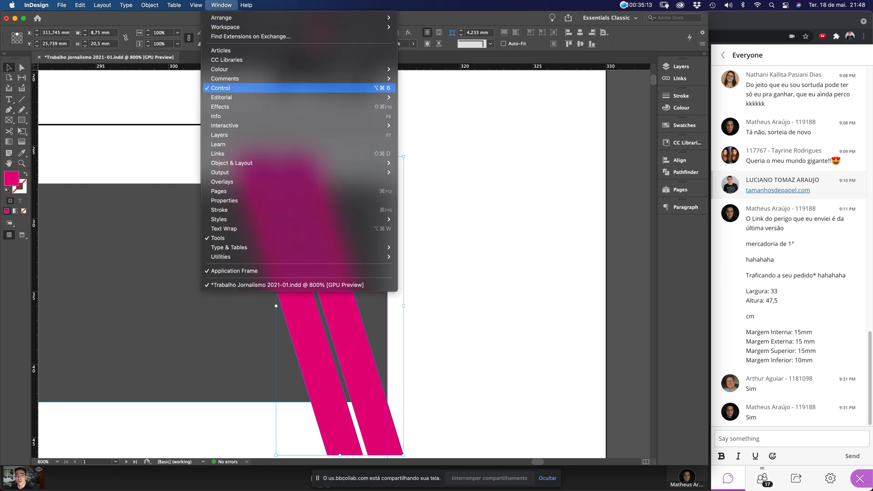
Open the Pathfinder panel from Window > Object & Layout as a floating panel
mouse_move(245, 163)
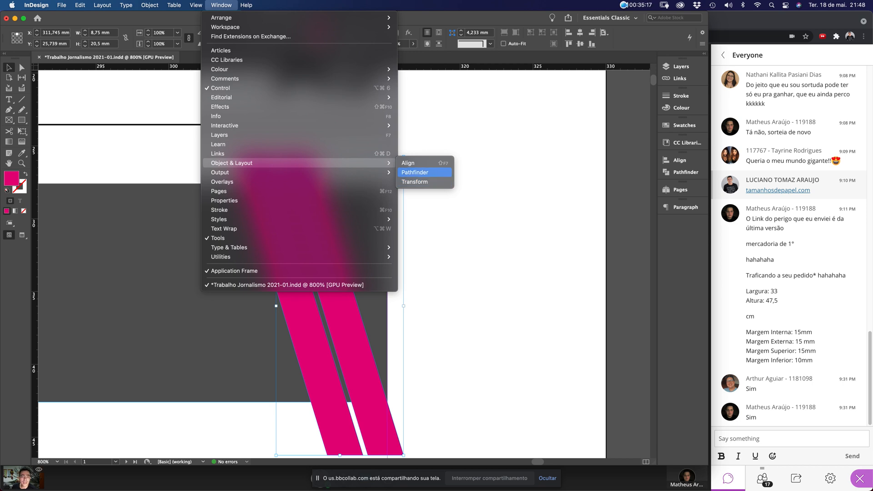
click(415, 172)
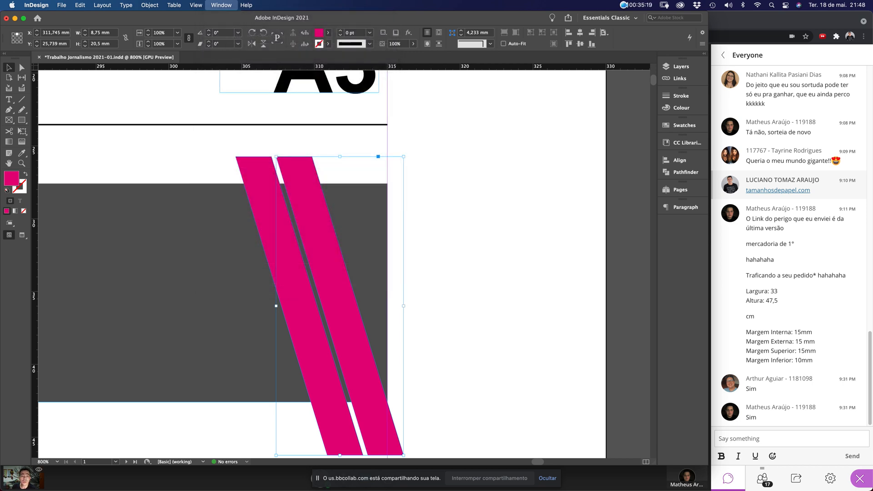
drag(594, 157, 452, 134)
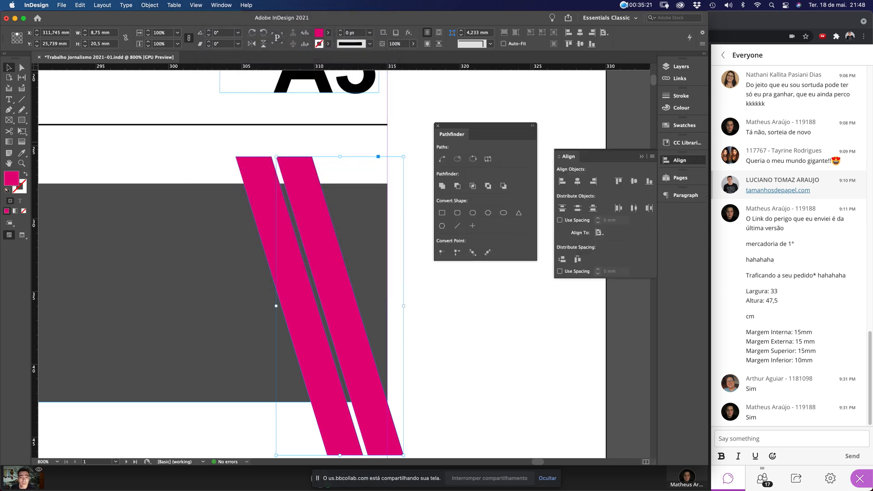
click(652, 157)
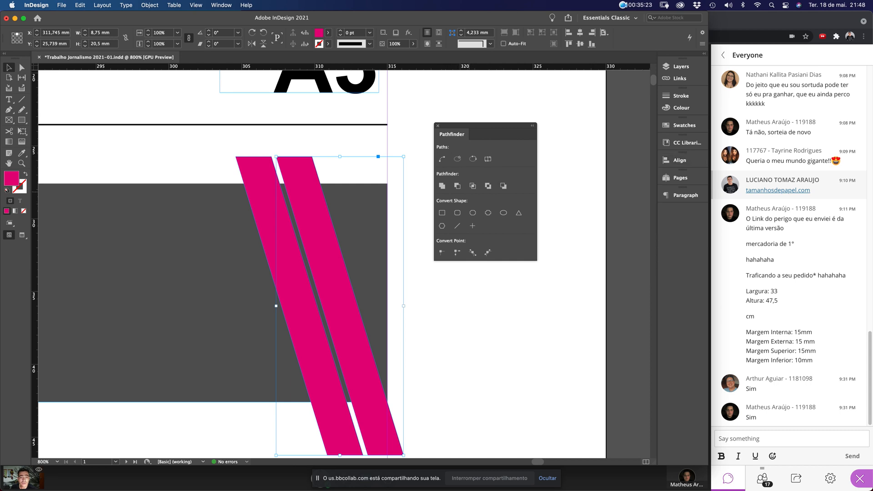
Subtract the right magenta stripe from the grey band with Pathfinder
click(459, 293)
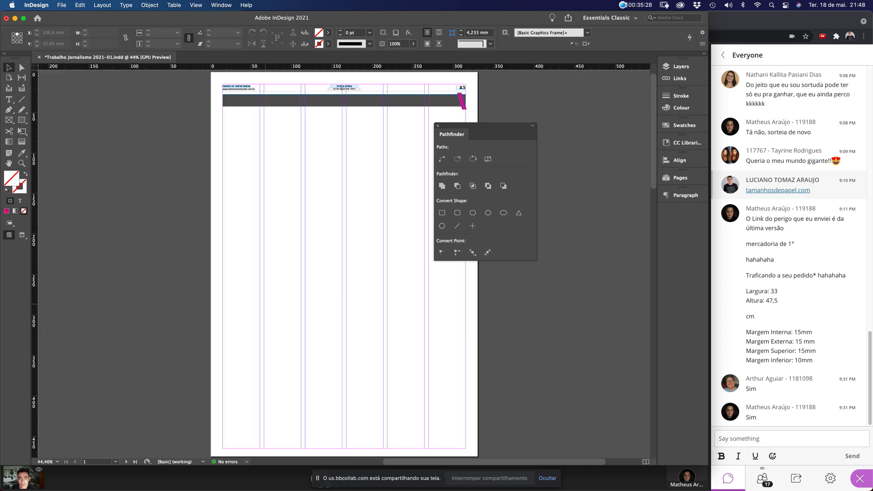
key(super+0)
drag(434, 78, 489, 119)
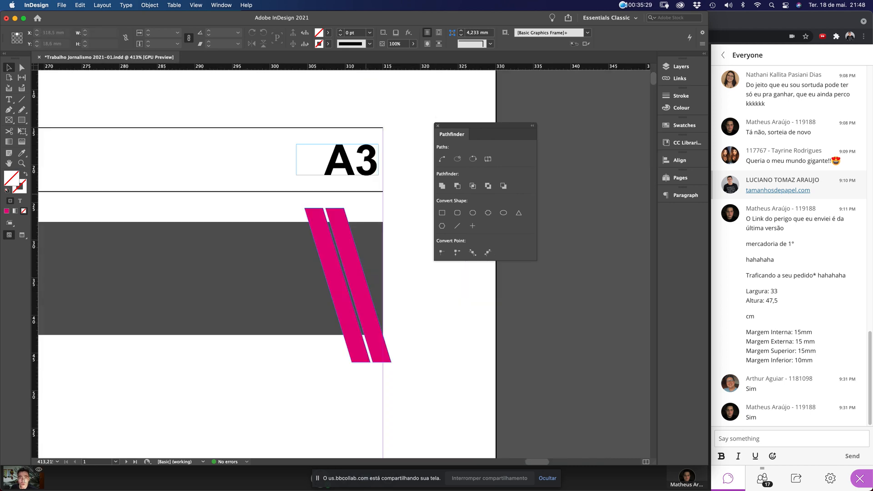
click(355, 272)
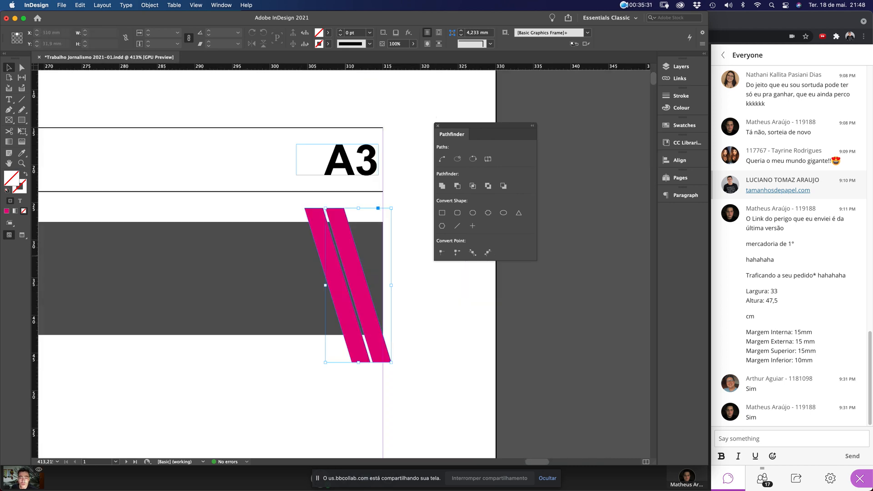
shift+click(371, 236)
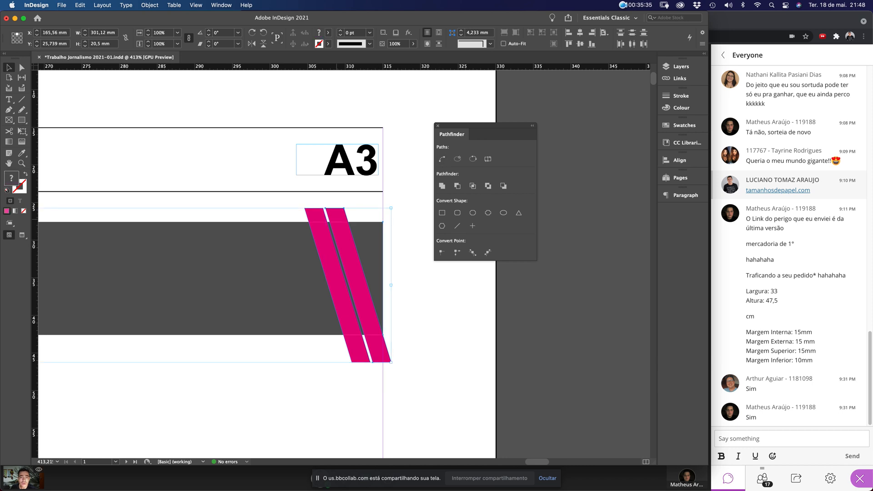
click(457, 185)
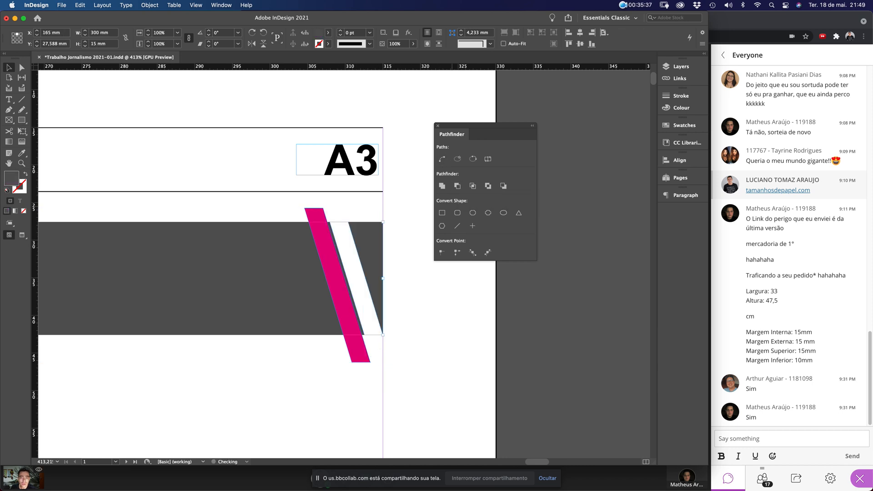
Subtract the second magenta stripe from the band as well, then fit the page in the window
click(404, 278)
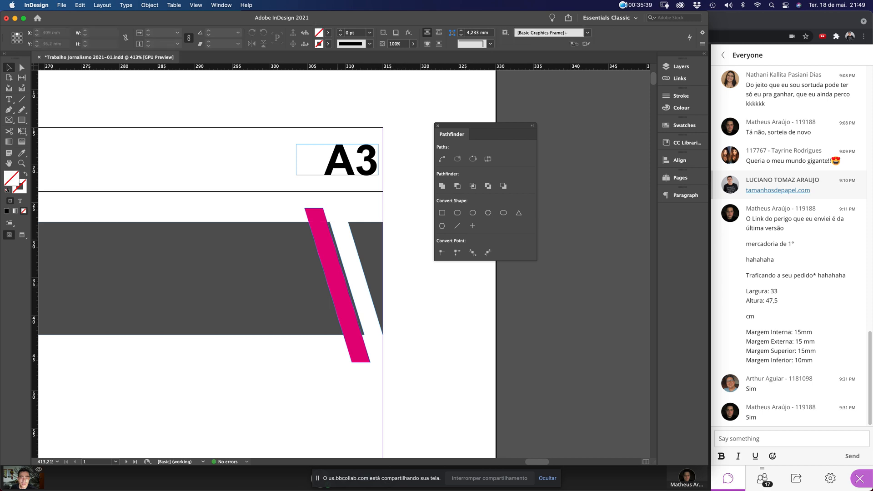
click(340, 295)
shift+click(314, 300)
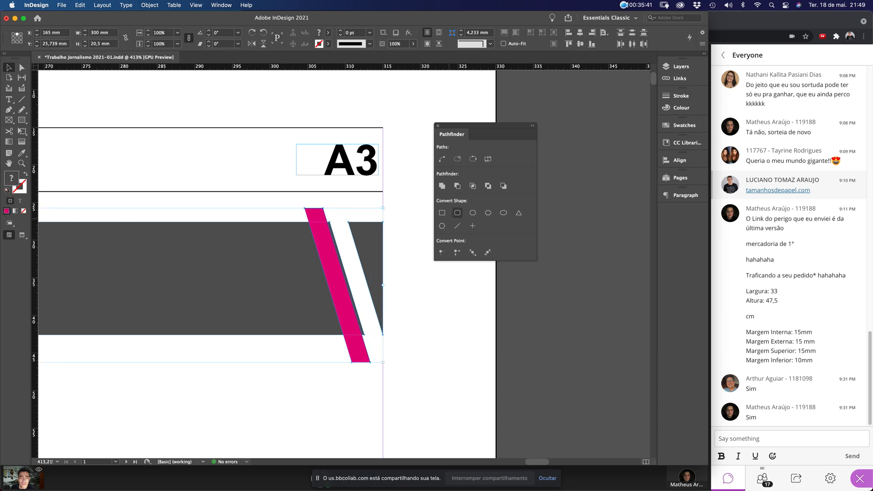
click(457, 185)
click(360, 172)
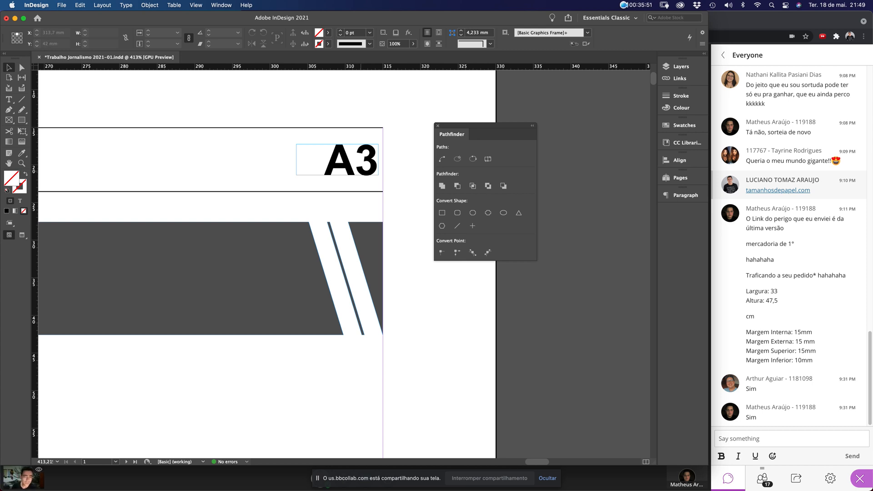
key(super+0)
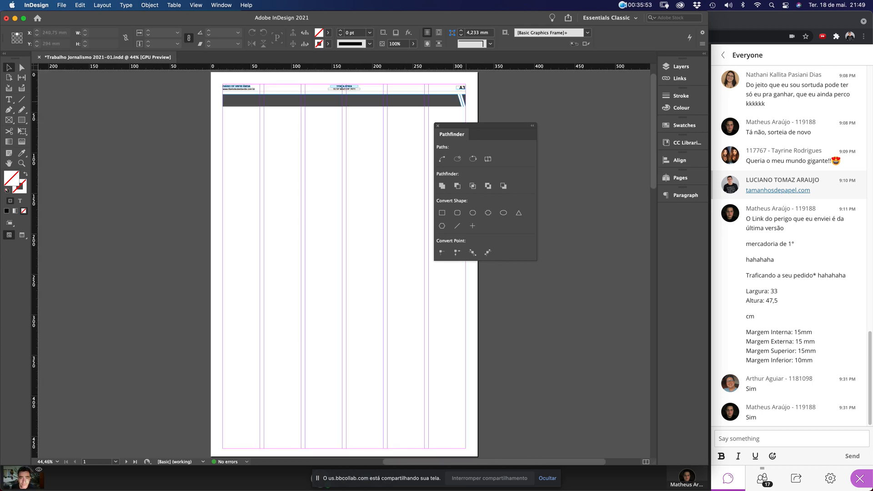
drag(469, 125, 533, 87)
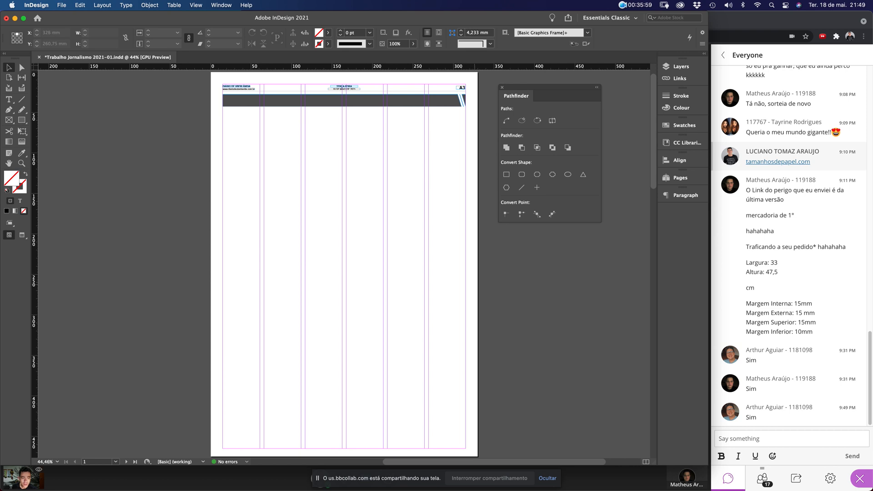
key(super+Tab)
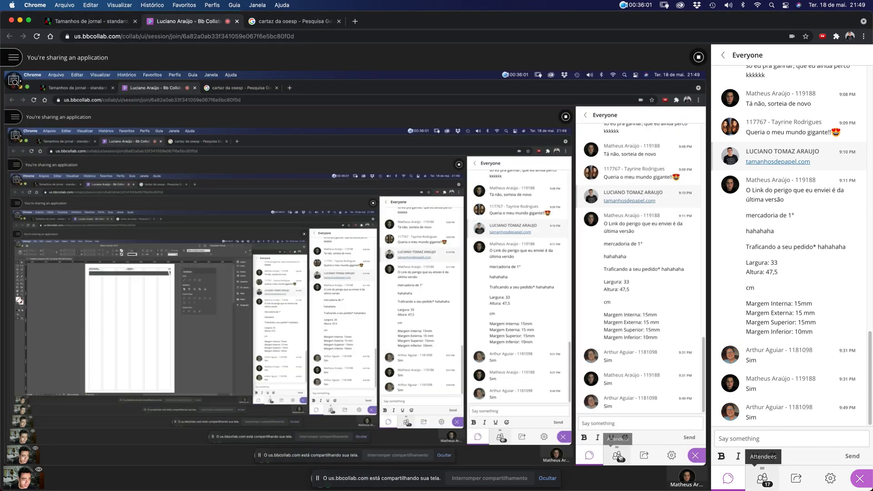
Check the Blackboard Collaborate attendee list and chat, then return to the InDesign window
click(762, 479)
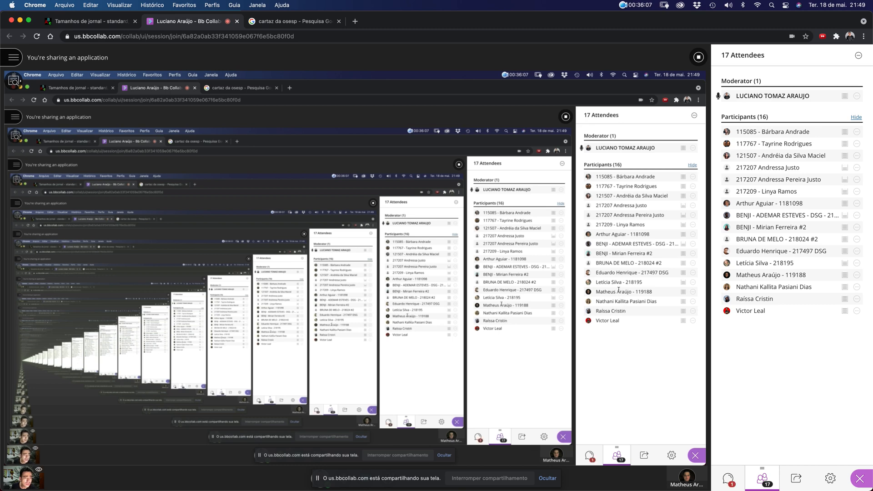
click(729, 477)
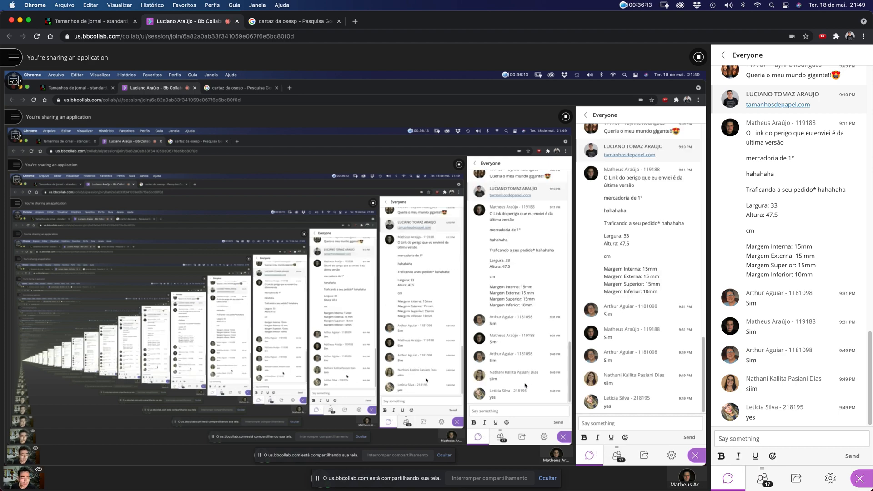
key(ctrl+Up)
click(268, 323)
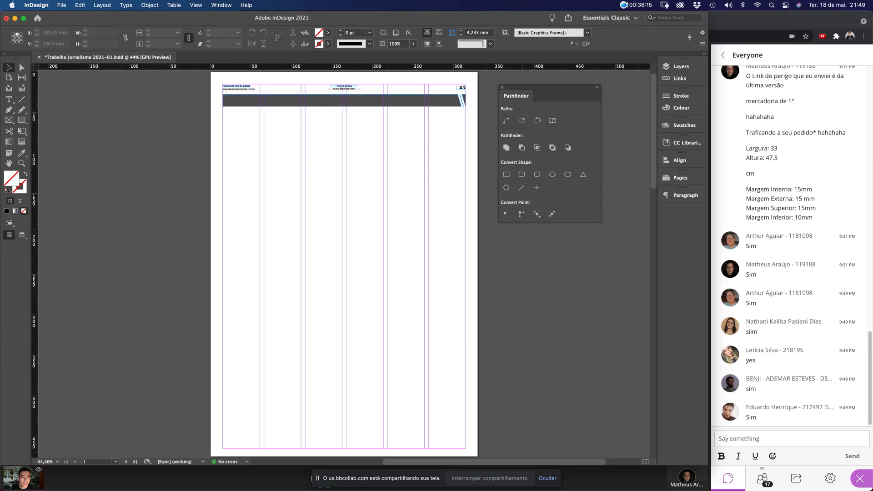
Zoom in on the page header and dock the Pathfinder panel below Paragraph
drag(216, 80, 470, 148)
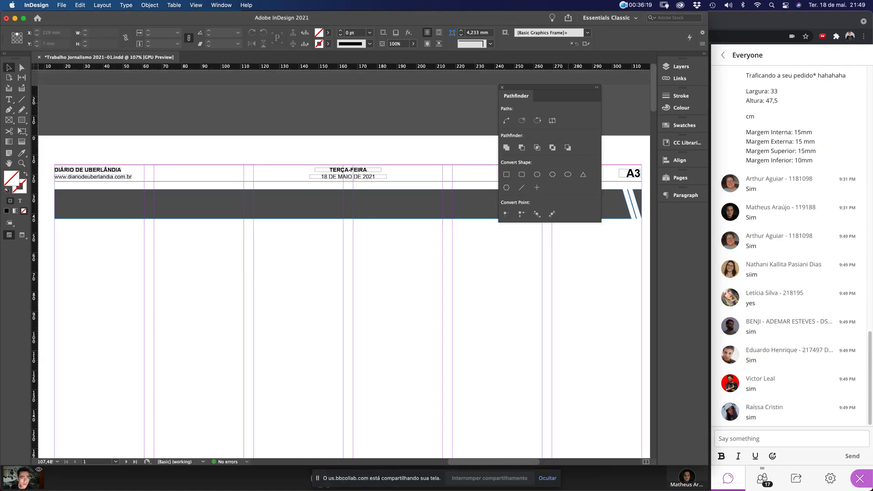
drag(542, 87, 678, 202)
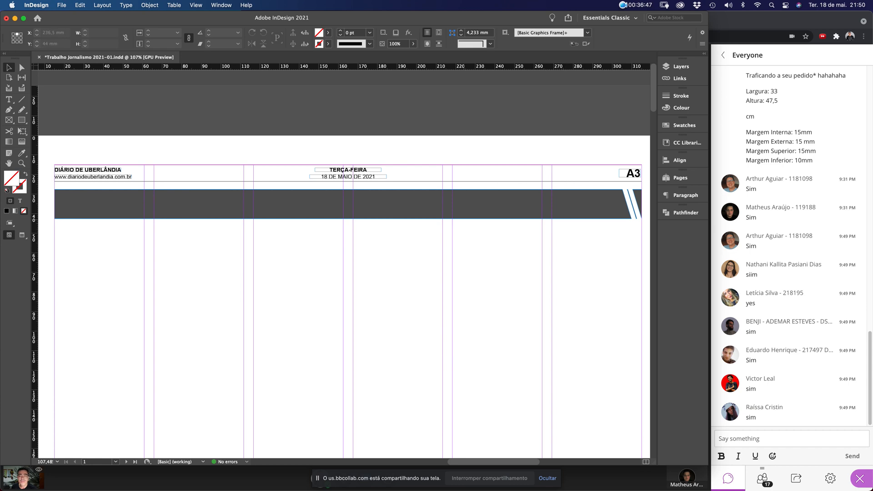
Draw a text frame below the dark band and type 'NOME DA EDITORIA'
click(9, 99)
drag(368, 241, 575, 311)
text(NO)
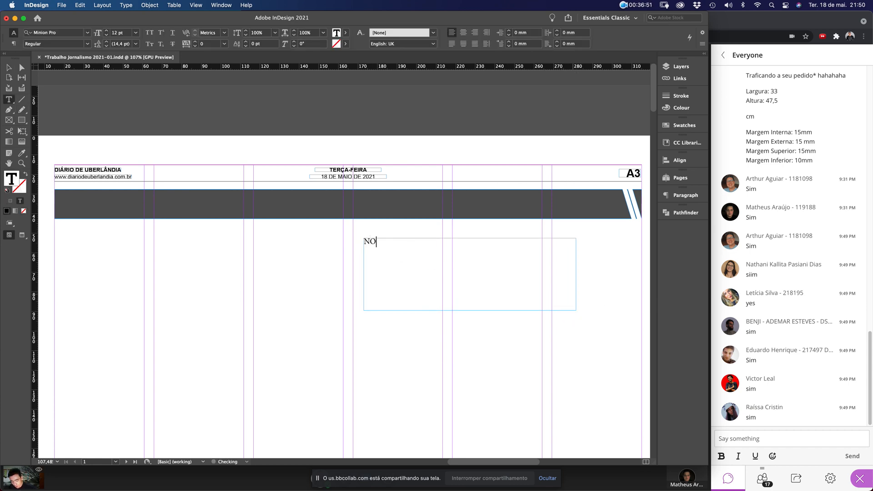
text(ME DA EDI)
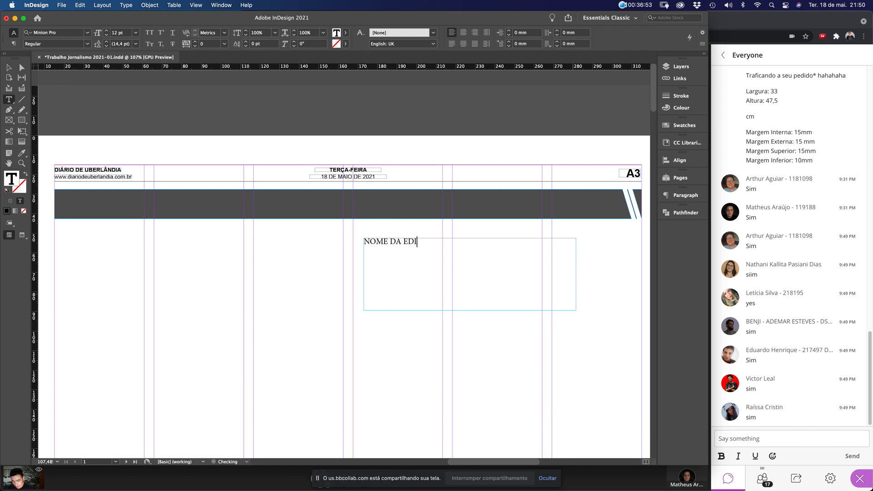
text(TORIA)
Set the text in Arial Bold after briefly trying Arial Black
key(super+a)
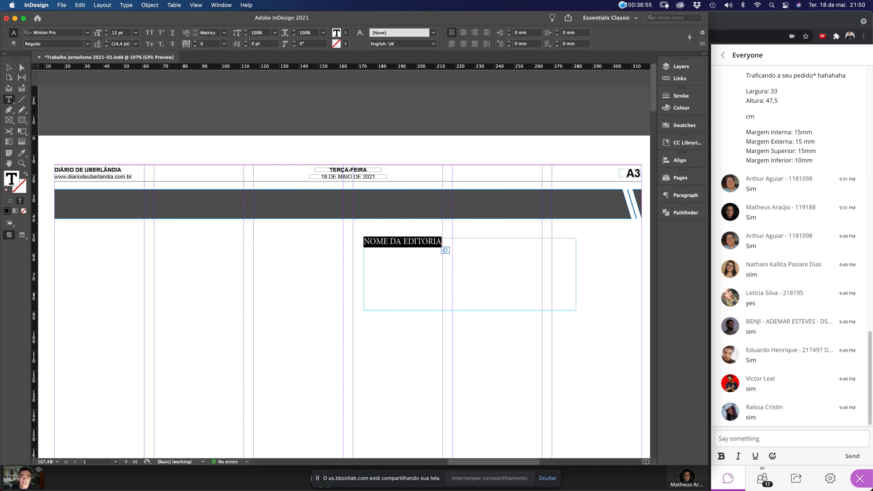
click(50, 32)
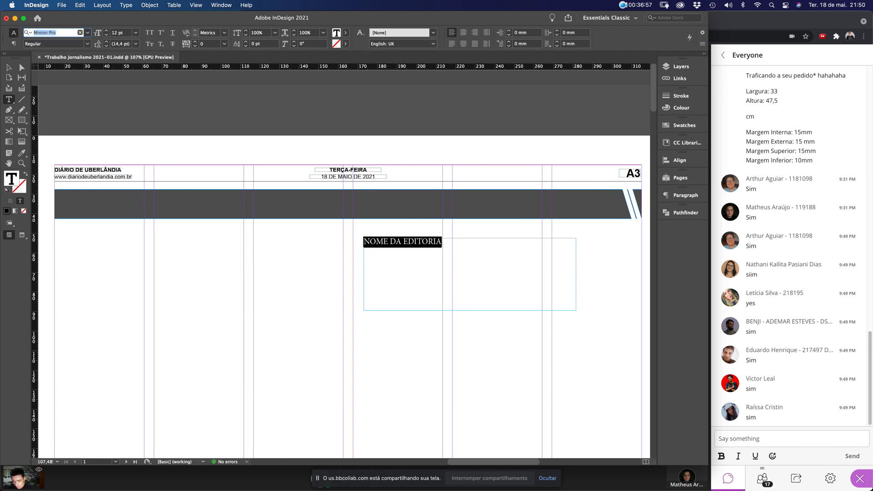
text(Arial Black)
key(Return)
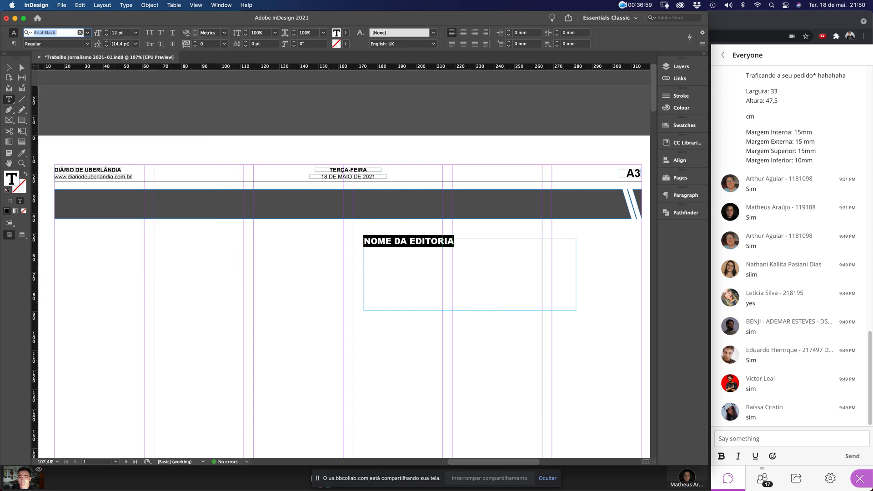
click(87, 33)
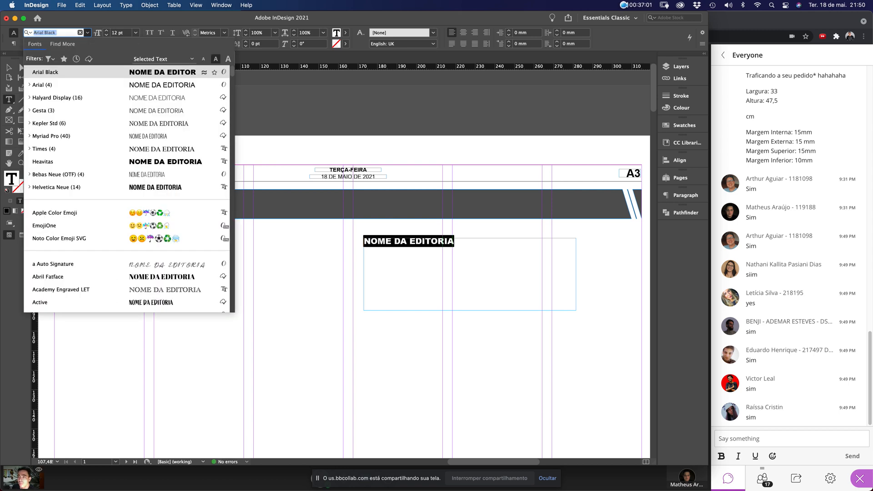
key(Down)
key(Down)
key(Up)
key(Return)
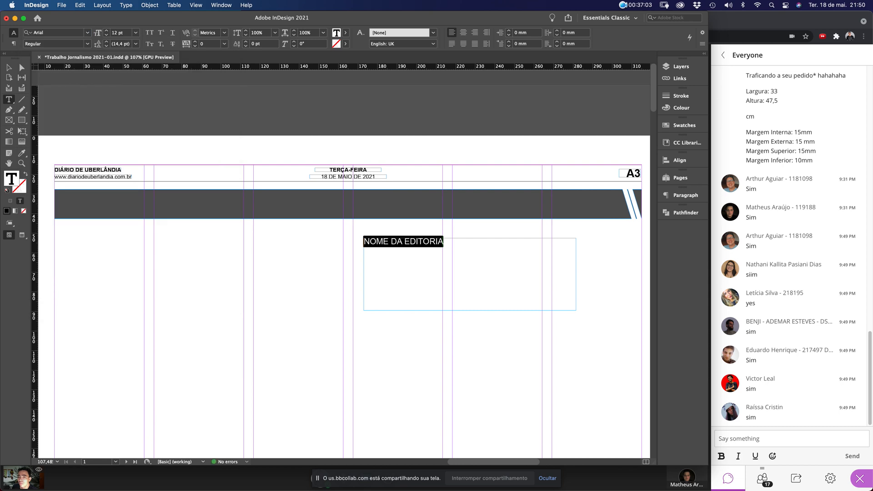
click(87, 43)
key(Down)
key(Down)
key(Down)
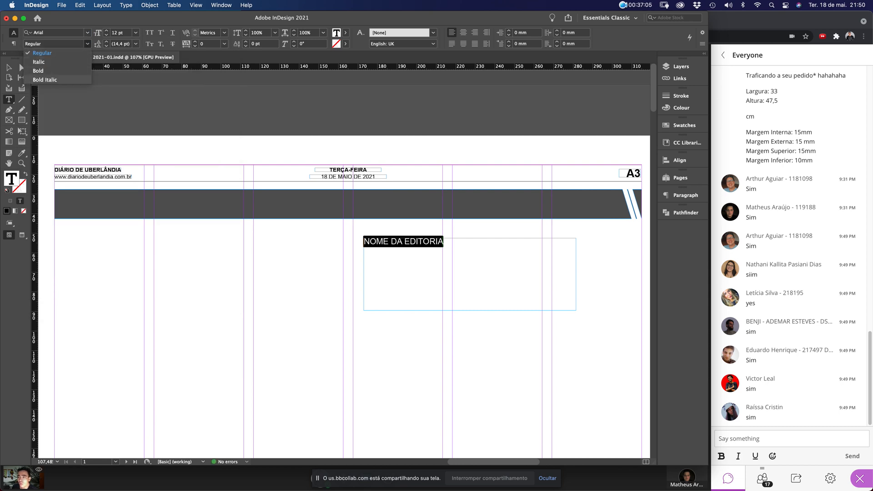
key(Up)
key(Return)
Fit the NOME DA EDITORIA frame to its content, undoing a trial move
click(9, 67)
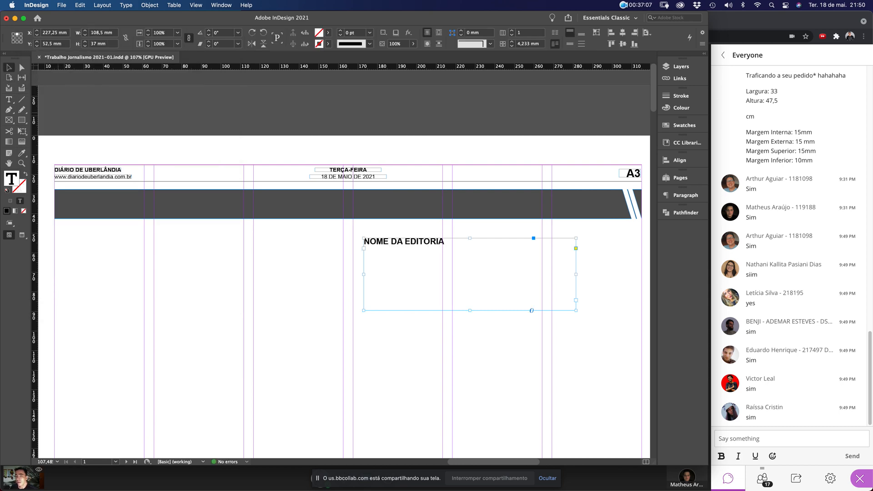
key(super+alt+c)
drag(413, 241, 430, 279)
key(super+z)
key(super+z)
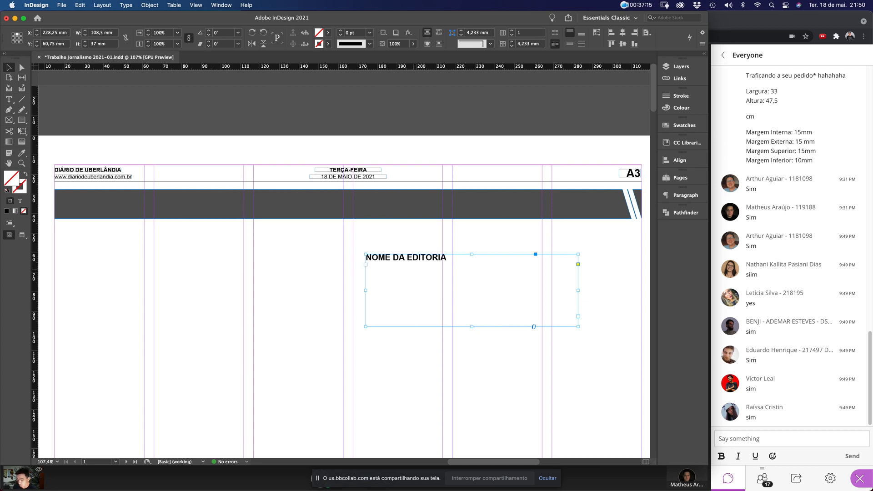
key(super+alt+c)
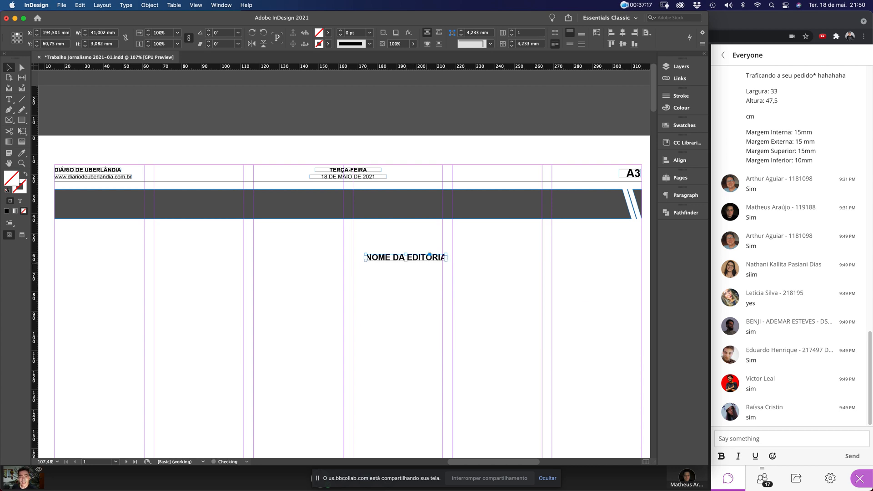
click(455, 266)
Test stretching and scaling the frame, undo the scaling, and show the whole page
drag(347, 238, 539, 330)
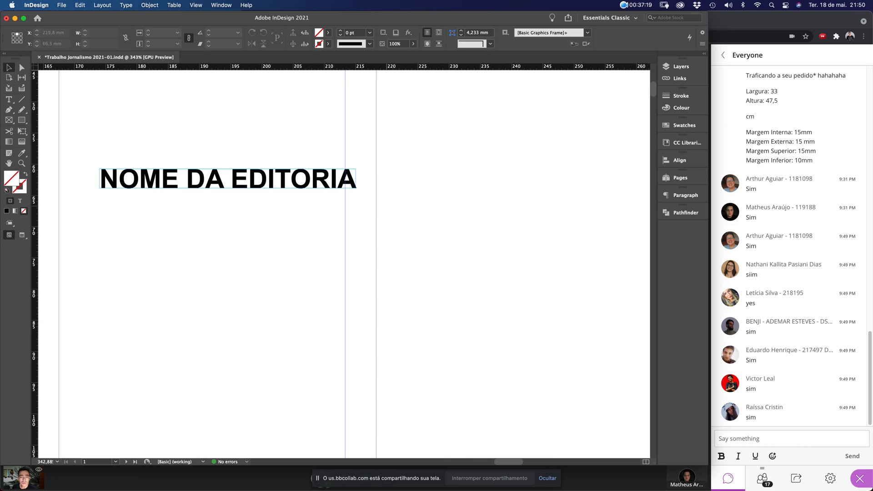
drag(317, 174, 288, 209)
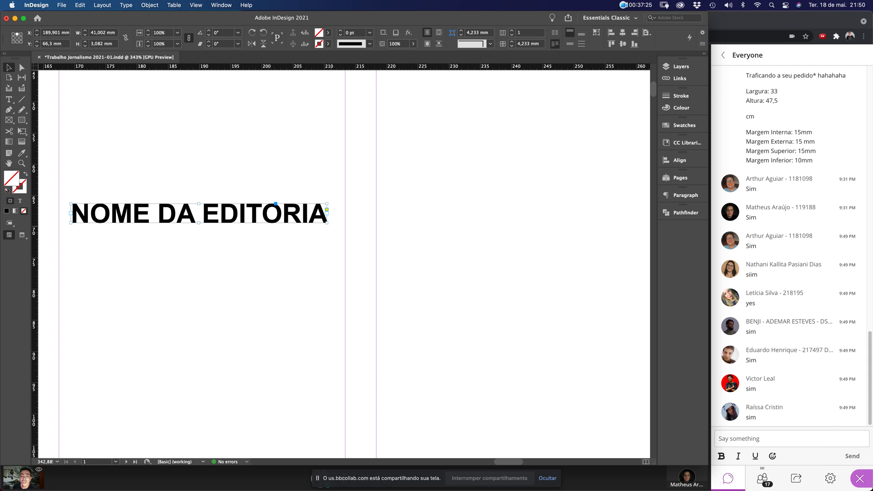
drag(327, 223, 375, 248)
drag(644, 247, 644, 246)
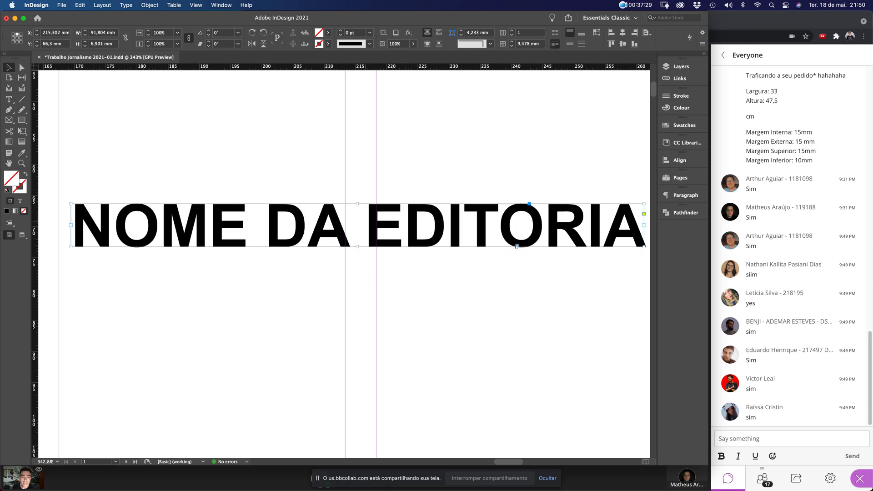
key(super+z)
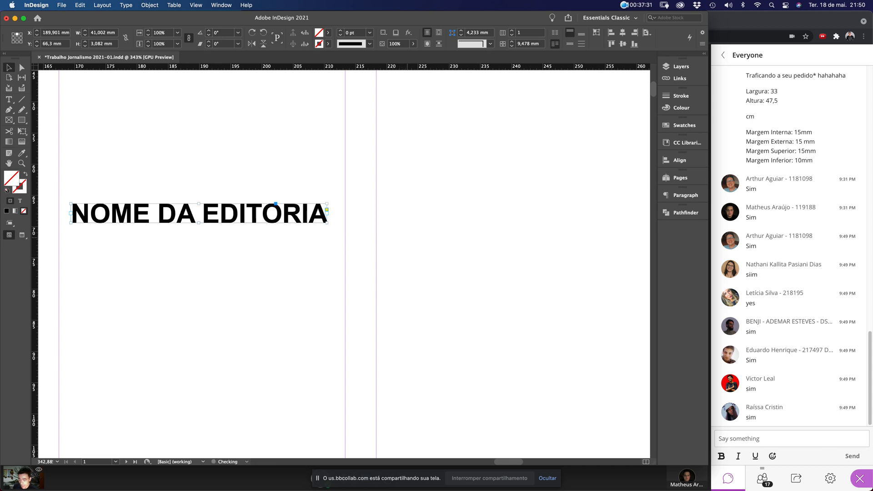
mouse_move(387, 66)
mouse_down()
mouse_move(433, 289)
mouse_move(388, 66)
mouse_up()
drag(35, 222, 35, 223)
drag(327, 223, 321, 253)
key(super+alt+c)
drag(327, 223, 528, 237)
key(super+z)
key(super+0)
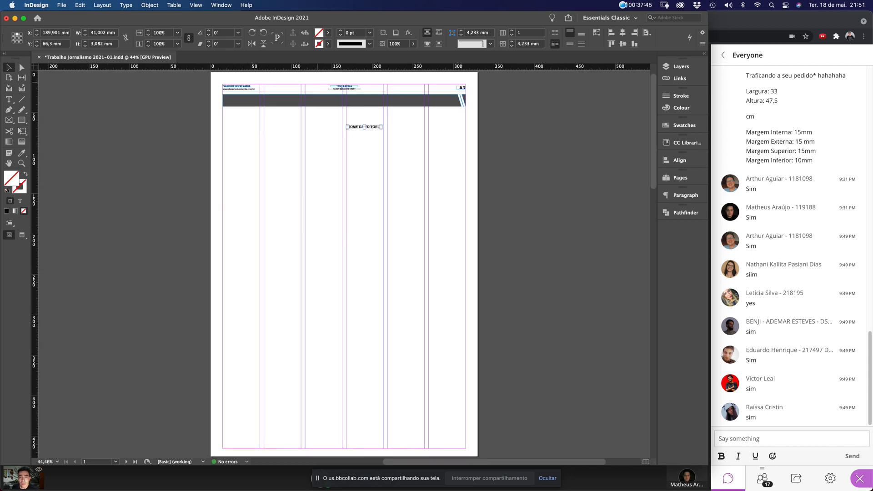
Move the title frame into the dark band, enlarging it over the band's right part
drag(320, 106, 427, 187)
drag(259, 311, 535, 236)
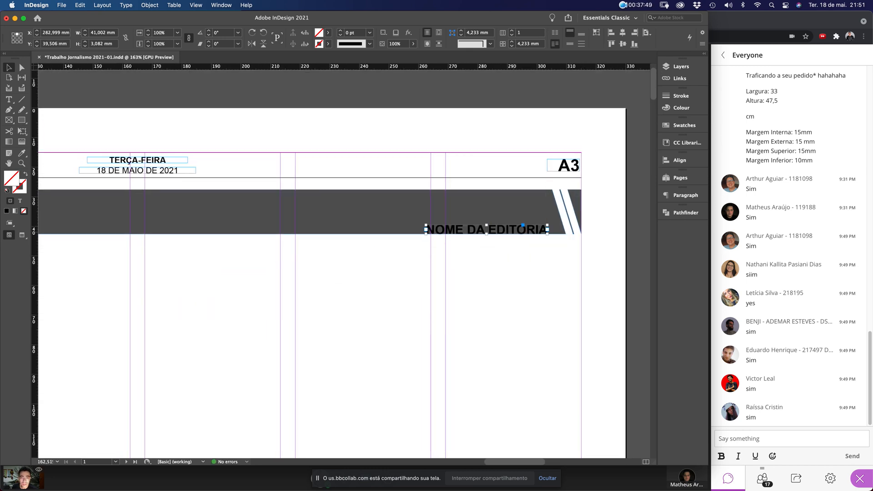
double_click(509, 230)
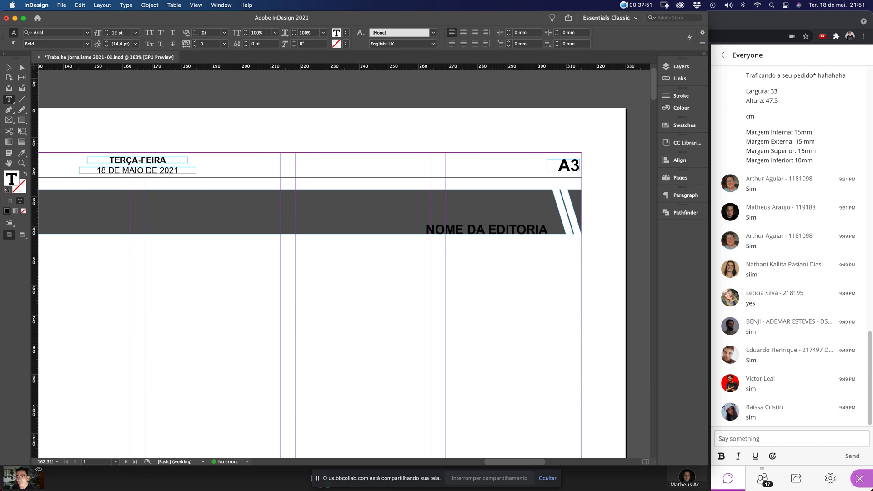
key(Escape)
drag(425, 226, 345, 189)
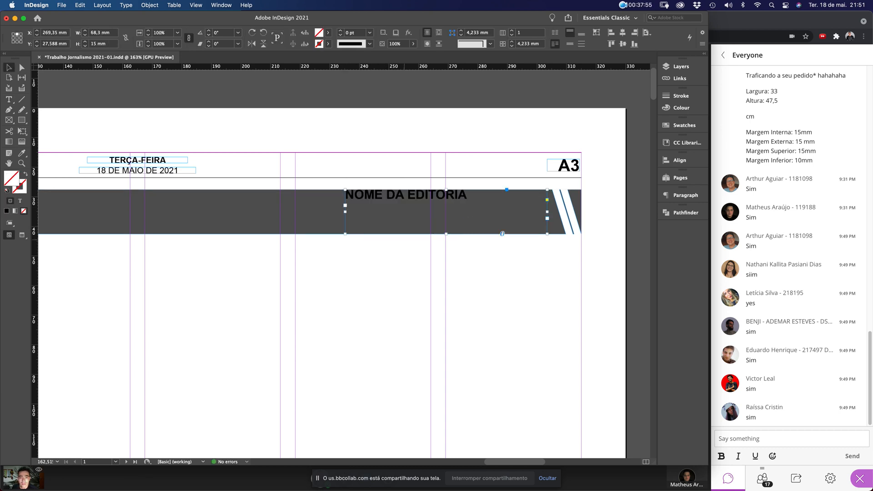
Right-align the section name and set its font size to 40 pt
double_click(470, 206)
key(super+a)
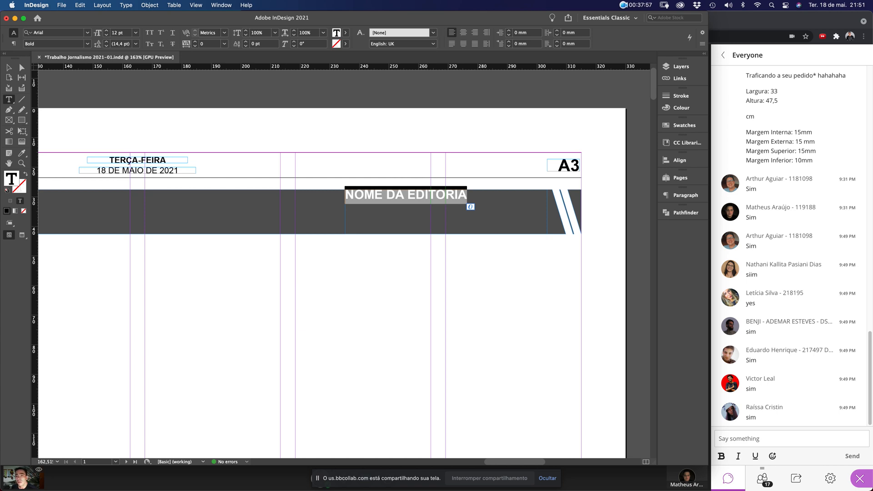
key(super+shift+r)
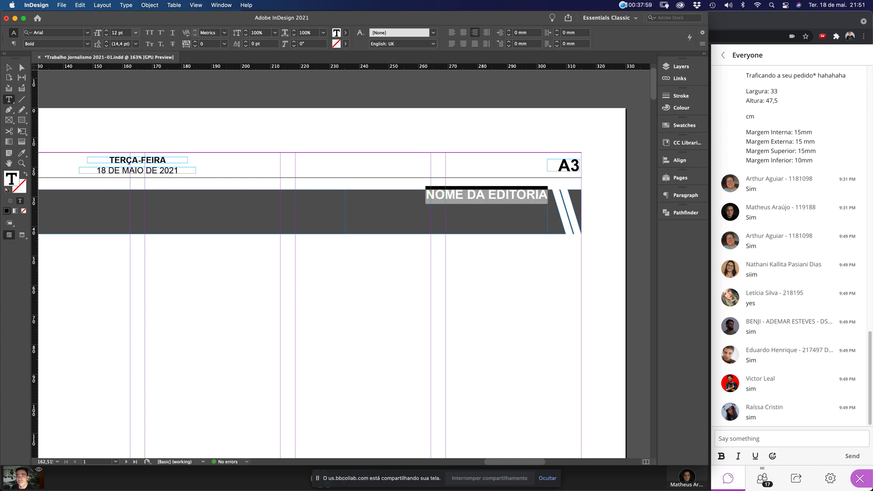
click(121, 32)
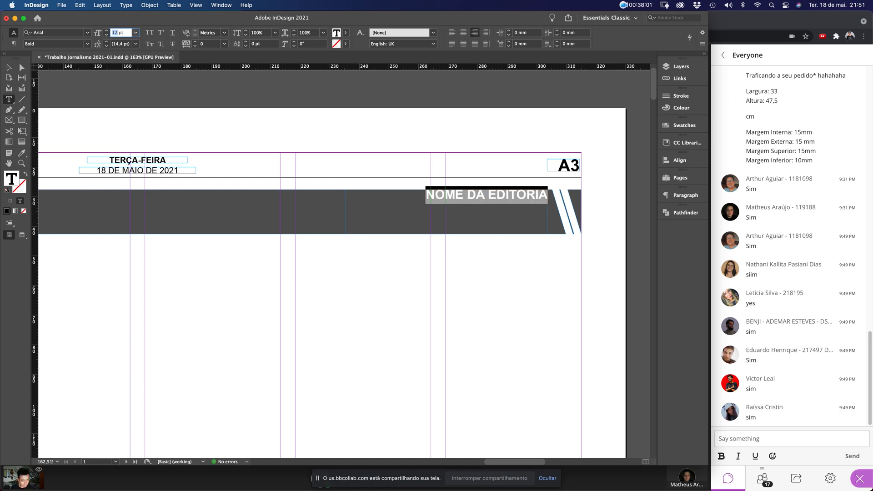
text(20)
key(Return)
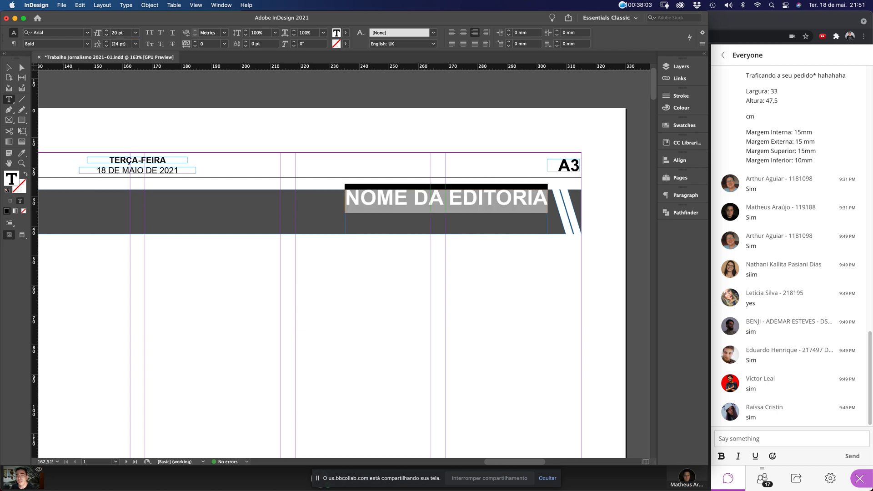
double_click(115, 32)
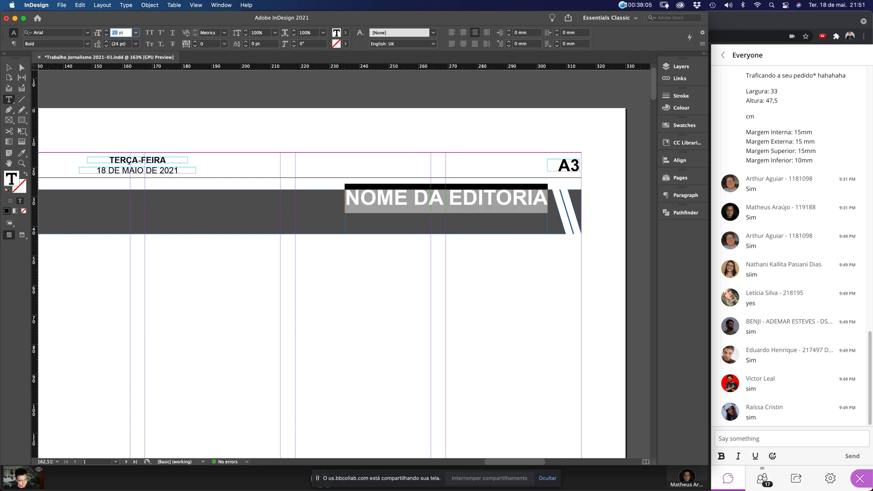
key(Return)
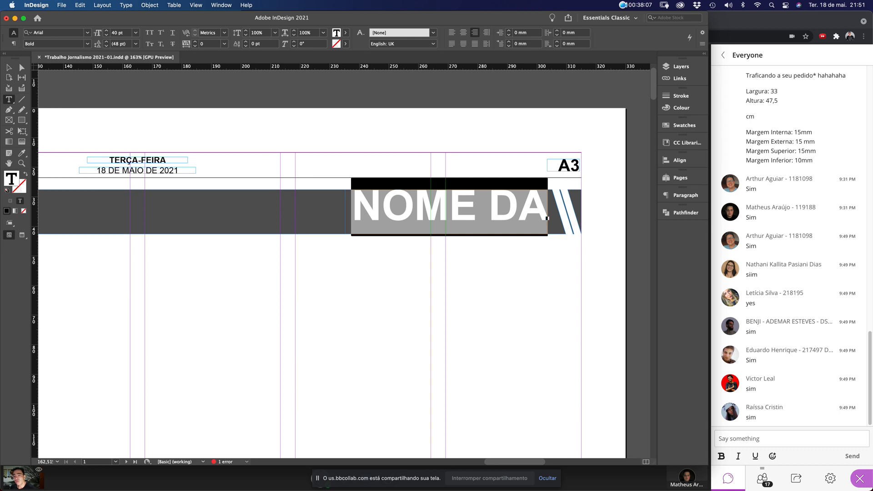
Widen the frame, fit it to the text, and lower it within the band
key(Escape)
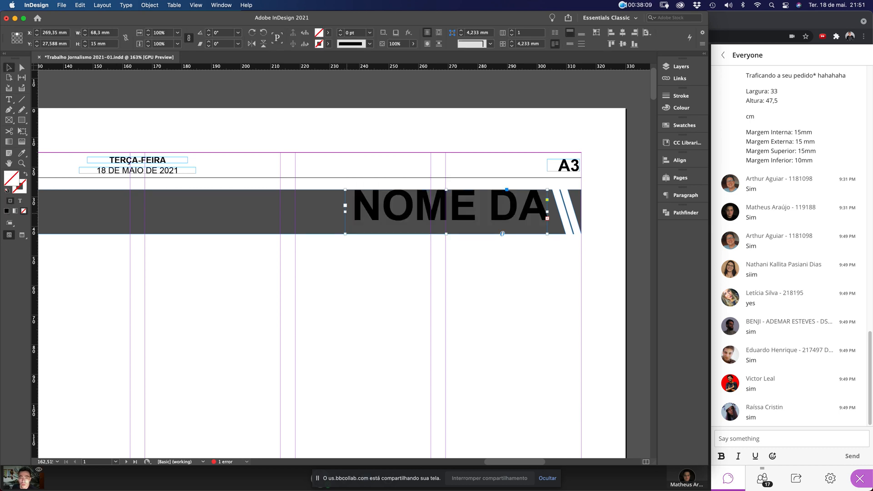
drag(345, 205, 124, 206)
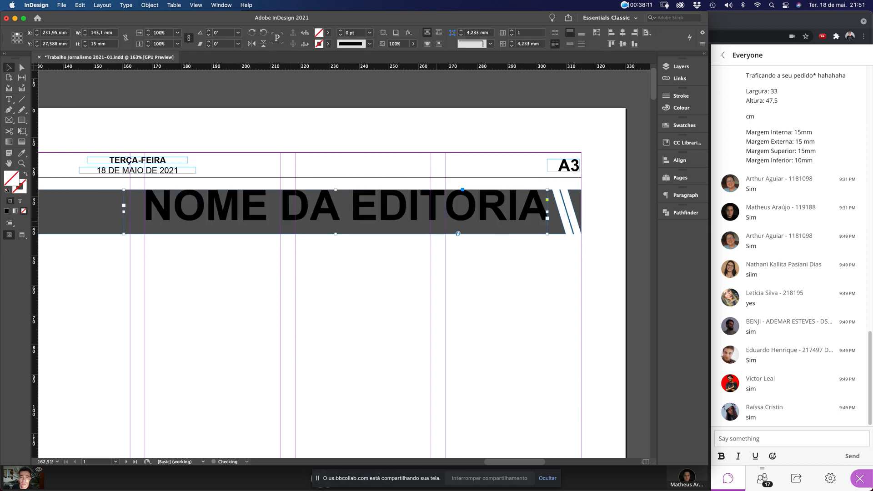
key(super+alt+c)
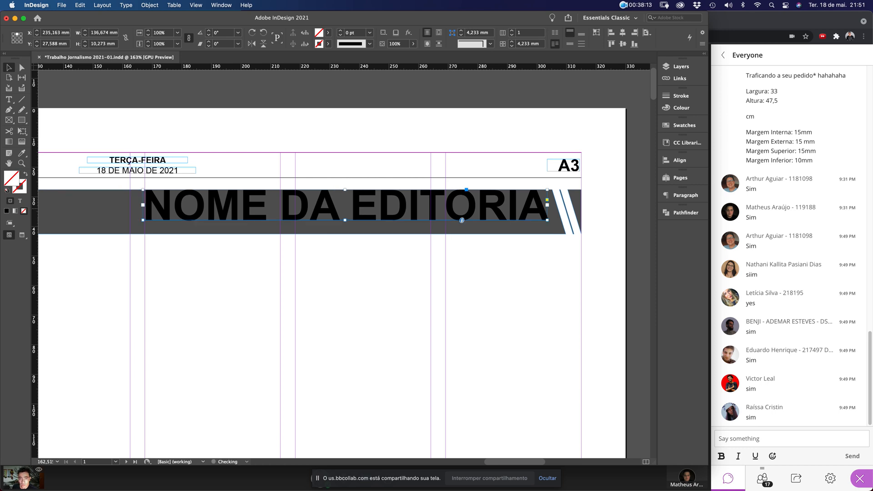
drag(462, 220, 509, 226)
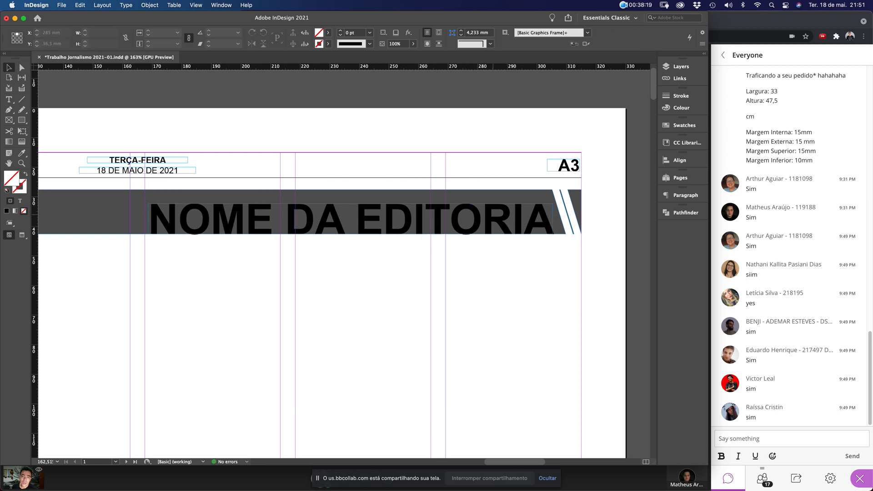
Colour the section name text white with the [Paper] swatch
double_click(467, 233)
key(ctrl+a)
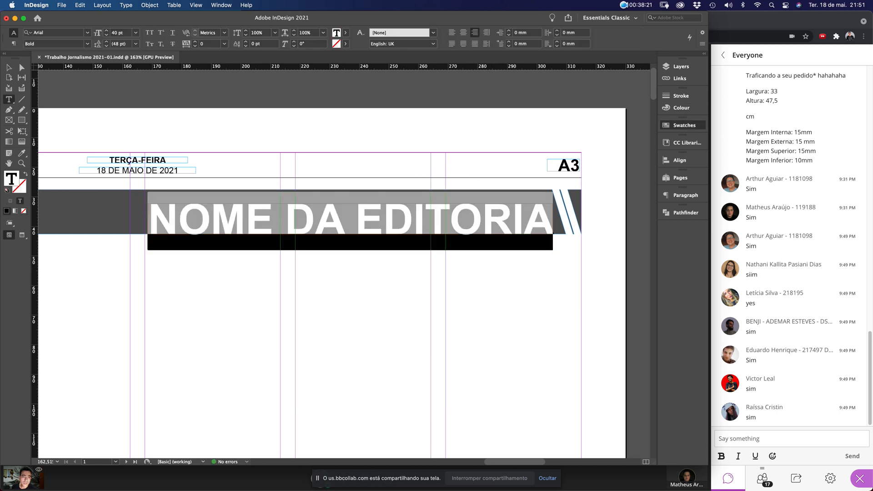
click(682, 125)
click(579, 168)
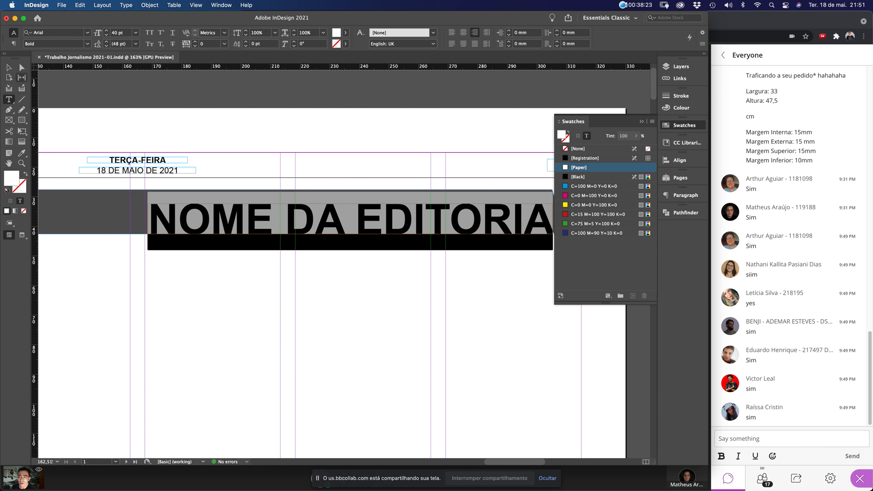
click(9, 67)
Show the whole page and save the document
drag(195, 228, 132, 231)
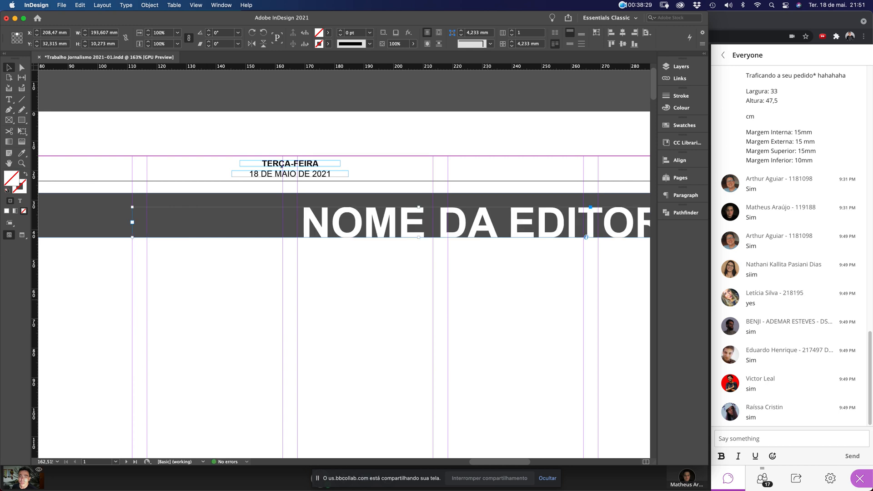
click(447, 268)
key(super+0)
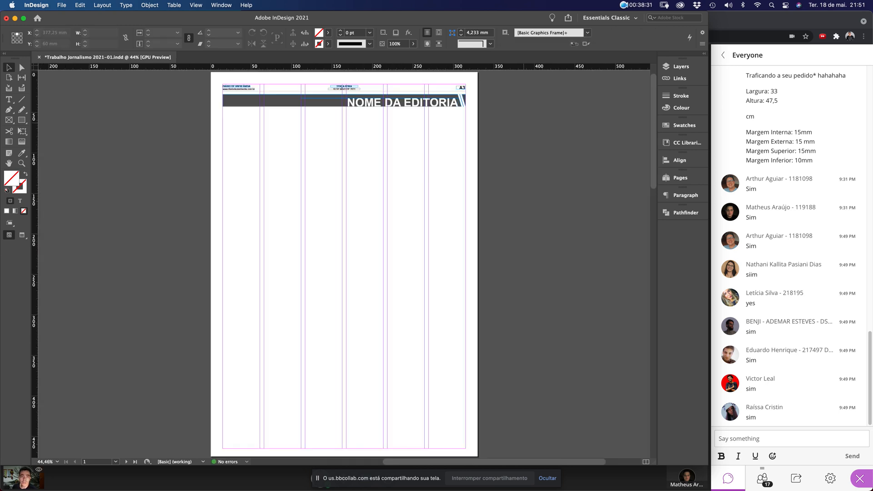
key(super+s)
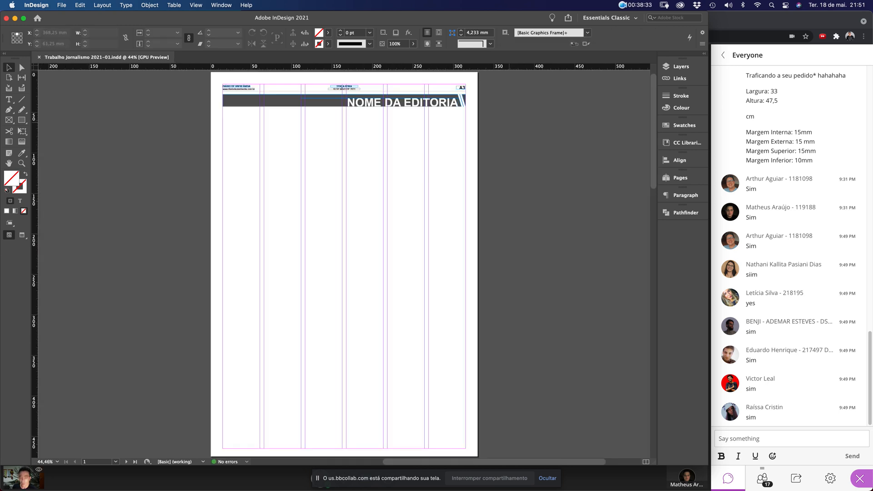
Close the document and reopen Trabalho Jornalismo 2021-01.indd
key(super+w)
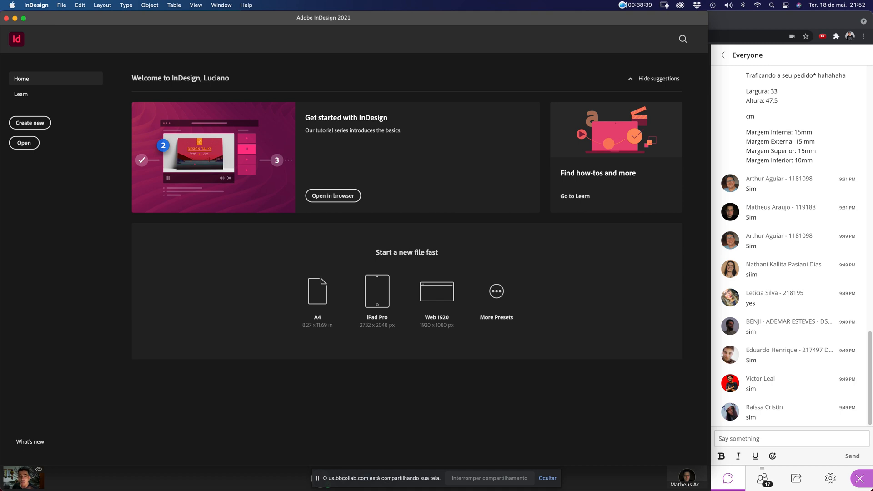
key(super+o)
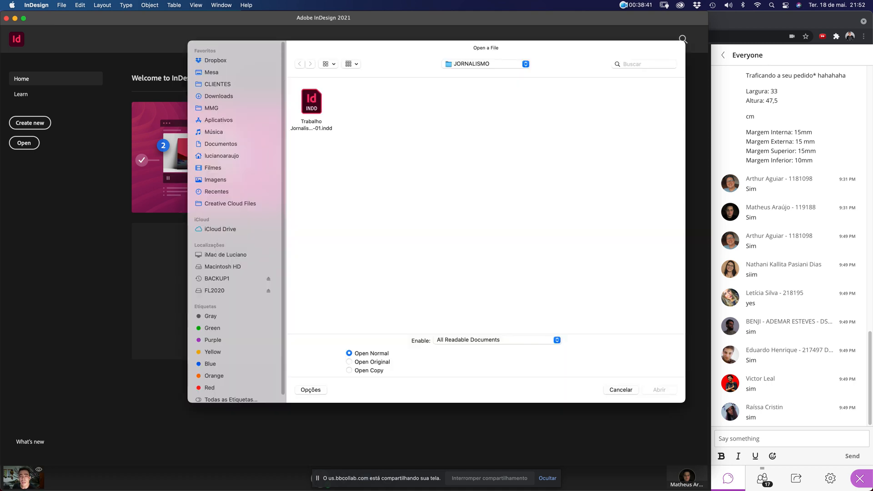
double_click(312, 102)
Zoom to the header and select all of the section name text
drag(480, 86, 293, 133)
double_click(346, 237)
key(super+a)
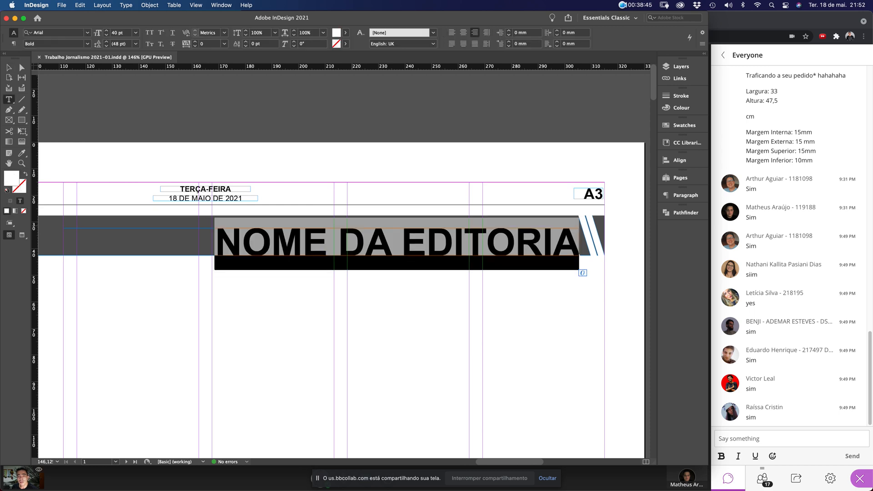
text(Cidade)
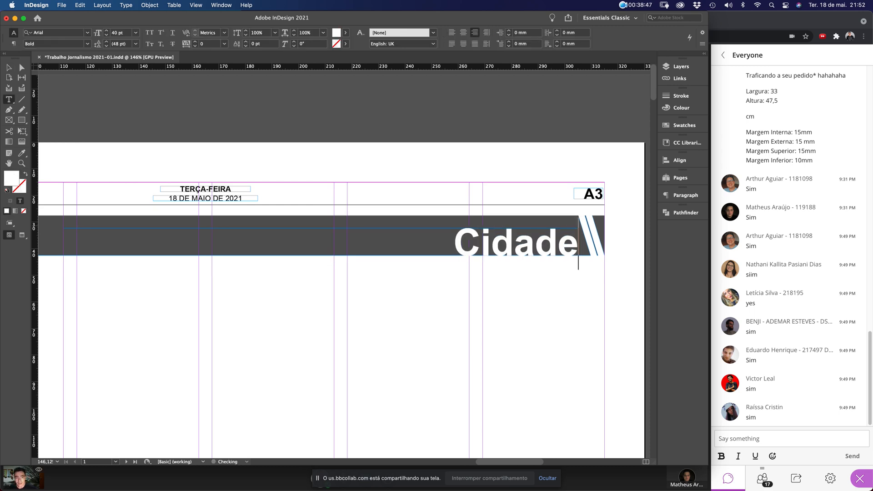
text(a)
key(BackSpace)
text(s)
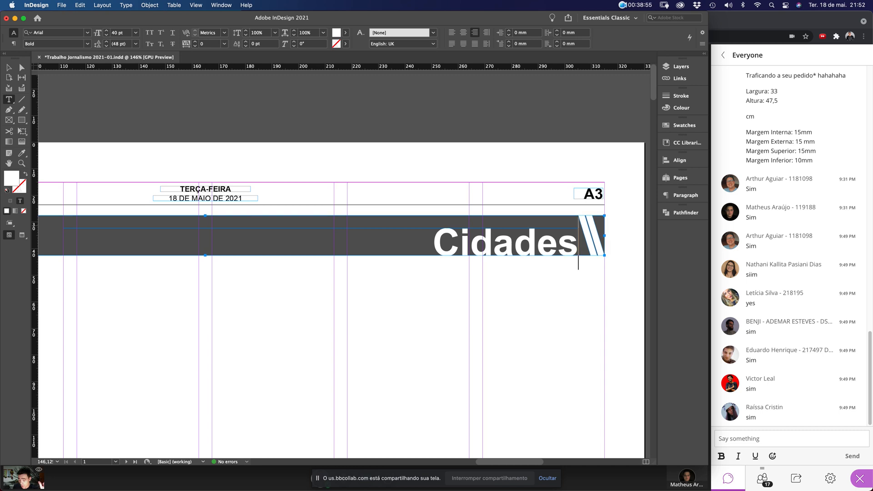
key(BackSpace)
text(a)
key(super+z)
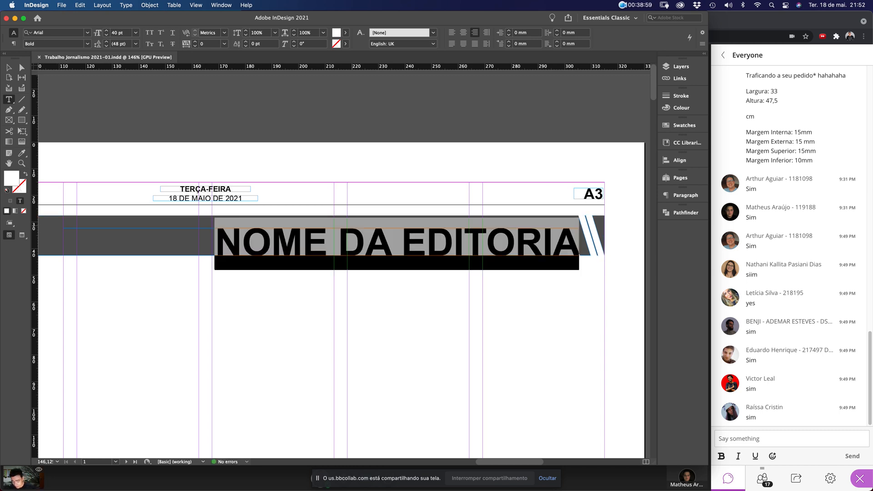
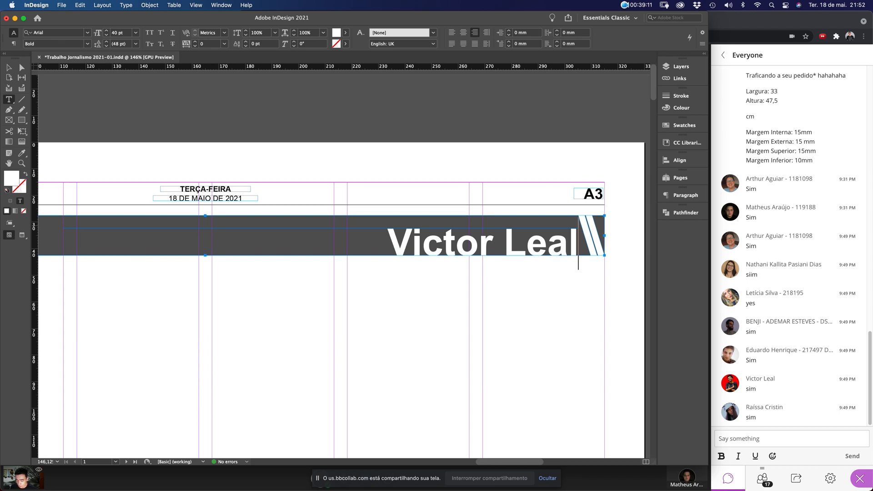
key(ctrl+z)
key(ctrl+z)
key(ctrl+z)
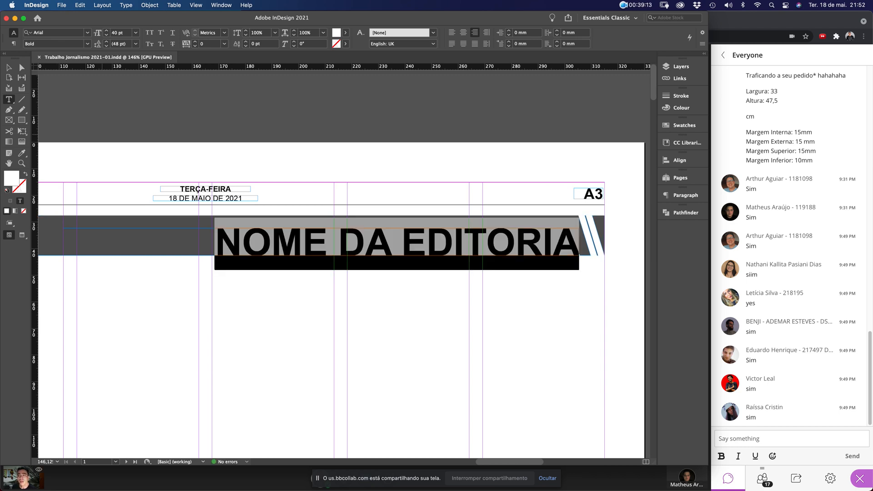
key(Escape)
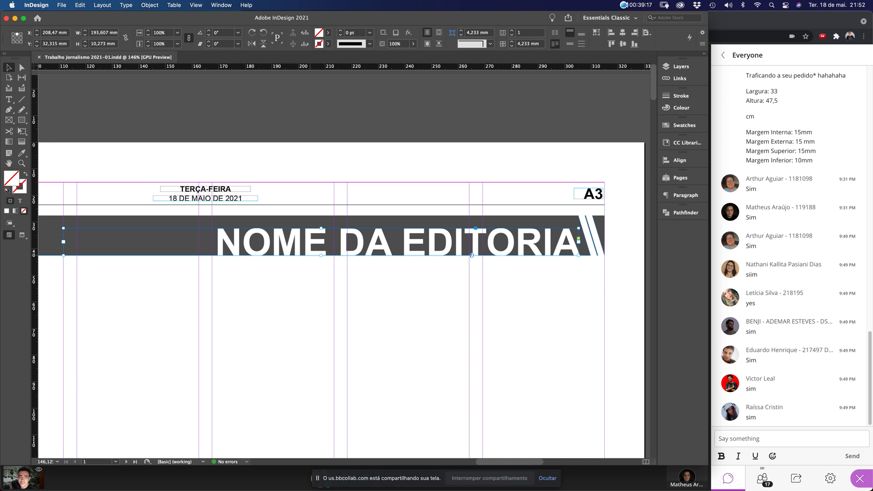
Float the Paragraph panel and place the Character panel beside it
click(682, 195)
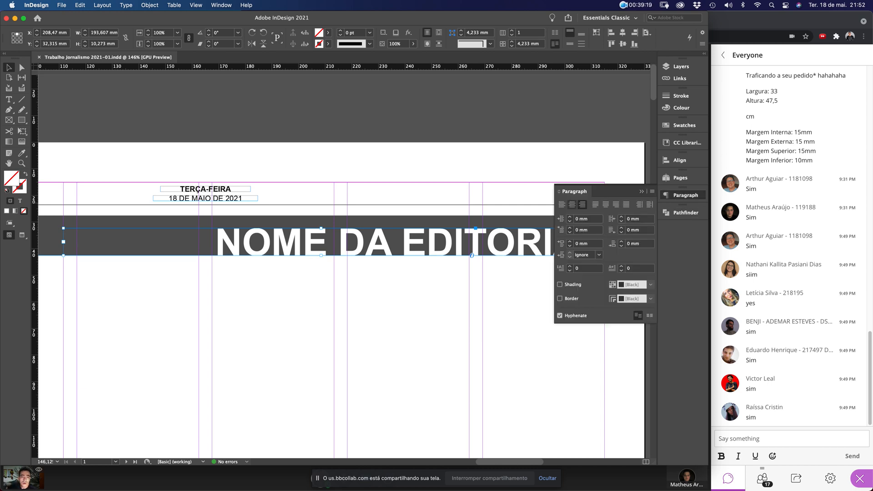
drag(574, 191, 240, 297)
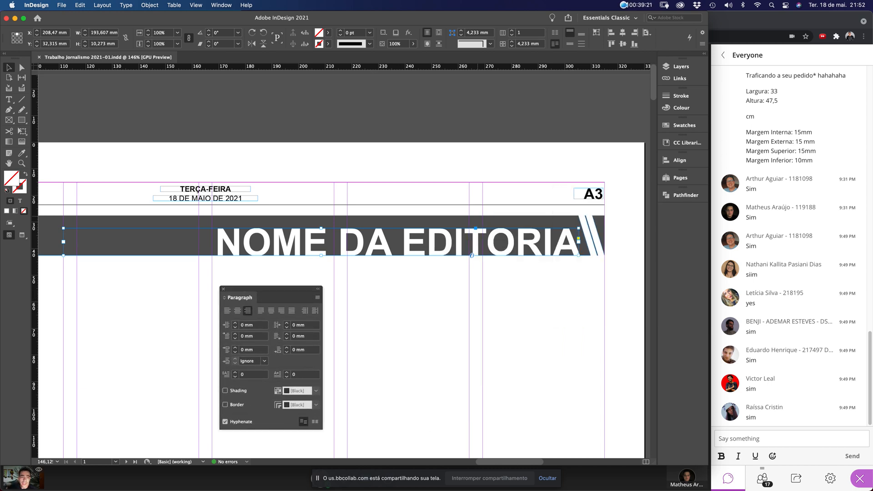
click(221, 6)
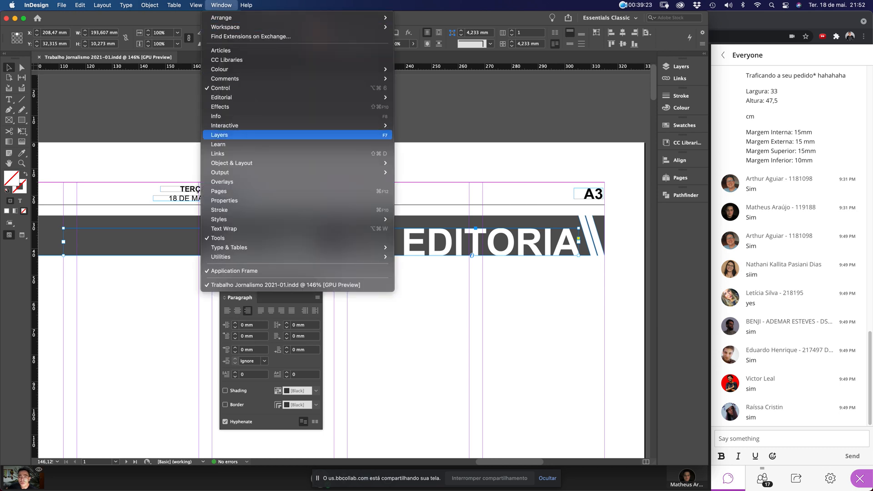
mouse_move(228, 247)
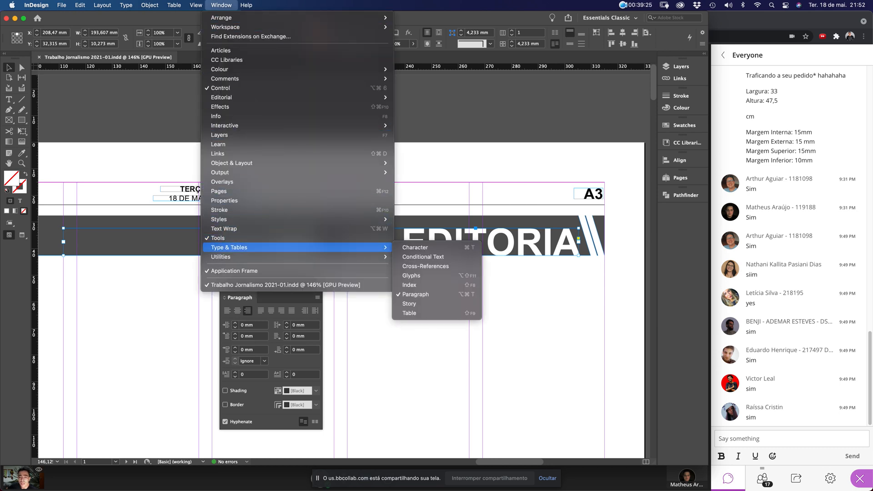
click(416, 248)
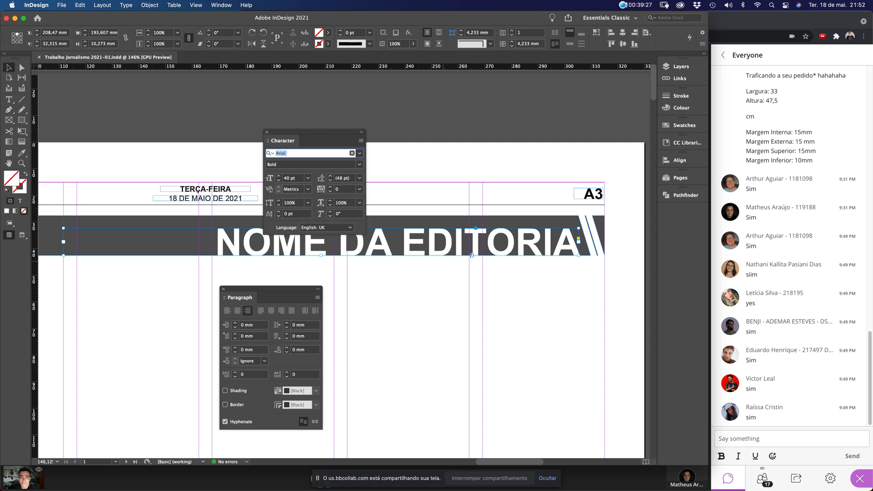
drag(296, 140, 371, 296)
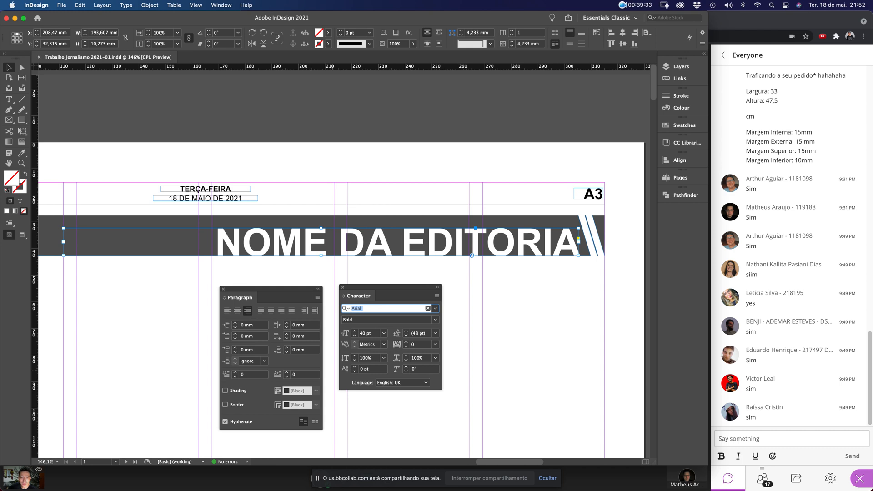
Change the headline's language from Czech to Portuguese: Brazilian
click(402, 382)
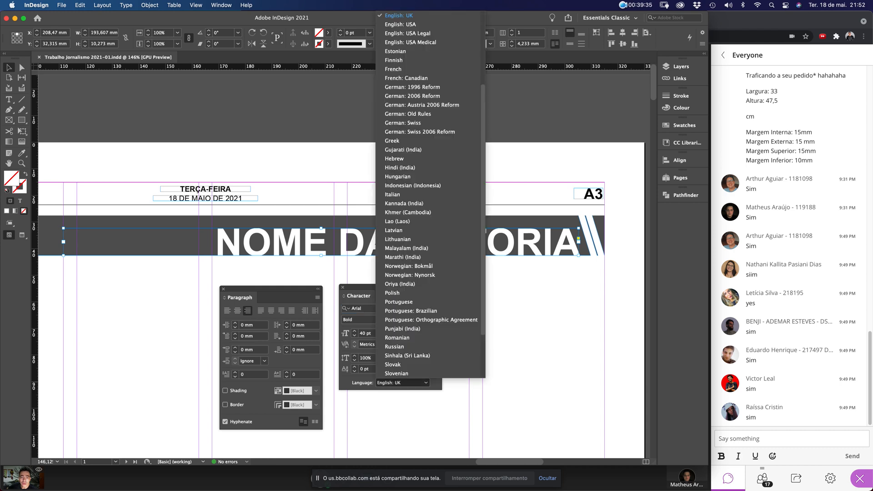
scroll(430, 228, down, 3)
scroll(430, 227, up, 8)
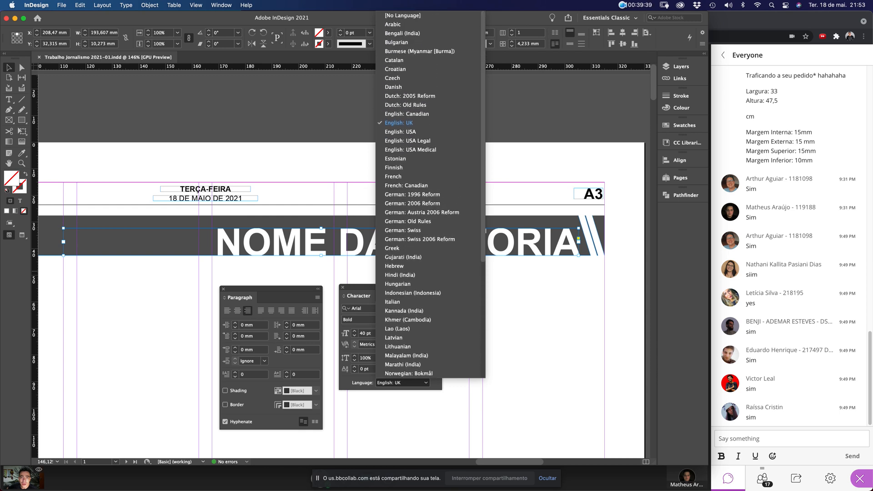
click(393, 77)
click(403, 383)
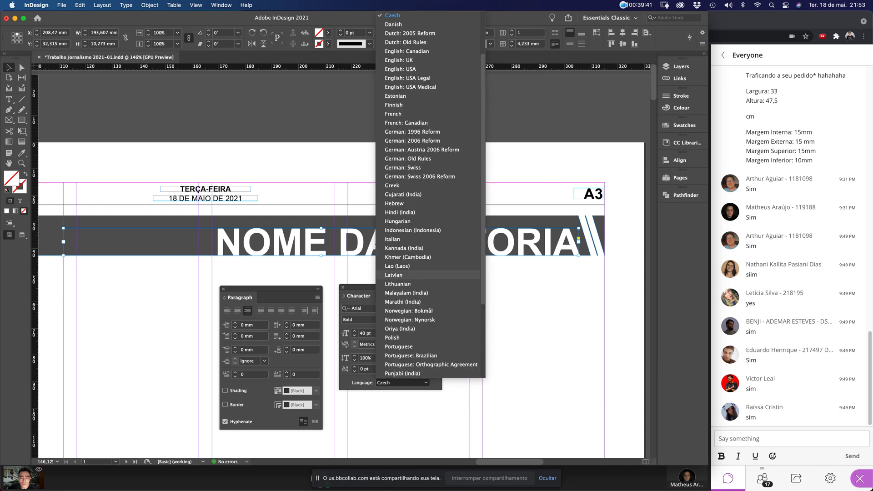
scroll(409, 249, down, 4)
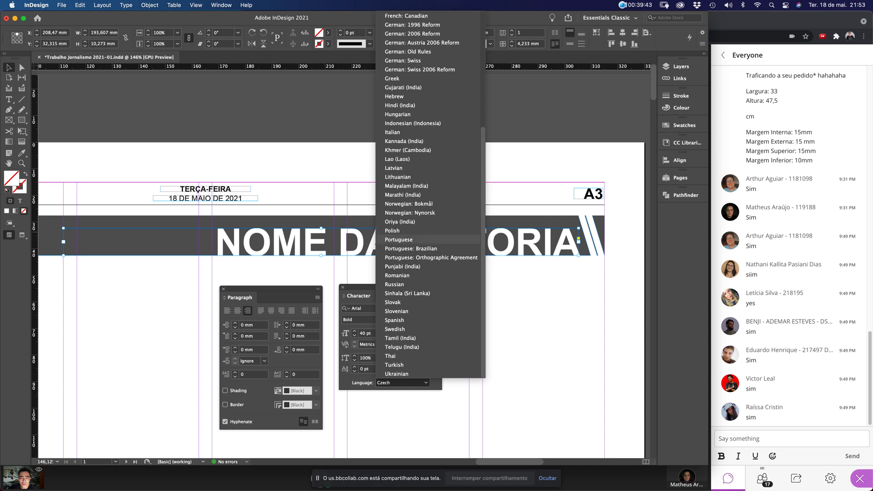
click(409, 248)
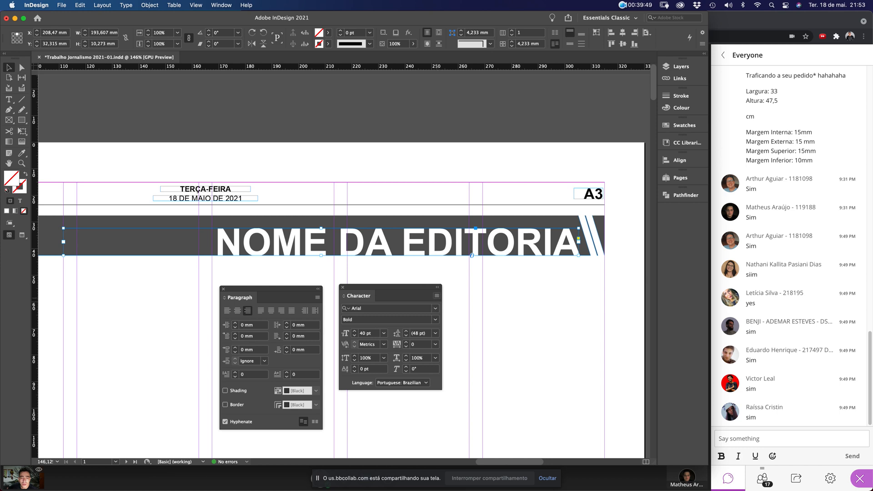
Open the Character panel's flyout menu of extra formatting options
click(436, 295)
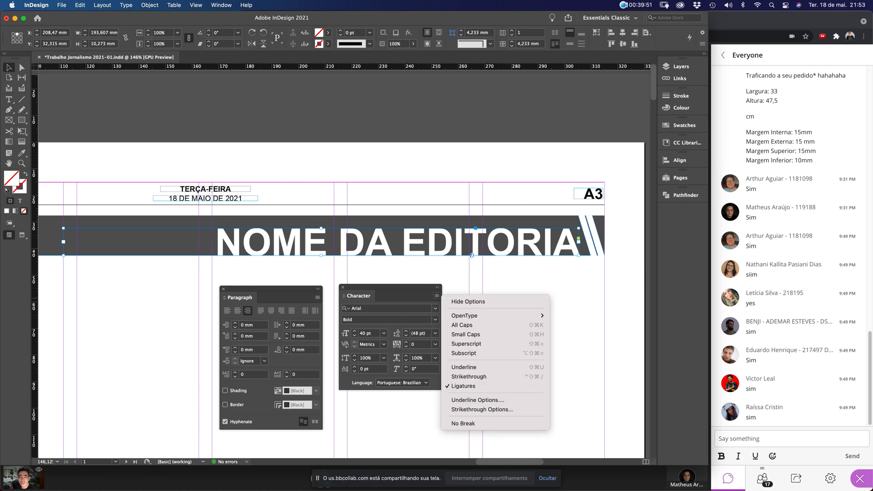
click(436, 295)
click(437, 296)
mouse_move(465, 316)
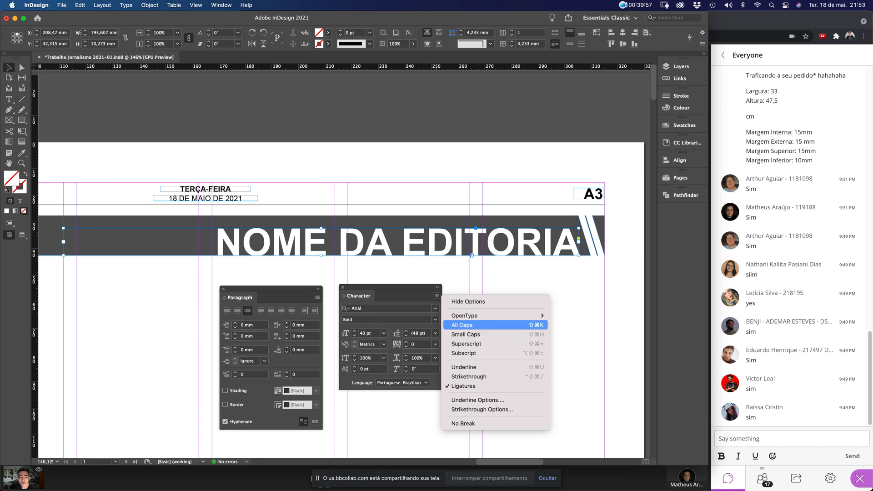
Apply All Caps to the headline and select all of its text
click(468, 324)
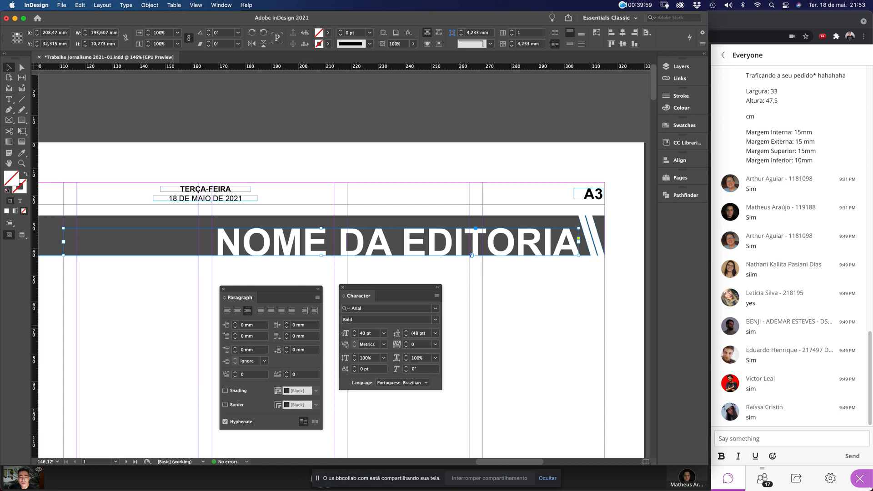
click(529, 292)
double_click(427, 243)
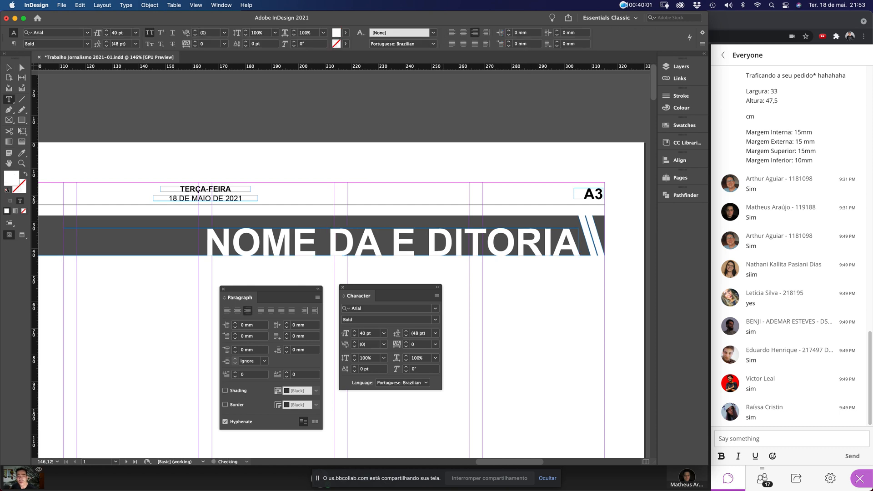
key(super+a)
Retype the headline as 'NOME DA EDITORIA' after test strings and exit text editing
text(HJCBKDFKGJHDFJKH)
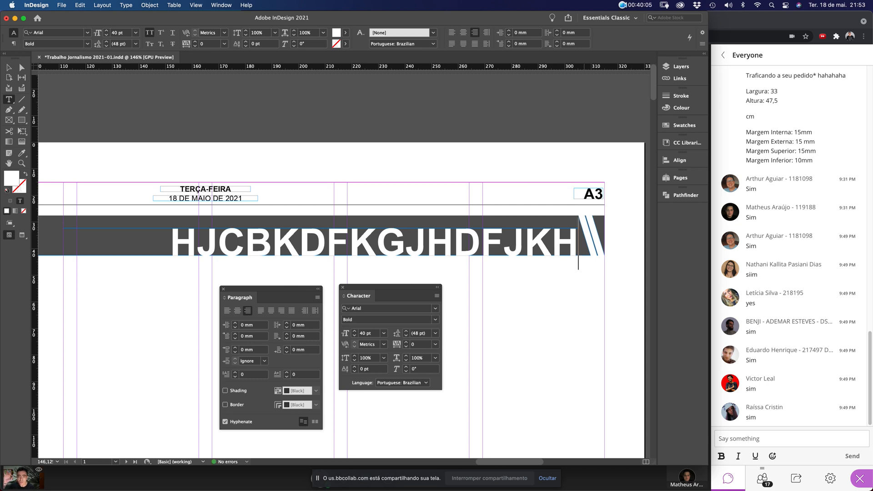
key(BackSpace)
key(BackSpace)
key(BackSpace)
key(BackSpace)
key(BackSpace)
key(BackSpace)
key(BackSpace)
key(BackSpace)
key(BackSpace)
key(BackSpace)
key(BackSpace)
key(BackSpace)
key(BackSpace)
key(BackSpace)
key(BackSpace)
key(BackSpace)
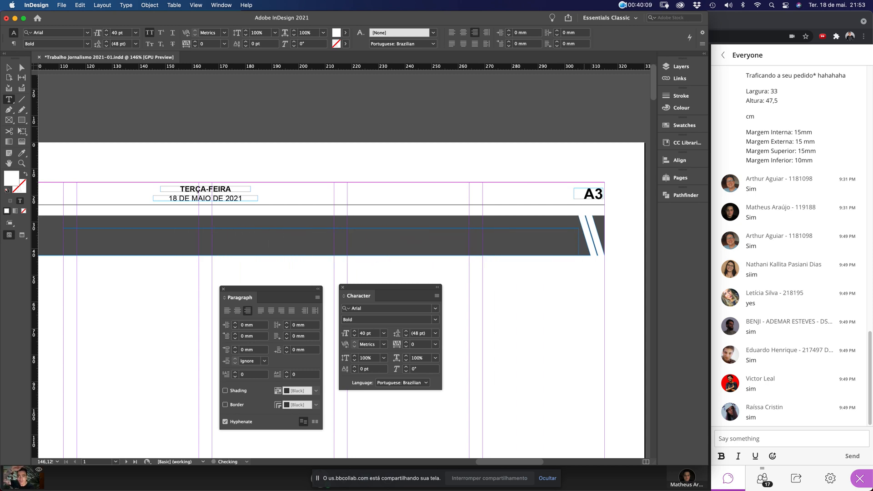
text(HVHJVBJHBJHB)
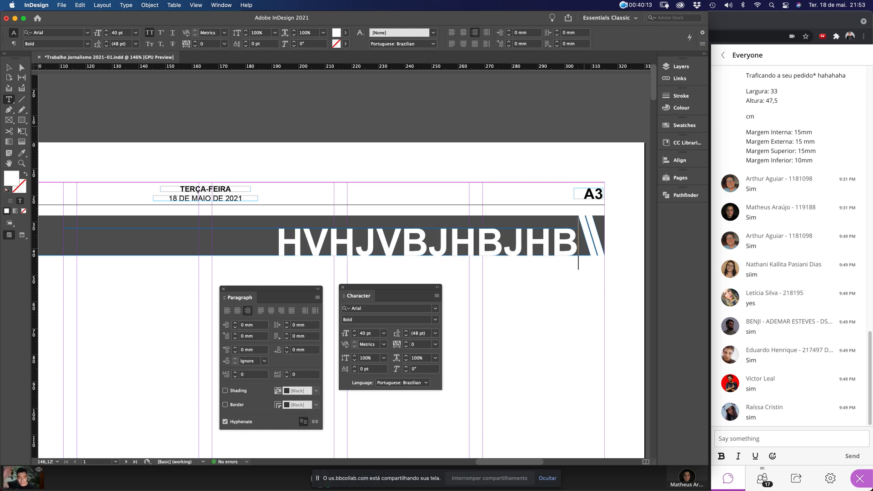
key(super+a)
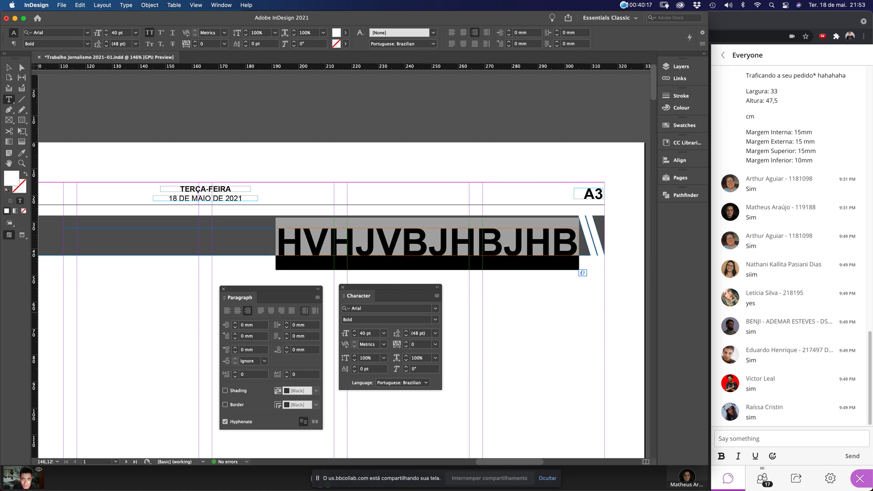
text(NOME)
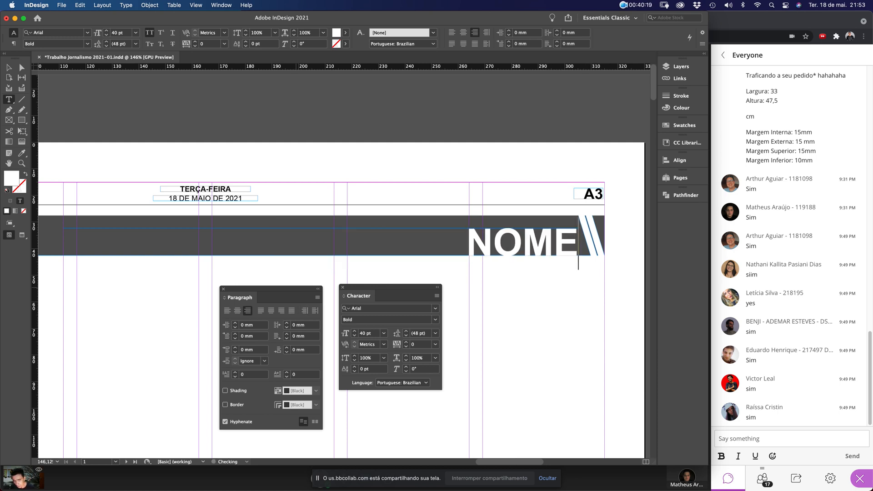
text( DA EDITORIA)
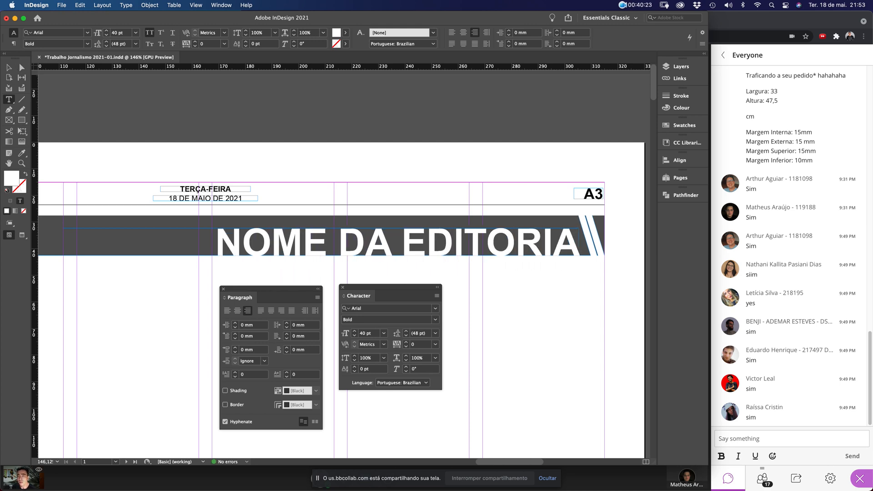
key(Escape)
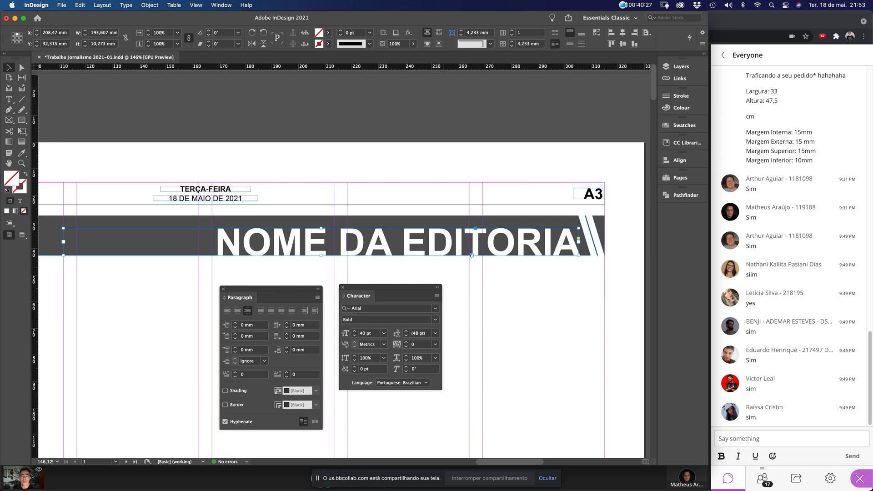
Choose All Caps from the Character panel menu, keeping the language Portuguese: Brazilian
click(437, 295)
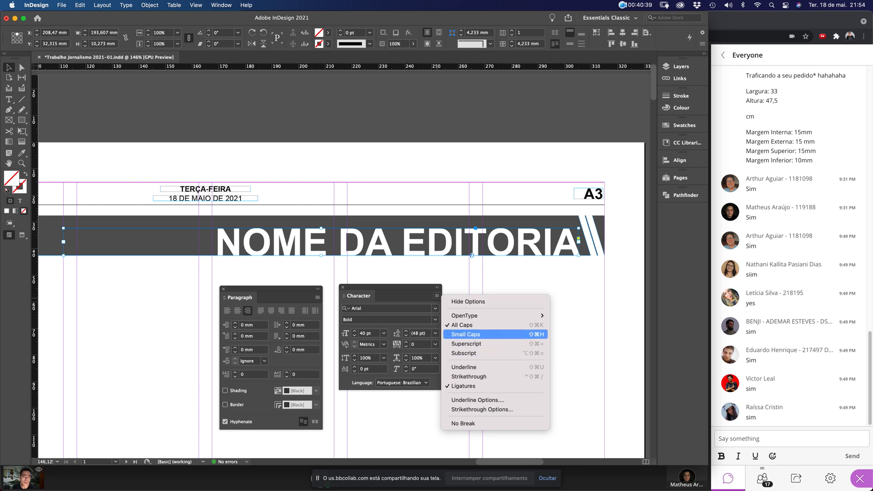
click(359, 288)
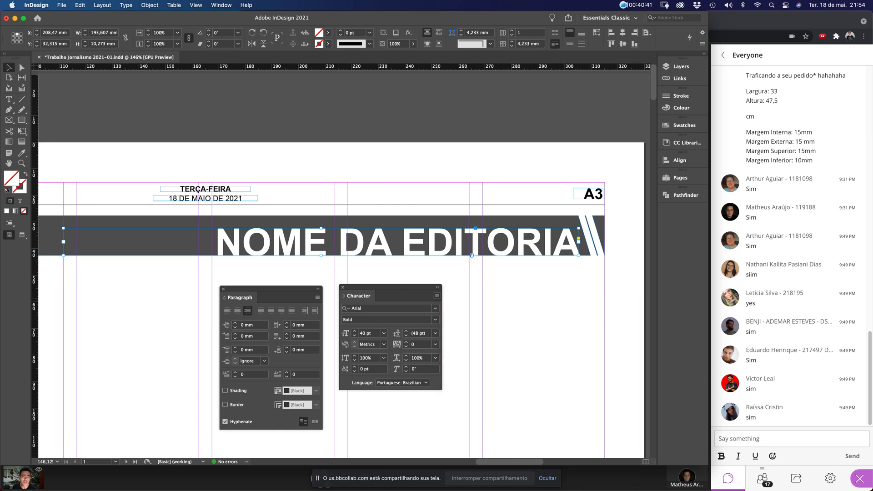
drag(359, 287, 363, 294)
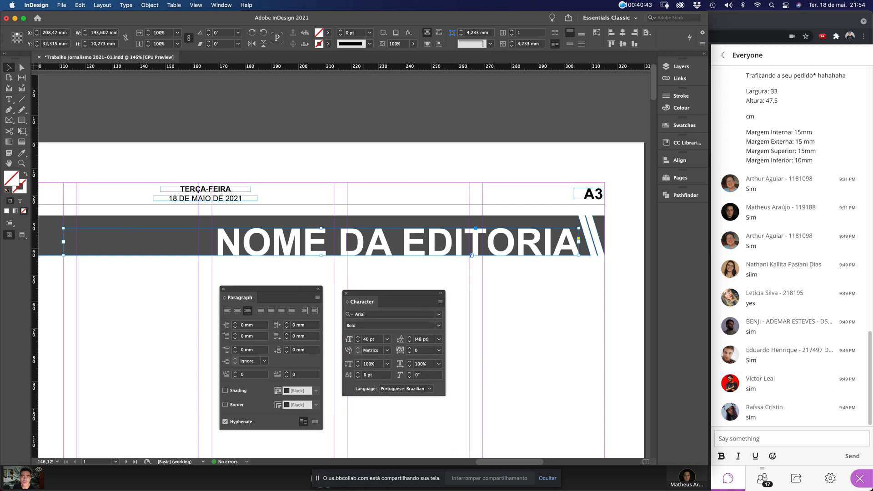
click(222, 6)
mouse_move(228, 247)
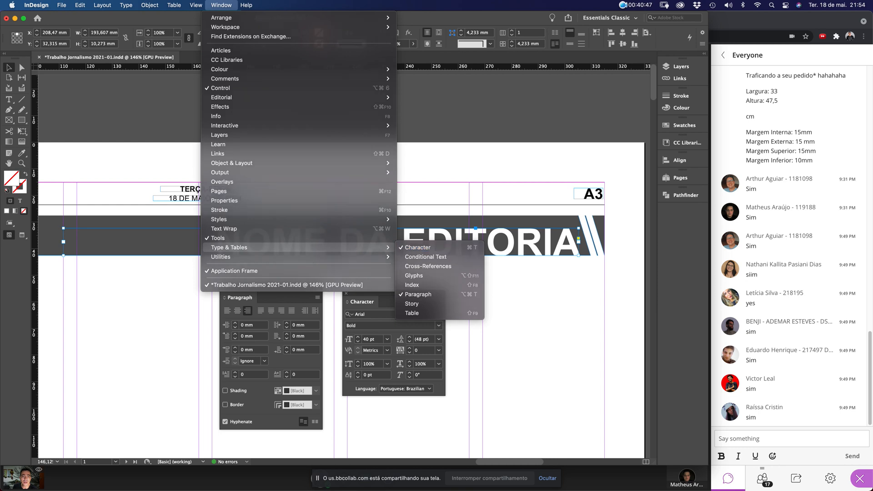
click(504, 278)
click(440, 302)
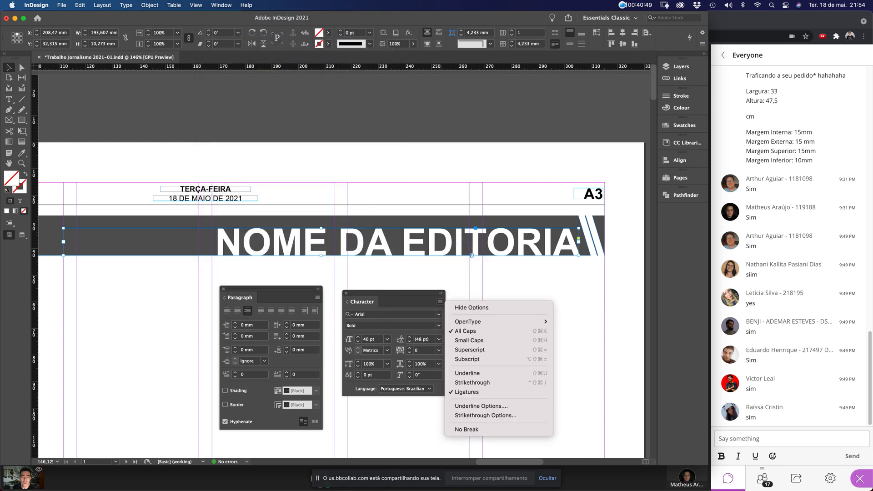
key(Escape)
click(440, 302)
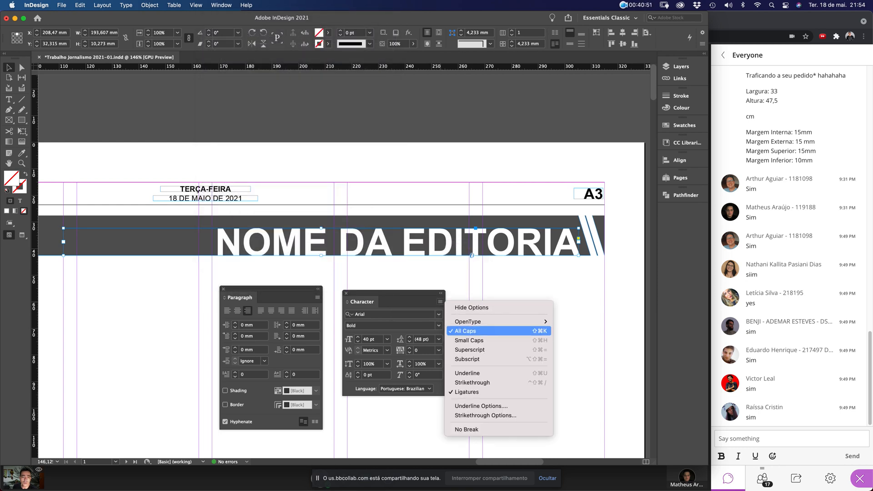
click(472, 331)
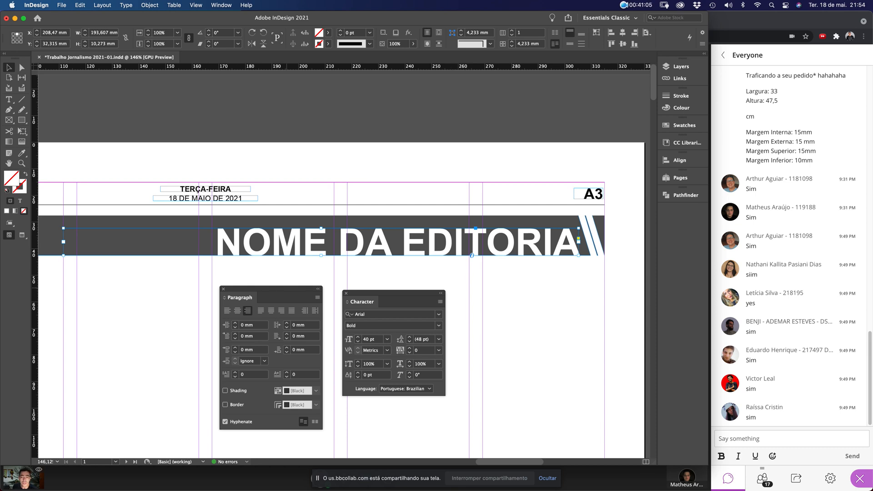
click(405, 388)
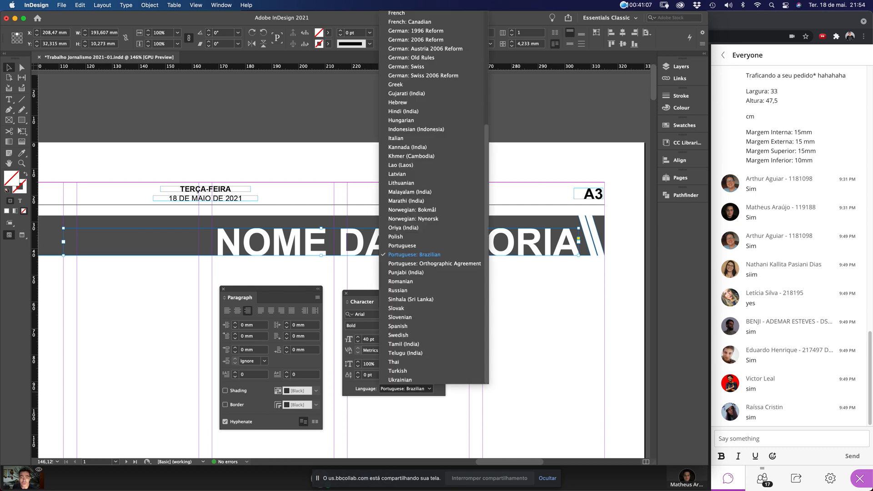
click(471, 255)
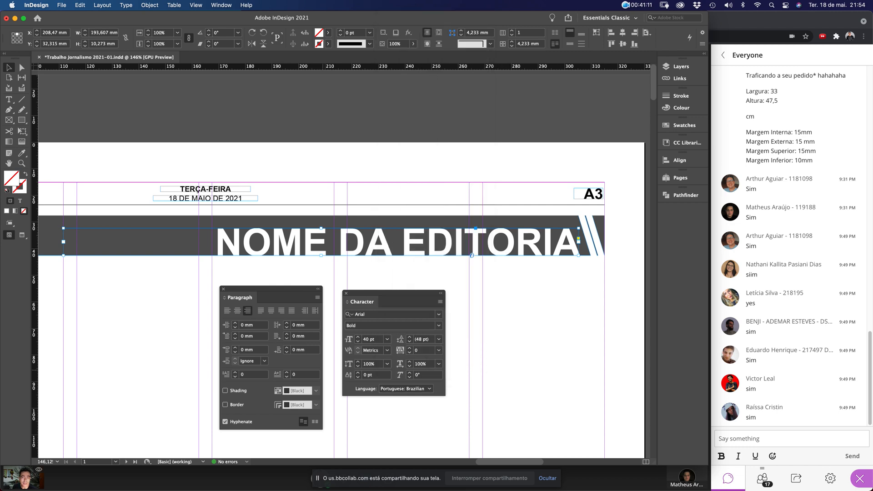
Turn off hyphenation for the section name and left-align the masthead name and website frames
drag(239, 297, 359, 95)
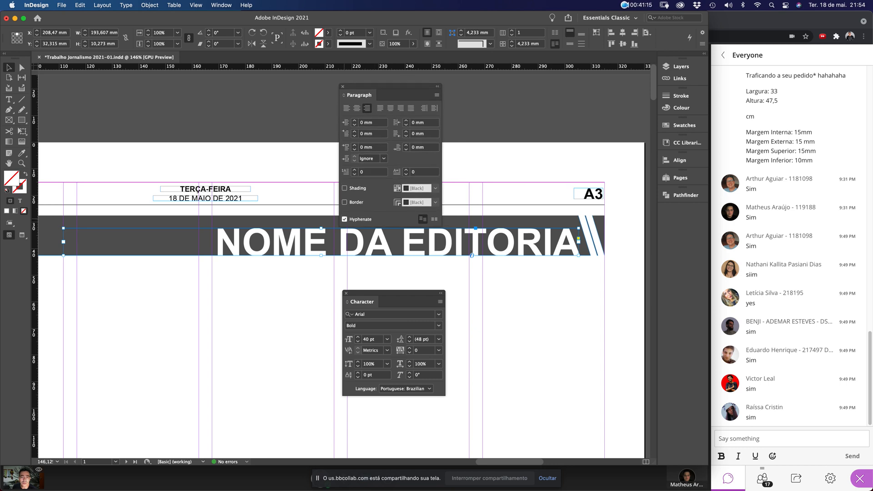
click(345, 219)
click(219, 200)
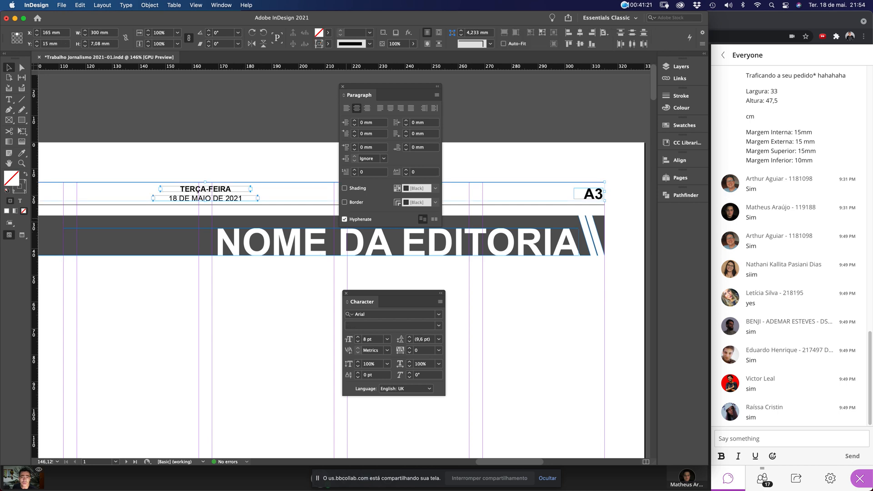
key(ctrl+z)
scroll(240, 160, left, 10)
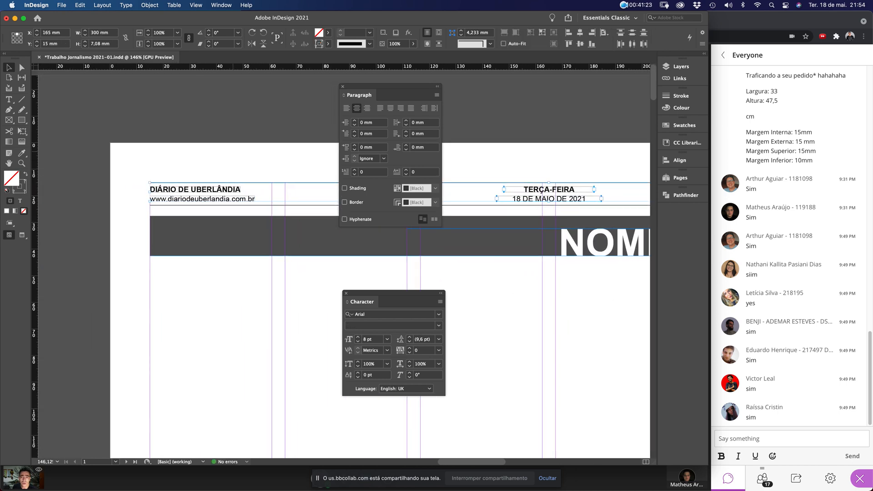
drag(208, 155, 232, 200)
click(346, 108)
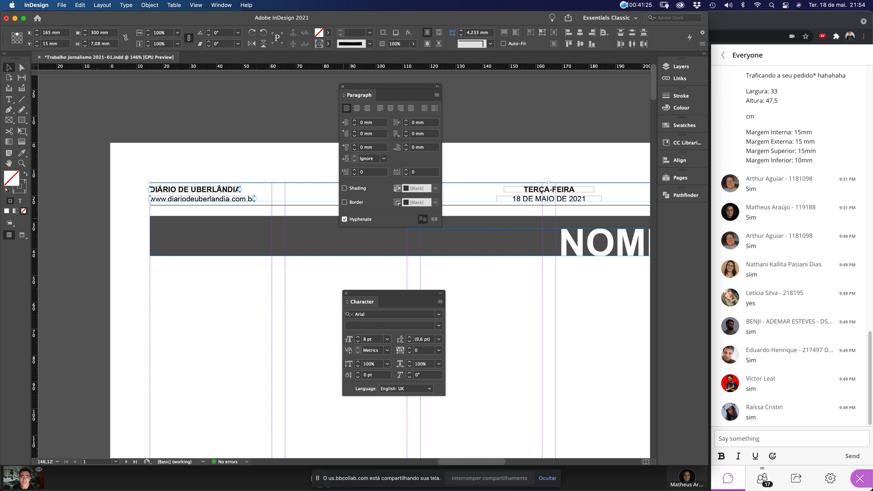
click(550, 290)
Stack the Paragraph and Character panels clear of the header and zoom onto the date
scroll(341, 273, right, 14)
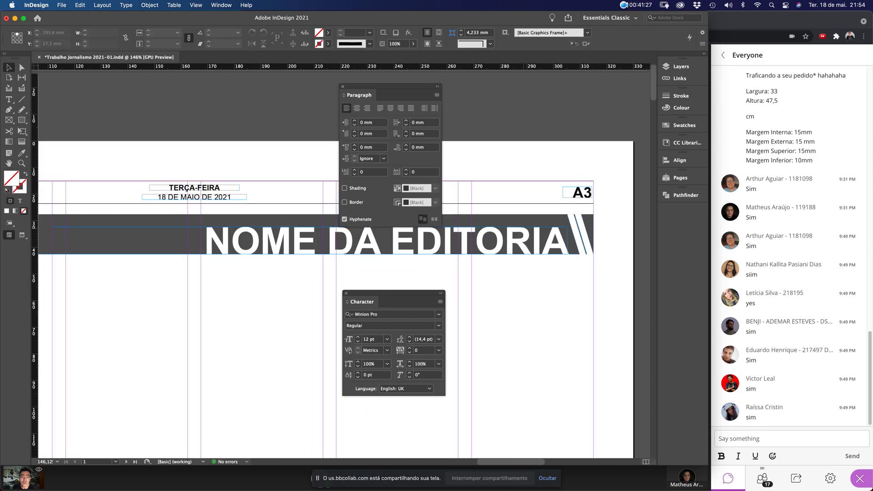
click(566, 190)
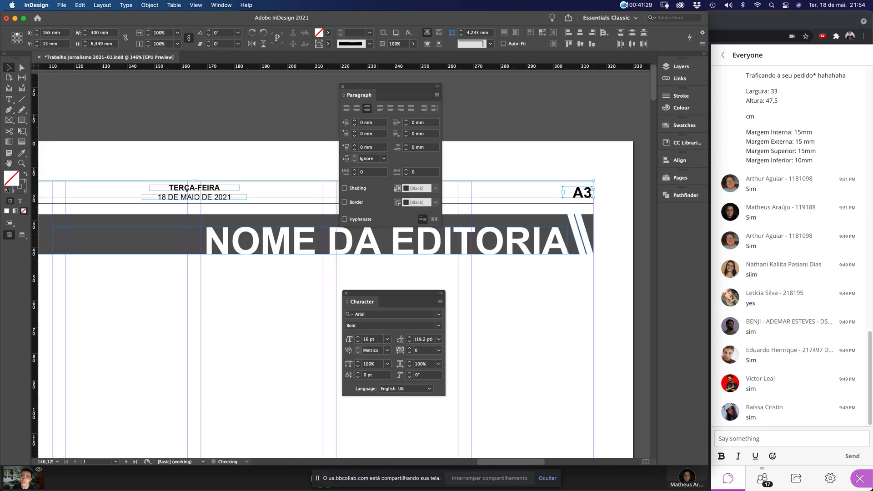
click(538, 312)
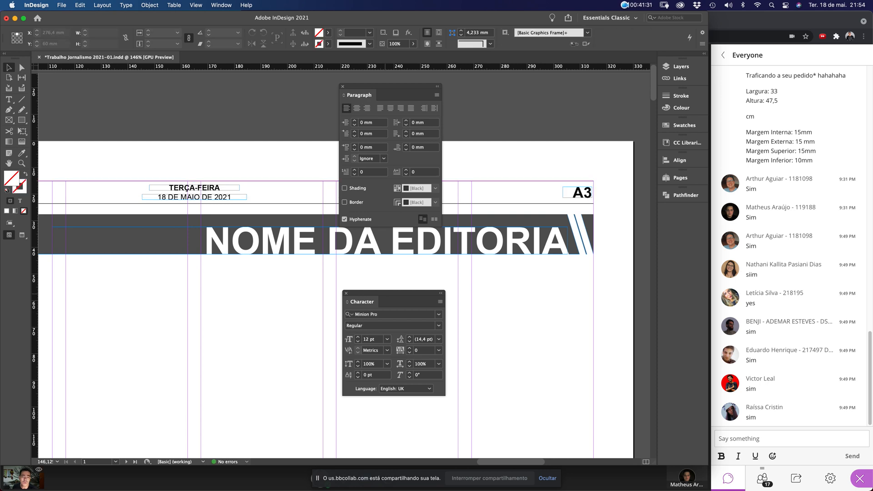
drag(396, 293, 471, 301)
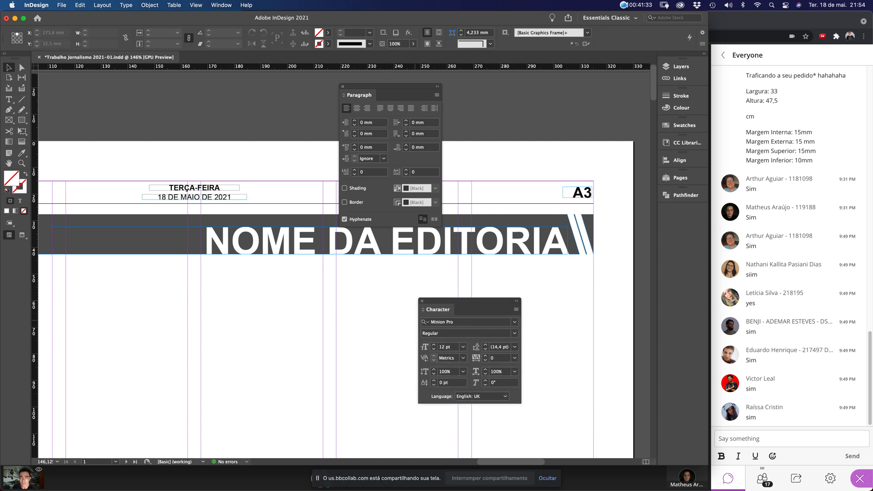
key(super+0)
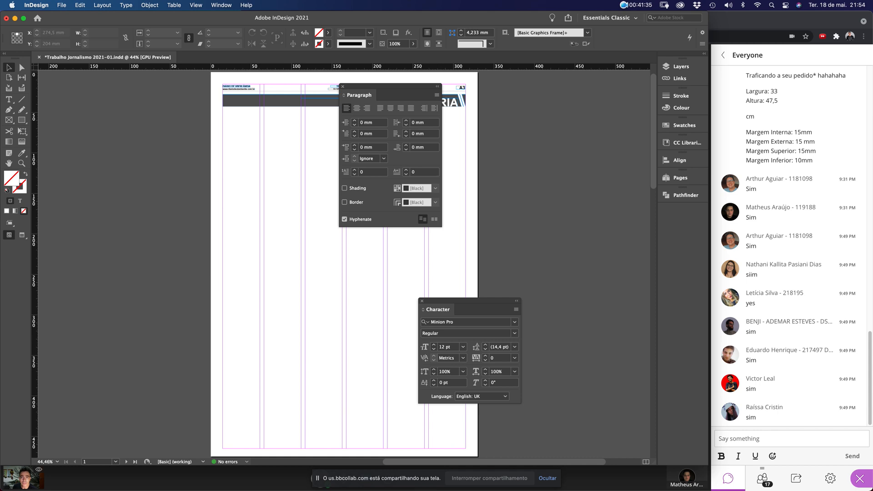
drag(386, 86, 569, 95)
drag(468, 300, 570, 251)
drag(214, 81, 493, 169)
drag(568, 96, 364, 312)
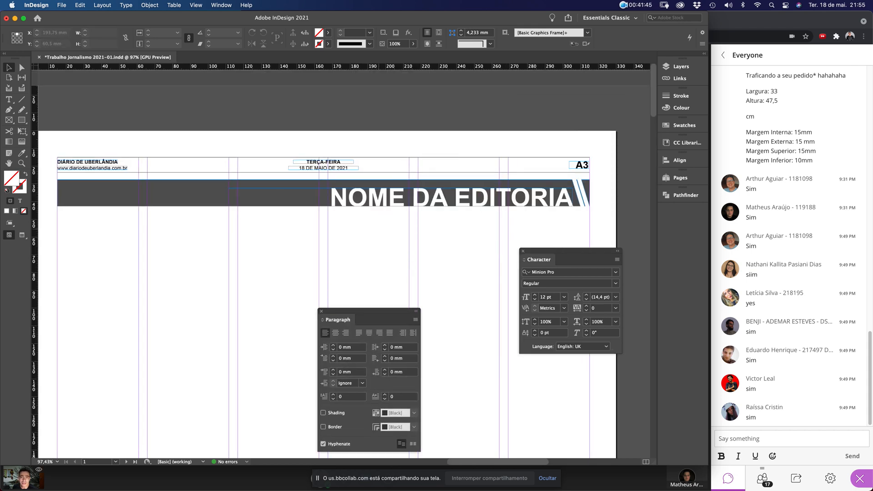
drag(419, 243, 208, 120)
Widen the TERÇA-FEIRA frame on both sides to match the date frame
click(289, 210)
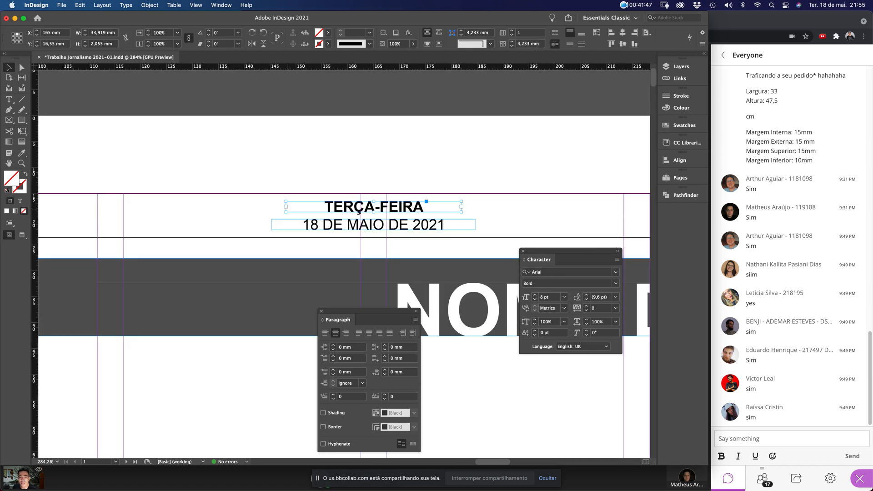
drag(285, 206, 272, 206)
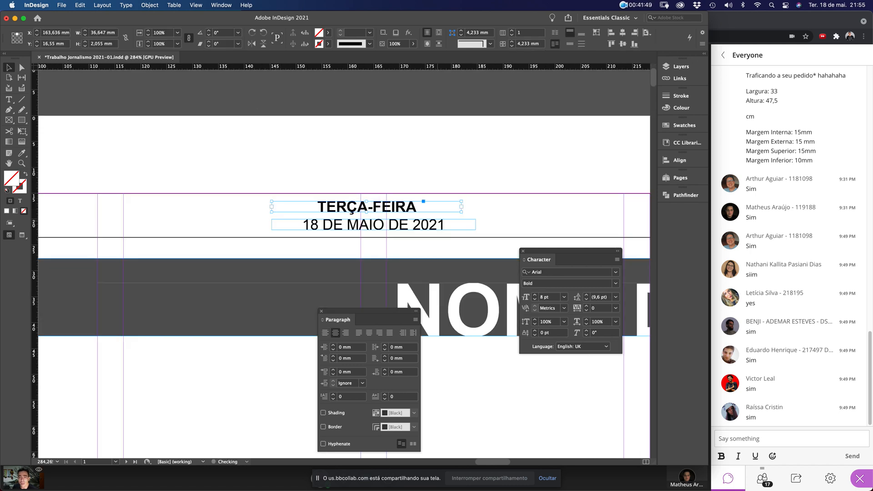
drag(461, 206, 475, 207)
click(482, 169)
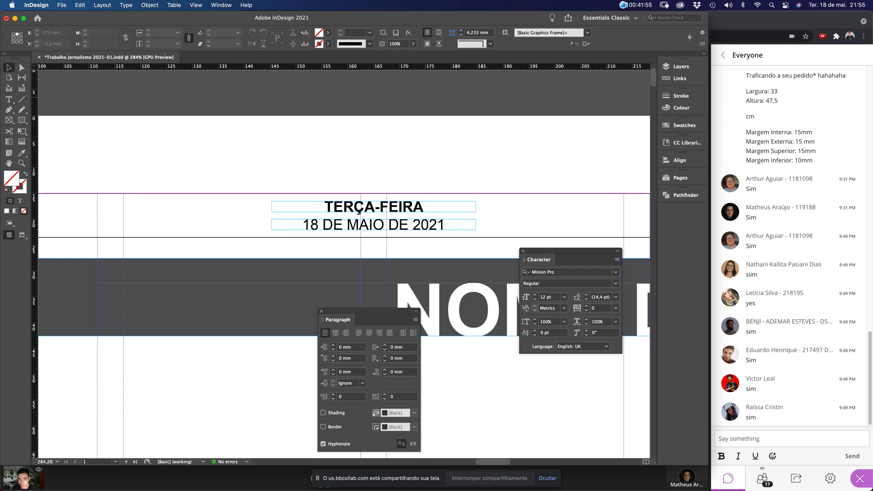
key(super+0)
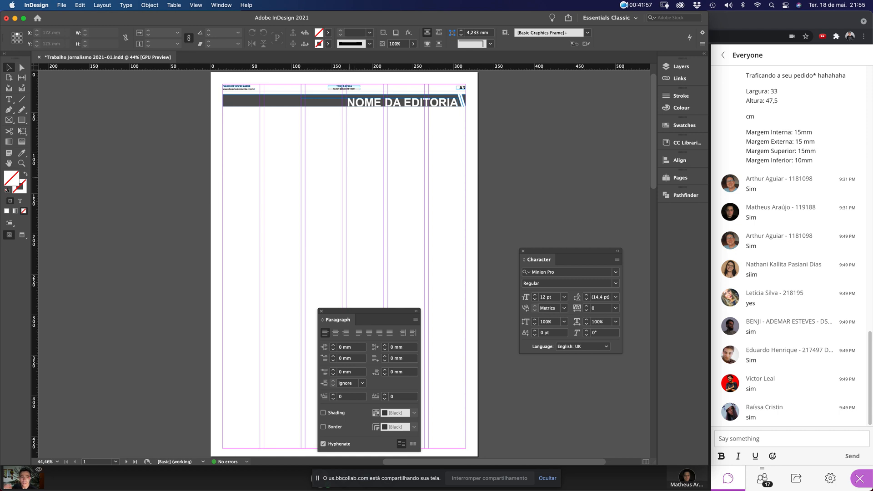
Hide frame edges through View > Extras and check the whole page
click(196, 5)
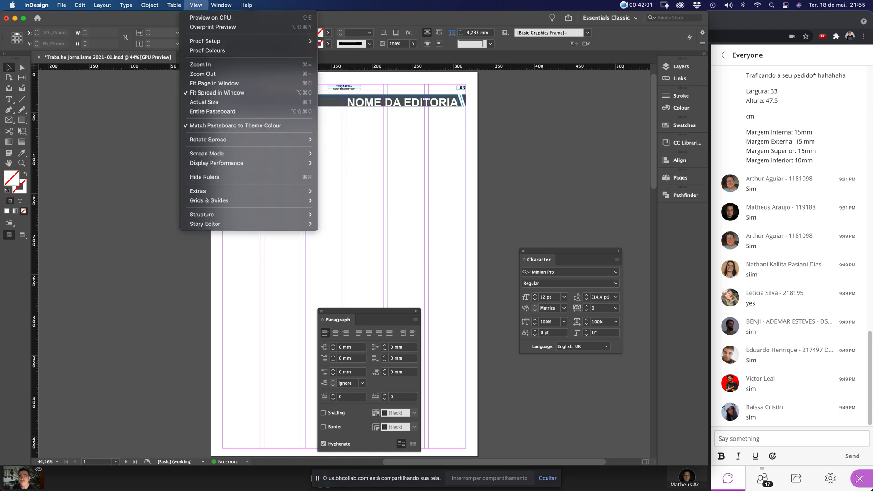
mouse_move(198, 191)
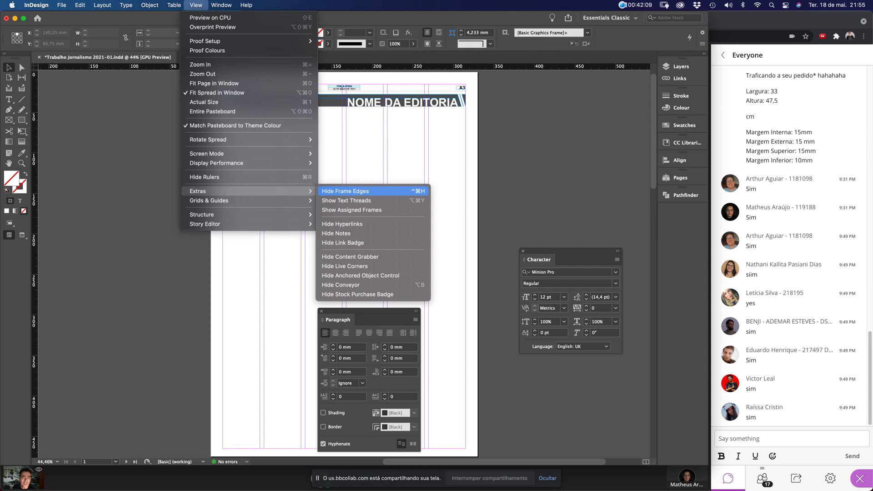
click(346, 191)
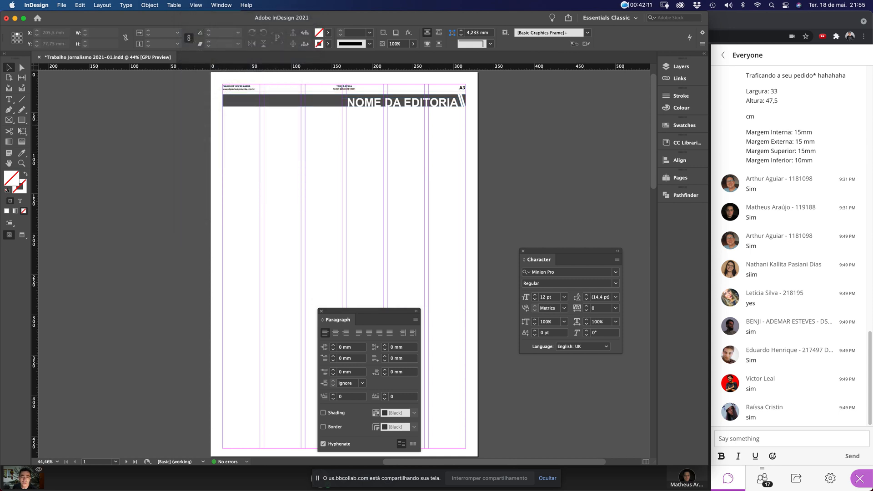
drag(211, 86, 475, 171)
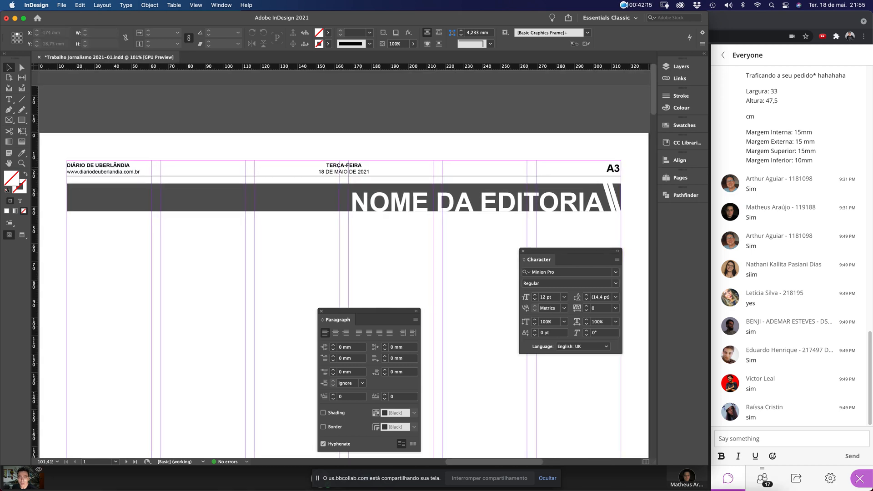
mouse_move(231, 473)
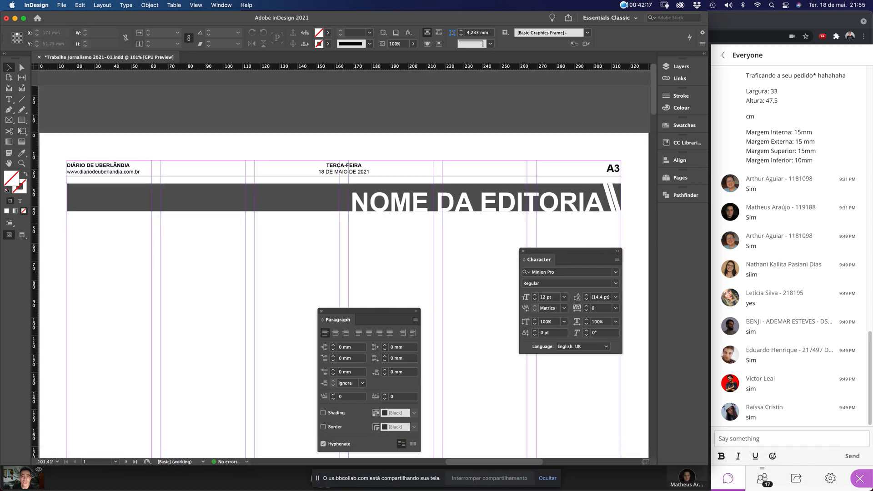
key(super+0)
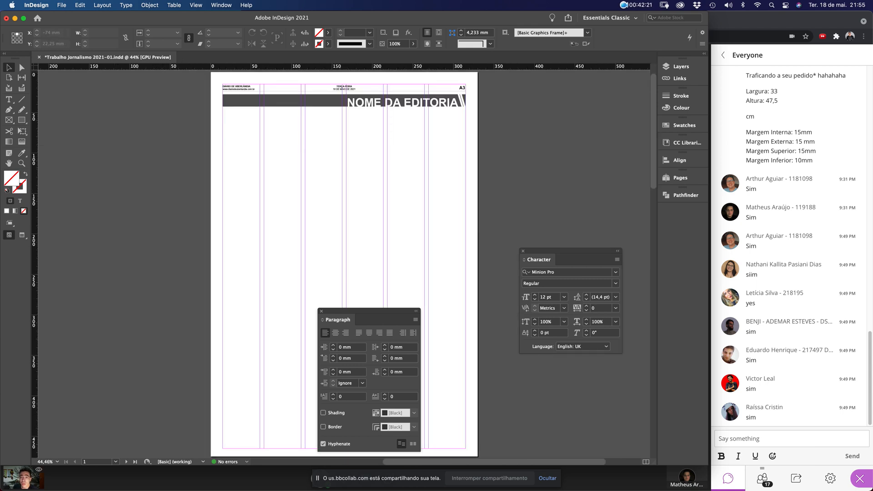
Switch to Preview screen mode and move the Paragraph panel above the Character panel
click(196, 5)
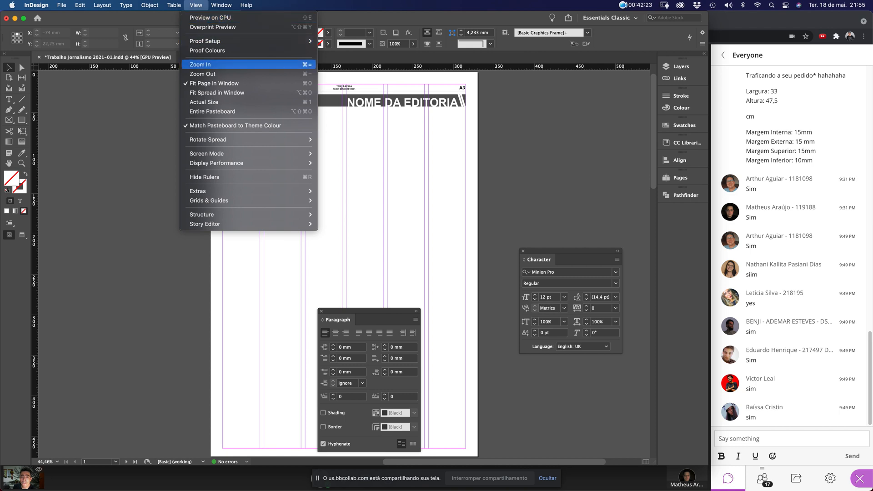
mouse_move(273, 153)
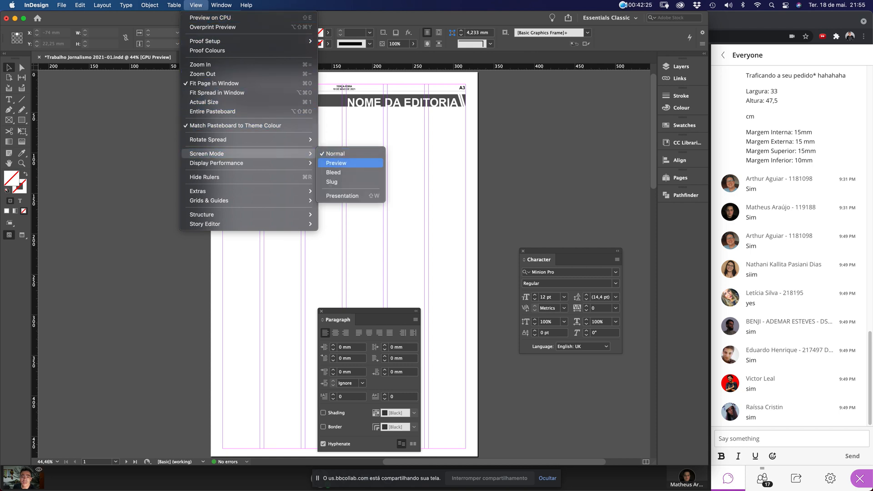
click(336, 162)
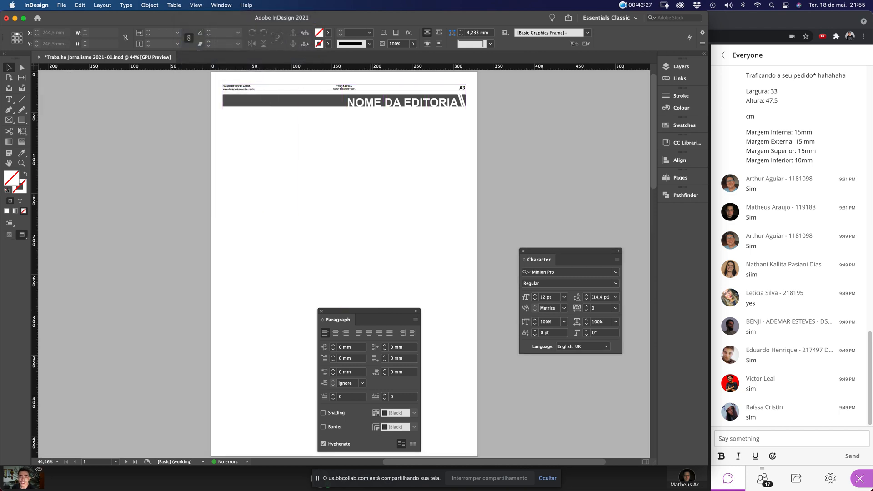
drag(364, 311, 562, 99)
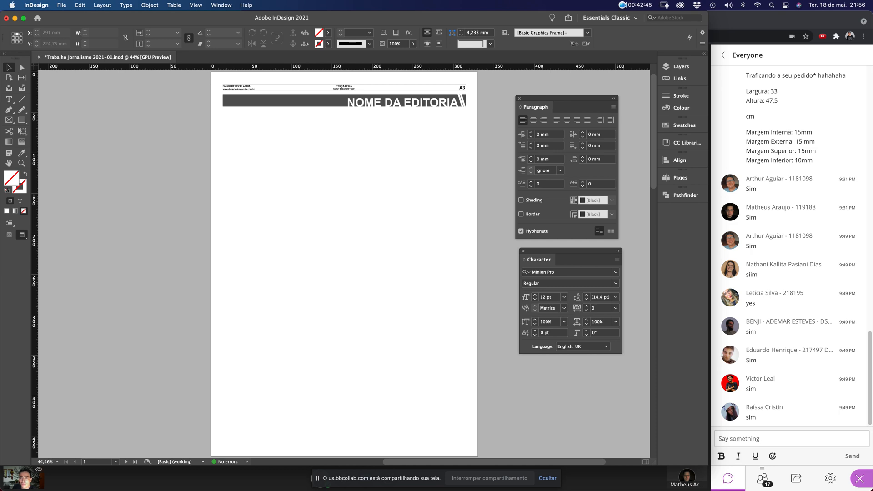
Return to Normal screen mode so guides show, and zoom in on the newspaper header
click(196, 5)
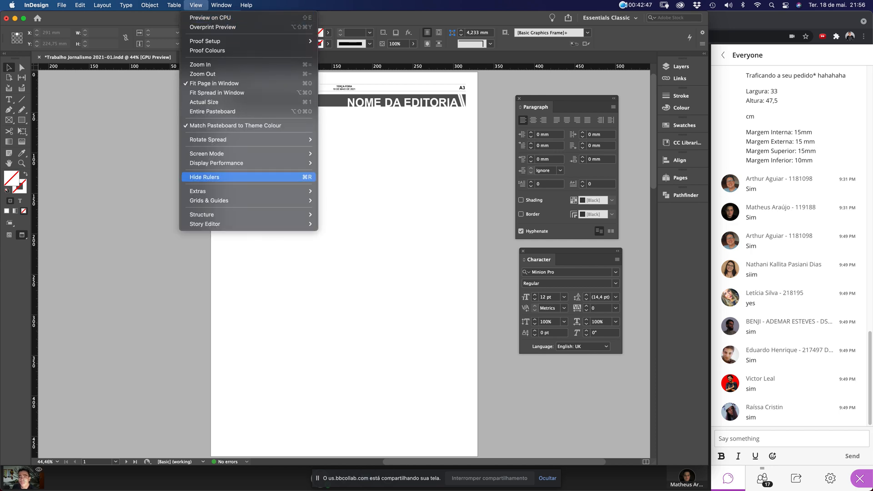
mouse_move(207, 154)
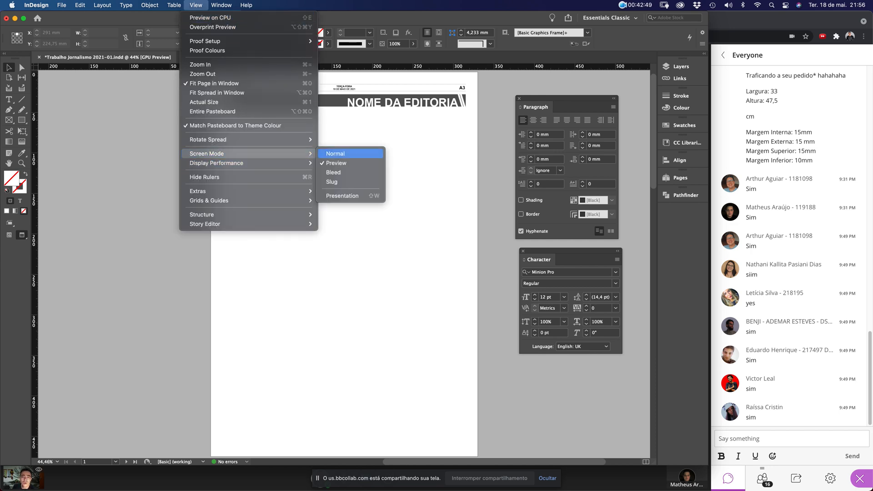
click(349, 156)
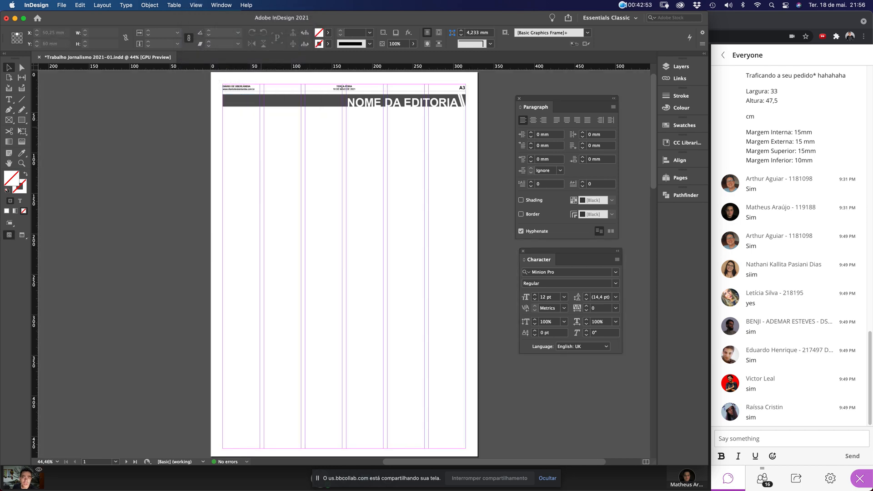
drag(210, 83, 487, 150)
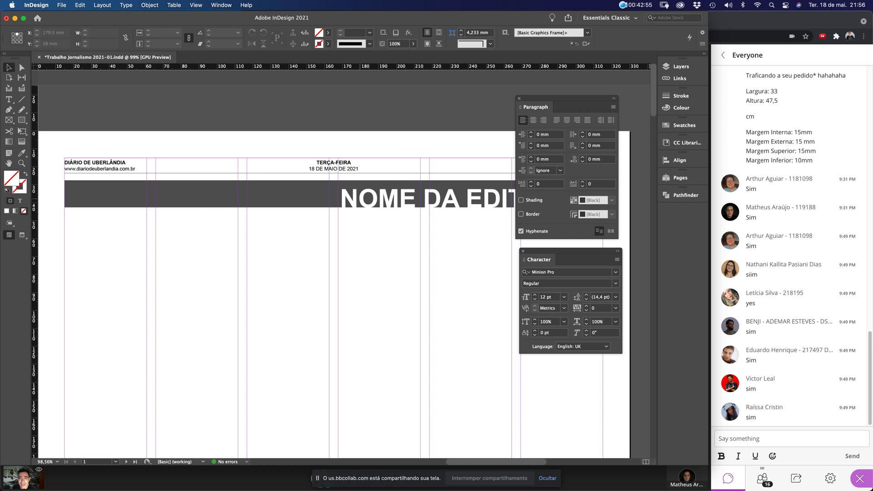
Replace the section headline text with 'CIDADES'
click(360, 200)
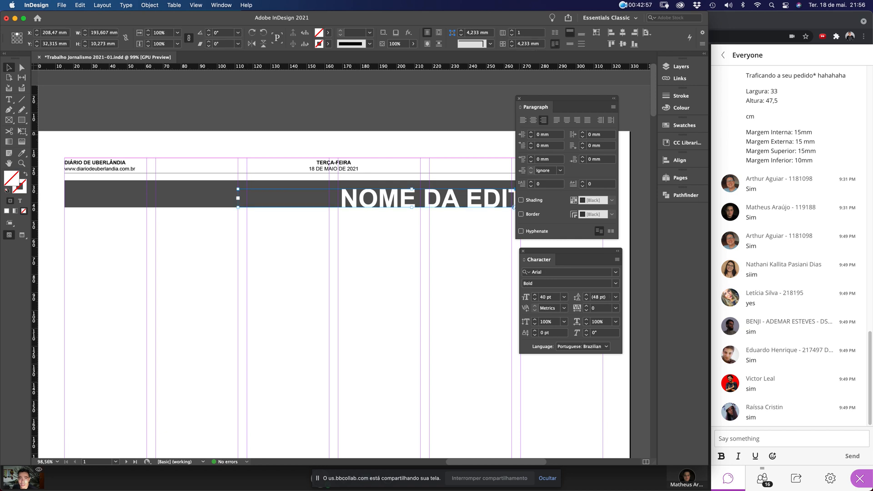
drag(564, 99, 318, 299)
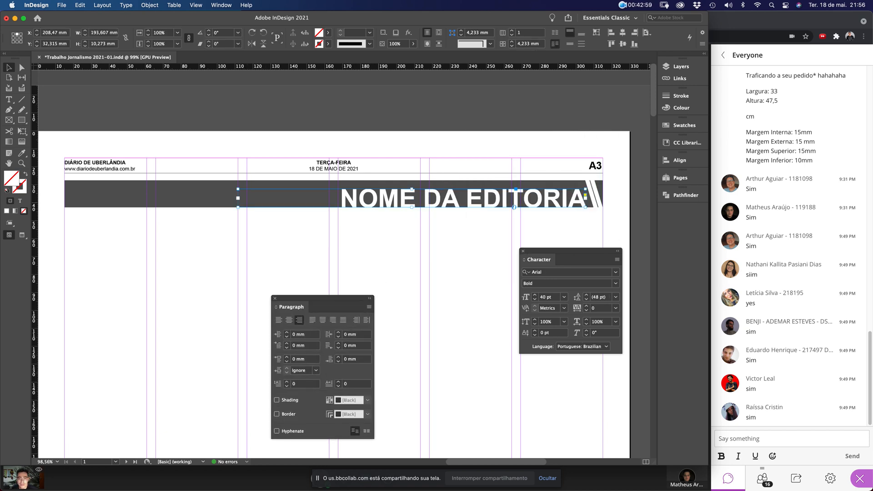
double_click(370, 199)
double_click(370, 199)
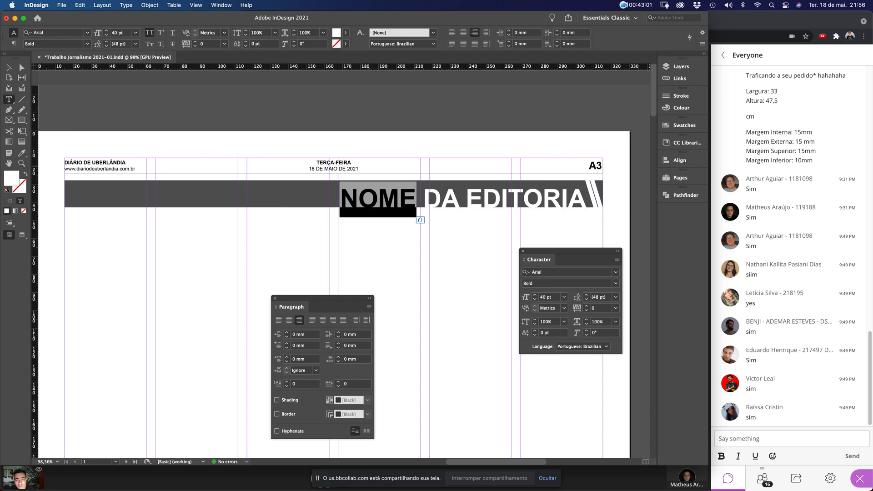
key(super+a)
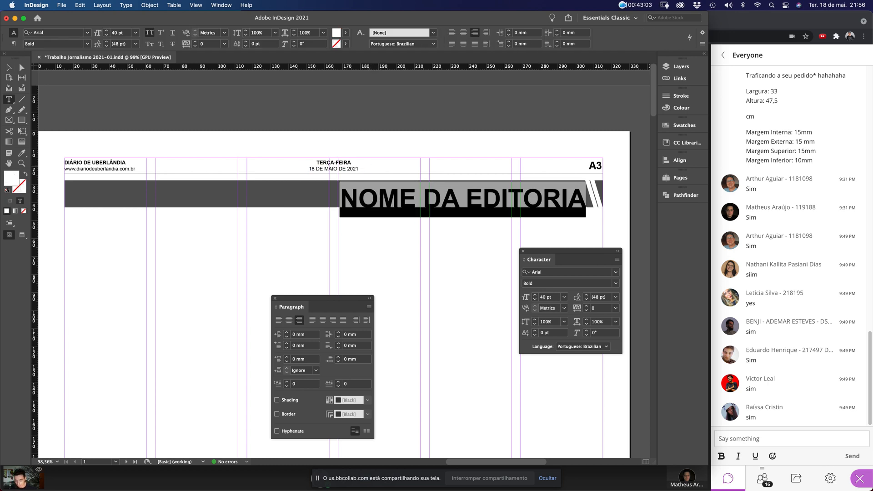
text(CIDADES)
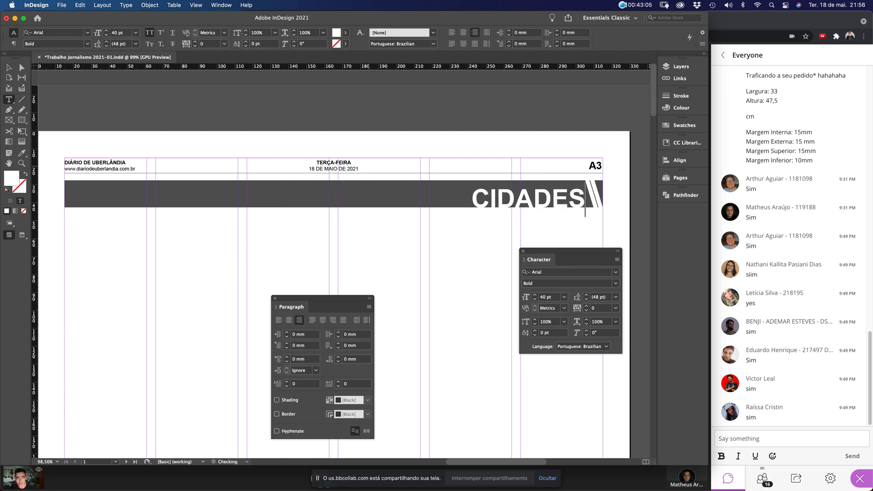
Try 'BAIRROS IMPORTANTES', then restore 'NOME DA EDITORIA' and deselect the frame
key(super+a)
text(BA)
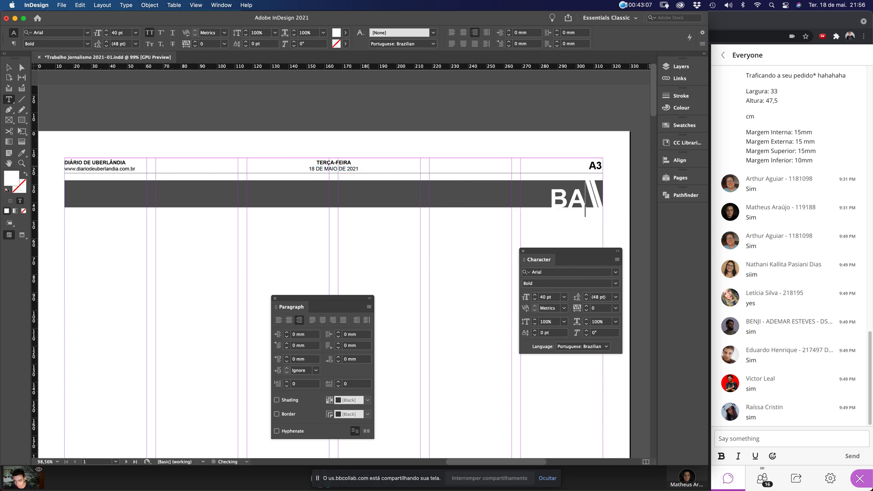
text(IRROS I)
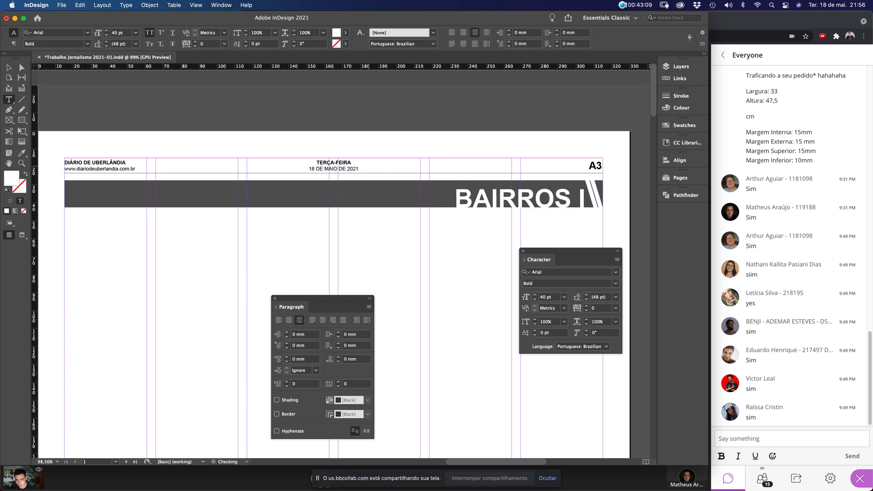
text(MPOR)
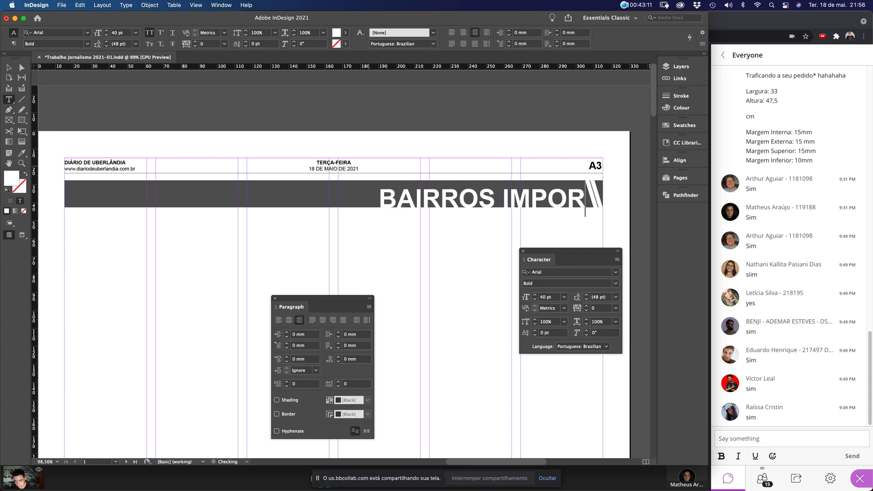
text(TANTES)
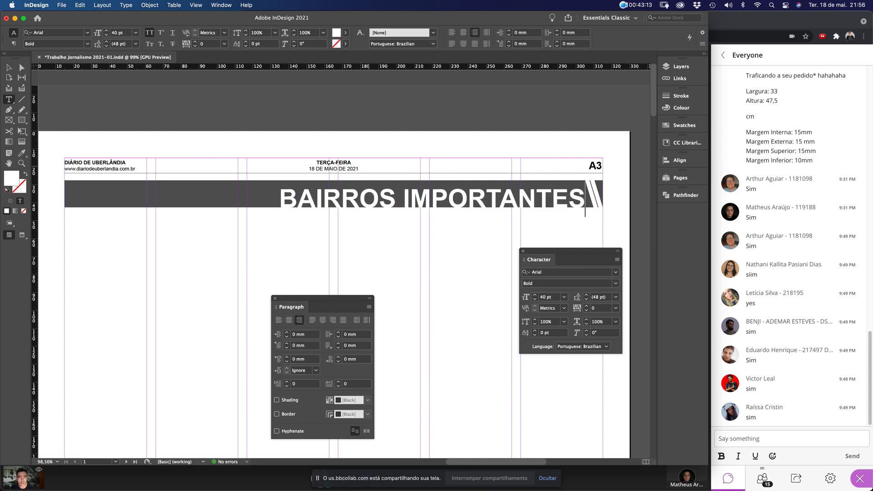
key(super+a)
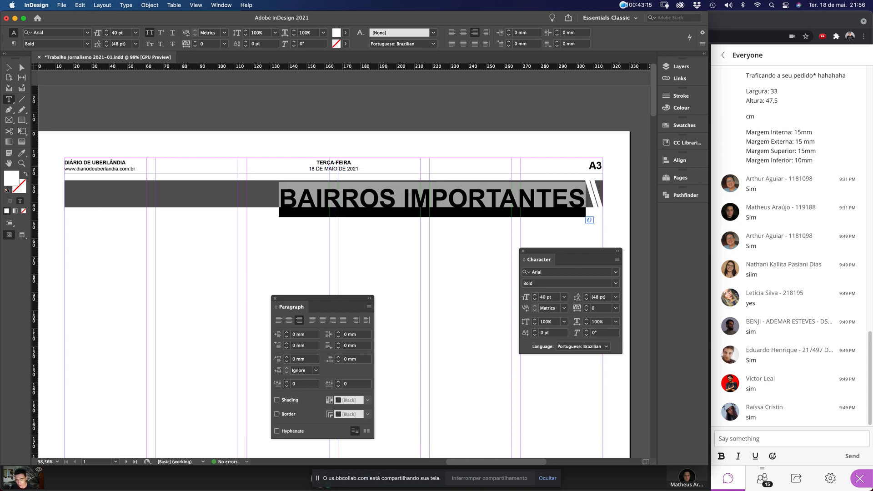
text(NOME DA ED)
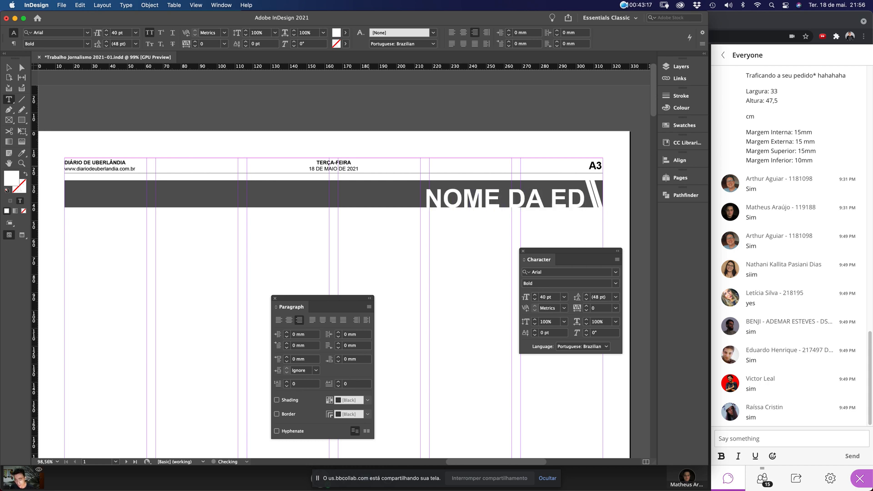
text(ITORIA)
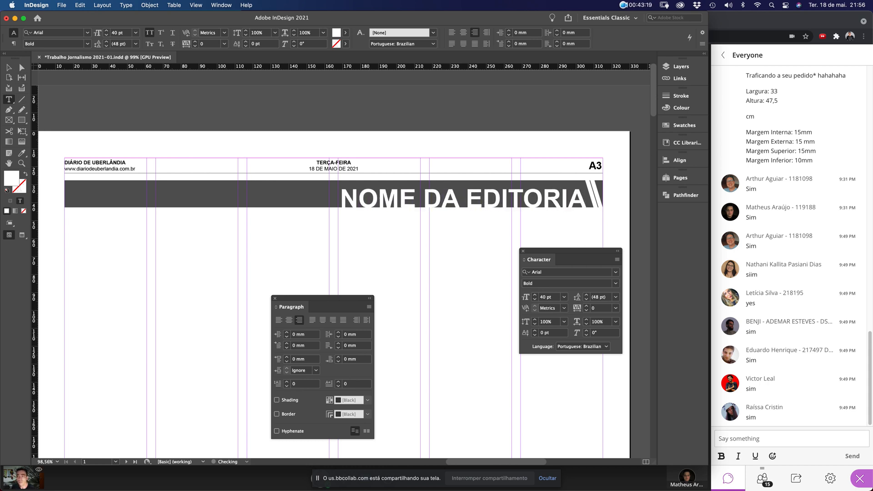
click(9, 68)
click(526, 181)
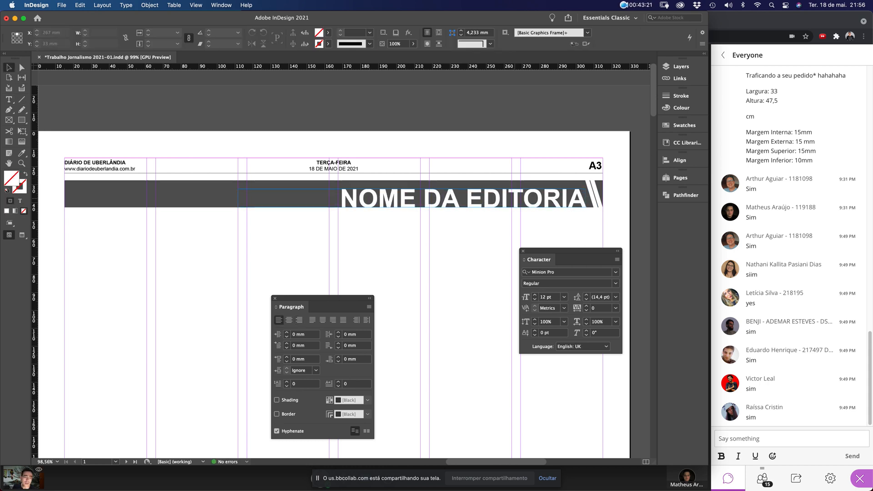
Dock the Character and Paragraph panels and Alt-drag a copy of the dark band below it
drag(568, 251, 687, 210)
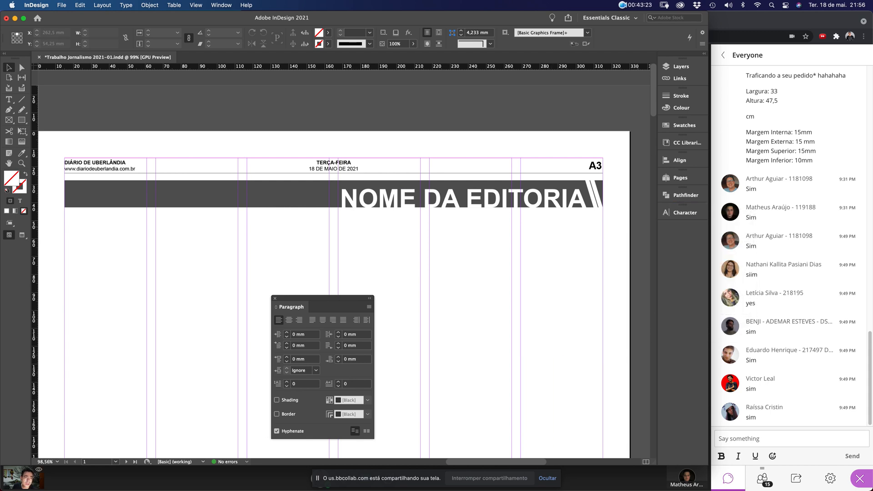
drag(291, 307, 685, 230)
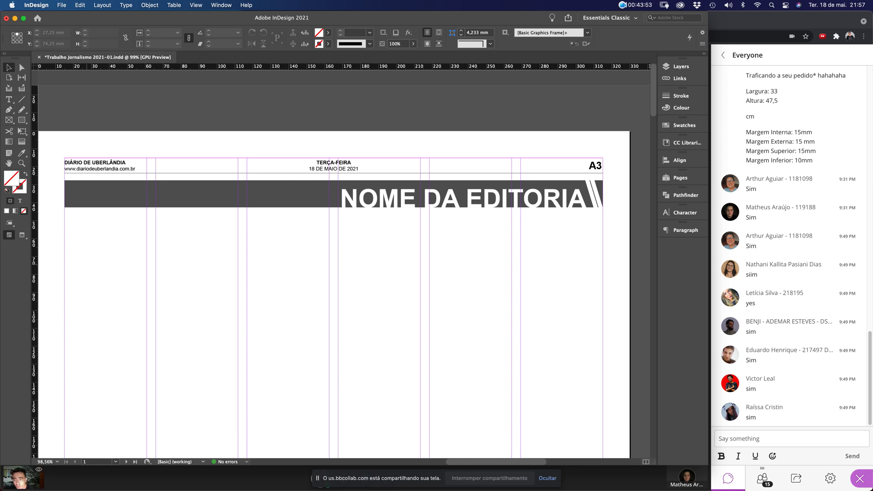
drag(236, 203, 235, 240)
Set the band copy's height to 2 mm, deselect, and open Preferences with Cmd+K
double_click(93, 44)
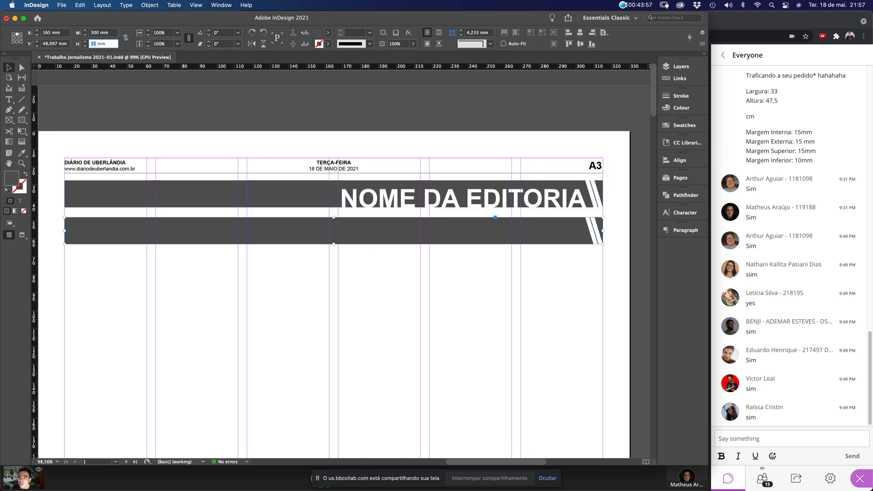
text(2)
key(Return)
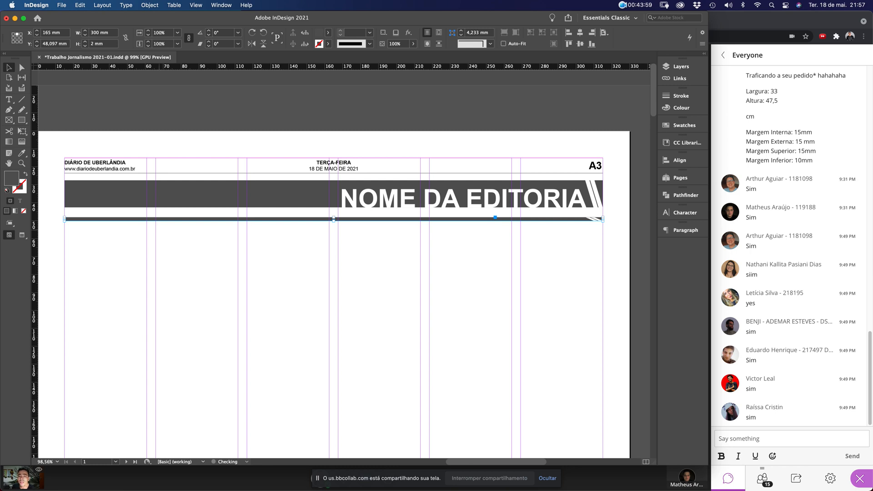
key(super+shift+a)
key(super+k)
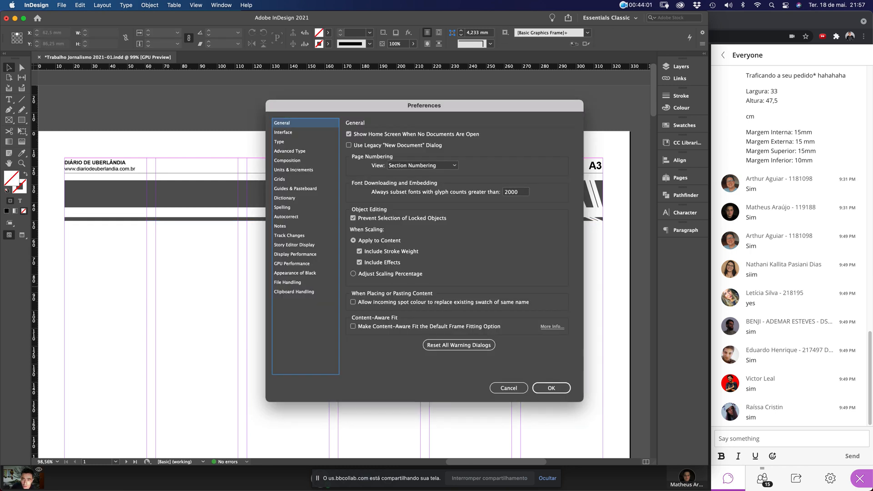
Set the Cursor Key increment to 7 mm in Units & Increments preferences
click(284, 132)
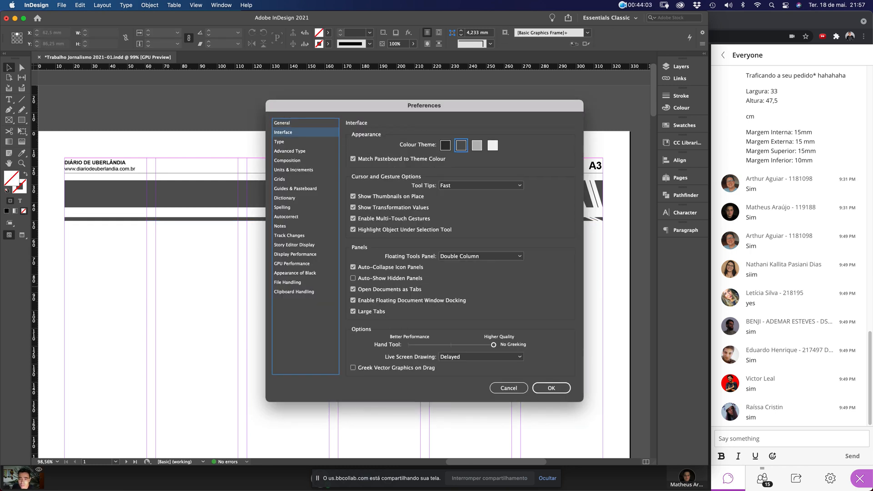
click(294, 170)
double_click(411, 259)
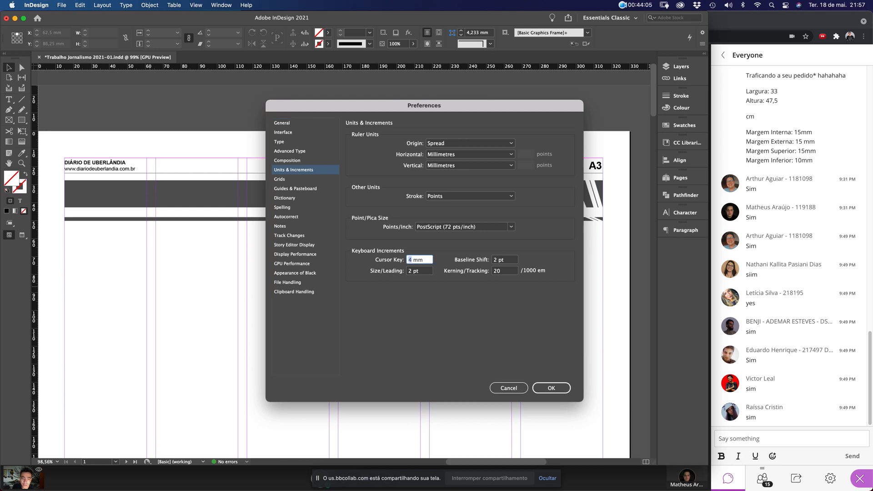
text(7)
key(Return)
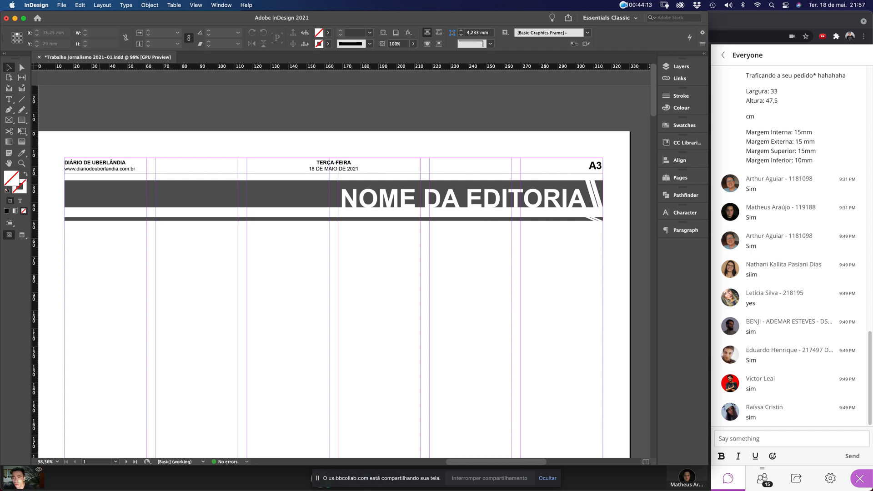
Snap the thin bar to the band's bottom and position it at Y 49,588 mm
drag(55, 147, 150, 299)
drag(272, 254, 272, 228)
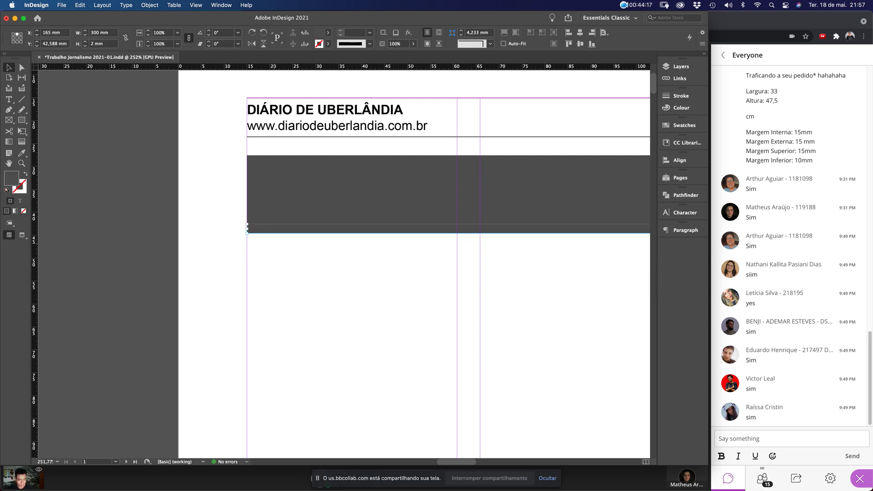
text(49,588)
key(Return)
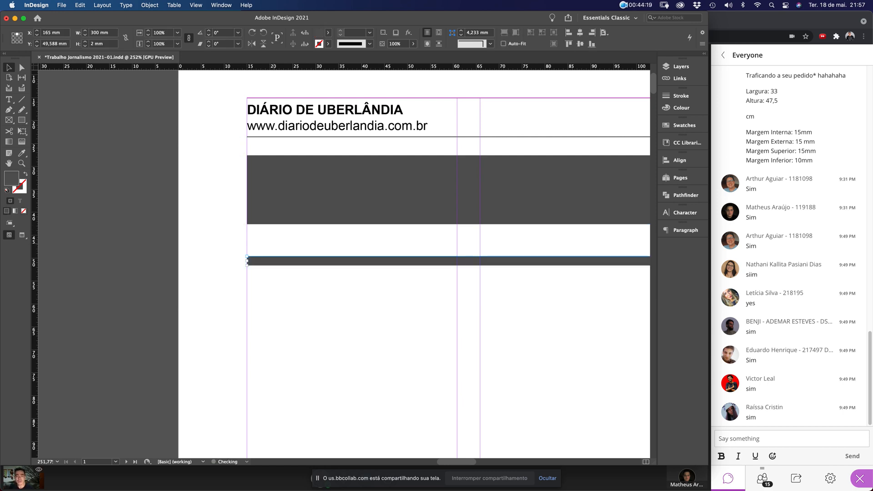
key(super+0)
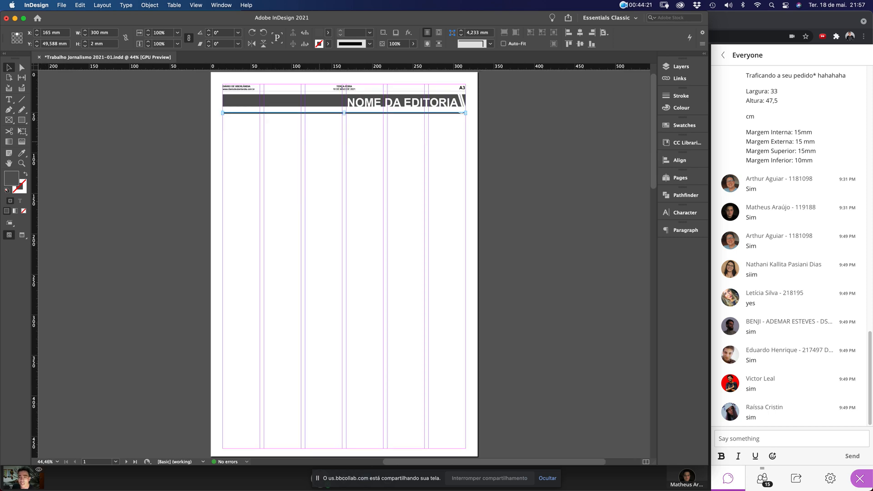
key(Escape)
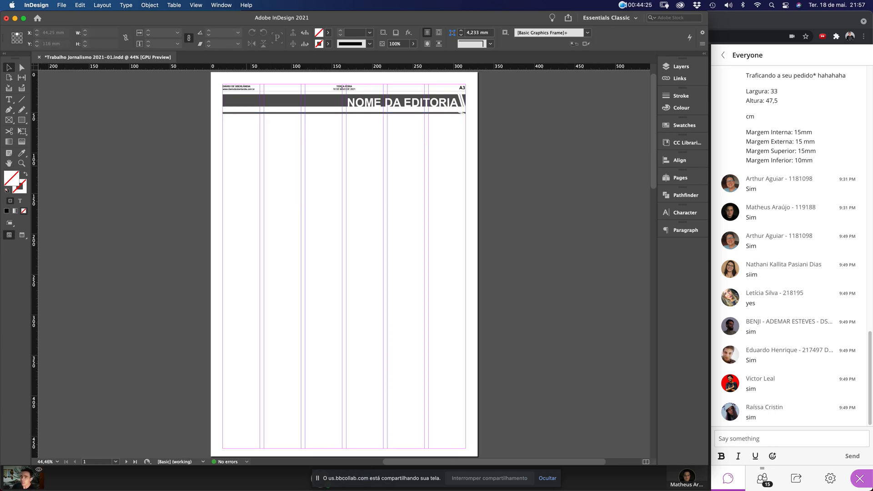
Draw a vertical column line below the header and eyedropper a 0,25 pt black stroke onto it
drag(210, 80, 476, 195)
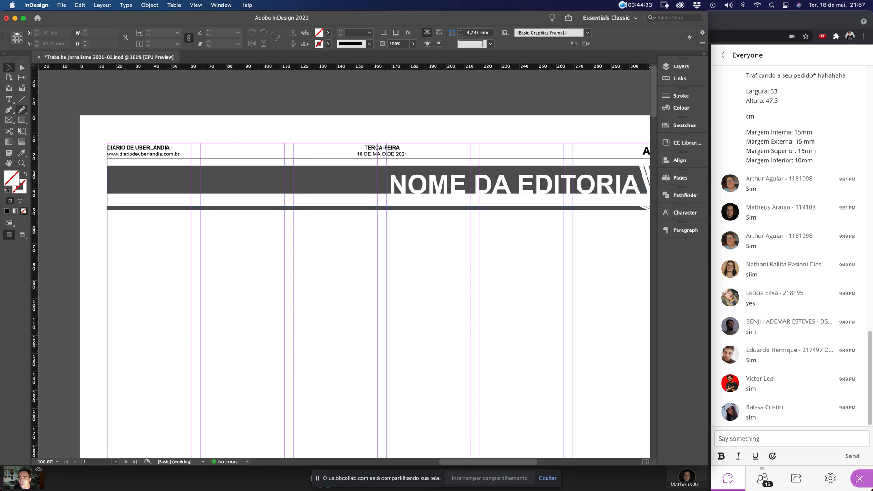
click(21, 99)
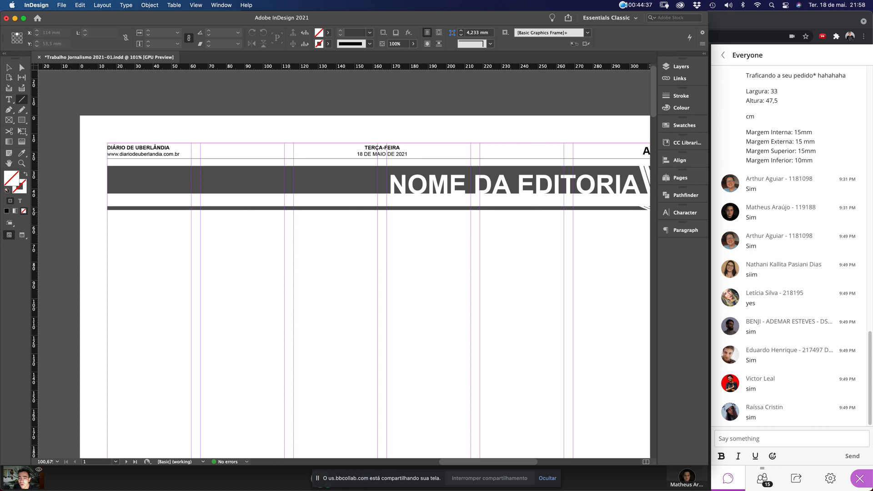
drag(289, 209, 288, 435)
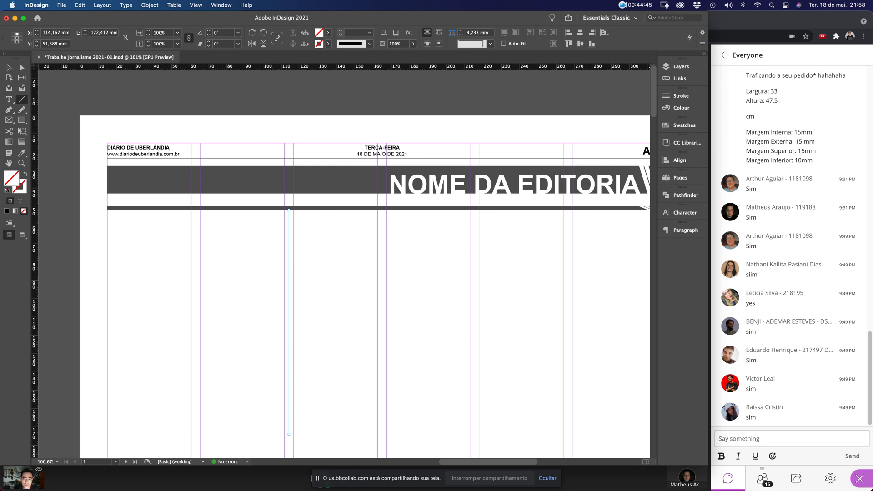
click(21, 153)
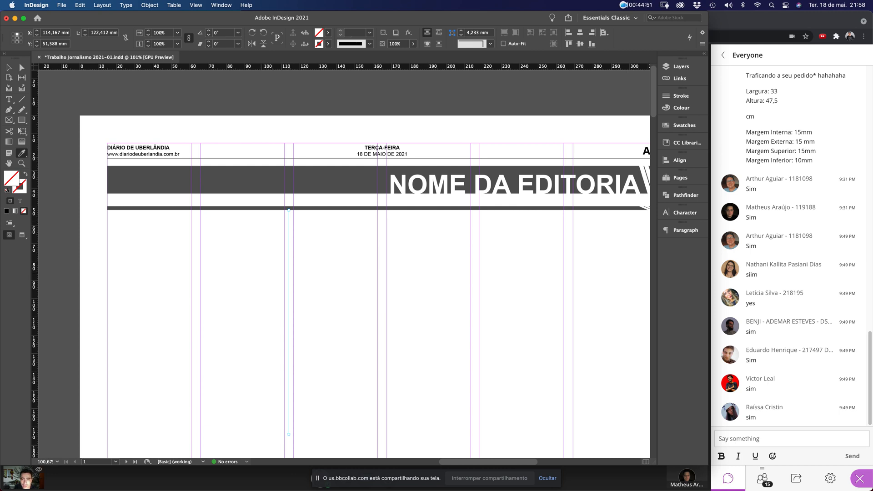
click(261, 159)
click(9, 68)
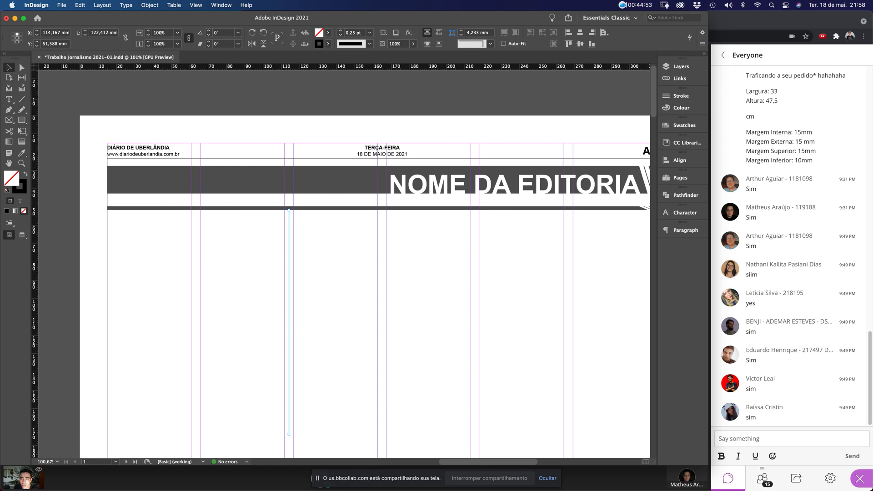
click(296, 268)
Check the vertical line on the page, then copy the thin dark bar under the banner
scroll(302, 273, down, 10)
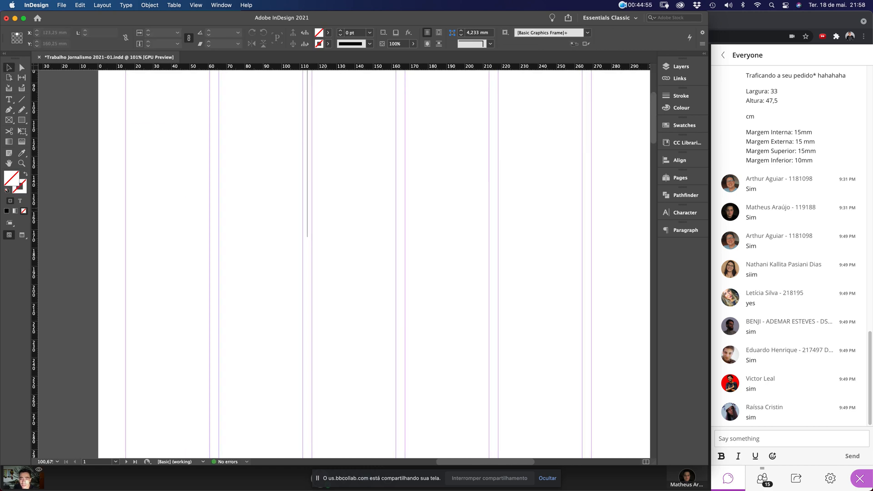
scroll(302, 274, left, 2)
key(super+0)
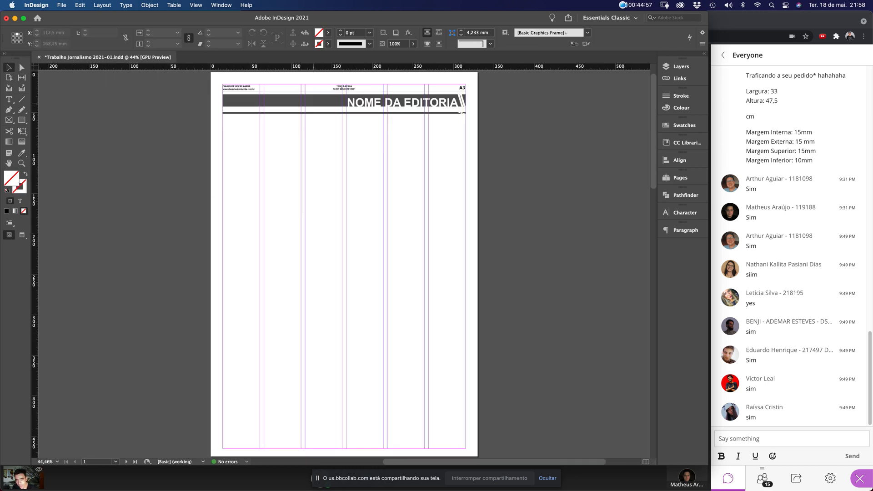
key(super+minus)
drag(319, 103, 449, 328)
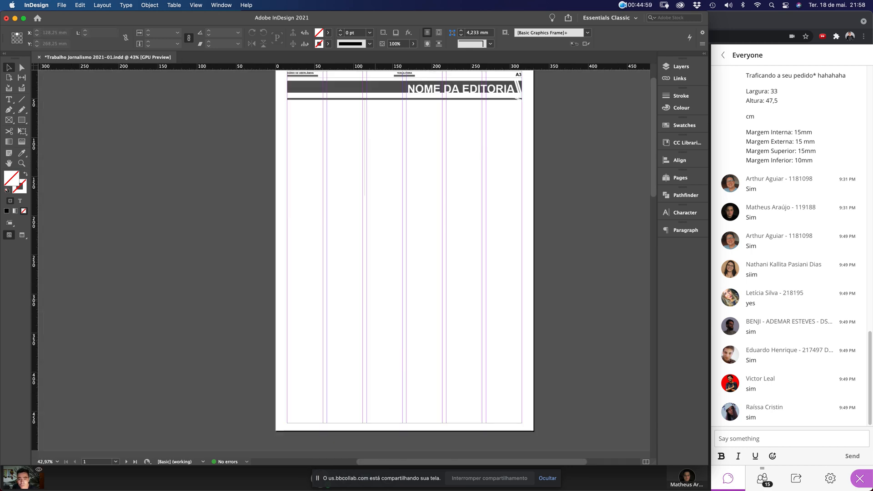
drag(348, 148, 372, 424)
click(390, 176)
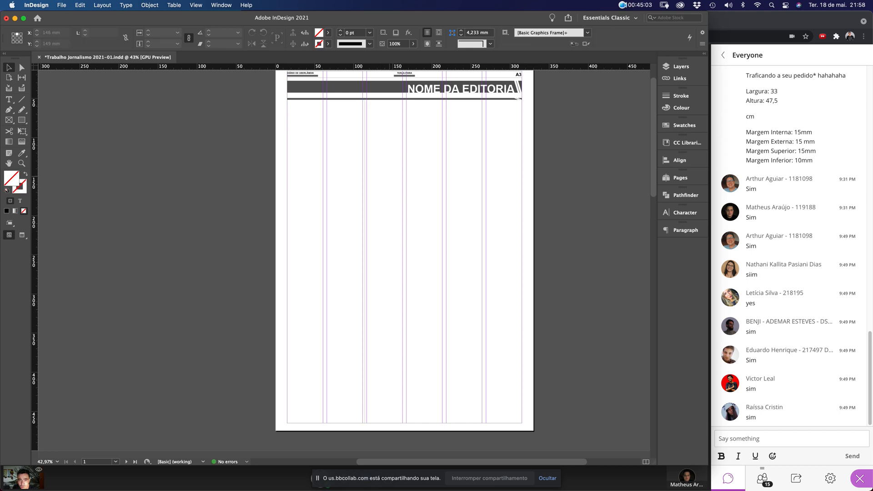
drag(264, 88, 449, 185)
scroll(379, 260, up, 3)
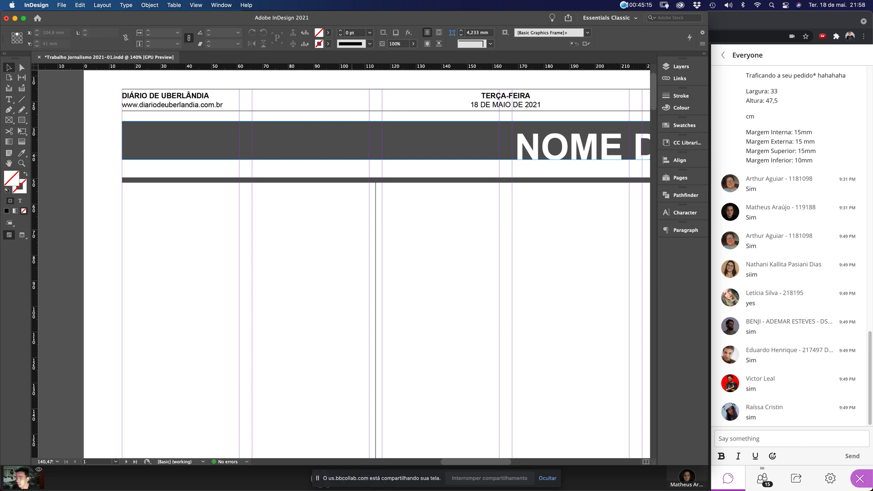
click(336, 180)
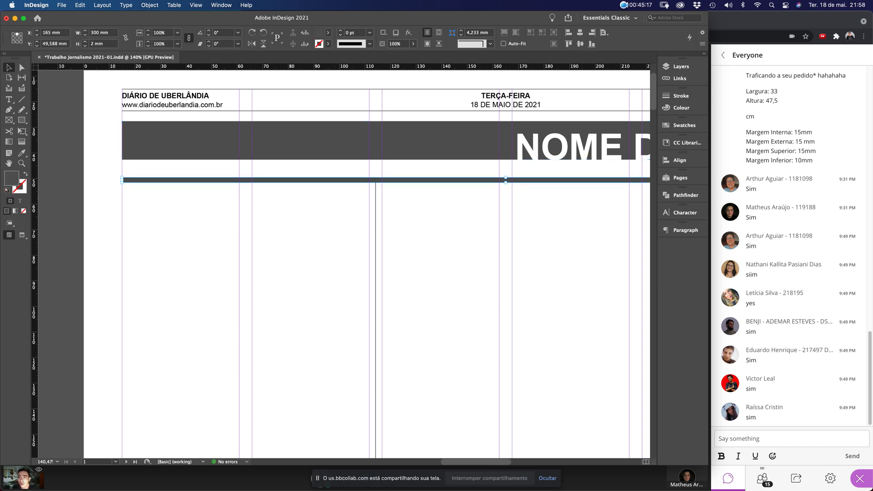
click(80, 6)
click(82, 51)
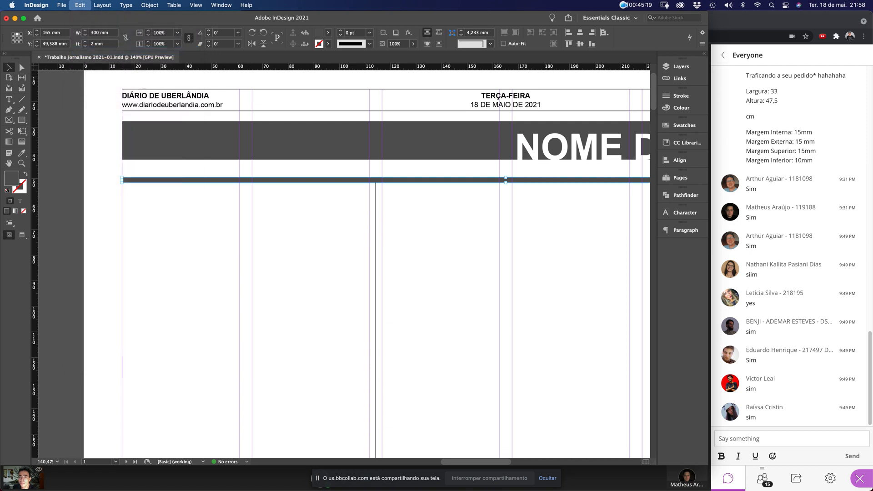
Paste the bar in place, then select and delete the thin bar under the banner
click(80, 5)
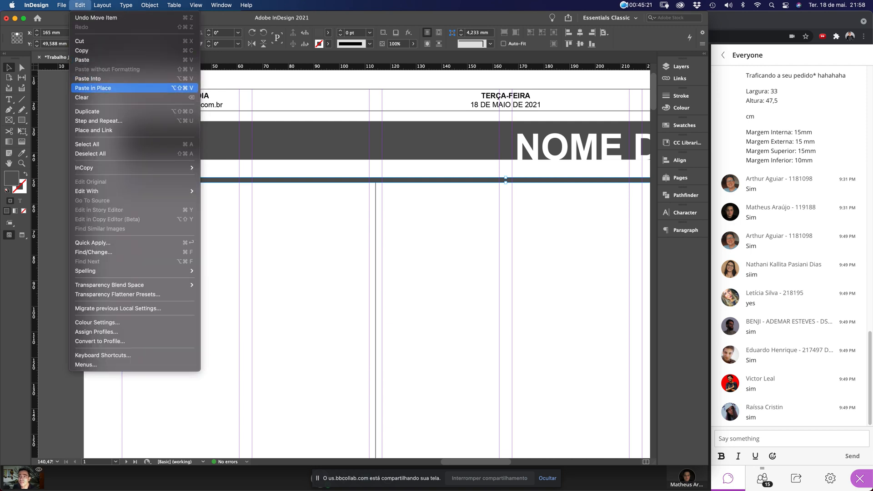
click(91, 88)
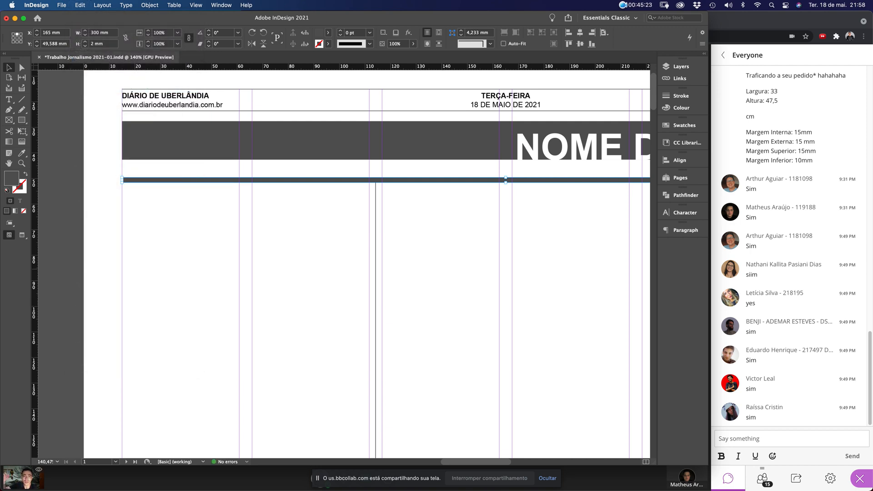
key(super+1)
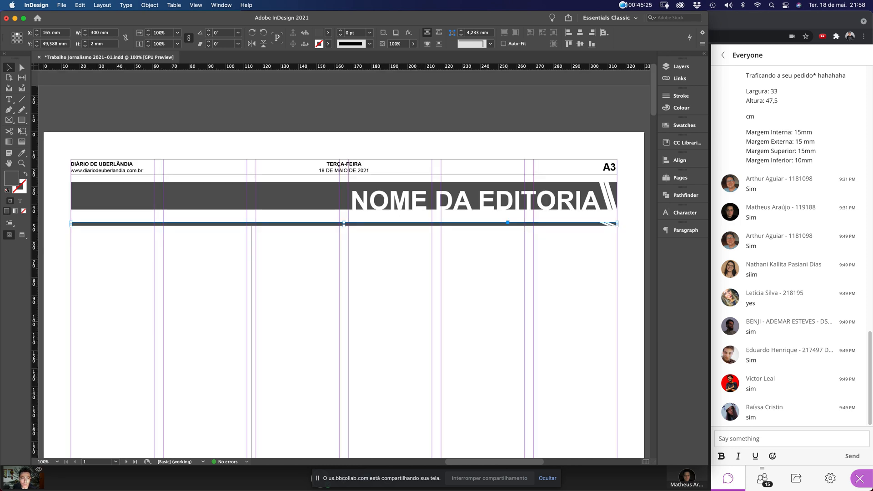
click(508, 322)
click(612, 225)
click(619, 246)
drag(622, 254, 561, 215)
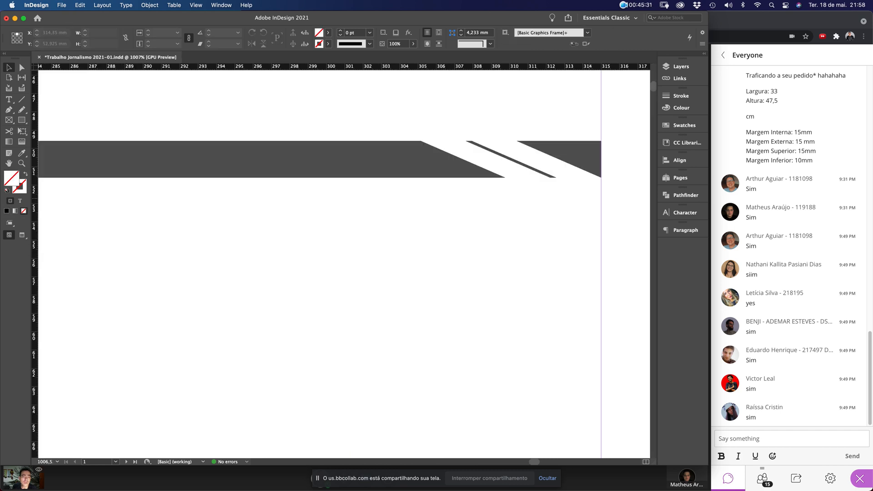
drag(614, 121, 502, 182)
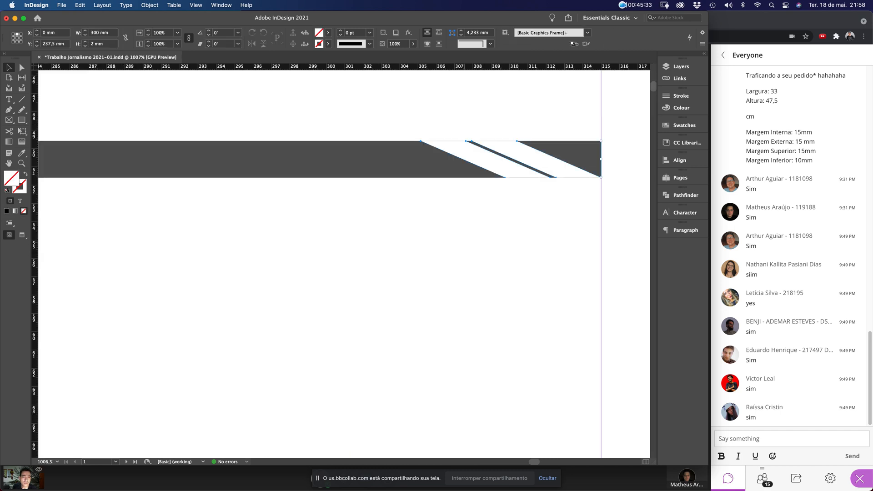
key(Delete)
Draw a rectangle frame spanning margin to margin just below the banner
key(super+0)
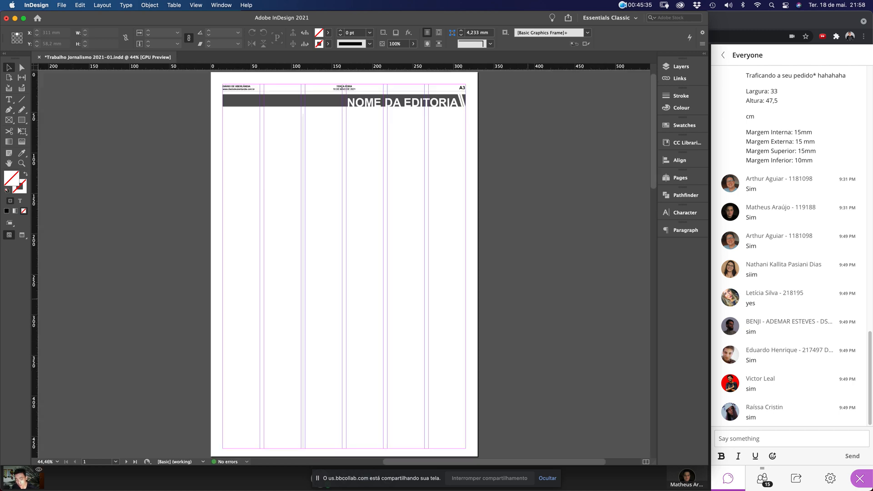
drag(186, 92, 479, 184)
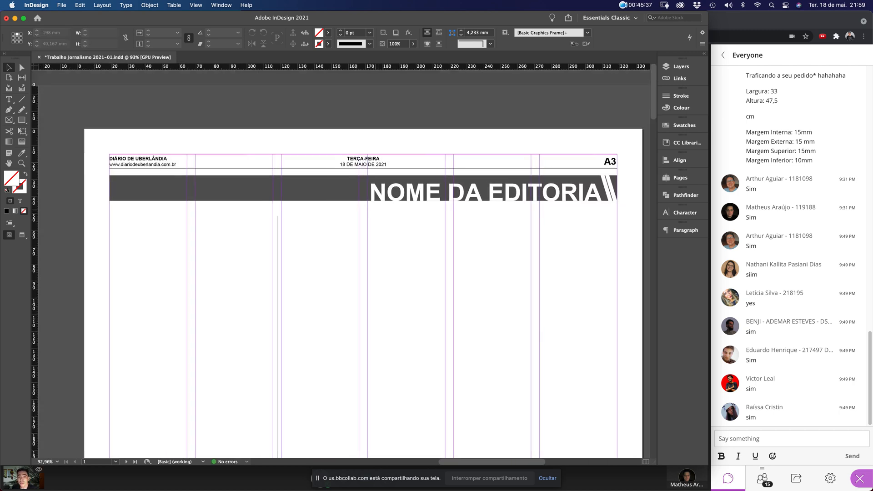
key(m)
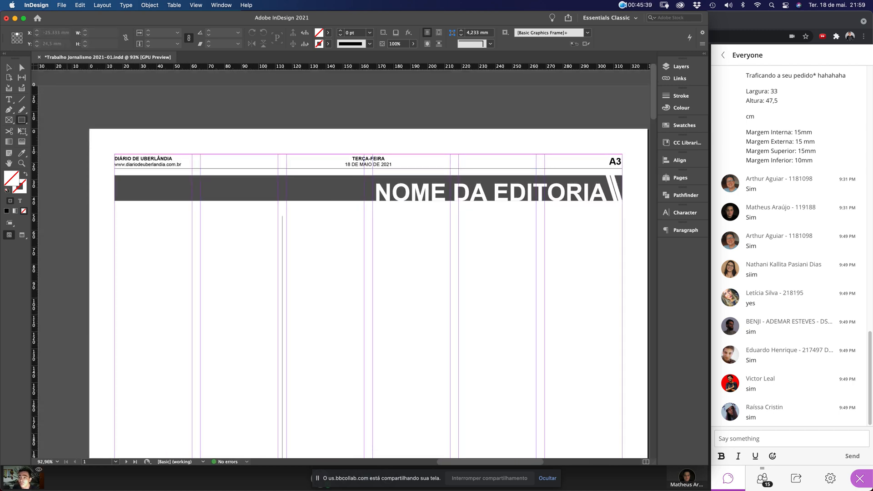
drag(115, 213, 621, 233)
Fill the frame with the banner's dark grey and size it to 300 mm by 2 mm
click(21, 153)
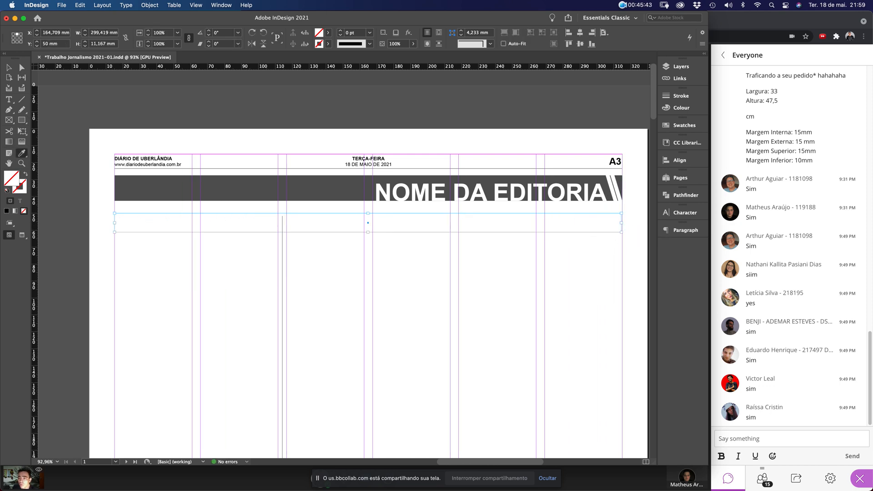
click(63, 172)
click(150, 188)
click(9, 67)
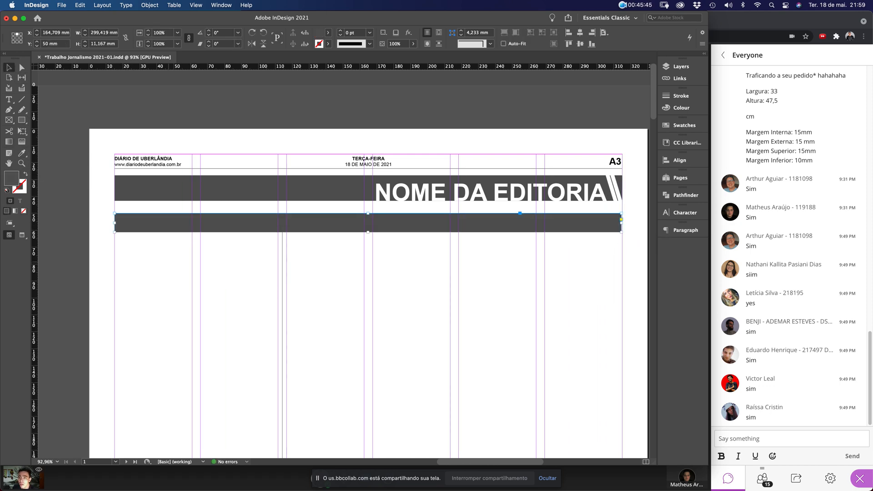
click(79, 44)
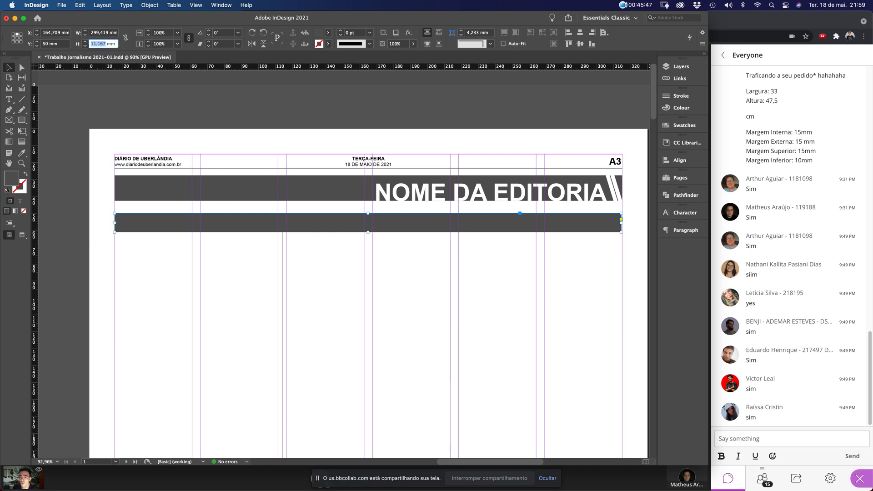
text(2)
key(Return)
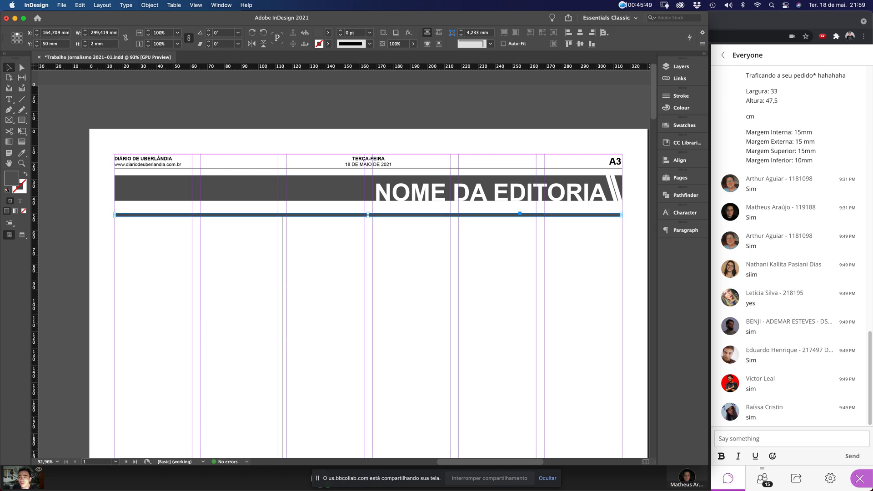
click(103, 32)
text(300)
key(Return)
Undo a trial move of the bar and review Units & Increments preferences without changes
drag(105, 186, 153, 254)
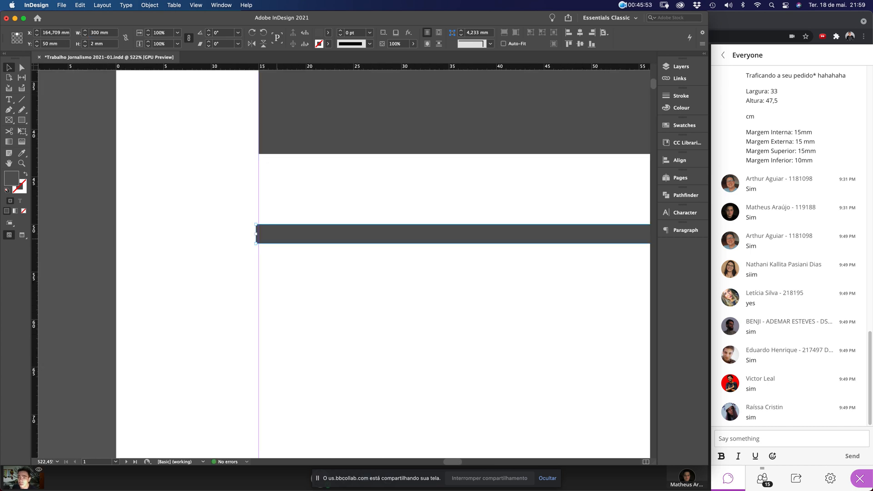
drag(292, 239, 285, 165)
key(super+z)
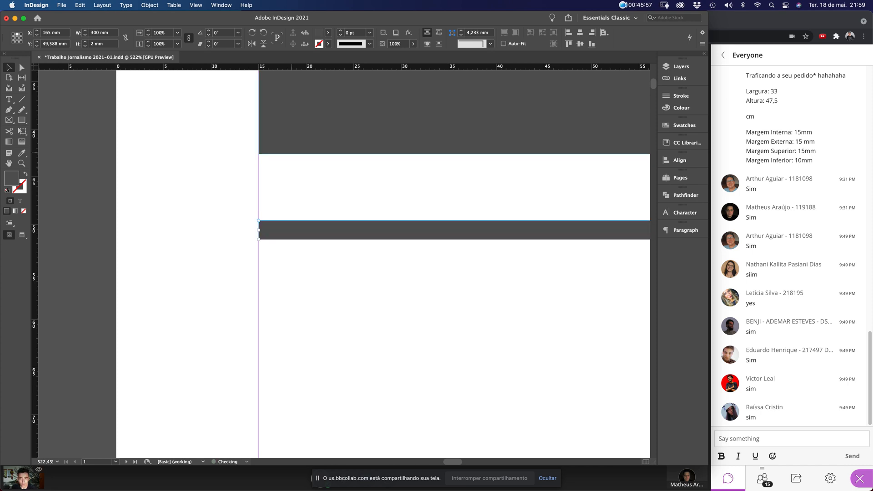
key(super+k)
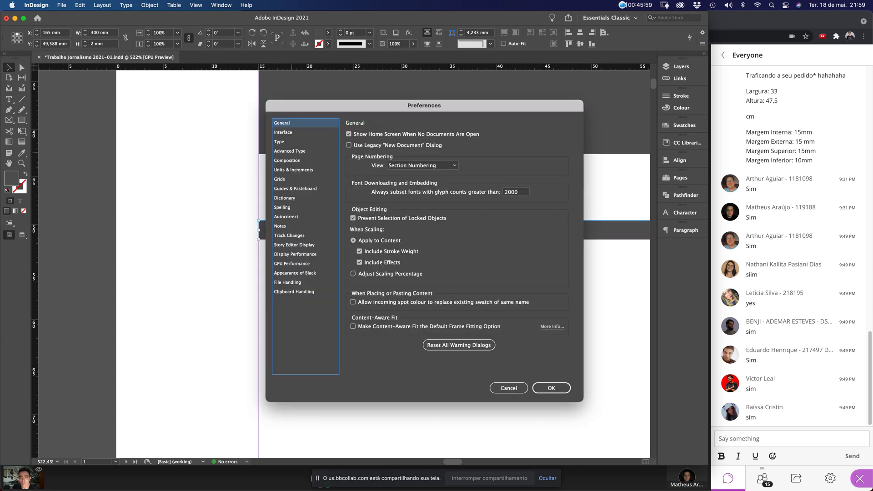
click(293, 170)
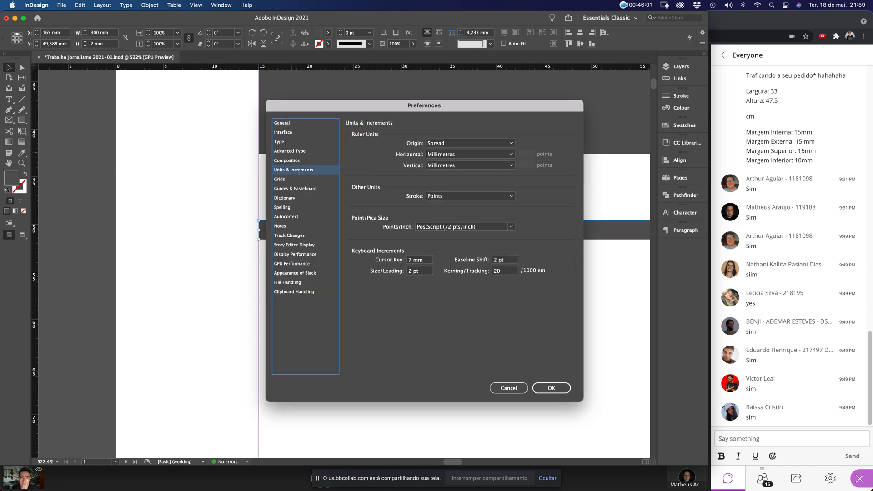
click(509, 388)
click(472, 325)
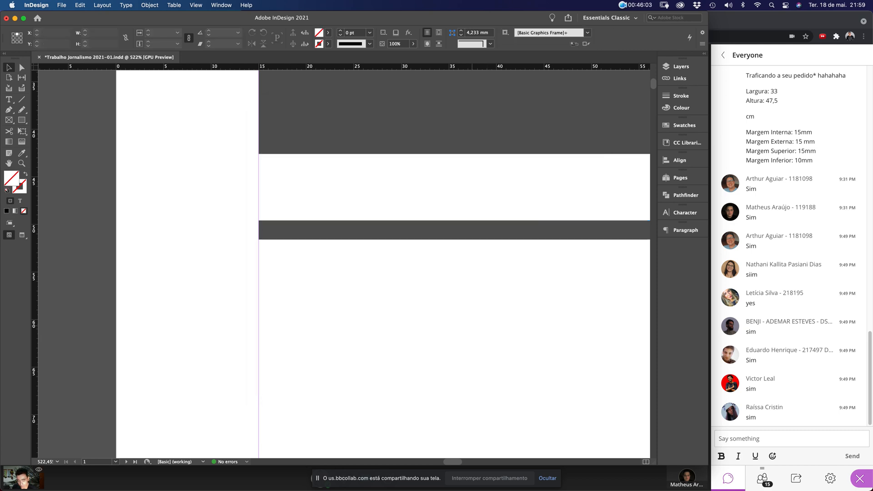
key(super+0)
drag(207, 88, 332, 175)
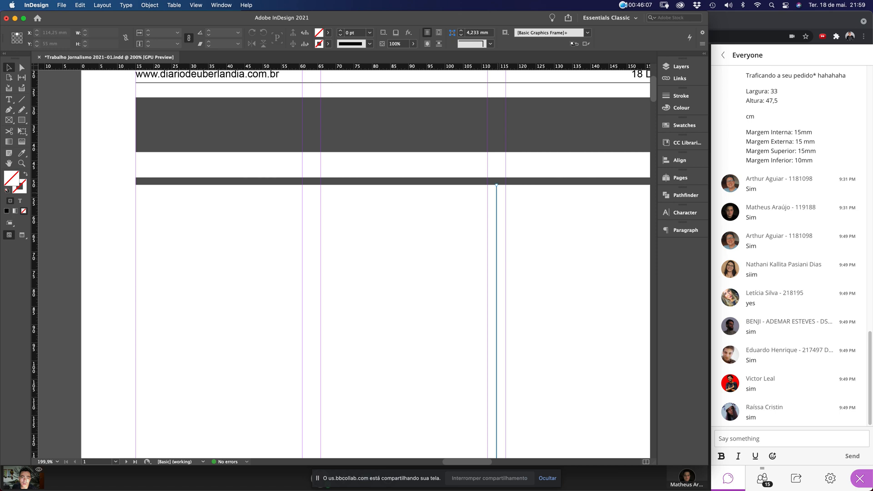
Copy the thin grey bar and paste a duplicate in place
click(497, 196)
shift+click(497, 181)
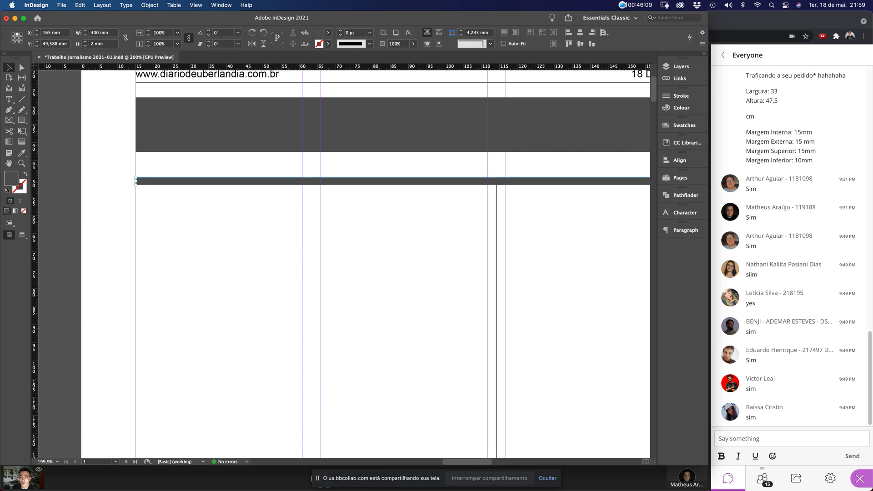
click(103, 5)
mouse_move(81, 5)
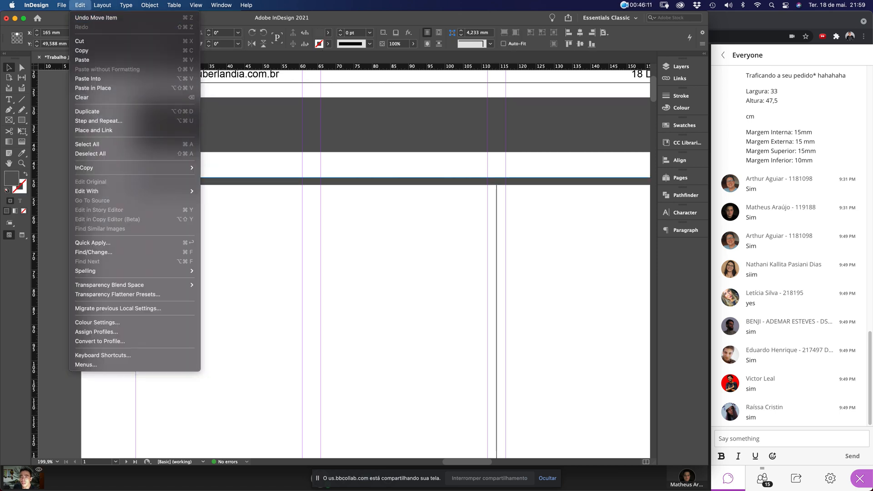
click(87, 50)
click(80, 5)
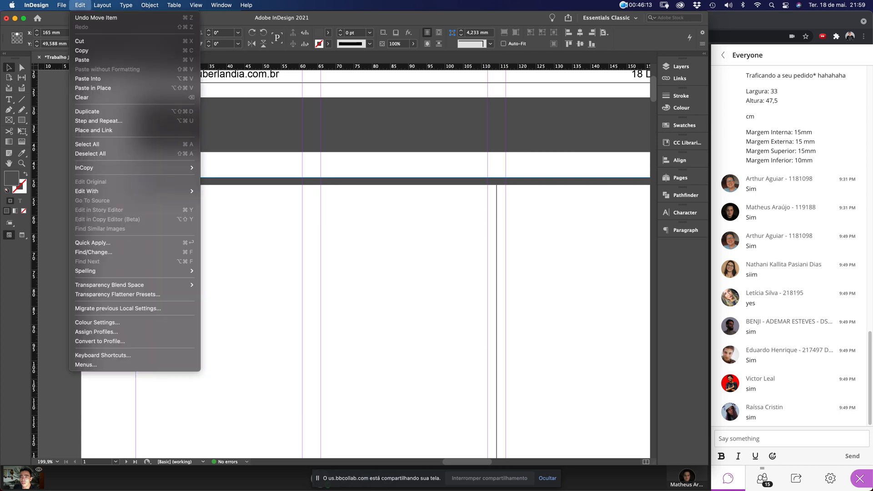
click(93, 88)
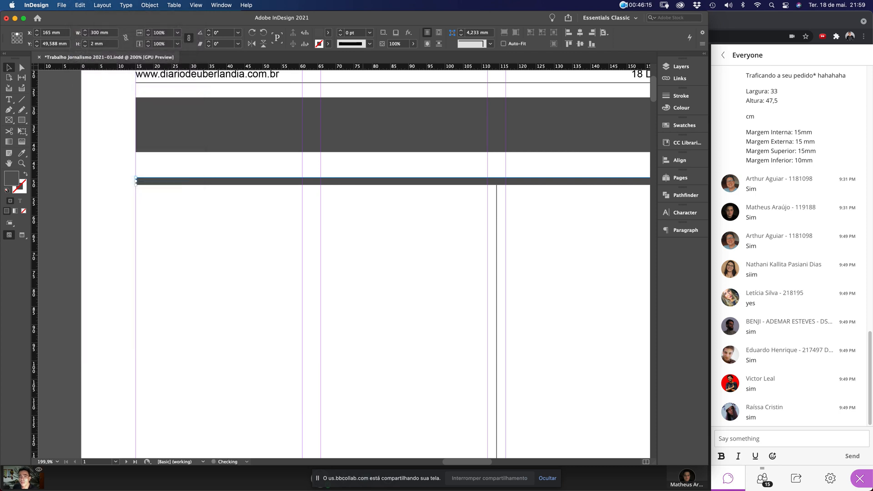
click(373, 226)
key(super+minus)
key(super+minus)
key(super+minus)
key(super+minus)
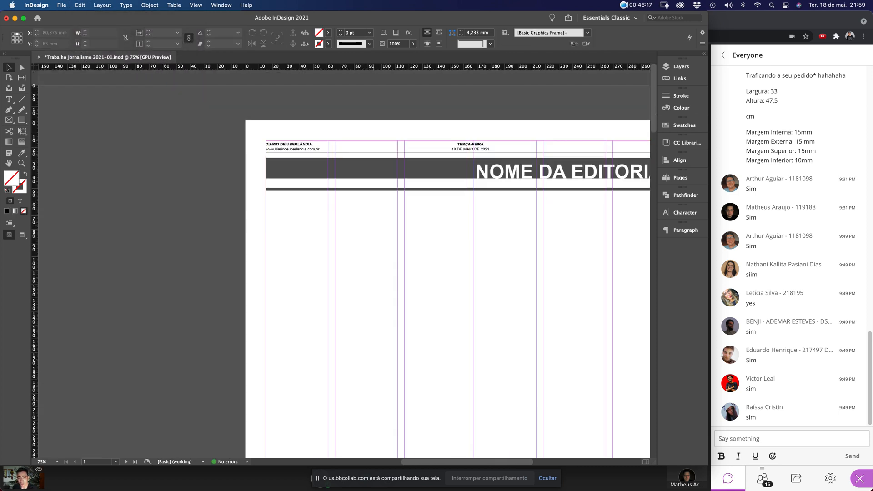
Drag the bar's right end back to the middle column guide
click(481, 191)
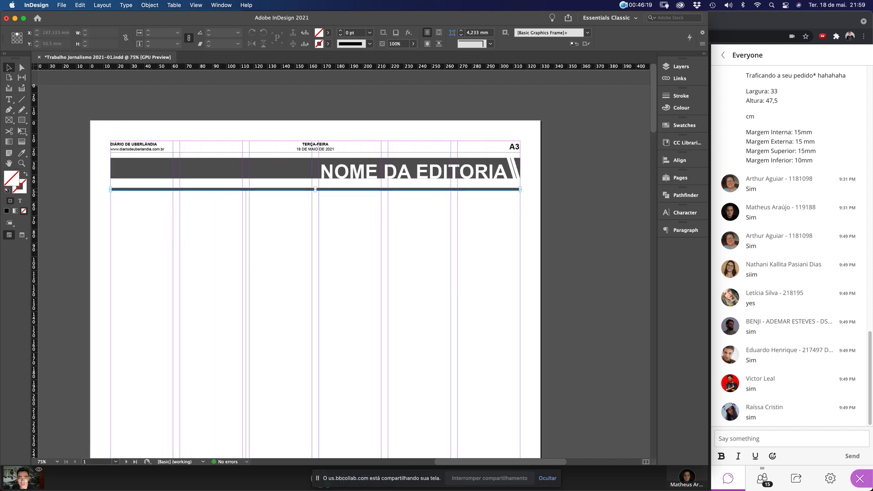
drag(456, 159, 541, 229)
drag(470, 236, 89, 271)
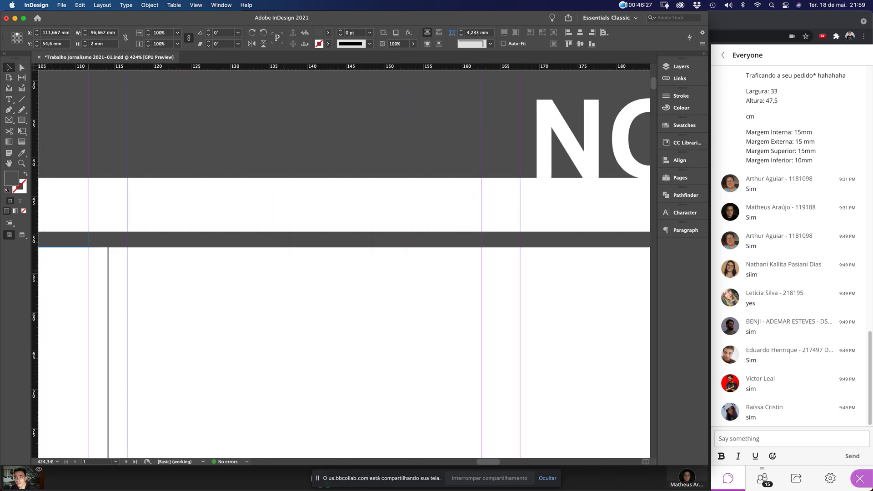
click(166, 287)
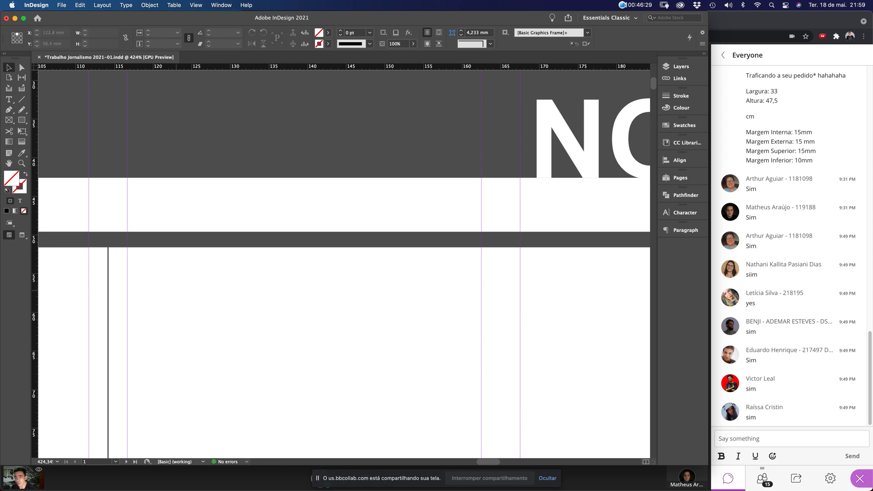
key(super+minus)
key(super+minus)
key(super+minus)
key(super+minus)
scroll(267, 287, left, 8)
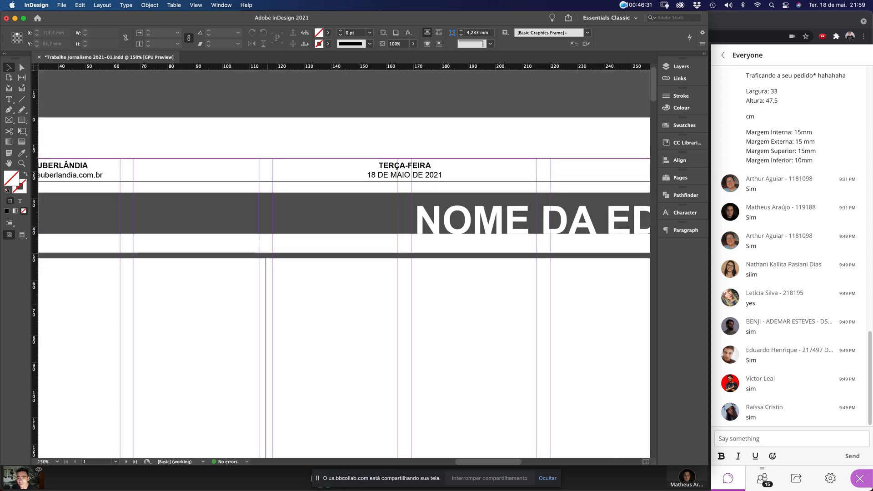
Shorten the other bar from the left to leave a gap, and extend the vertical divider up to the bars
click(428, 247)
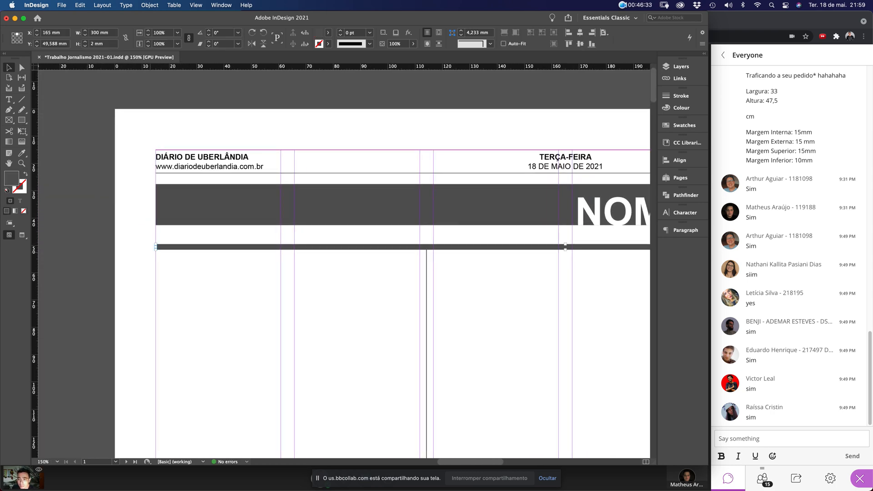
drag(156, 247, 433, 271)
click(435, 273)
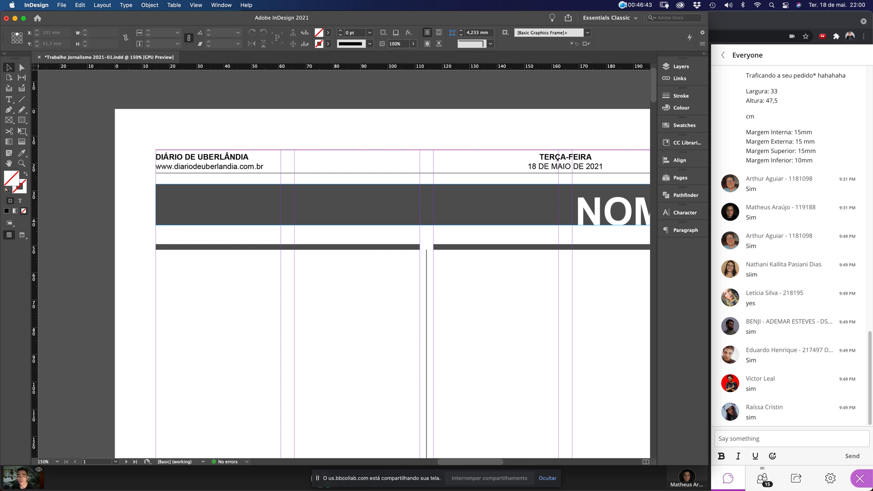
scroll(434, 258, up, 10)
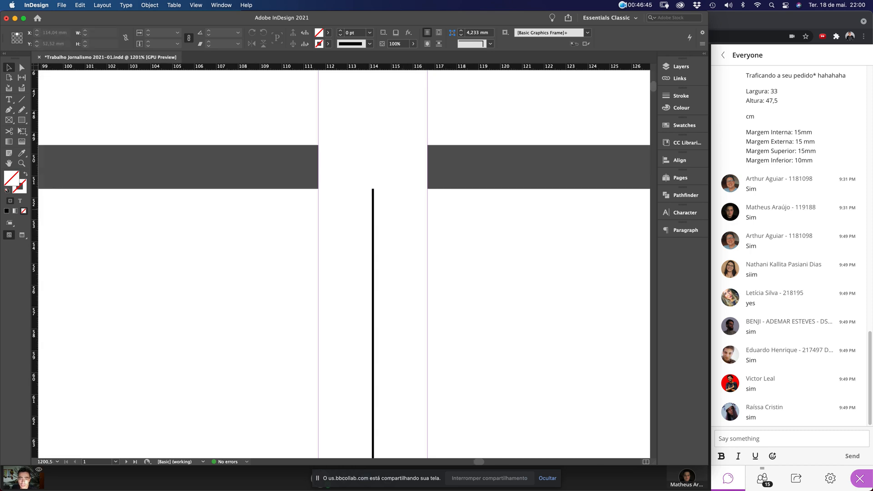
click(373, 189)
drag(373, 190, 376, 145)
click(469, 268)
key(super+0)
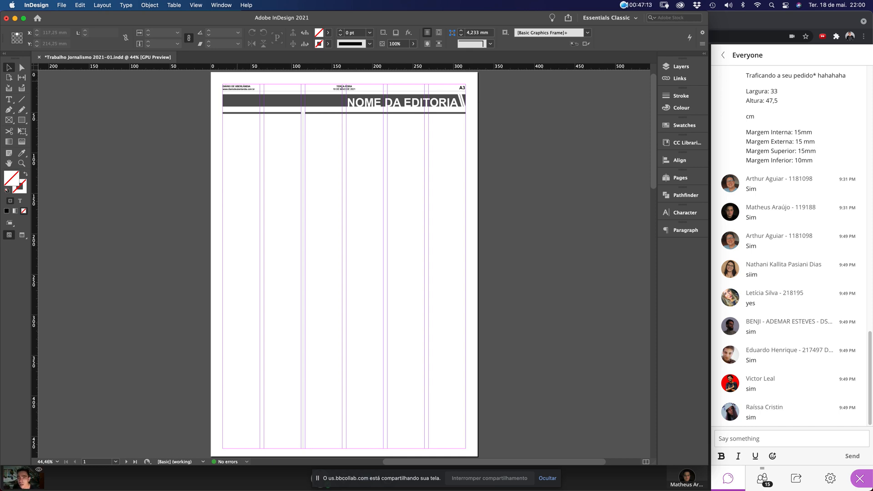
Alt-drag a copy of the 'DIÁRIO DE UBERLÂNDIA' frame below the left bar
drag(202, 84, 470, 196)
scroll(425, 244, left, 5)
scroll(341, 264, right, 3)
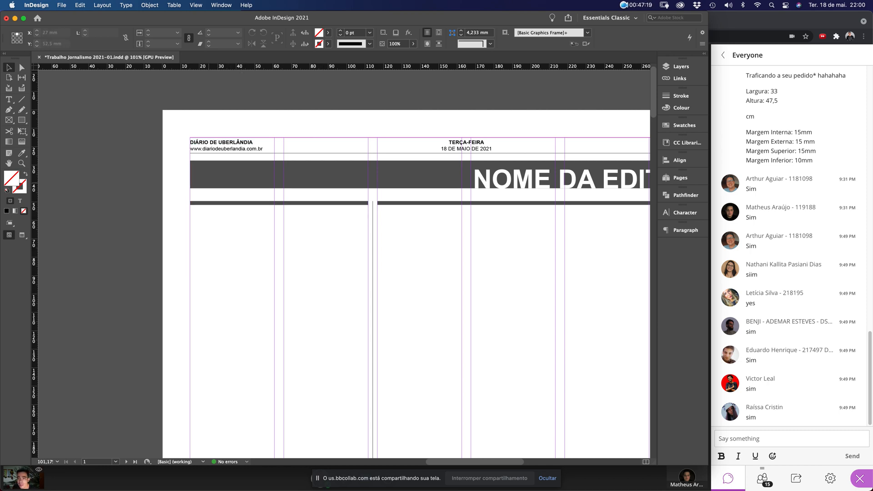
drag(231, 142, 274, 229)
Set the copied text to 10 pt and retype it as 'NOME DA MATÉRIA'
double_click(256, 216)
key(super+a)
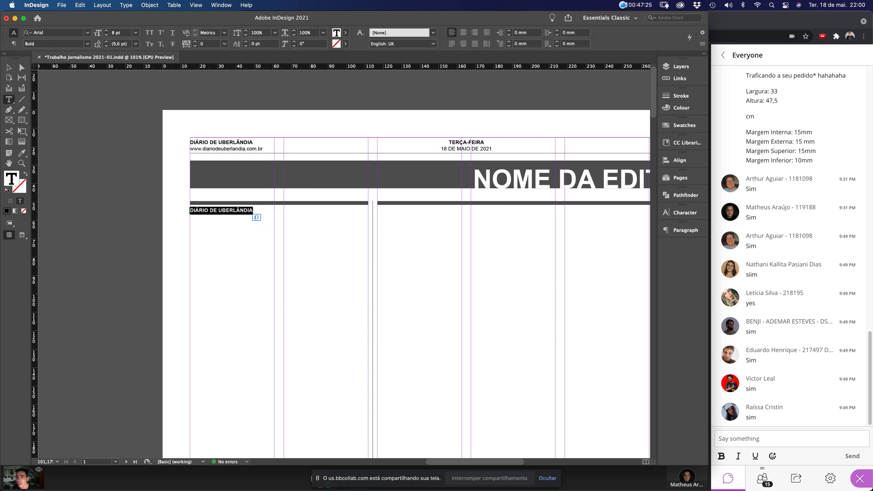
double_click(117, 32)
text(10)
key(Return)
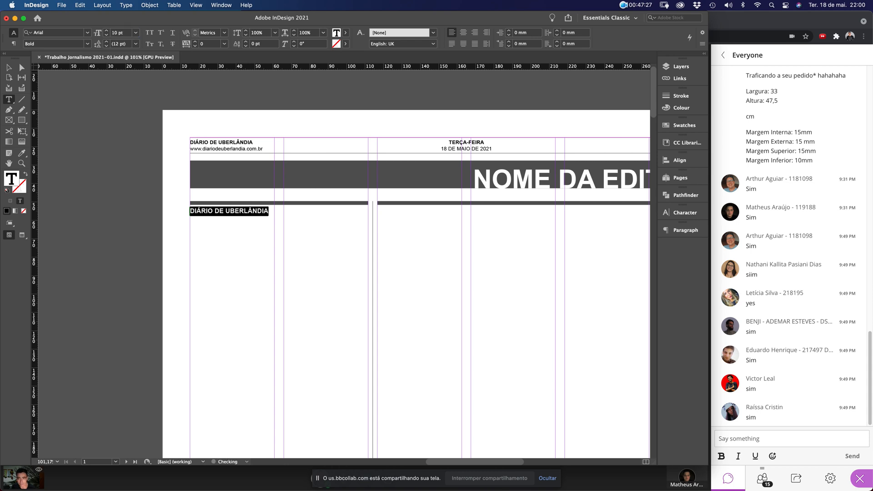
text(NOME)
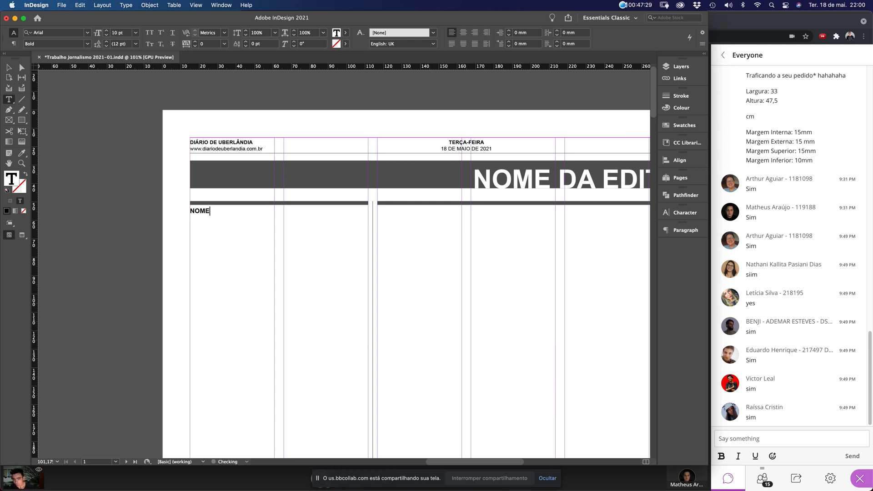
text( DA MATÉRIA)
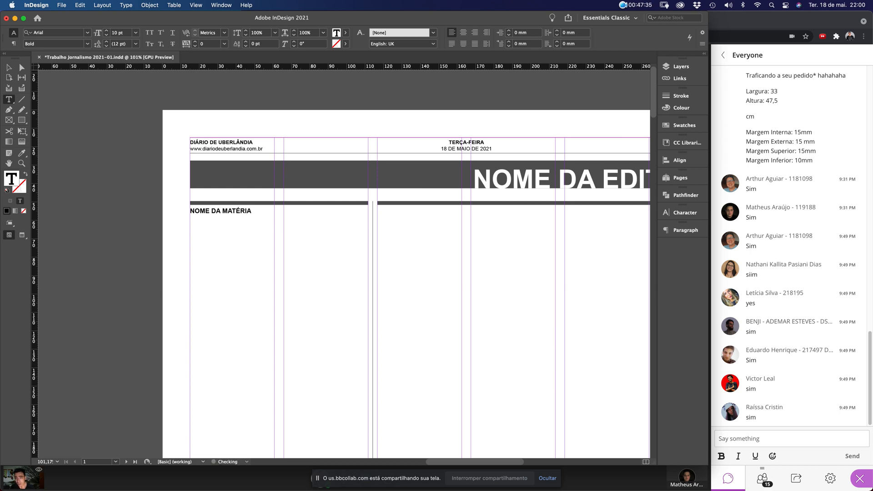
Give the 'NOME DA MATÉRIA' heading a 70% black tint in the Colour panel
key(super+a)
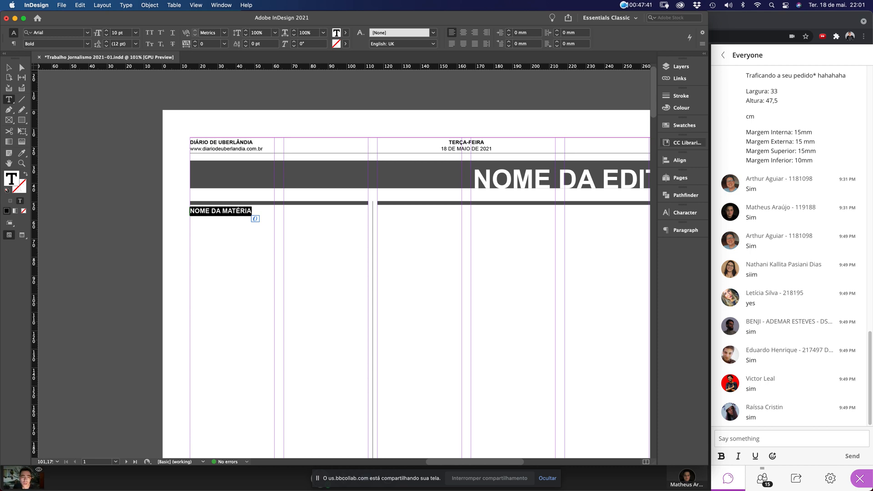
click(681, 108)
drag(641, 105, 634, 105)
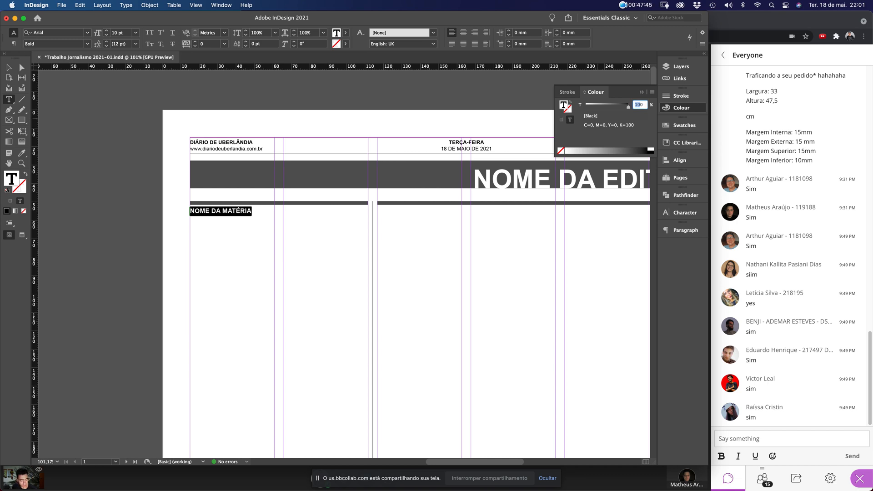
text(70)
key(Return)
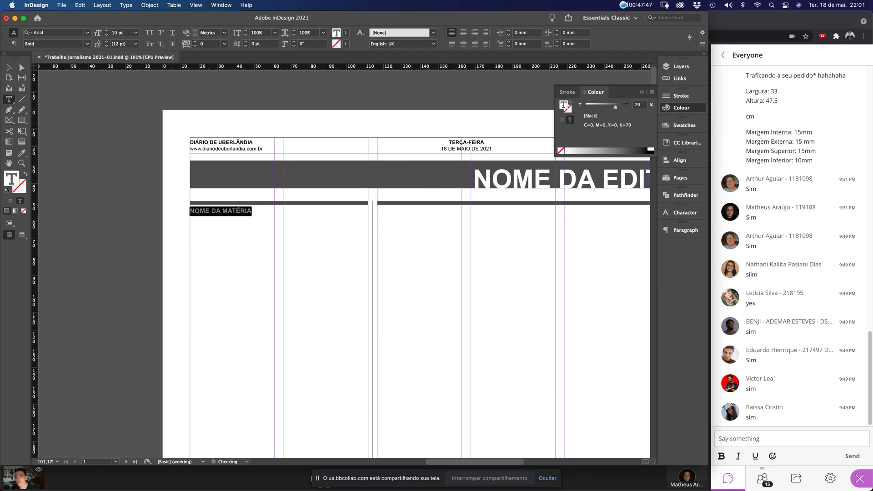
key(Escape)
key(super+shift+a)
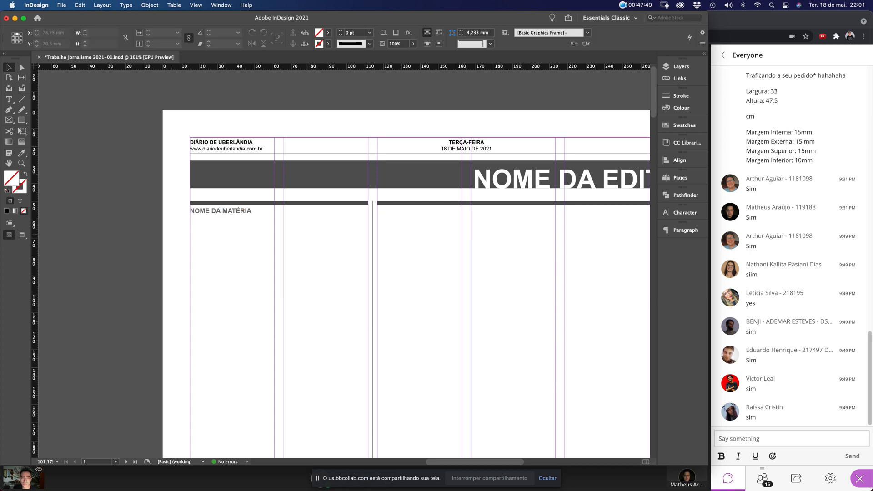
scroll(354, 264, right, 2)
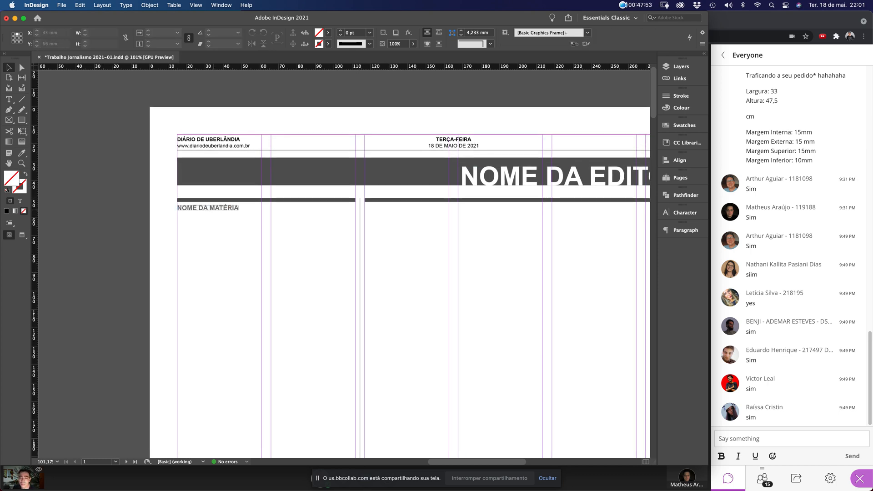
Alt-drag a copy of the NOME DA MATÉRIA heading onto the start of the right-hand rule
drag(213, 208, 407, 200)
click(414, 247)
drag(152, 87, 517, 286)
Shorten the right grey bar from its left end to clear the copied heading
click(430, 292)
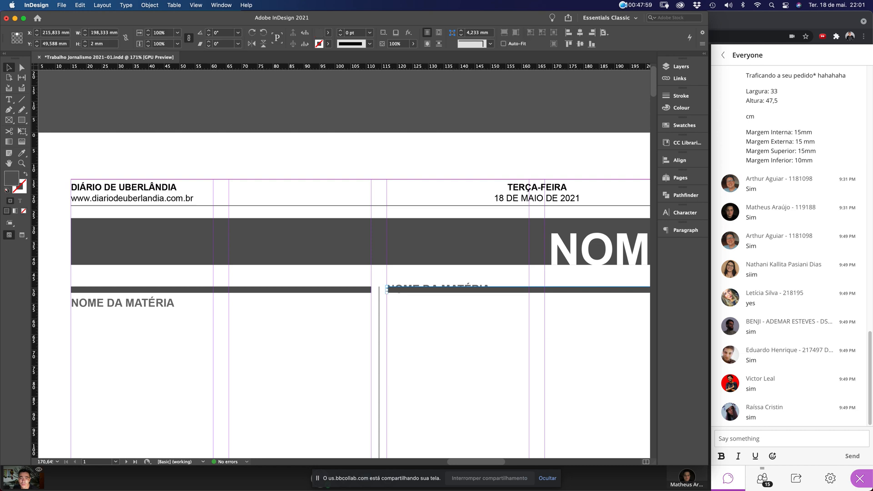
drag(430, 292, 530, 295)
click(512, 300)
Retype the copied centre heading to read UBERLÂNDIA
drag(466, 290, 466, 293)
double_click(466, 292)
key(super+a)
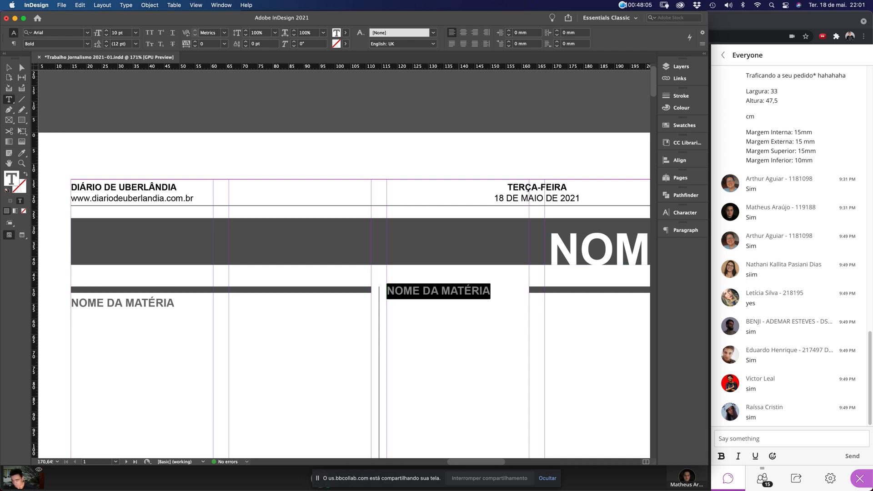
text(UBE)
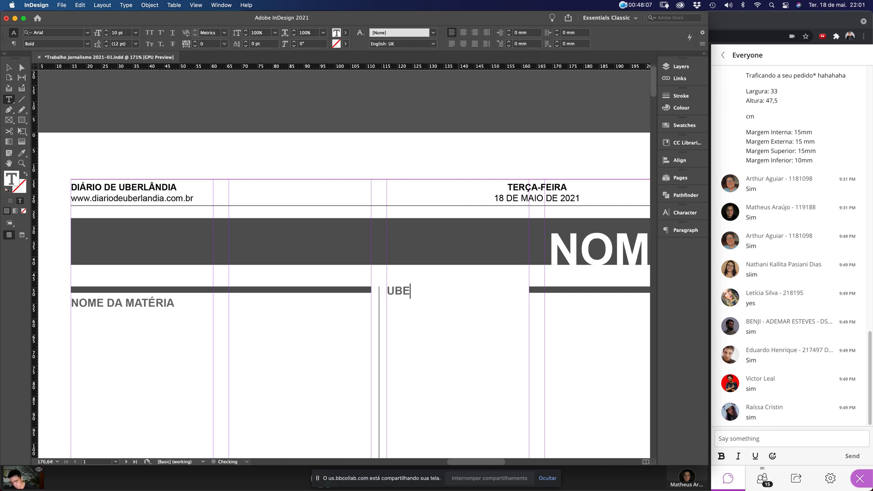
text(RL^ÂNDIA)
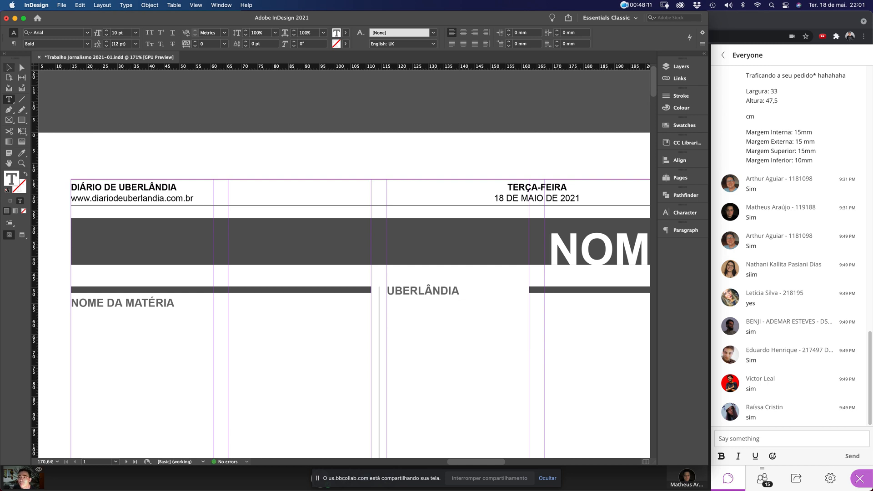
key(Escape)
click(422, 312)
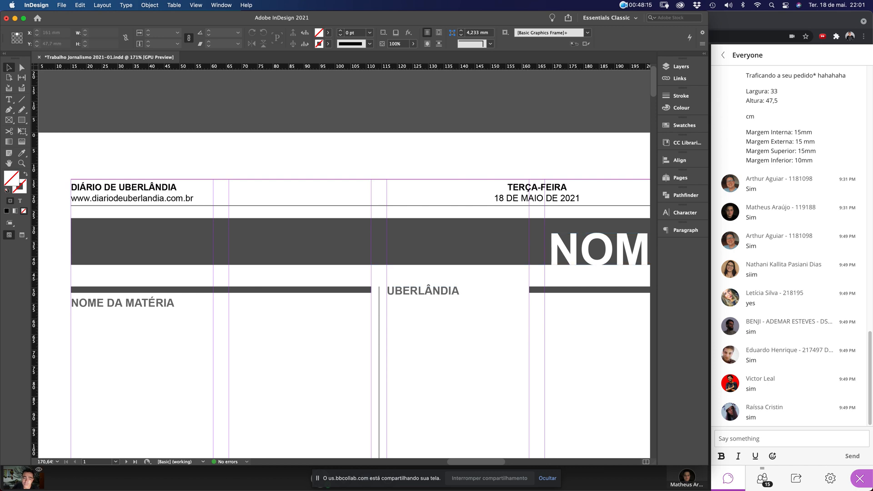
Bring the right bar up to UBERLÂNDIA, fit the frame to its text, and raise it to line up with the bars
click(531, 289)
drag(530, 289, 293, 315)
double_click(489, 291)
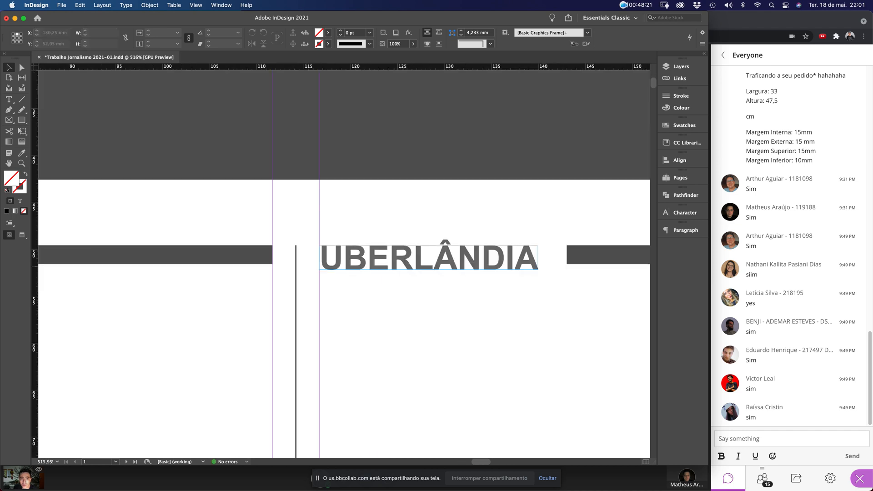
double_click(429, 257)
key(super+a)
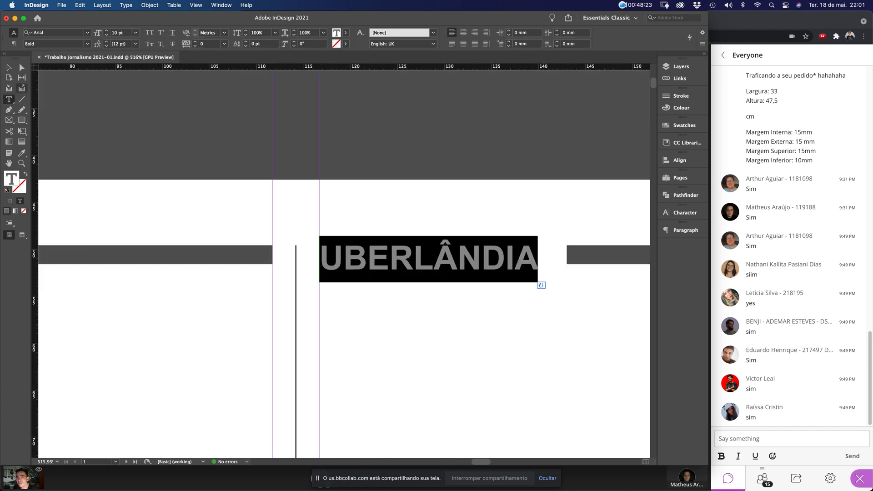
key(Escape)
drag(477, 265, 477, 258)
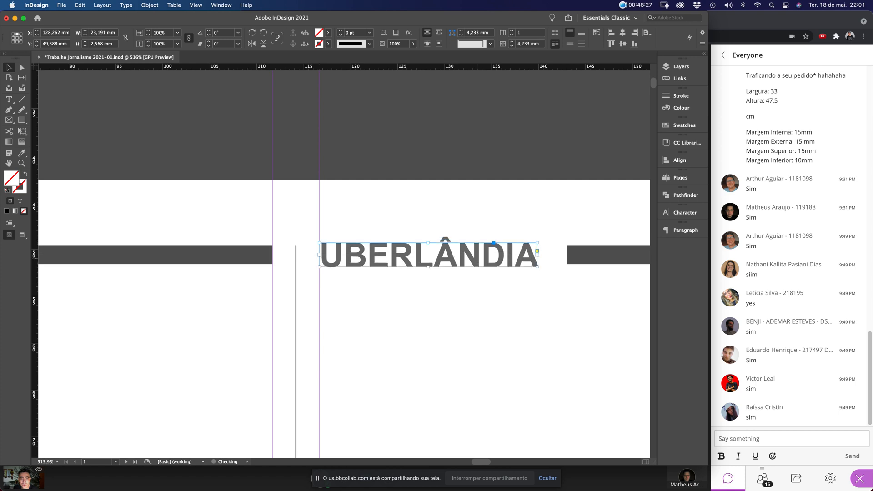
click(543, 288)
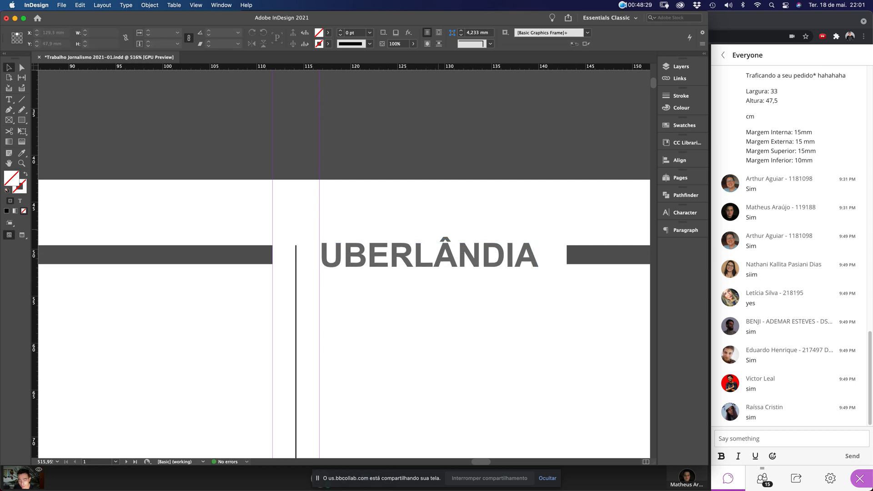
key(super+0)
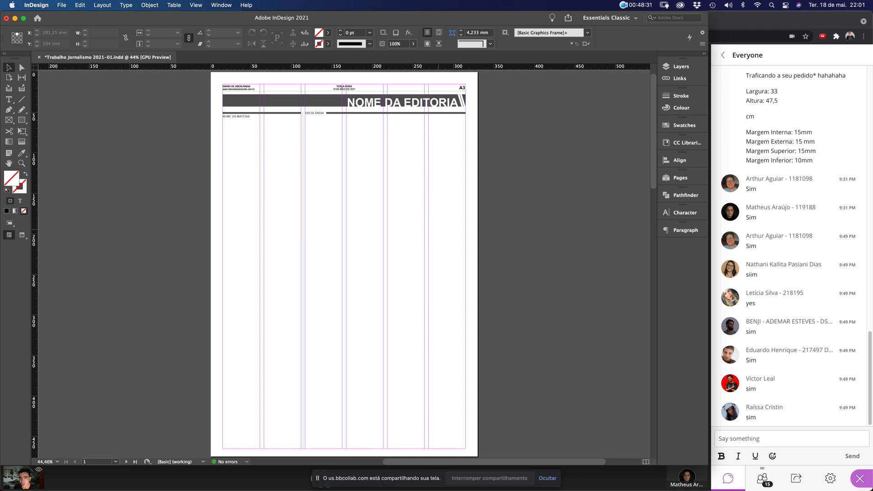
Save the newspaper page with Cmd+S, then check the header and fit the page in the window
key(super+s)
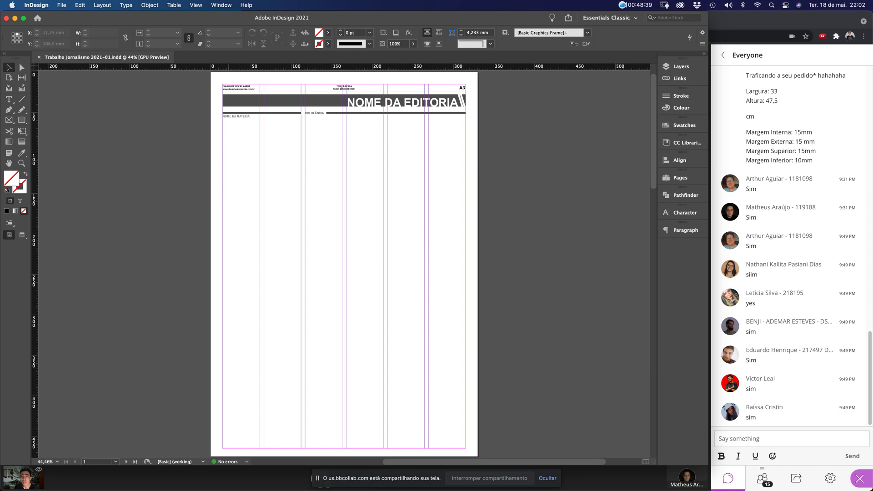
drag(214, 85, 499, 175)
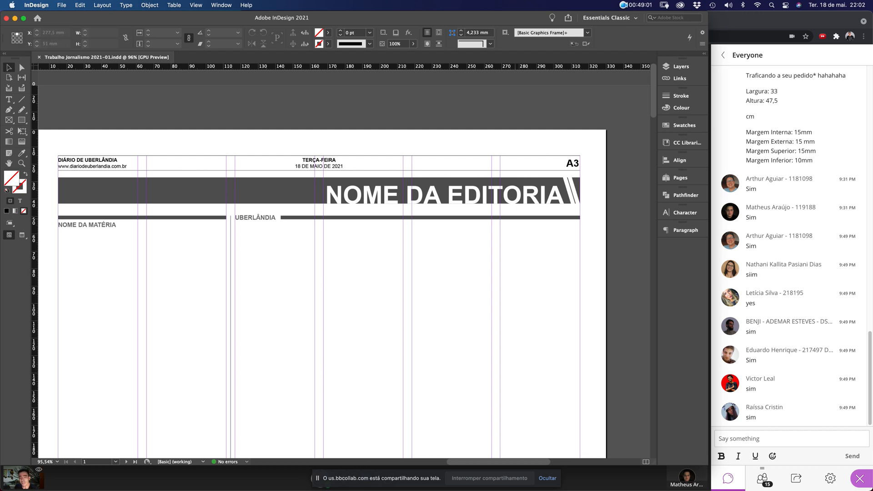
key(super+0)
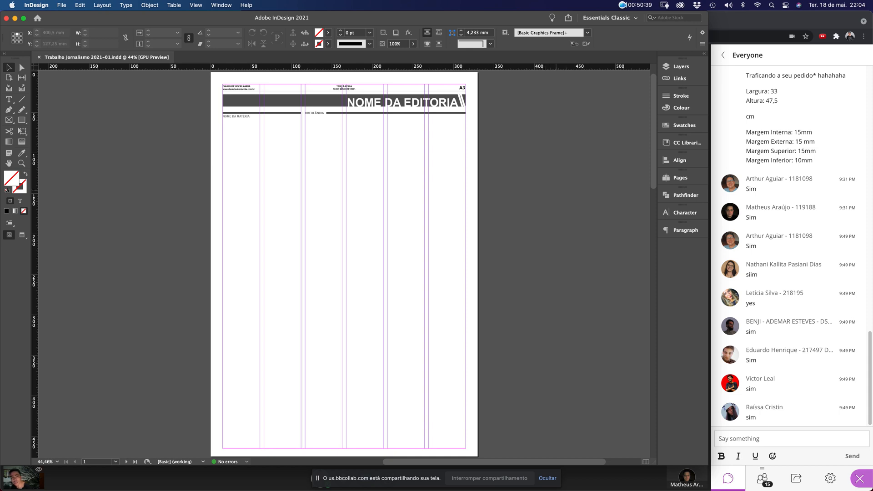
Select all the header objects except the vertical rule and copy them
drag(196, 78, 505, 176)
scroll(405, 209, left, 2)
drag(99, 134, 617, 201)
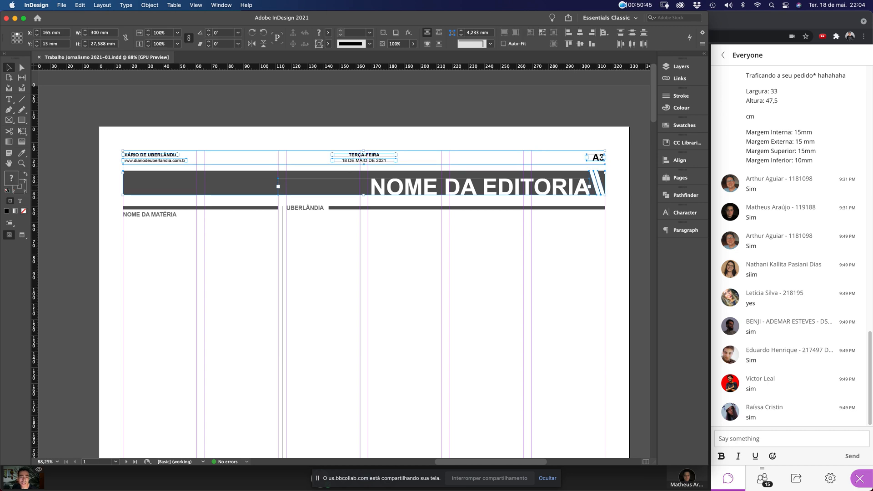
drag(110, 137, 624, 456)
shift+click(282, 291)
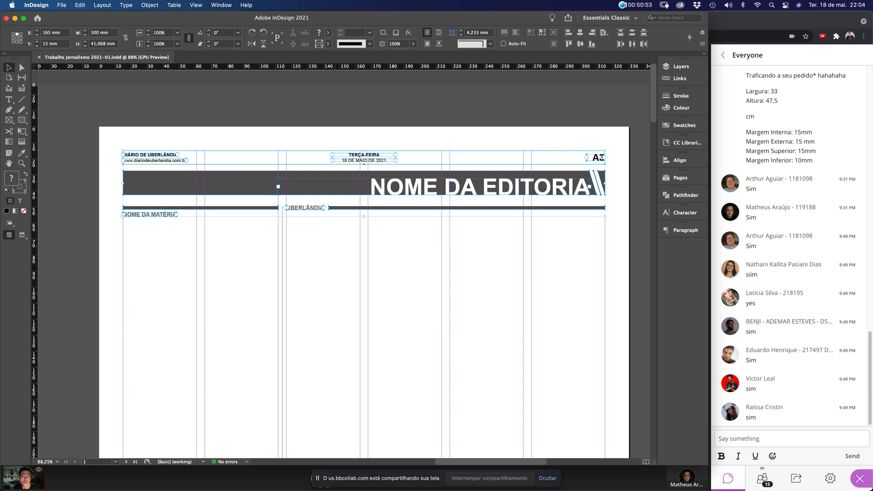
click(341, 273)
key(super+0)
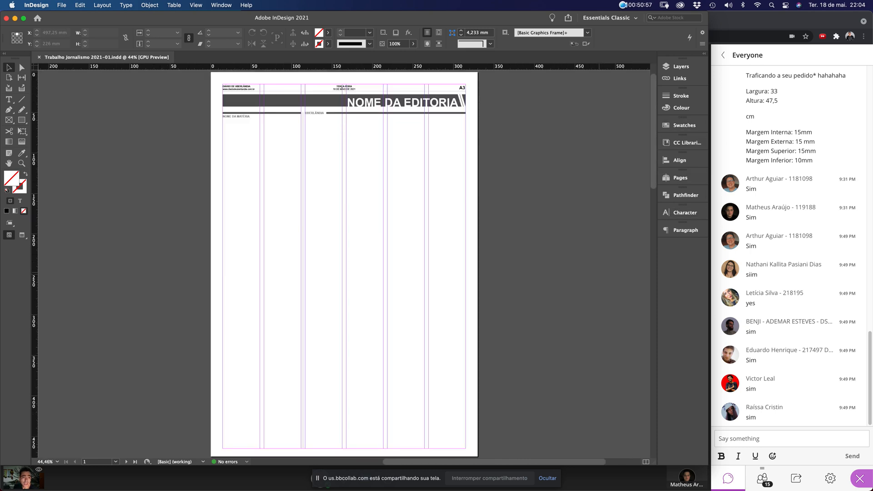
Paste the header in place on spread 2 and drag it onto the left page
scroll(341, 264, down, 5)
scroll(341, 264, down, 5)
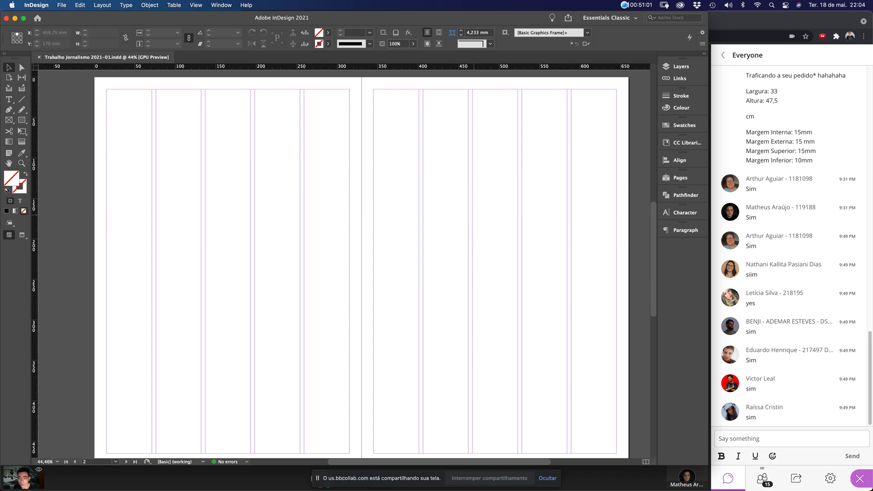
scroll(474, 215, right, 1)
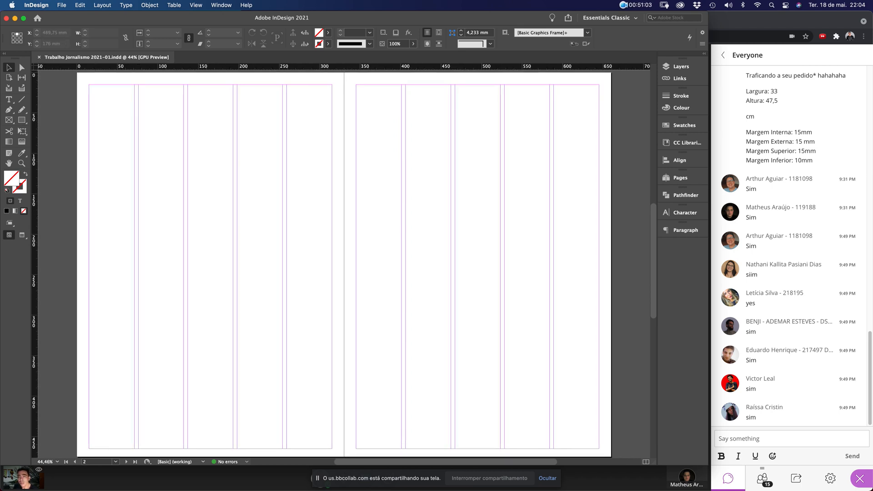
click(80, 5)
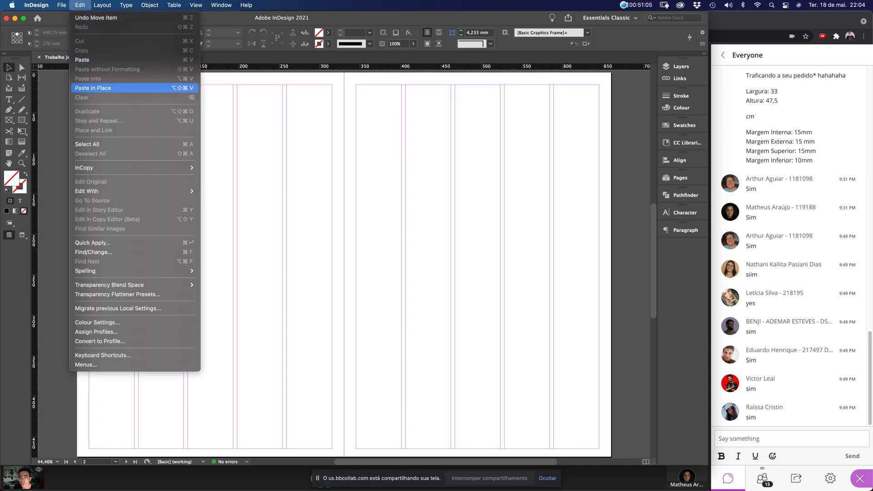
click(123, 87)
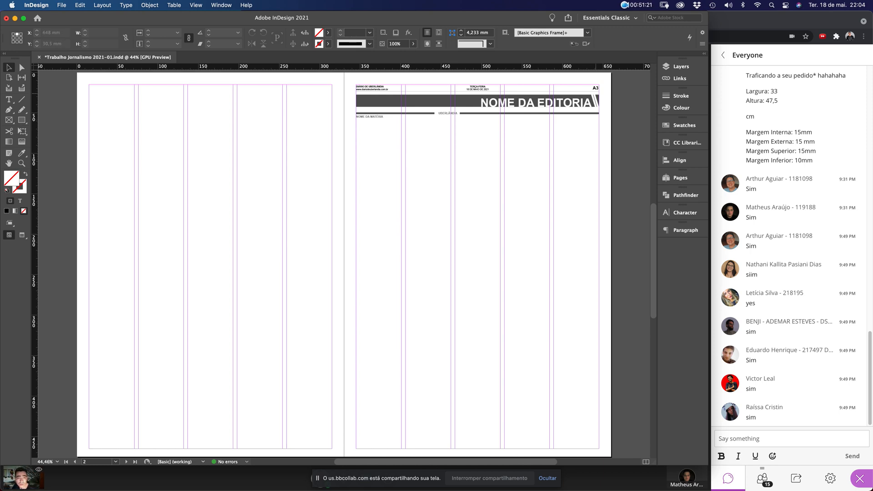
drag(624, 77, 323, 157)
drag(368, 105, 95, 105)
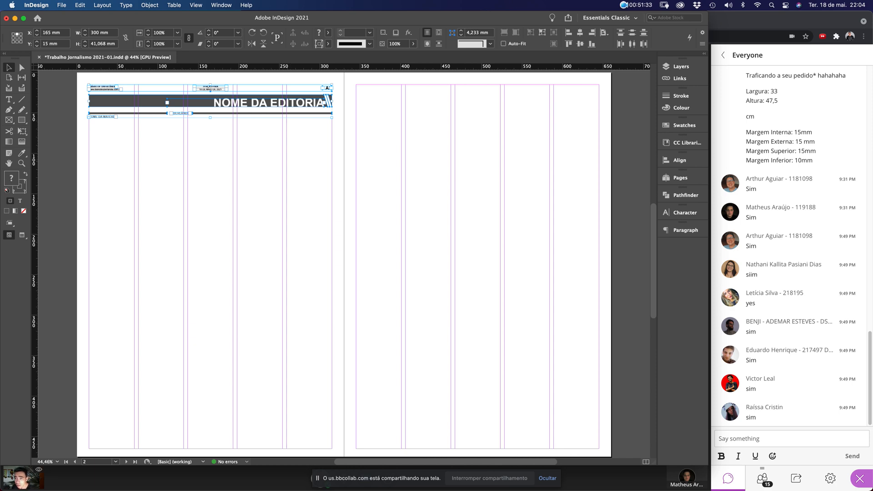
Move the A3 frame to the header's left end and the newspaper name and website to the right end
drag(82, 81, 351, 137)
scroll(351, 137, left, 3)
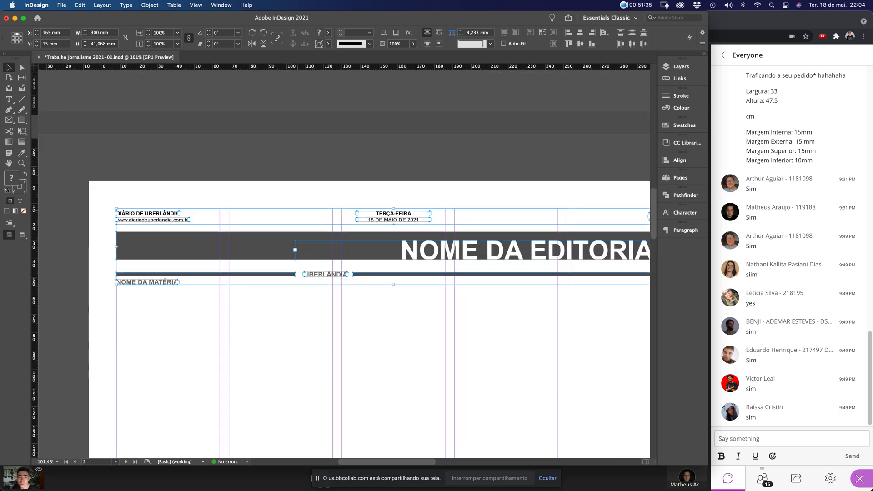
scroll(298, 138, right, 3)
scroll(299, 138, down, 1)
click(393, 173)
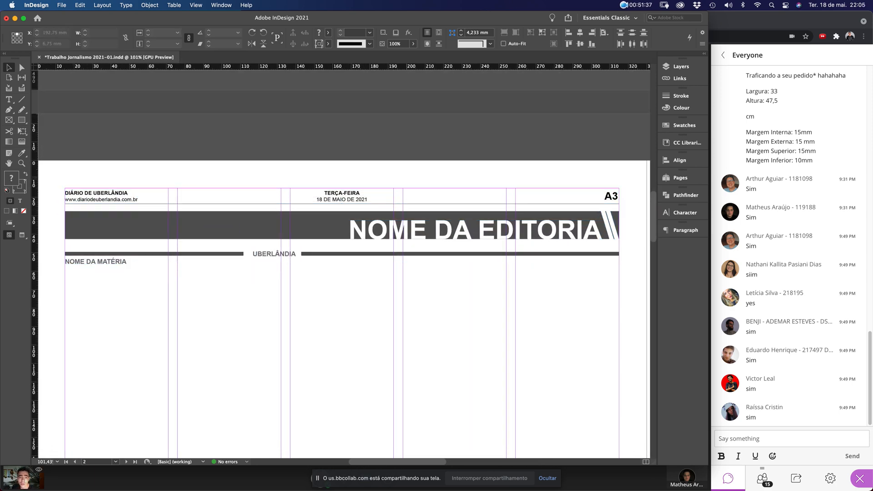
click(613, 196)
drag(614, 196, 207, 215)
drag(128, 171, 427, 191)
key(super+z)
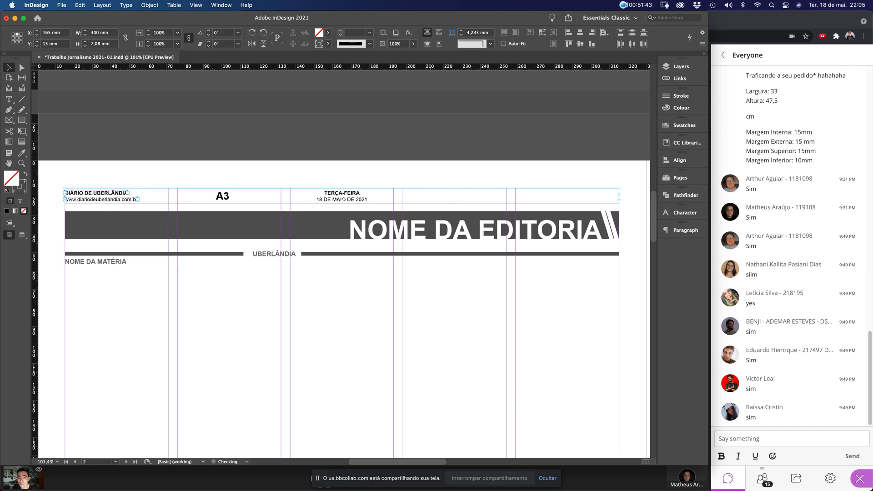
key(super+z)
drag(611, 196, 223, 205)
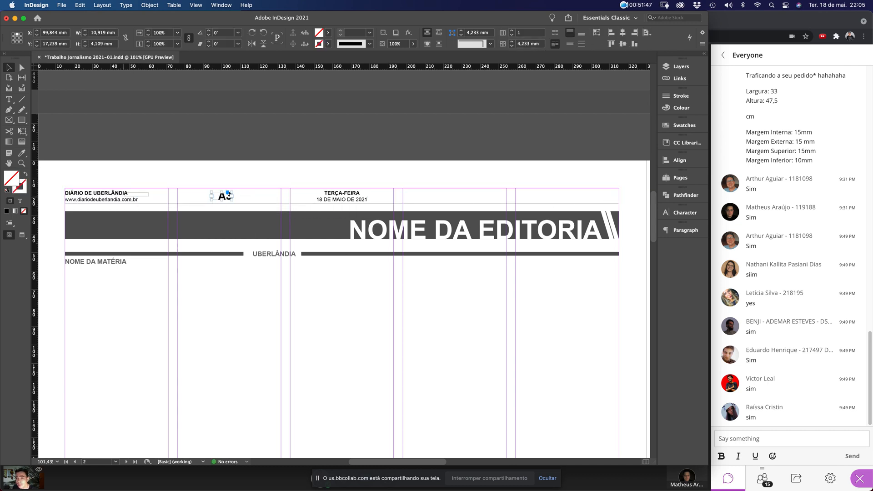
drag(119, 200, 582, 205)
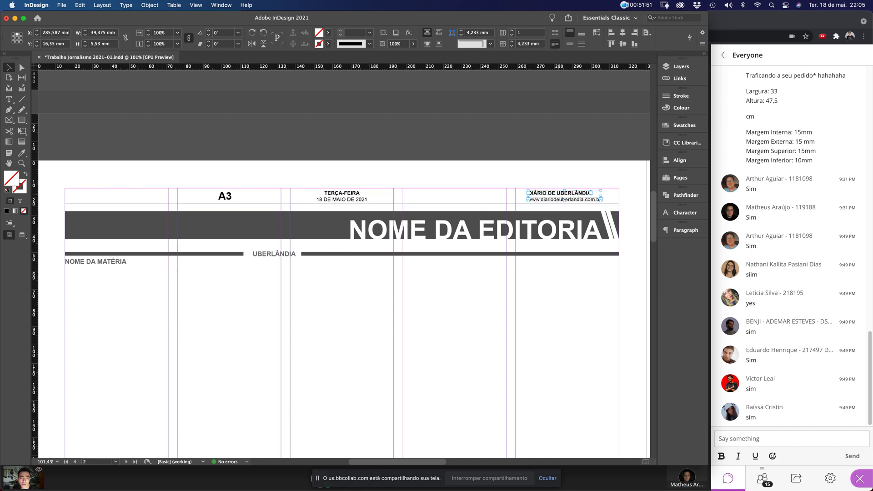
Right-align the newspaper name and website frames and set them against the right margin
double_click(553, 194)
key(super+a)
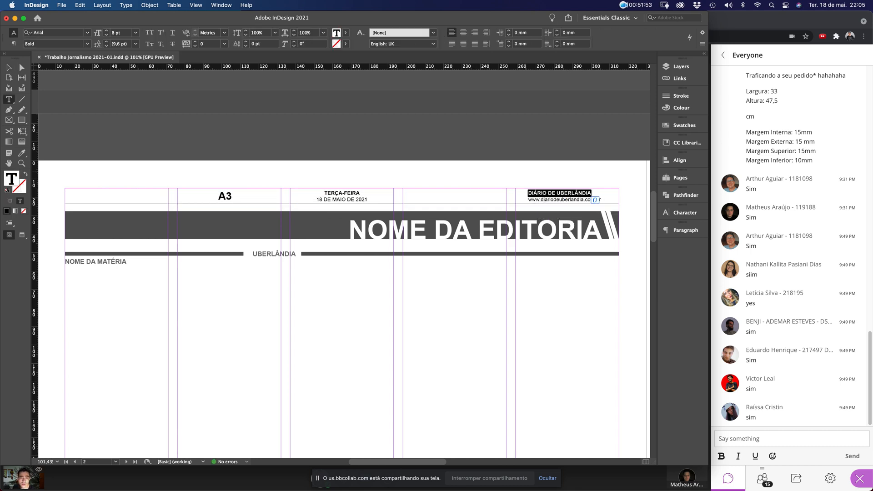
key(Escape)
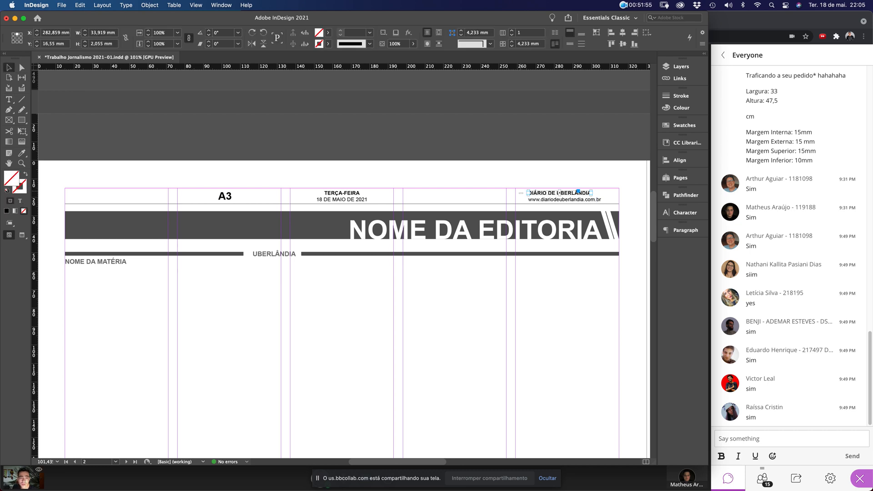
shift+click(564, 200)
click(685, 230)
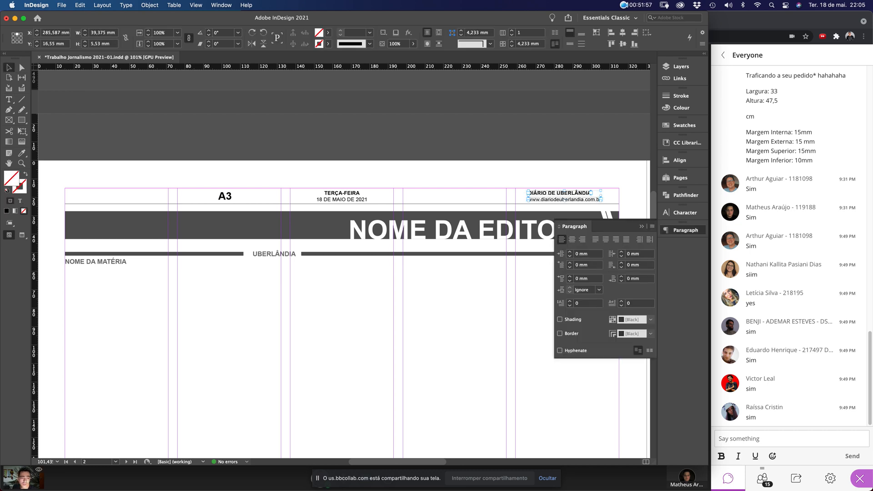
key(shift+super+r)
click(593, 174)
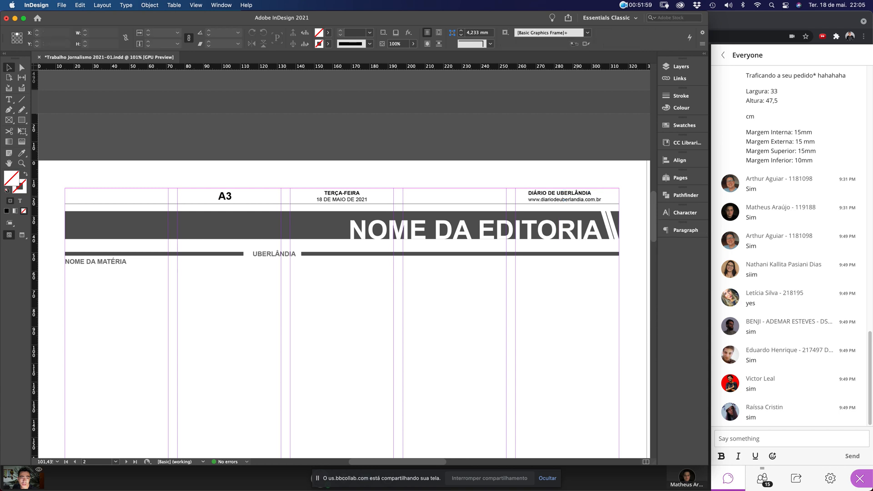
mouse_move(585, 193)
mouse_down()
mouse_move(612, 194)
mouse_move(583, 199)
mouse_up()
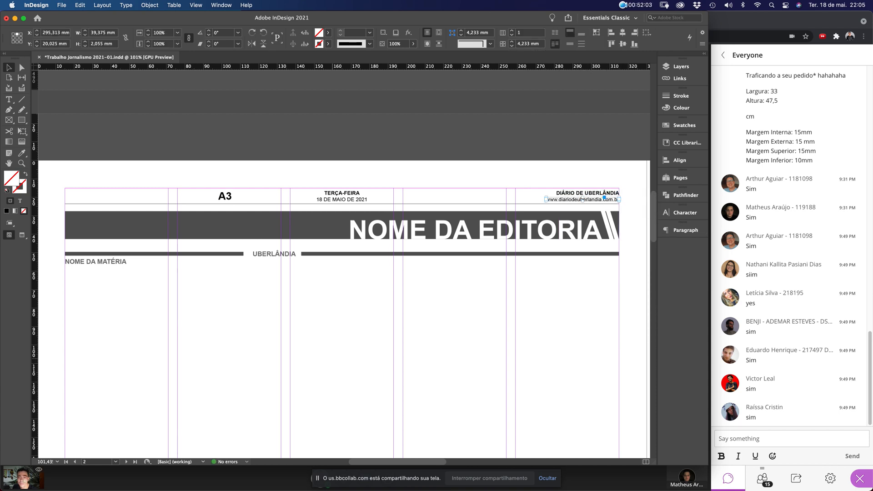
Left-align the A3 page number and move it to the left margin
click(225, 195)
click(686, 230)
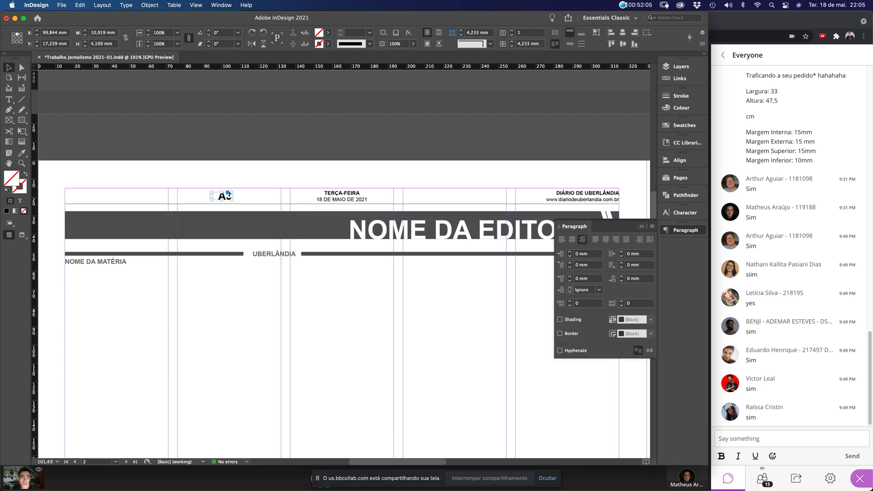
click(562, 240)
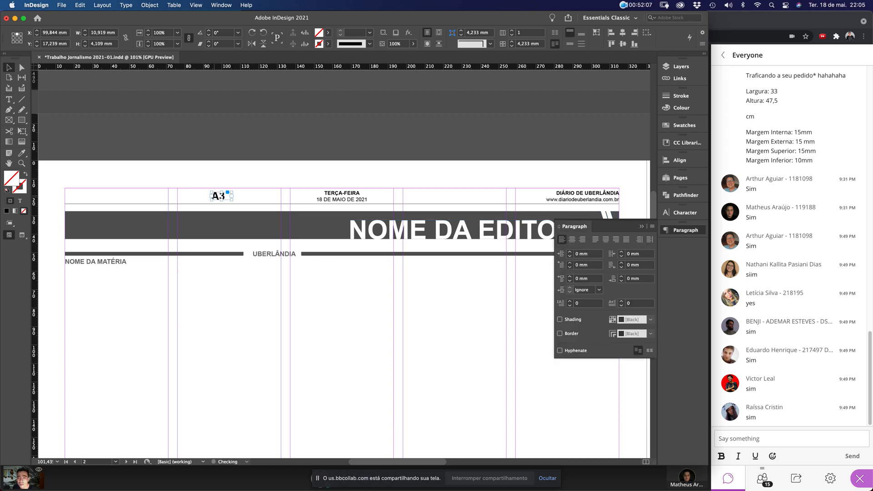
drag(218, 199, 169, 199)
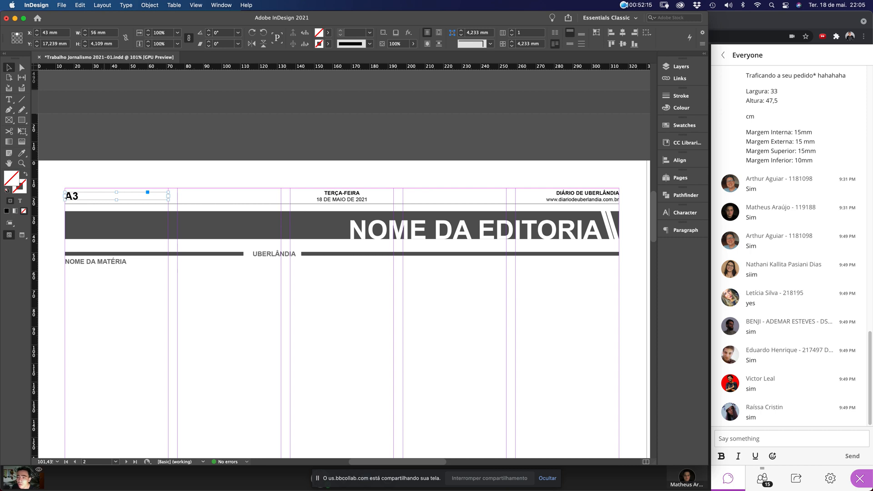
Change the label to 'A4 | NOME DA EDITORIA' and widen its frame to 117 mm
double_click(79, 196)
key(shift+Left)
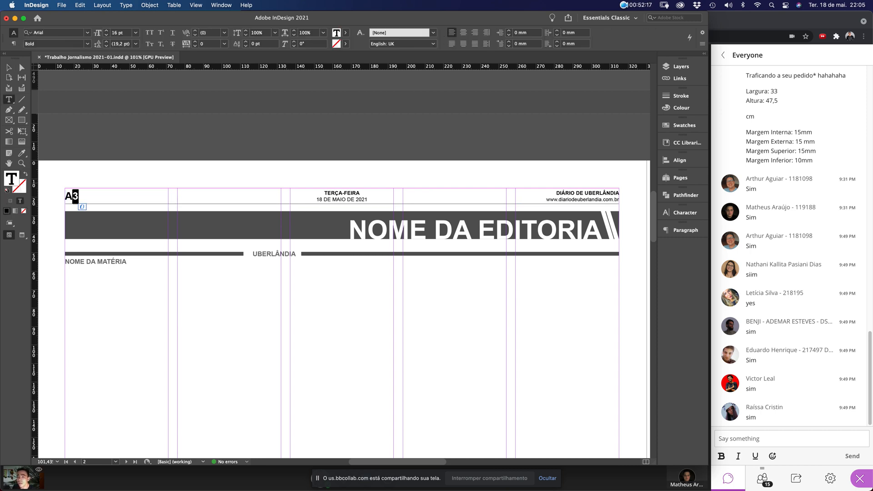
text(4)
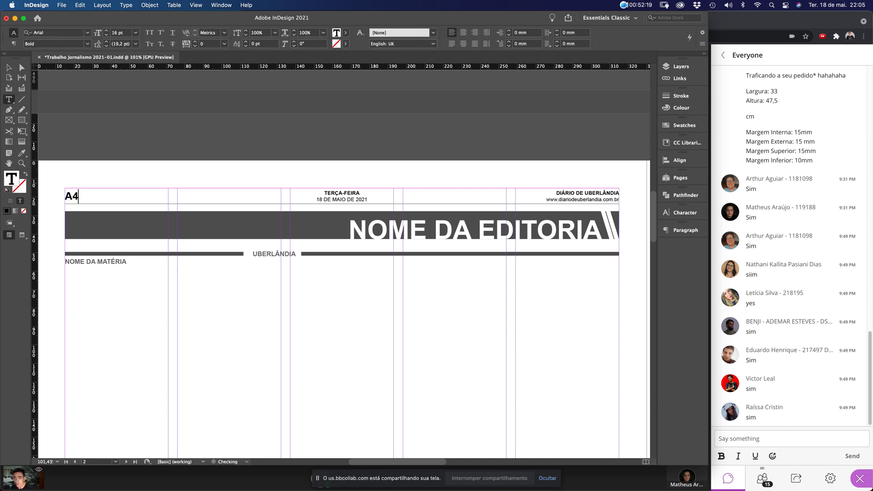
text( | CI)
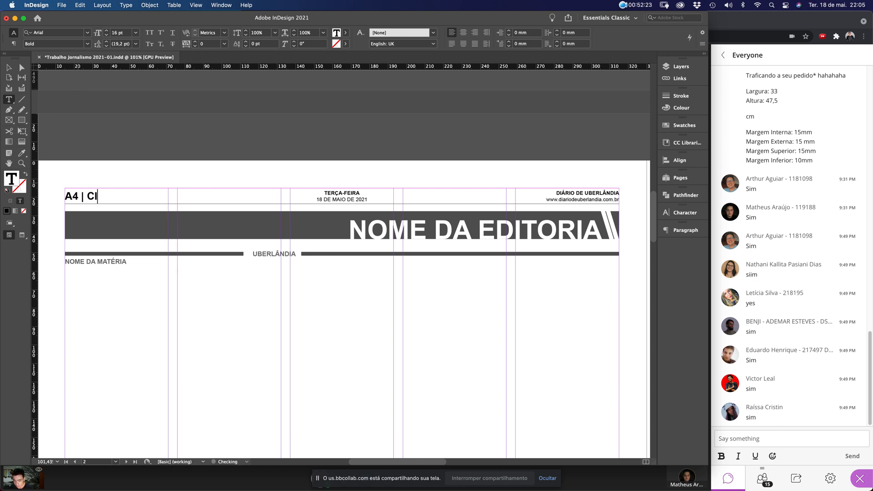
text(DADES)
key(super+a)
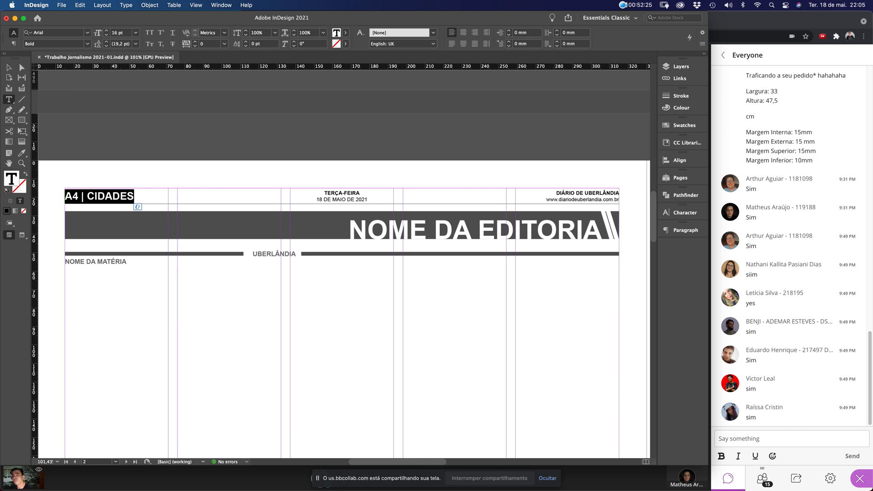
drag(88, 196, 144, 197)
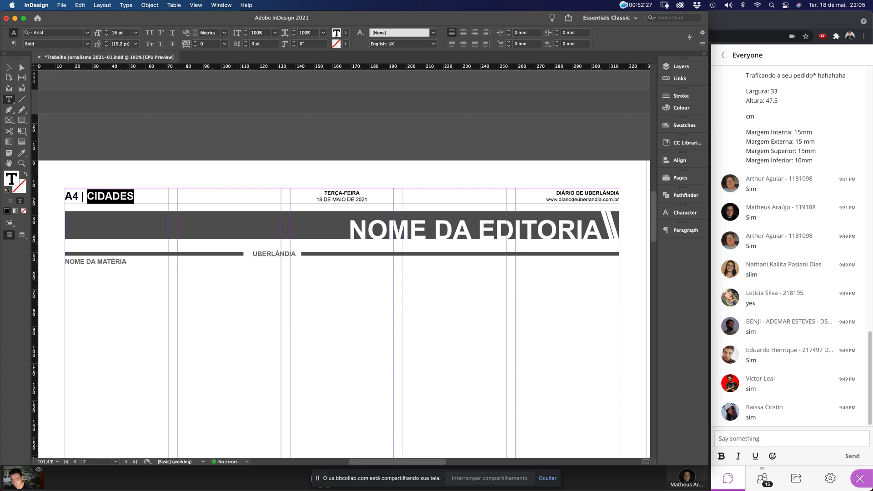
text(NOME DA EDITORIA)
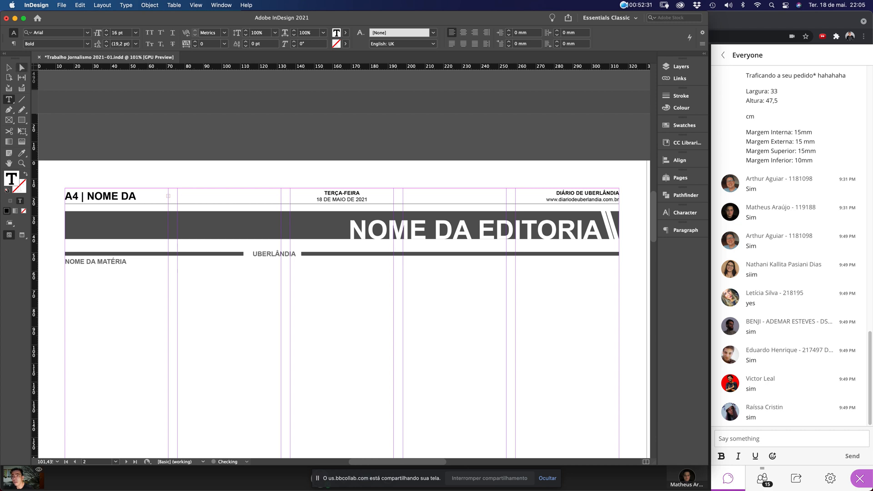
click(9, 68)
drag(168, 196, 281, 196)
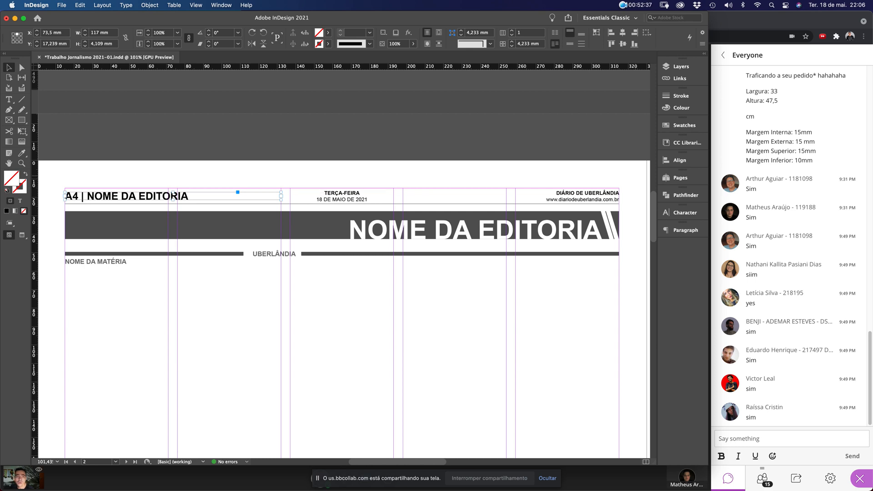
Apply All Caps to the header label from the Character panel menu
click(684, 212)
drag(572, 212, 280, 145)
click(358, 144)
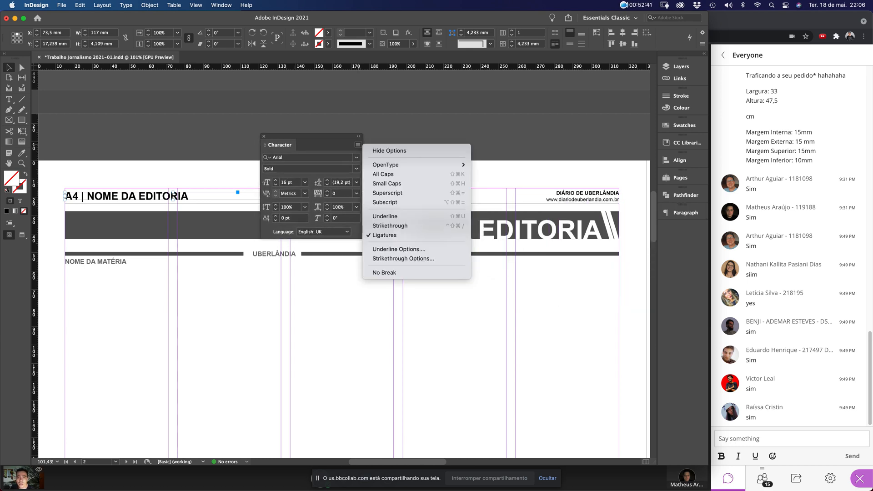
click(383, 174)
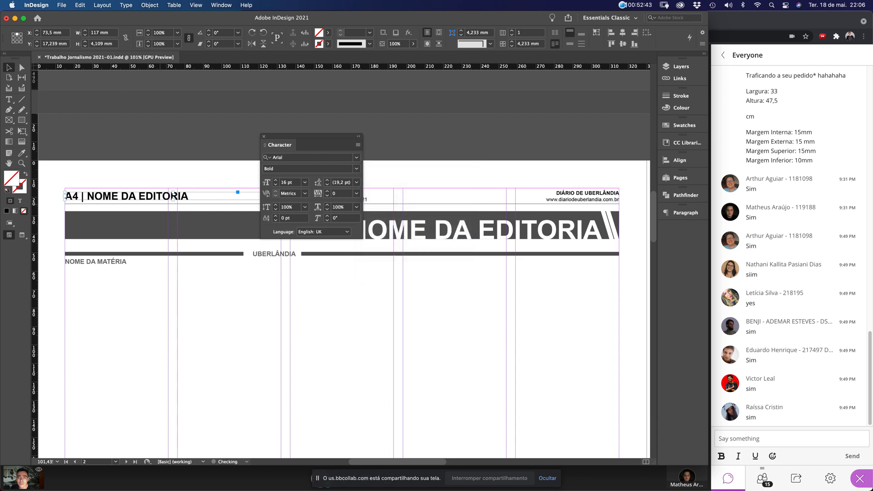
Move the NOME DA EDITORIA headline left to X 138.554 mm and centre its text
drag(310, 137, 308, 306)
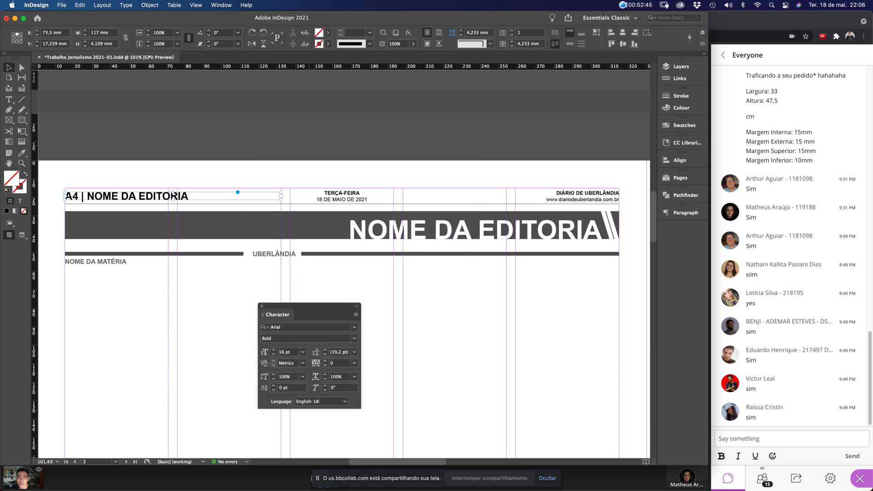
click(384, 295)
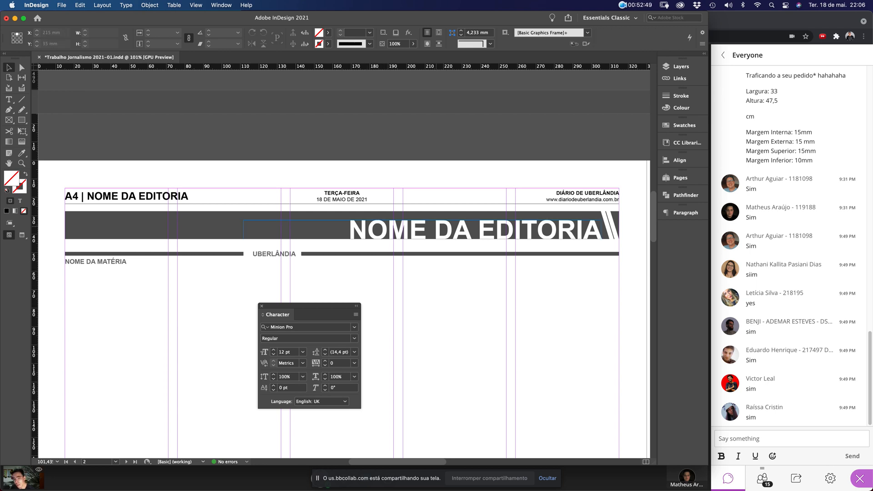
click(528, 234)
drag(528, 234, 398, 234)
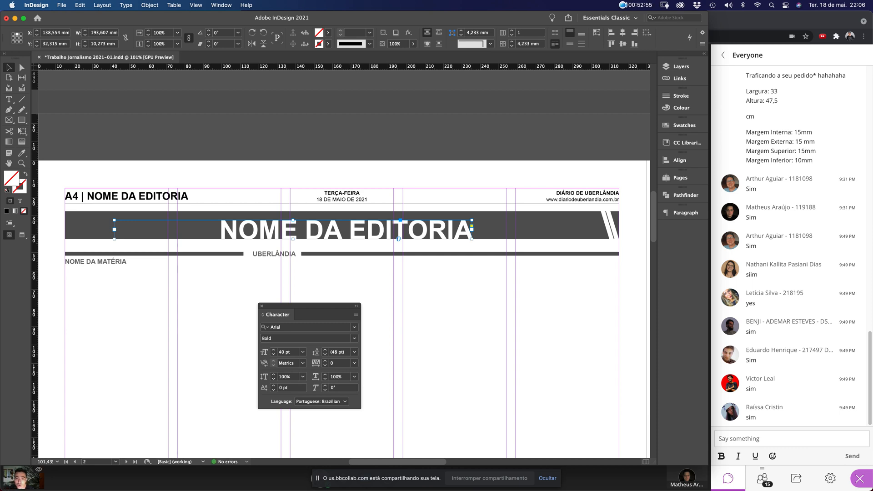
double_click(398, 234)
key(super+a)
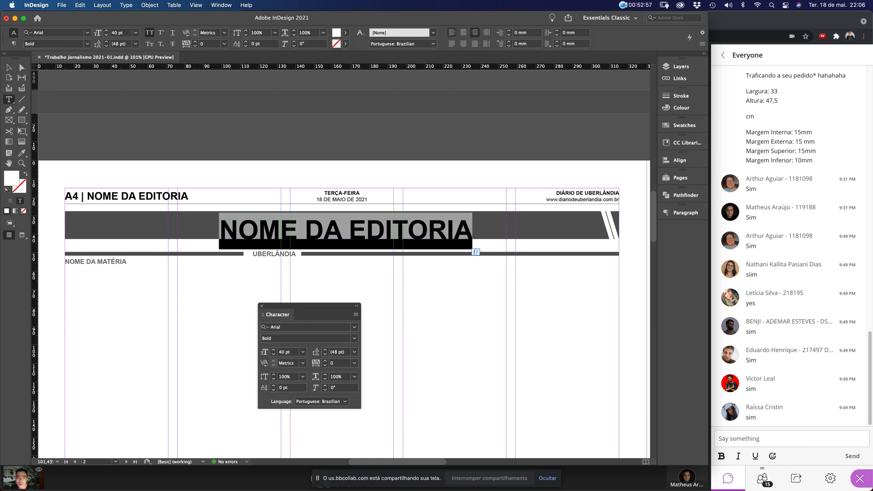
key(shift+super+c)
key(Escape)
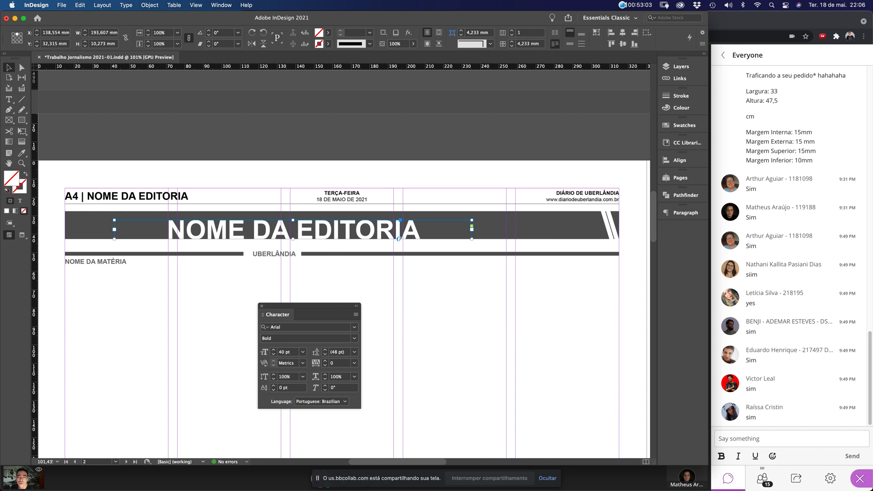
Centre the headline frame horizontally on the page at X 165 mm using the Align panel
click(221, 5)
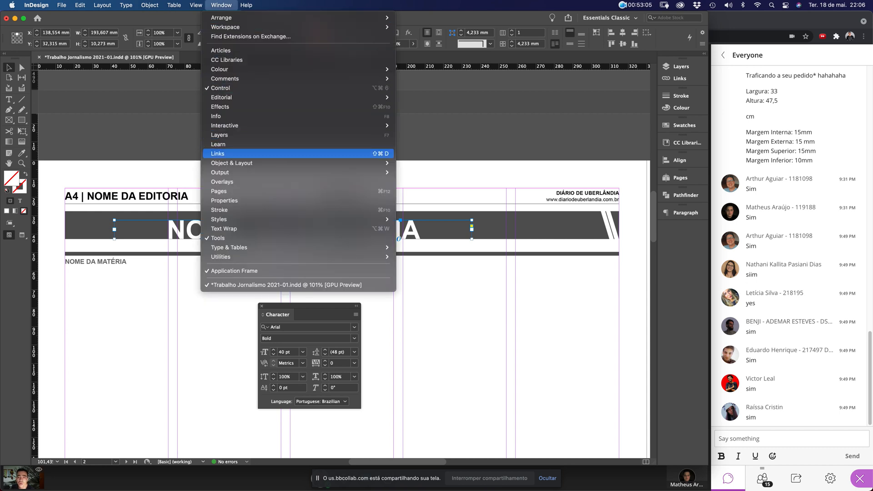
mouse_move(246, 163)
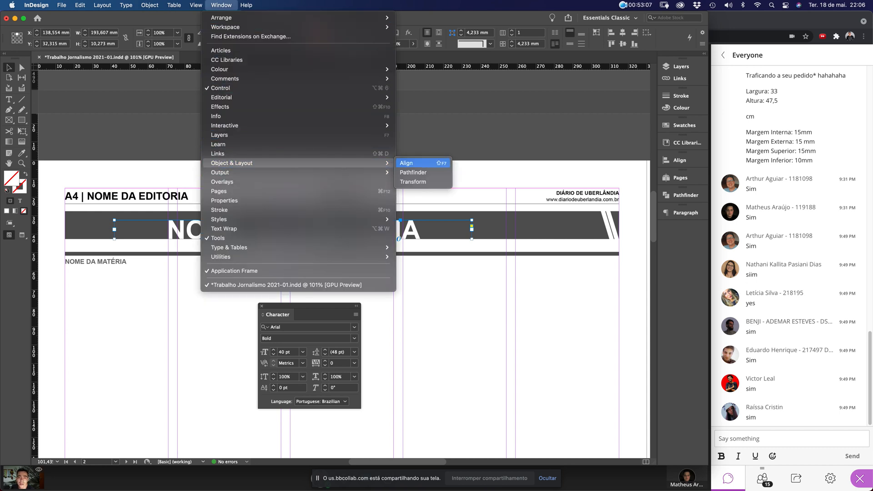
click(410, 163)
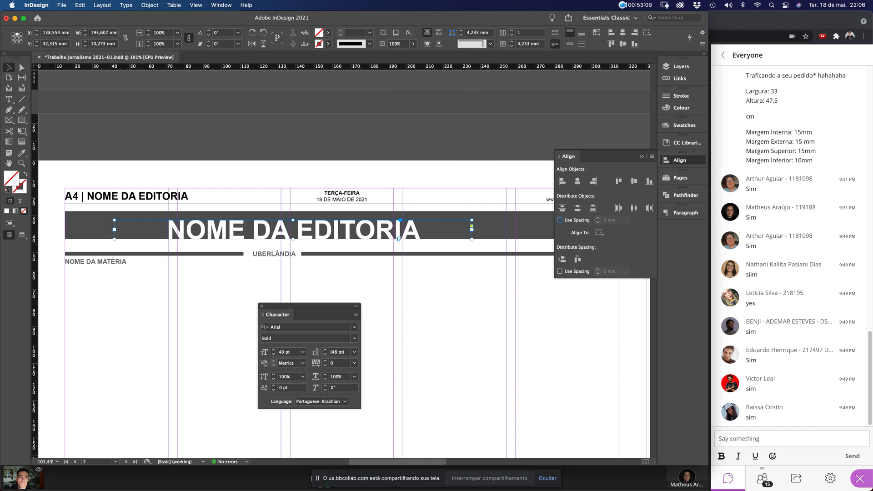
click(600, 232)
click(636, 264)
click(577, 181)
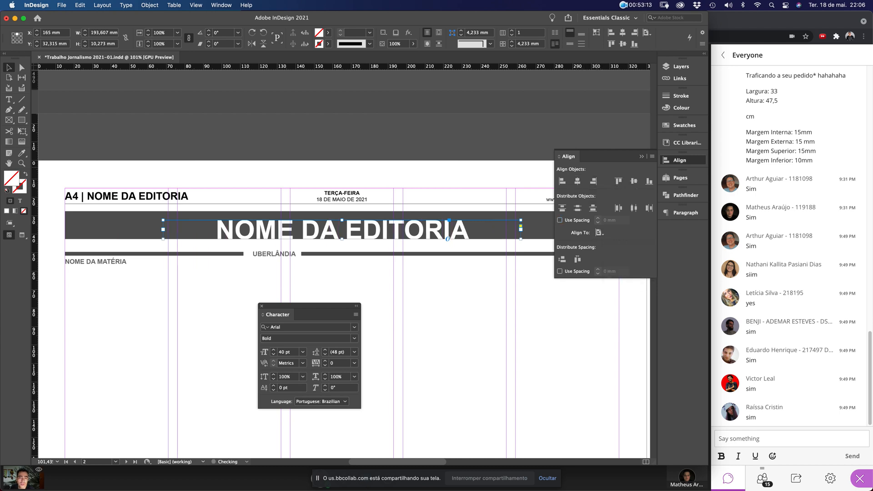
click(641, 156)
Select the divider line and the labels beneath the header bar
click(455, 293)
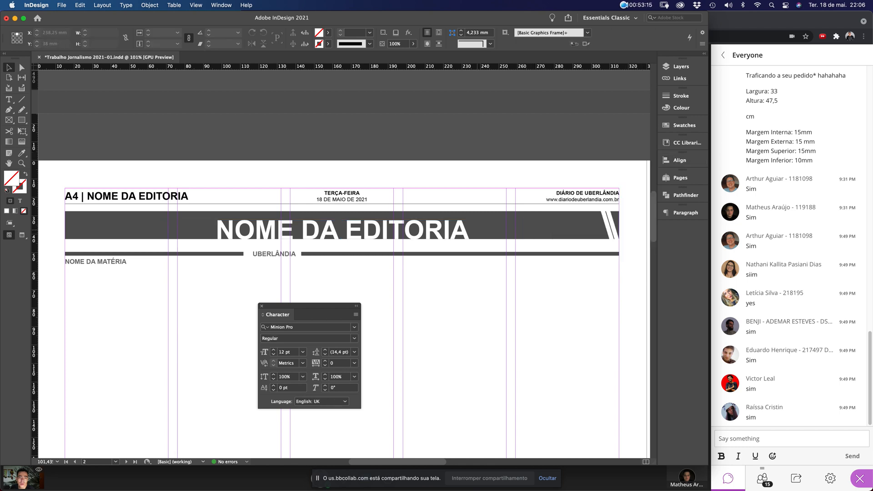
click(364, 230)
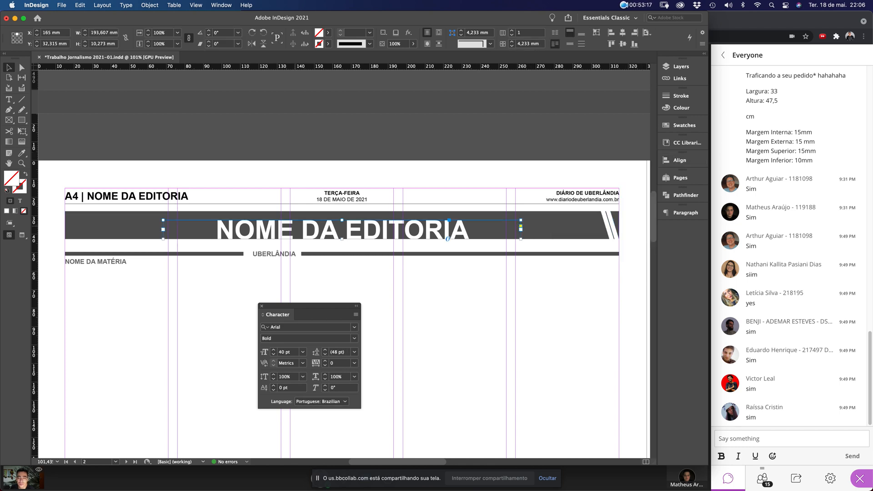
click(408, 366)
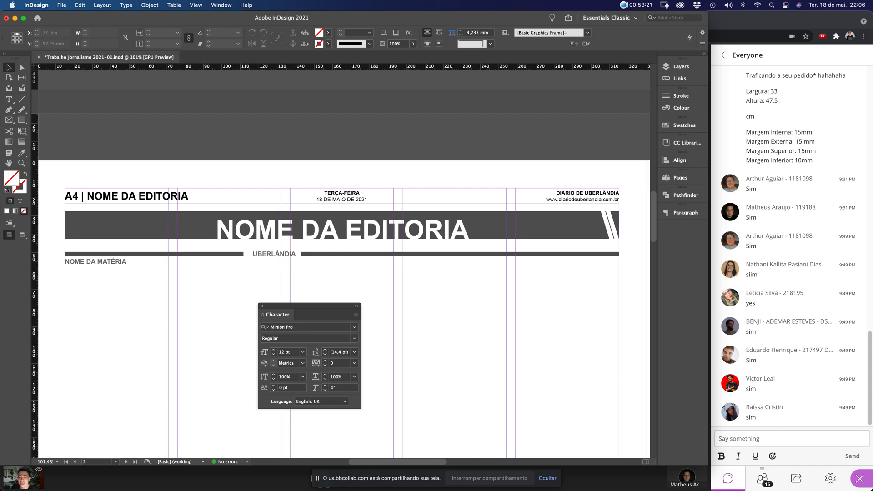
drag(87, 278, 339, 248)
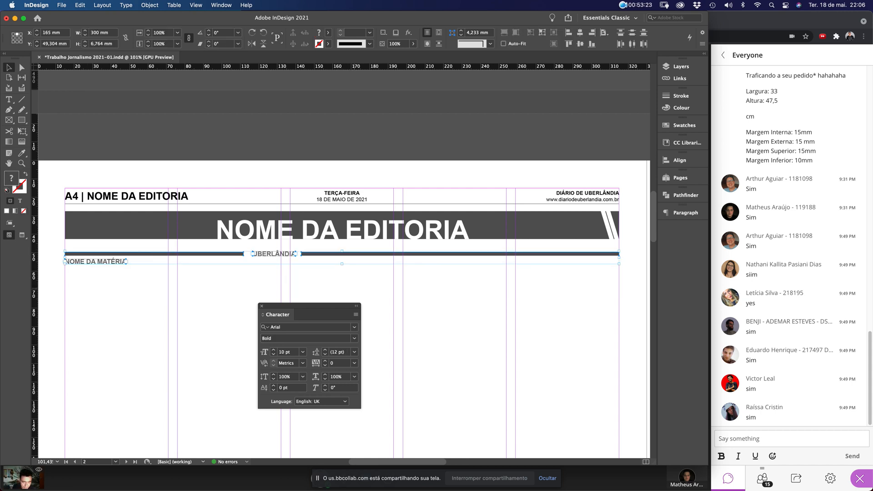
Delete the divider bar plus the UBERLÂNDIA and NOME DA MATÉRIA labels
key(Delete)
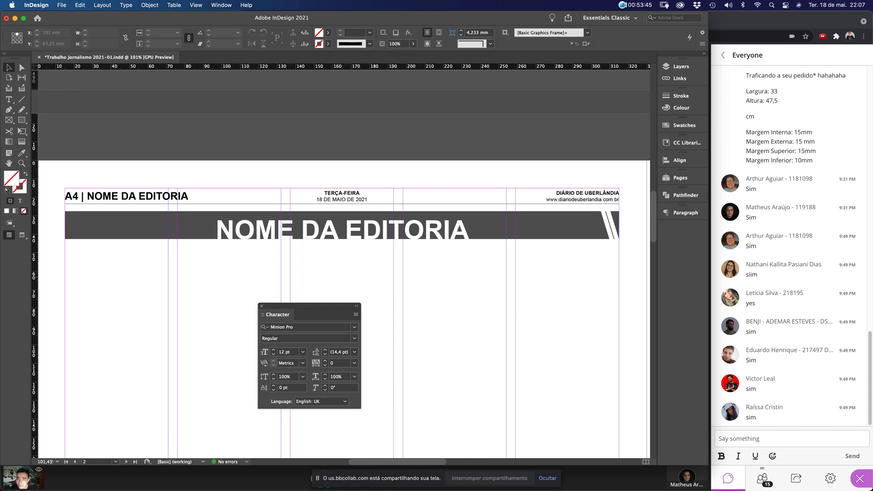
Draw a circular ellipse frame below the header bar and fill it with cyan
key(m)
click(21, 121)
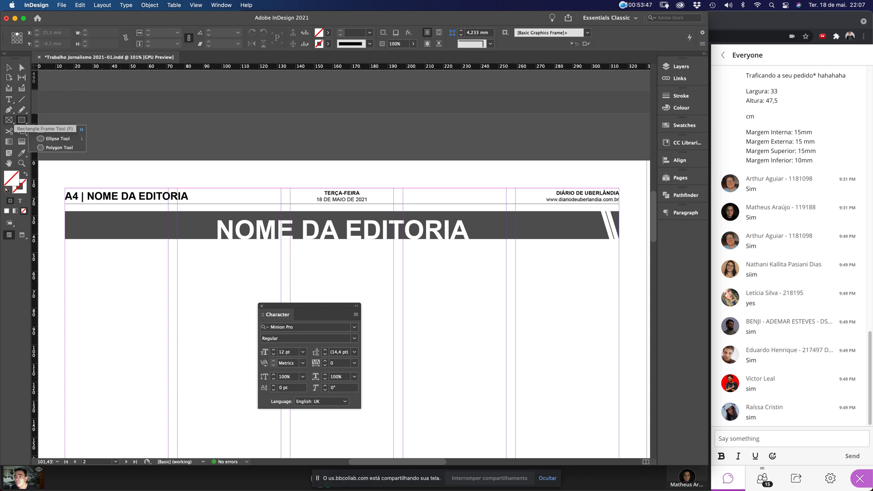
click(9, 120)
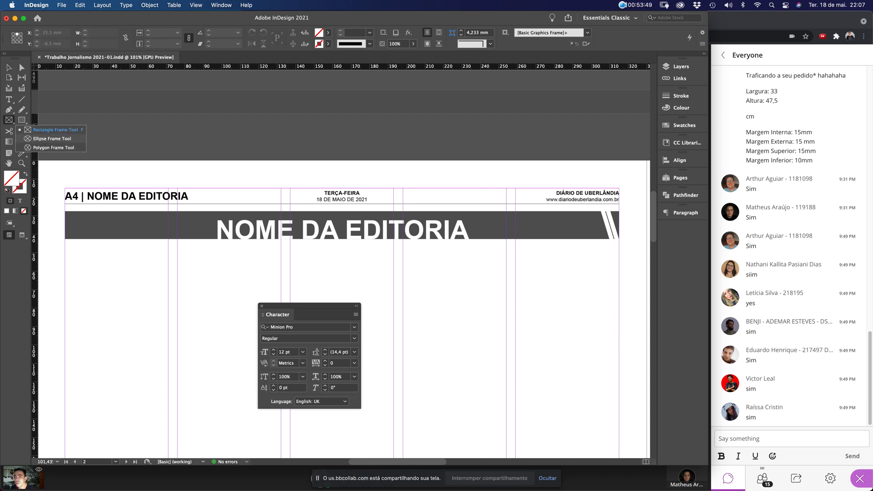
click(46, 138)
drag(95, 262, 139, 307)
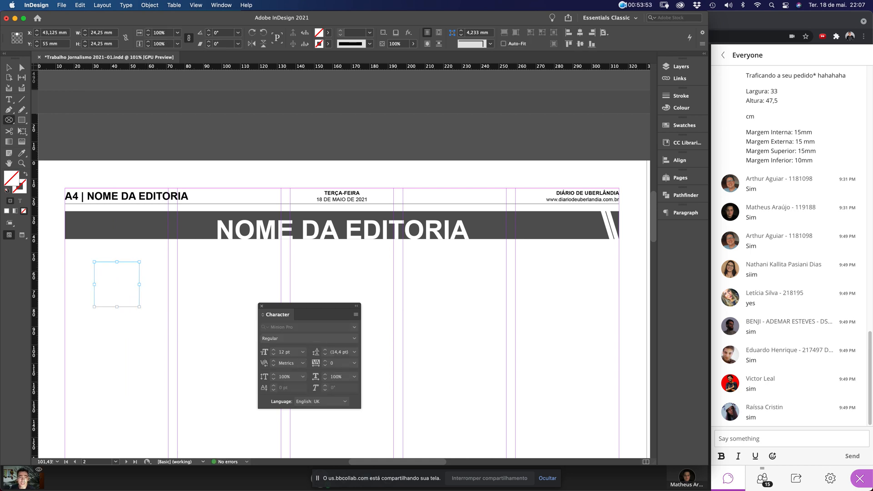
click(684, 125)
click(594, 186)
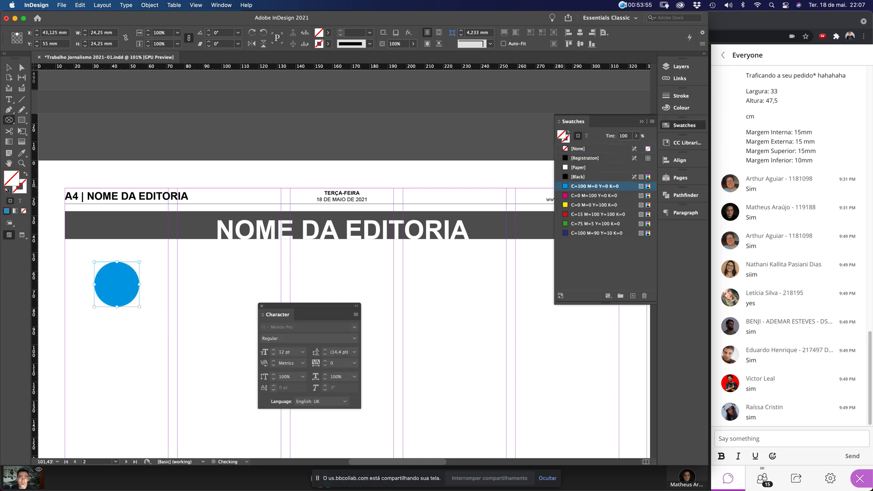
Make the circle 23 mm wide with proportions linked and a 1 pt white outline
click(9, 67)
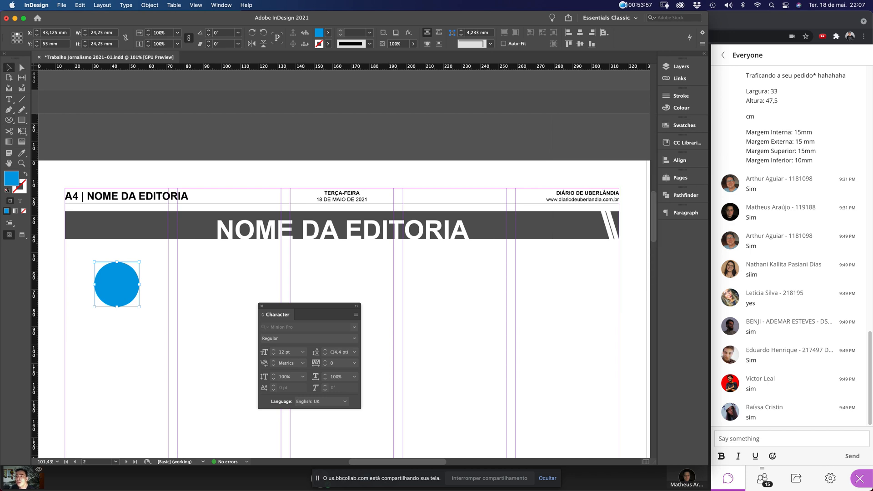
click(126, 37)
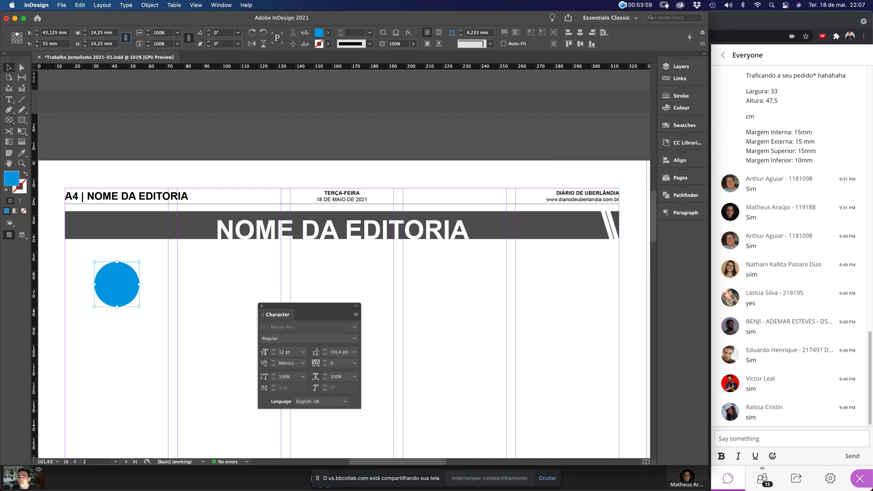
double_click(96, 32)
text(23)
key(Return)
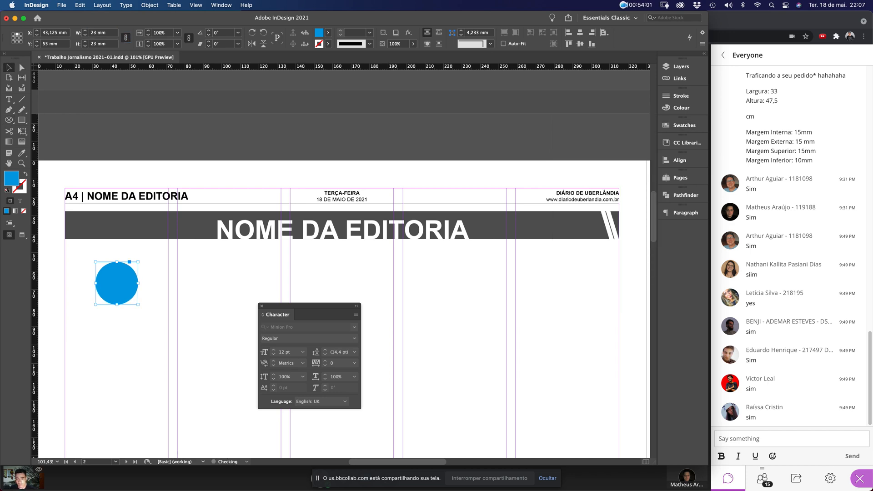
key(x)
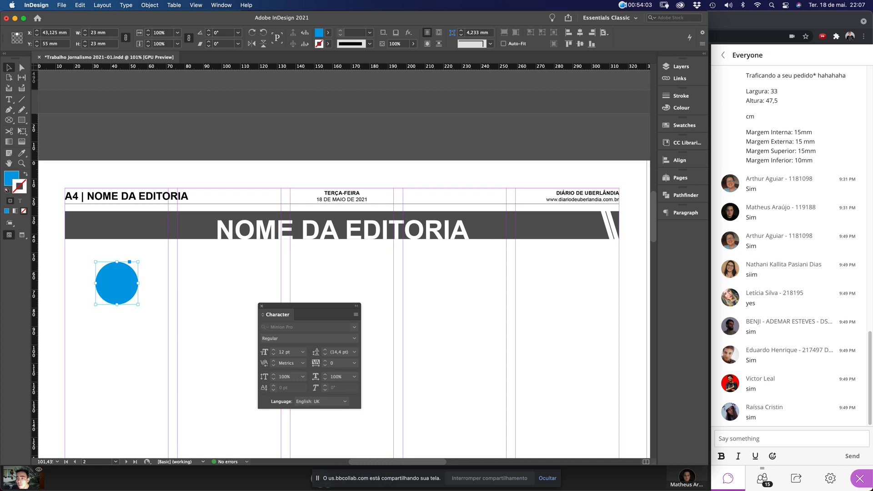
click(680, 96)
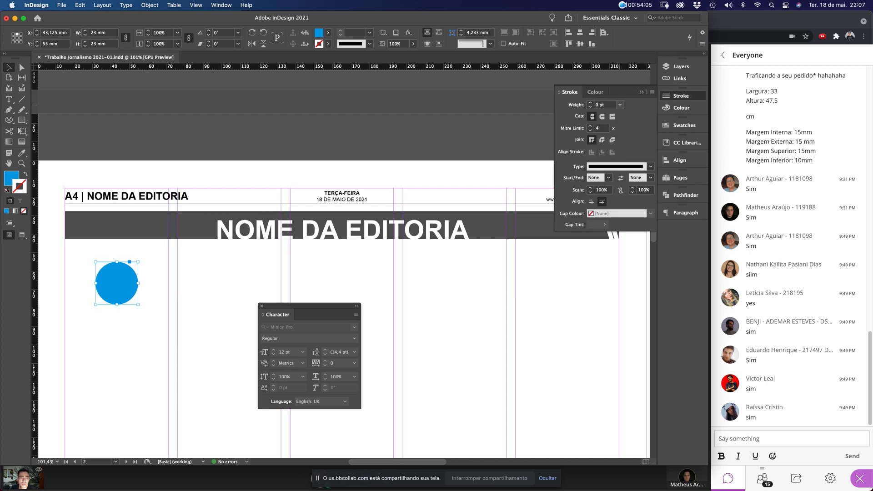
click(620, 104)
click(600, 150)
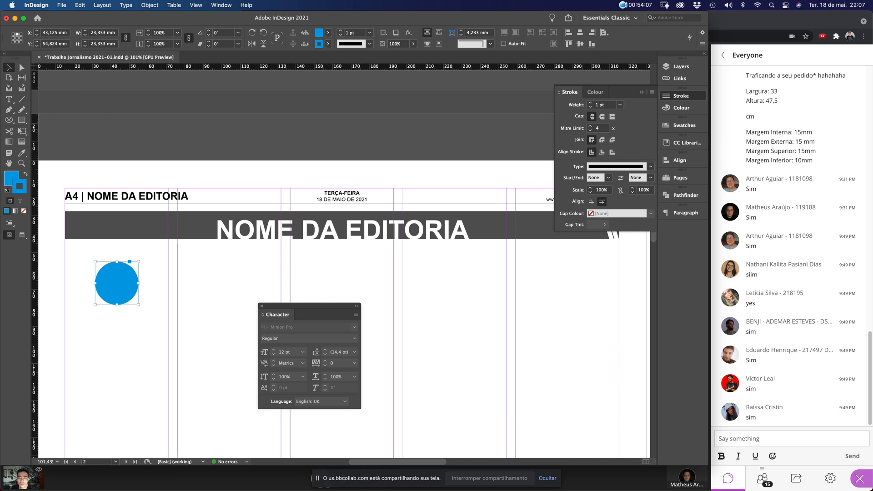
click(681, 107)
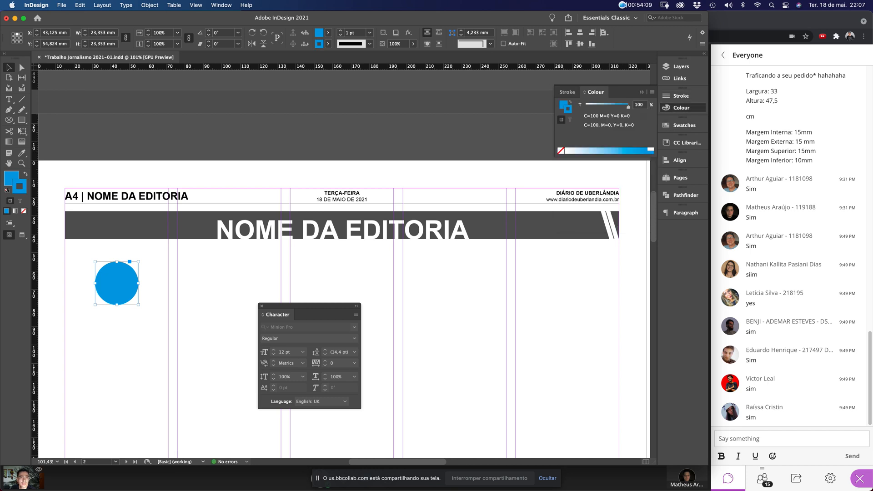
click(651, 149)
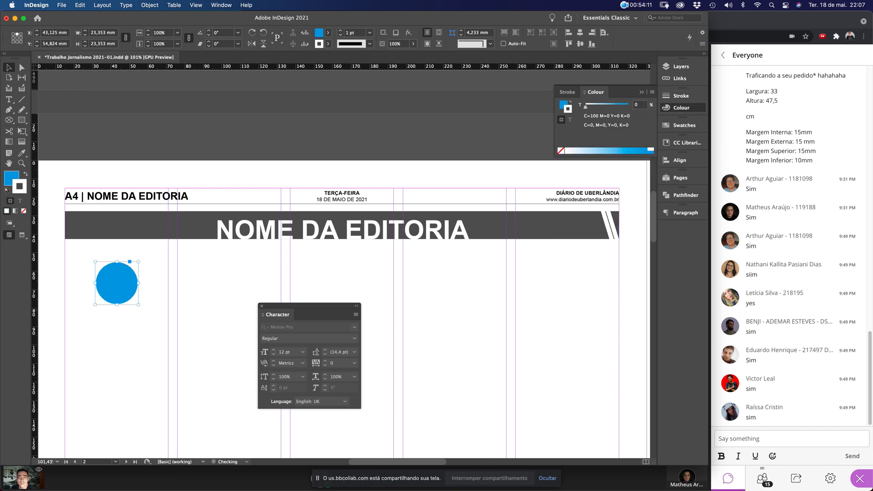
Position the circle at the dark bar's left end, trim the bar, and begin placing a photo
click(182, 291)
drag(126, 296, 96, 243)
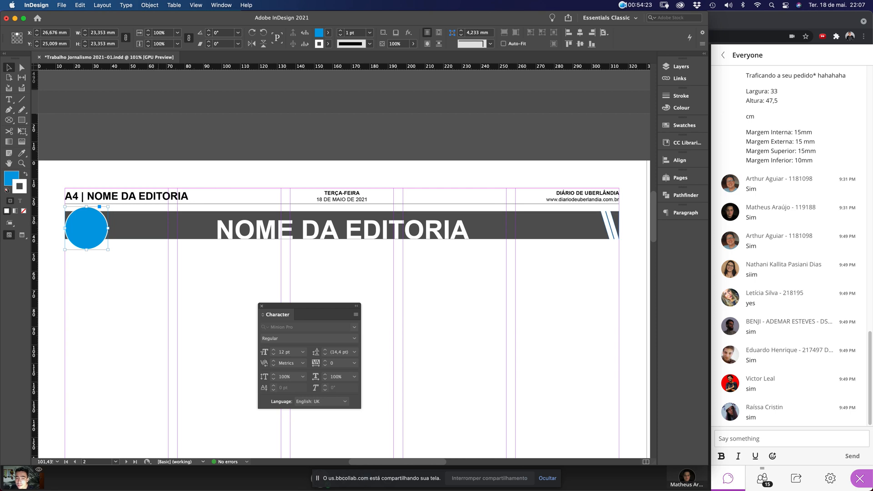
click(125, 226)
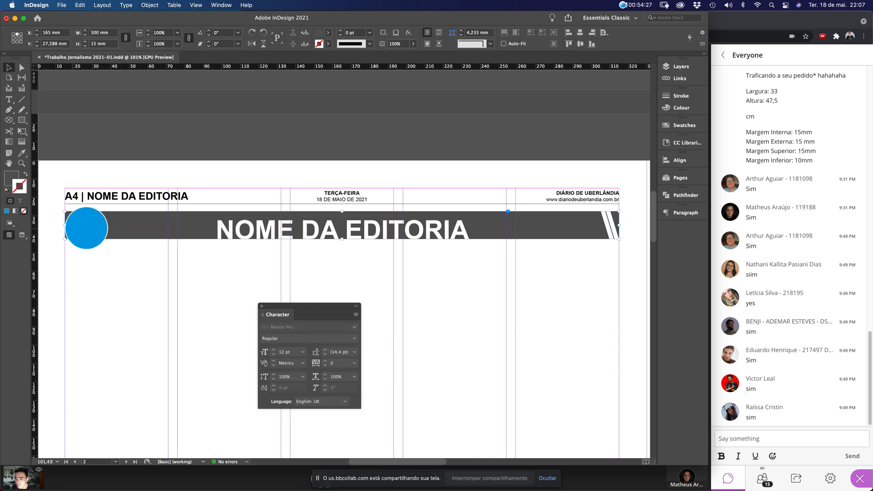
drag(65, 225, 86, 225)
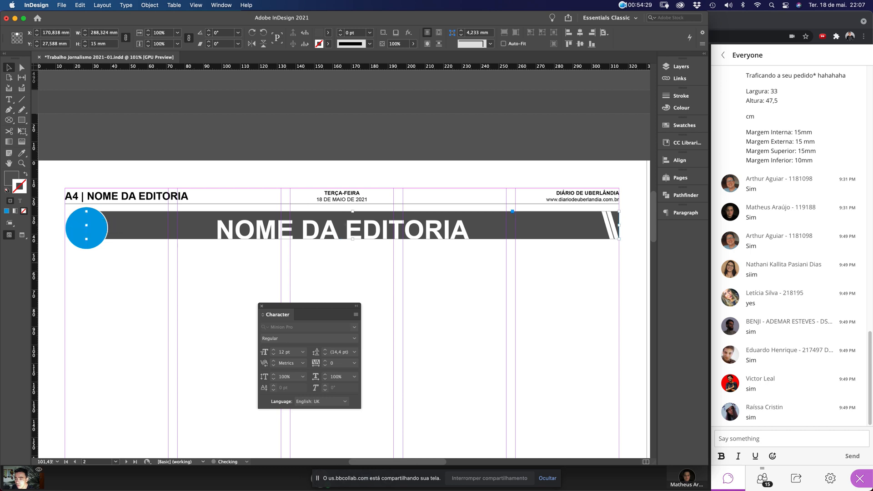
key(super+shift+a)
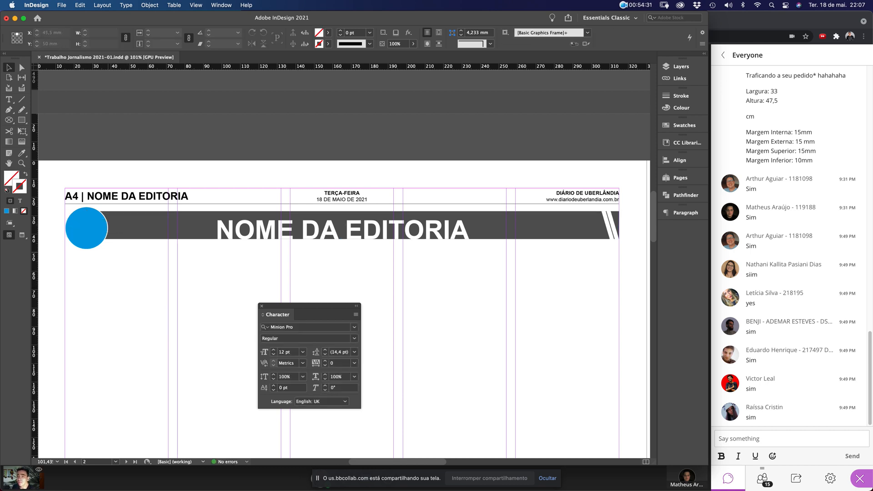
click(94, 238)
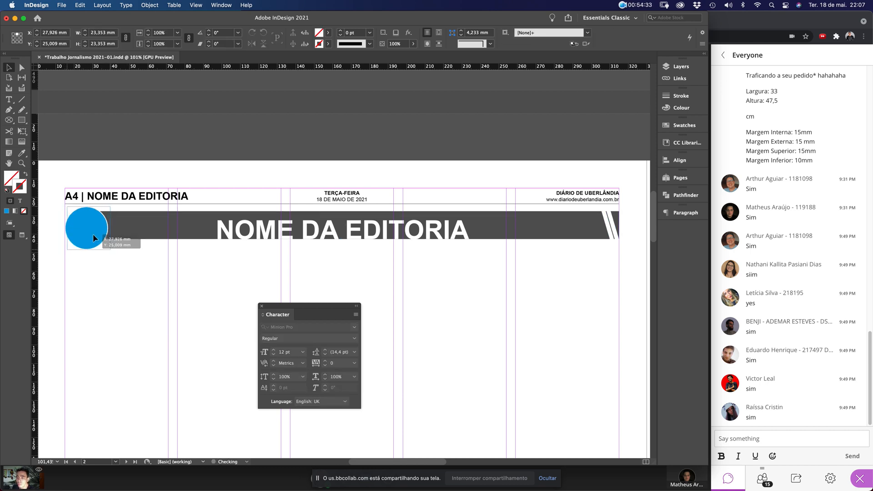
drag(94, 238, 95, 235)
key(super+shift+a)
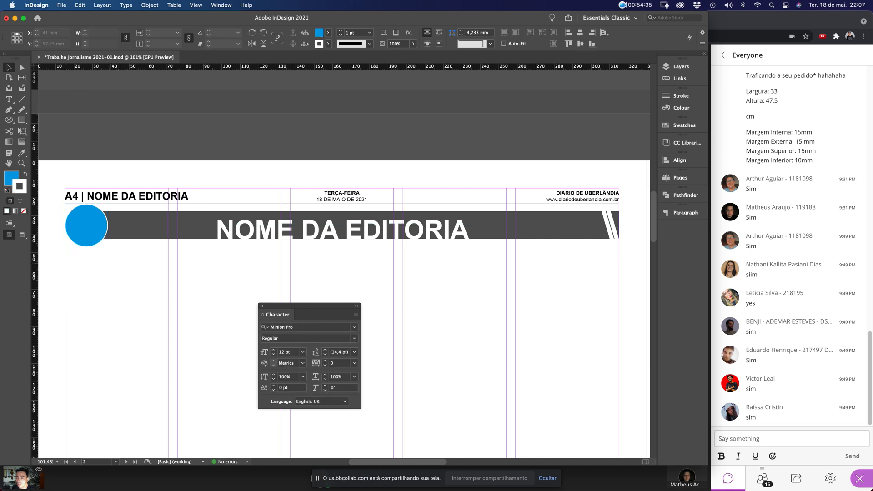
key(super+z)
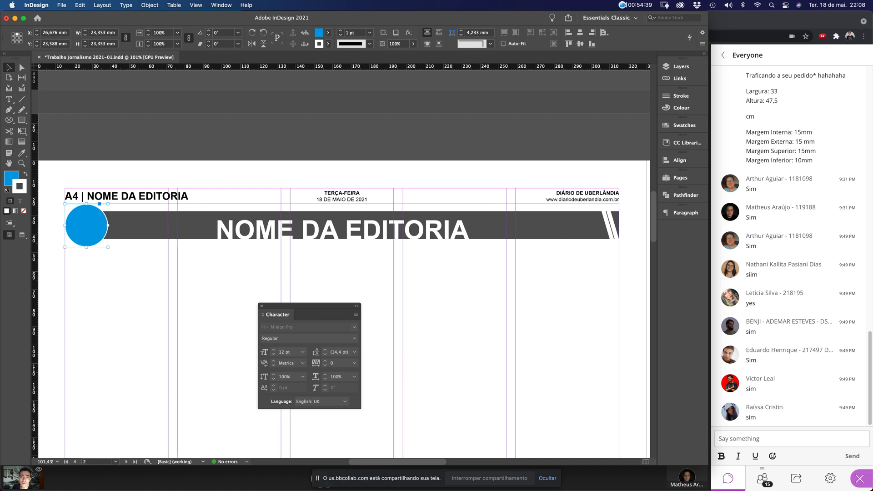
key(super+d)
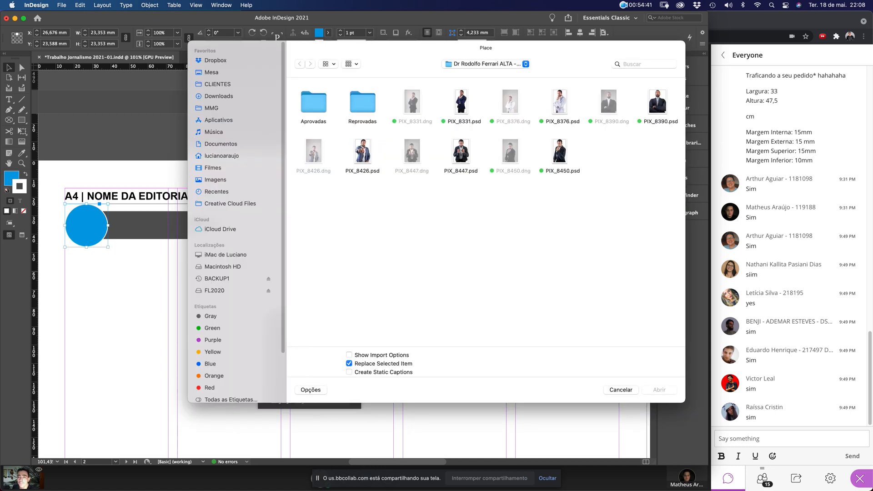
Browse to MMG > 006 - Livro > LINKS and place the portrait photo into the blue circle
click(211, 108)
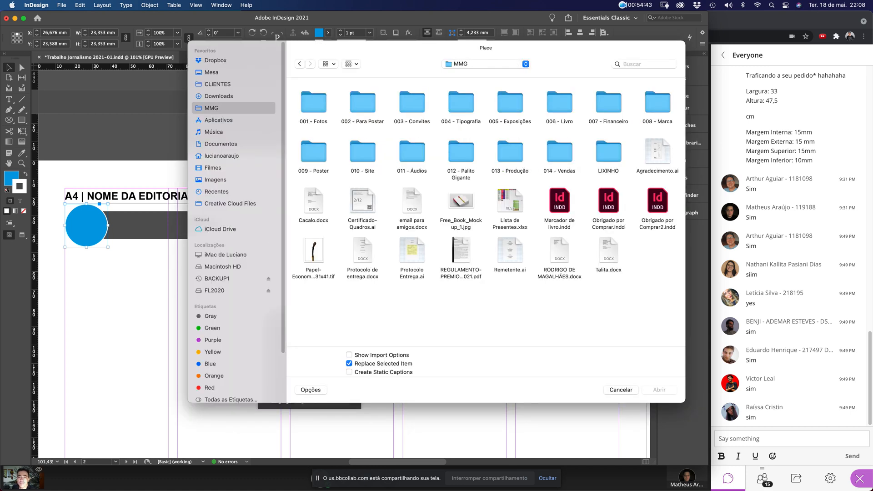
double_click(559, 103)
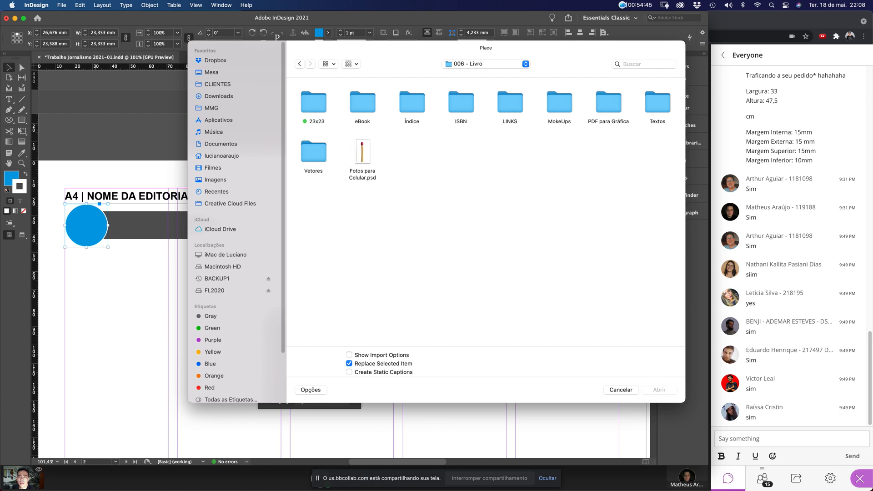
double_click(314, 103)
double_click(313, 103)
double_click(314, 103)
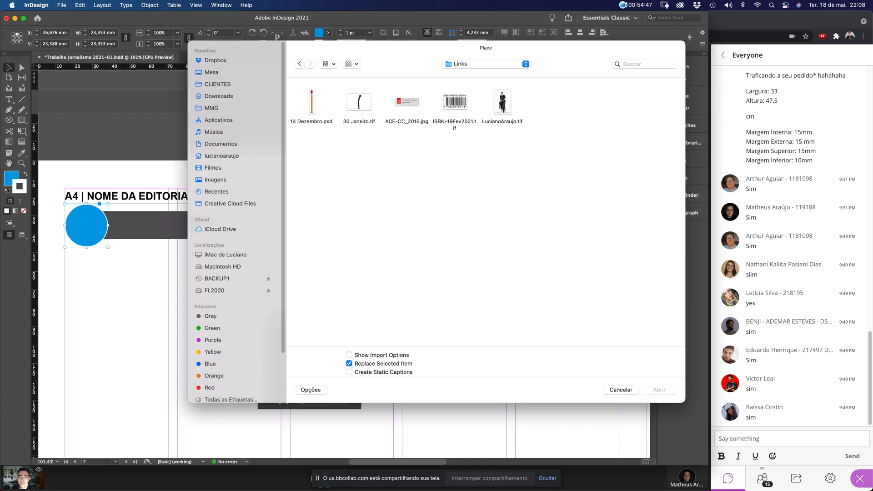
key(super+bracketleft)
key(super+bracketleft)
key(super+bracketleft)
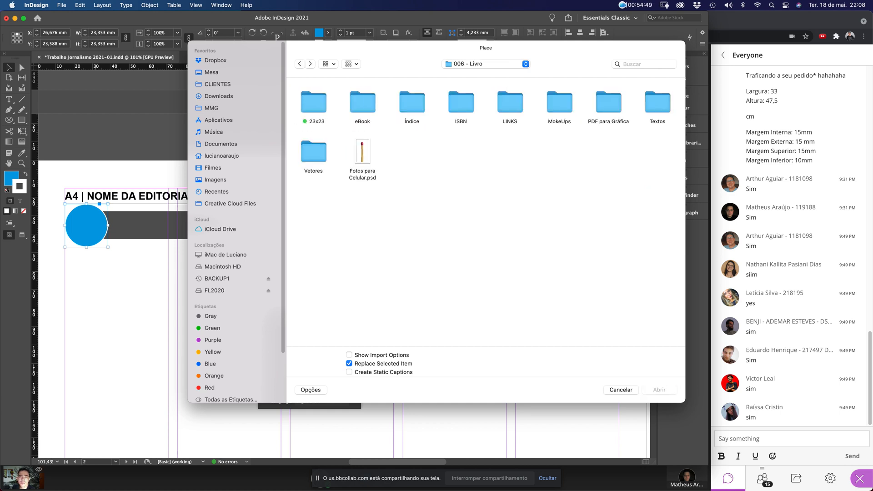
double_click(313, 102)
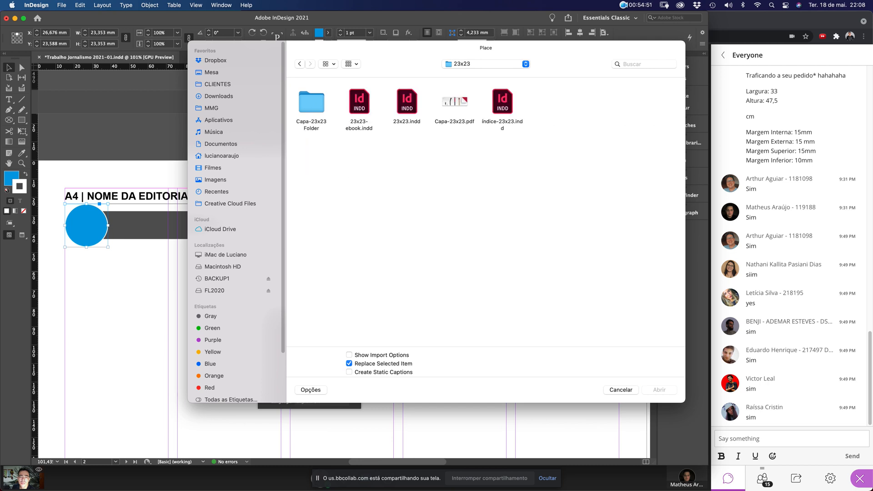
key(super+bracketleft)
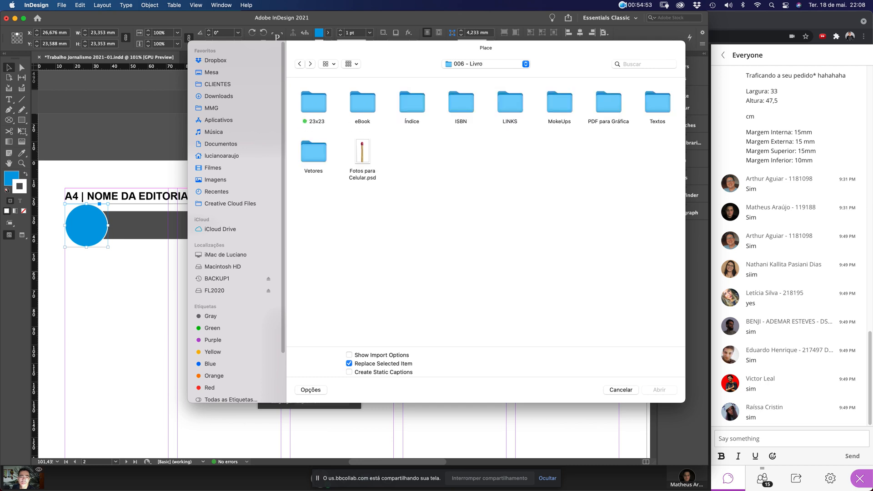
double_click(510, 103)
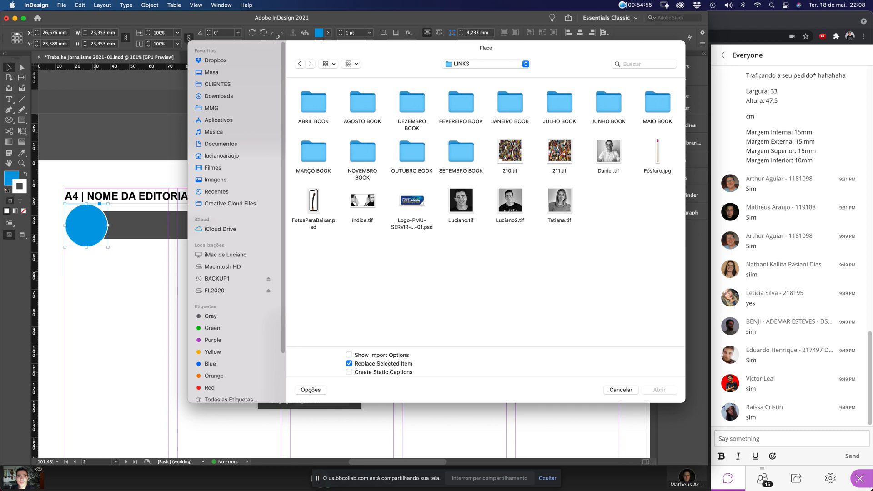
double_click(510, 201)
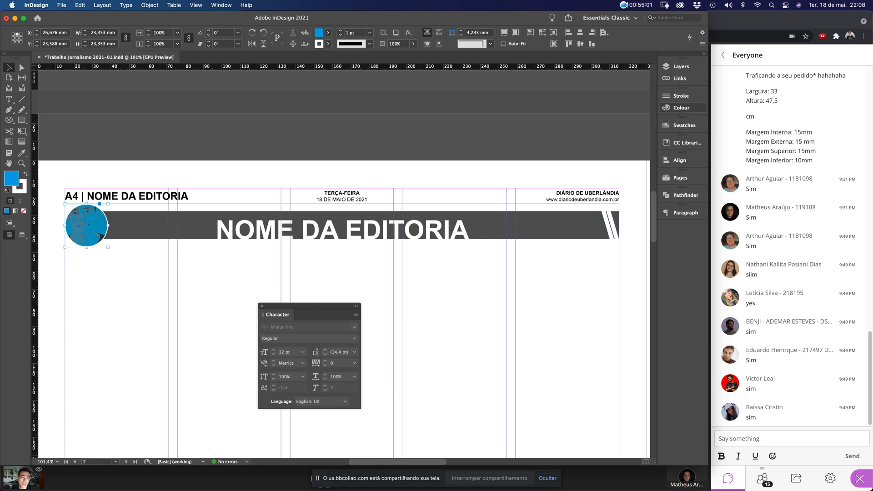
click(681, 108)
Set the circle frame's fill to None, removing its blue colour
click(561, 150)
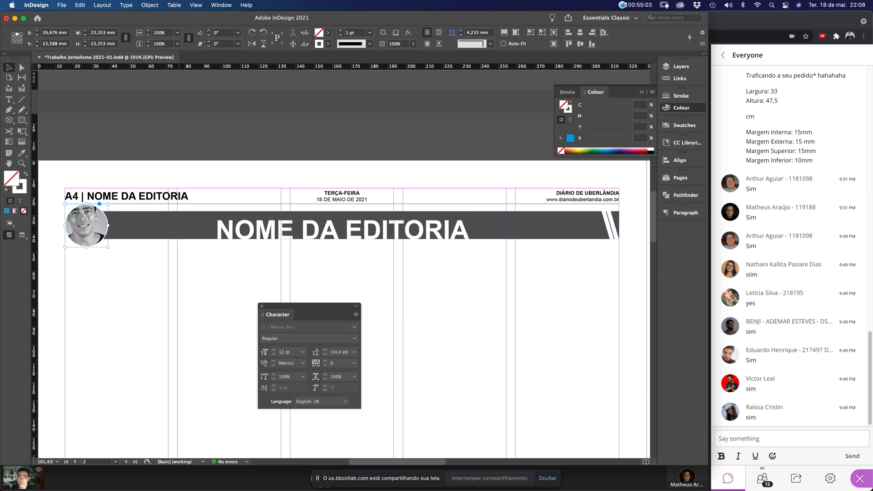
click(146, 282)
drag(40, 164, 167, 321)
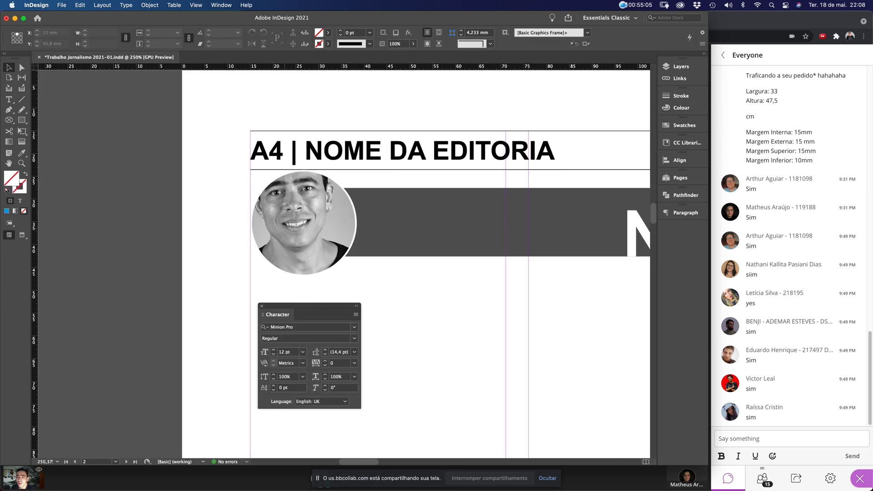
Scale the portrait inside the circle to about 56% and nudge it slightly right
click(303, 223)
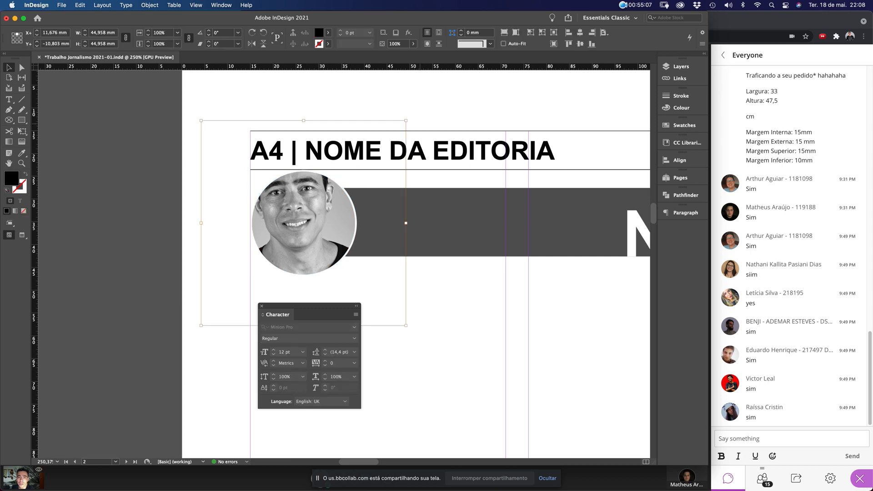
drag(406, 121, 361, 166)
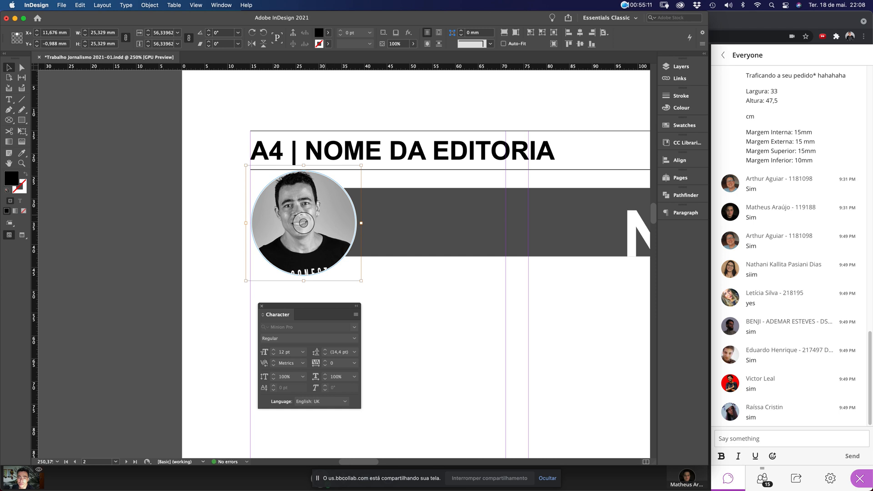
drag(324, 218, 328, 219)
click(390, 311)
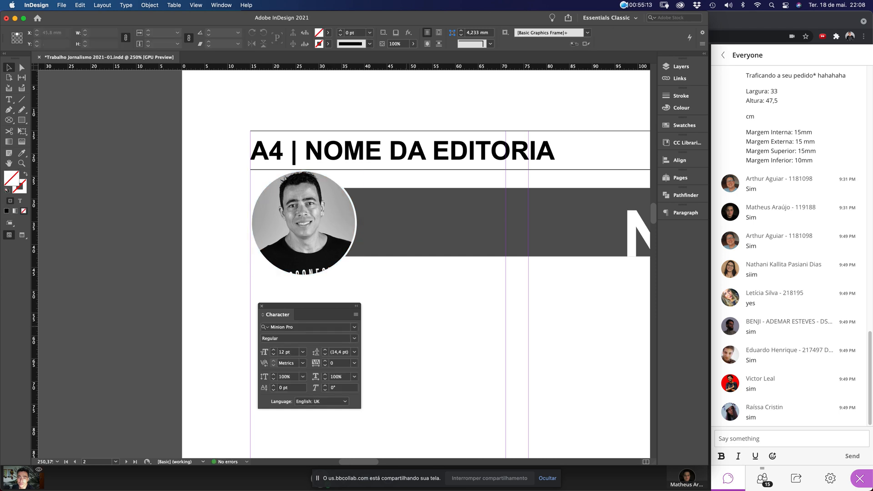
key(super+minus)
key(super+minus)
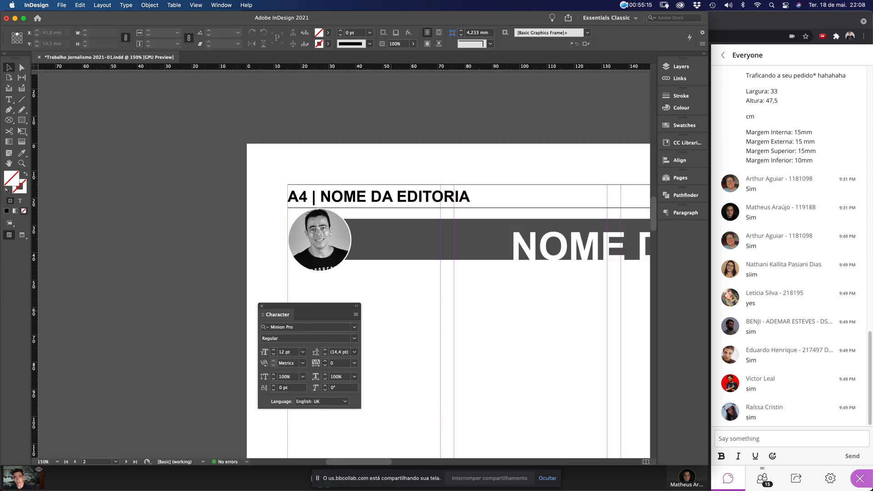
key(super+0)
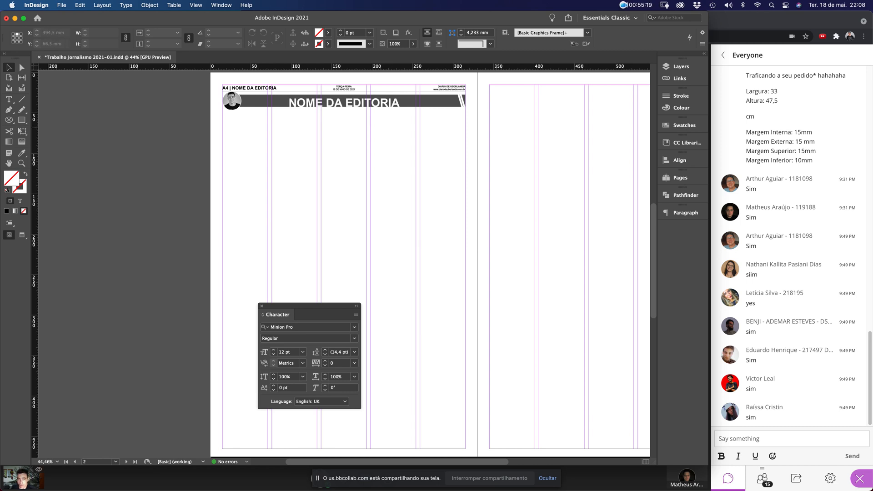
drag(414, 81, 491, 128)
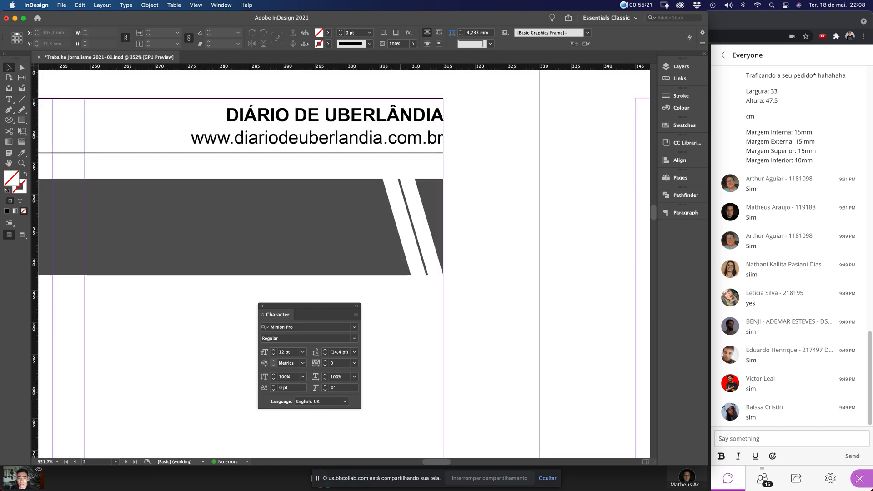
Draw a rectangle at the banner's top-right and fill it with the banner's dark grey via Eyedropper
drag(464, 175, 404, 236)
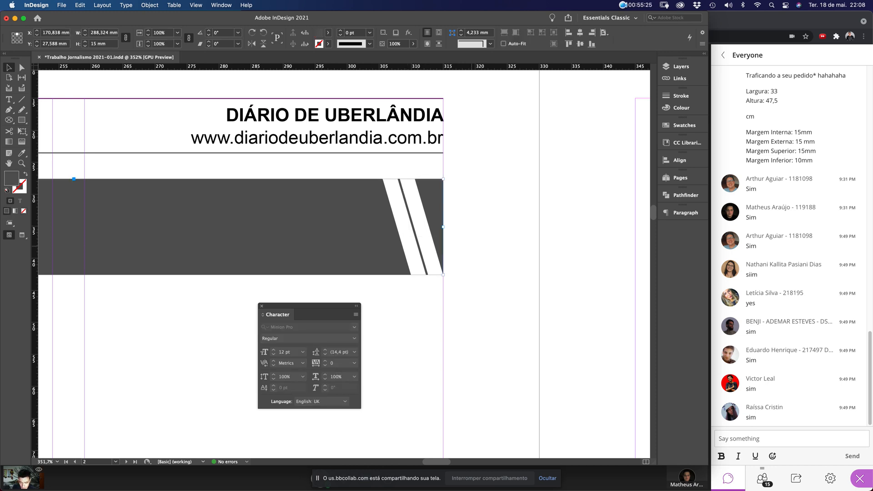
key(m)
drag(442, 180, 269, 275)
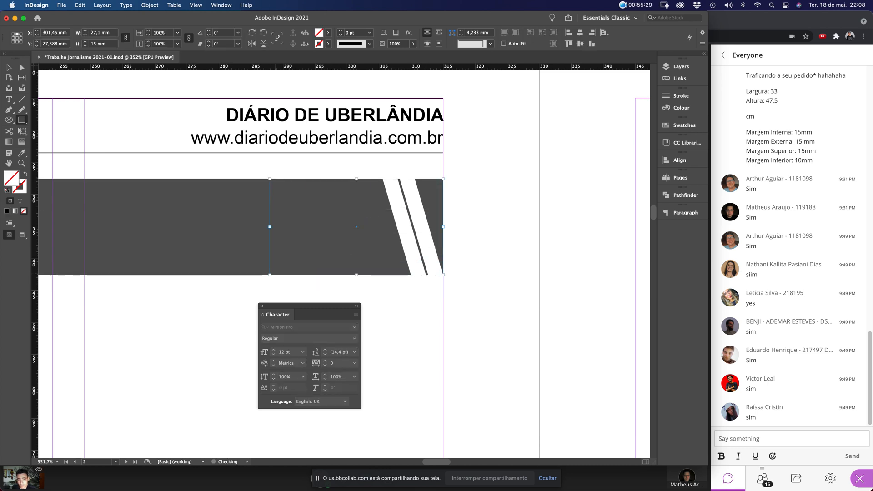
click(22, 153)
click(63, 171)
click(150, 213)
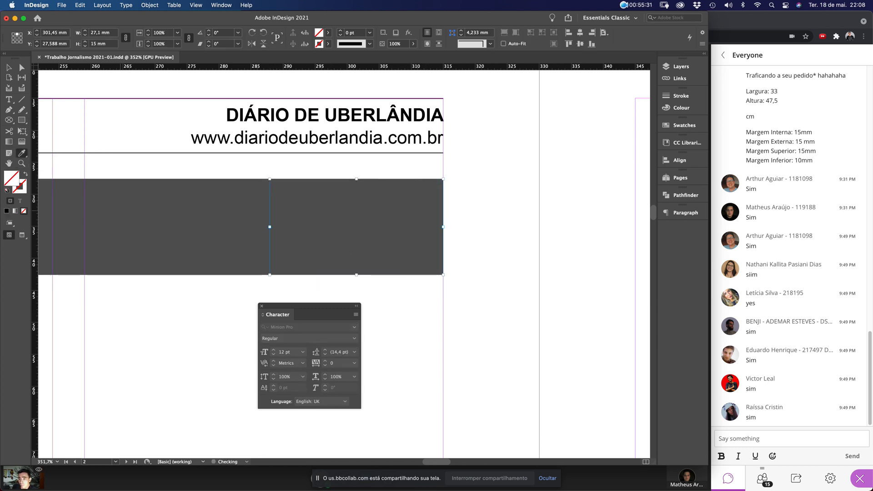
Delete the long slanted grey banner, keeping the small dark rectangle
click(9, 67)
click(182, 228)
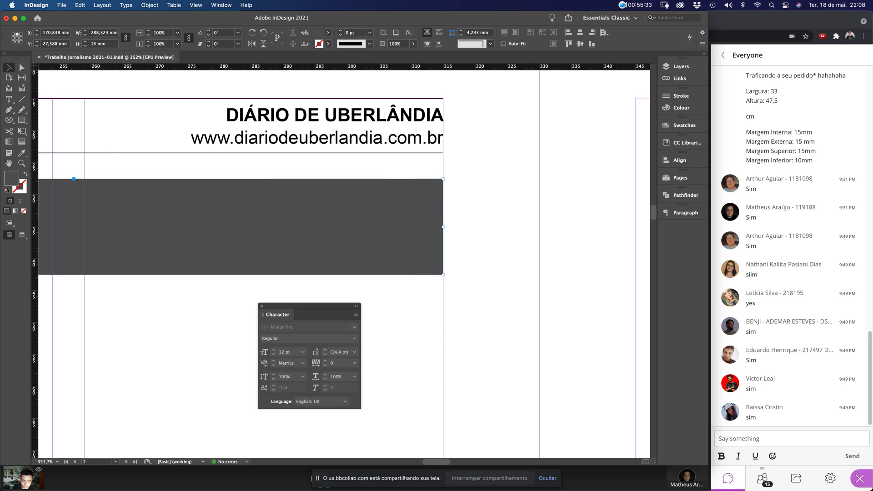
key(Delete)
click(357, 227)
key(super+0)
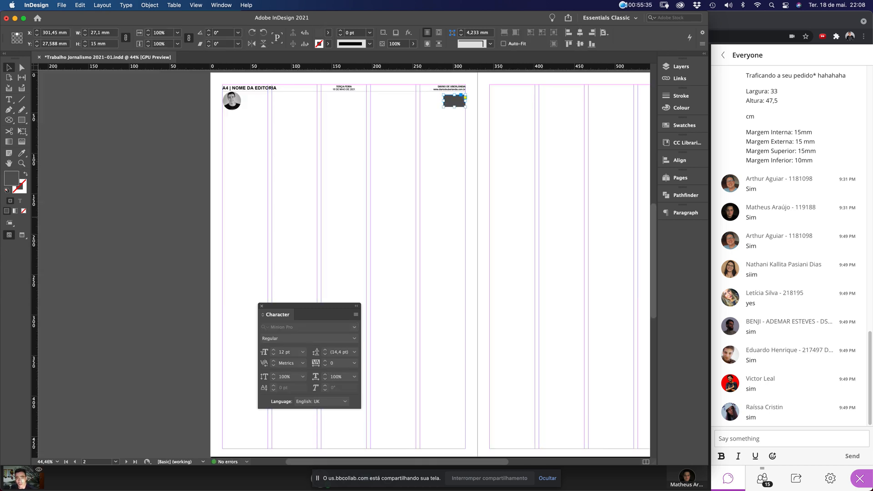
Stretch the dark rectangle leftward until it reaches the portrait photo
drag(206, 89, 543, 173)
scroll(543, 174, up, 3)
scroll(543, 174, left, 3)
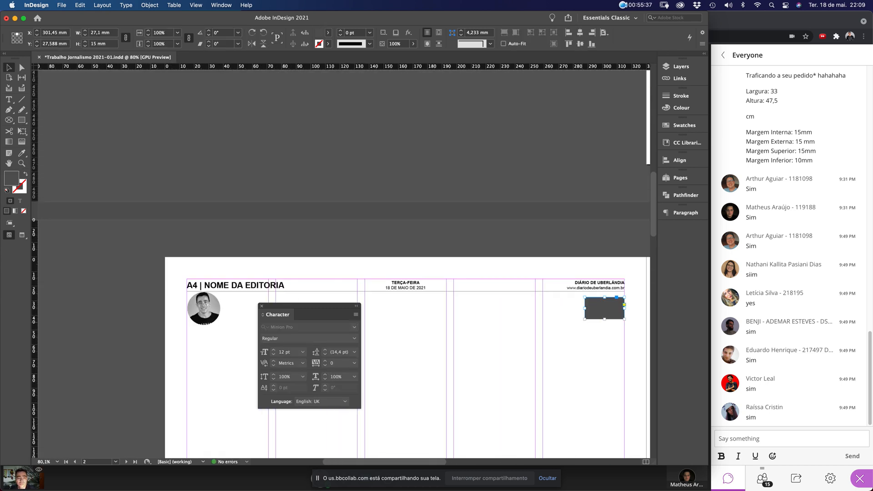
drag(585, 308, 203, 312)
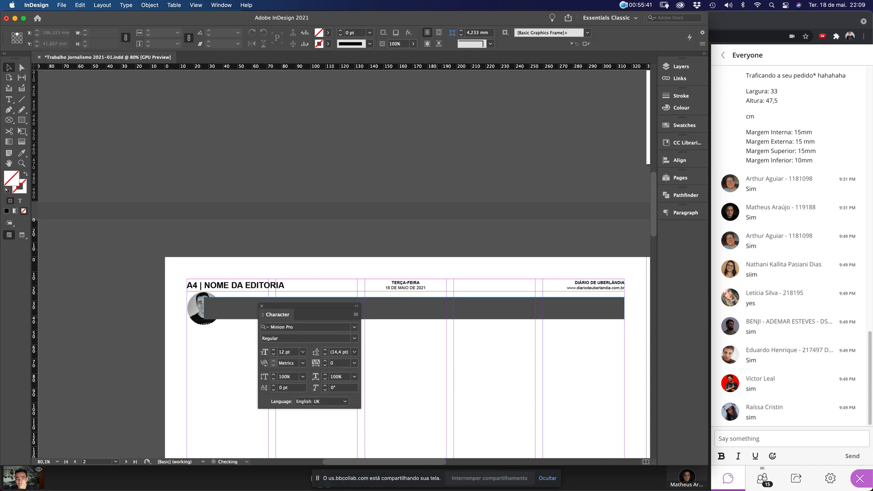
drag(309, 306, 109, 340)
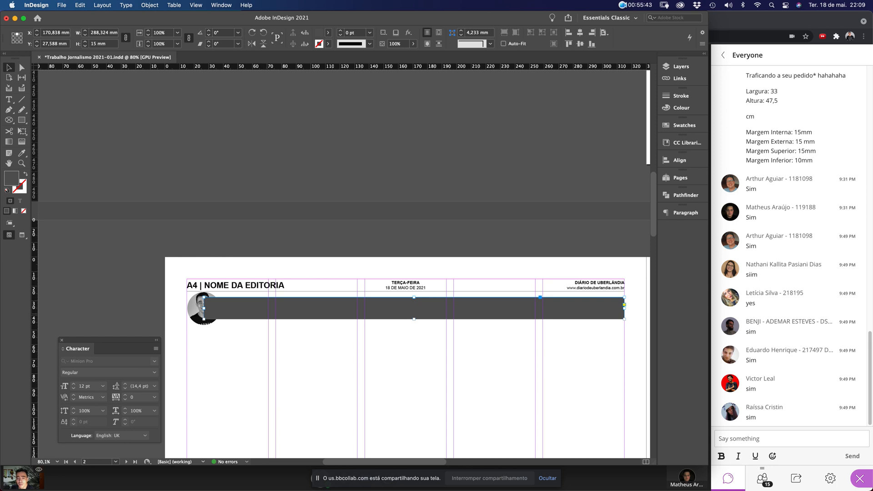
Send the dark bar behind the photo and 'NOME DA EDITORIA' title, then save
click(149, 5)
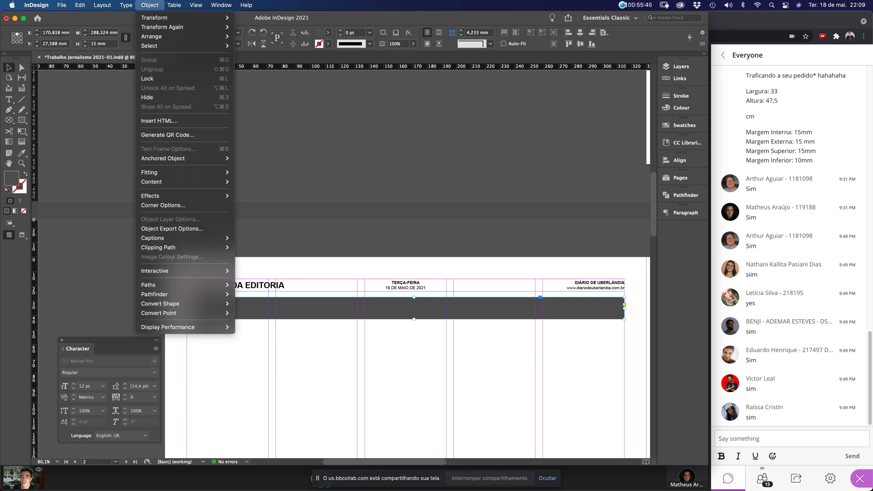
mouse_move(181, 36)
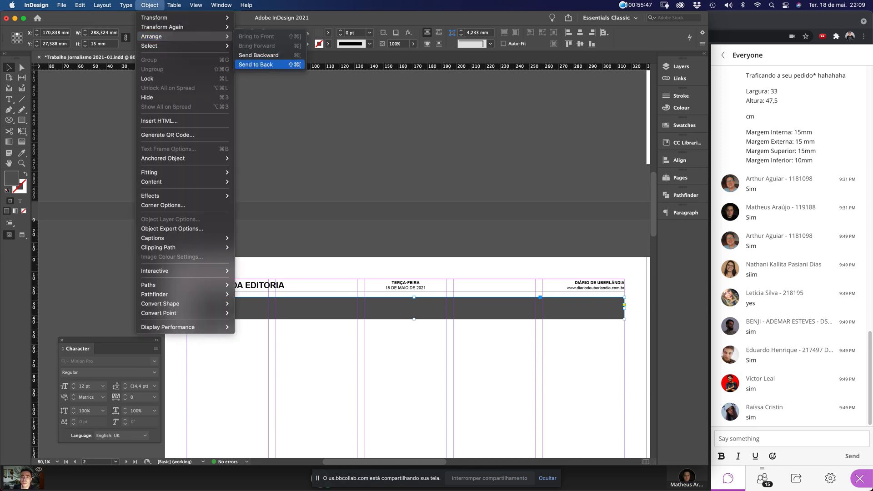
click(256, 64)
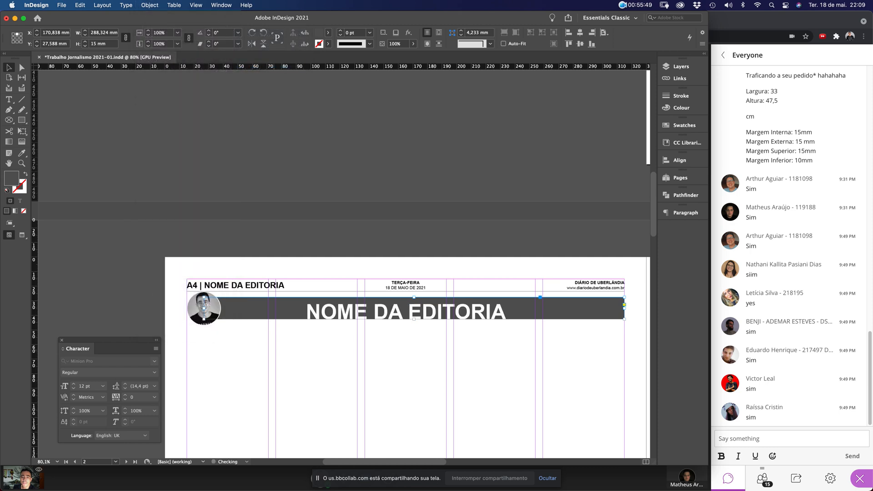
click(518, 351)
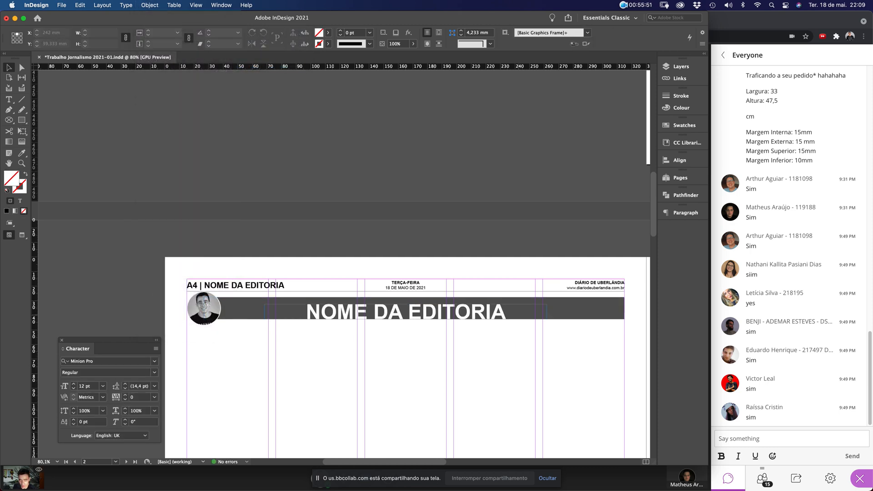
key(super+alt+0)
key(super+s)
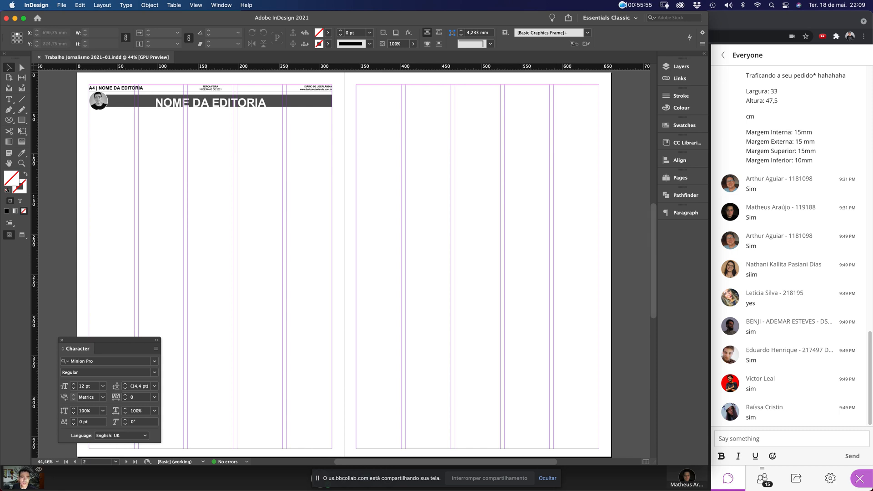
Scroll through the layout, jump back to the first page, and bring up the File menu
scroll(636, 255, up, 10)
scroll(636, 255, down, 13)
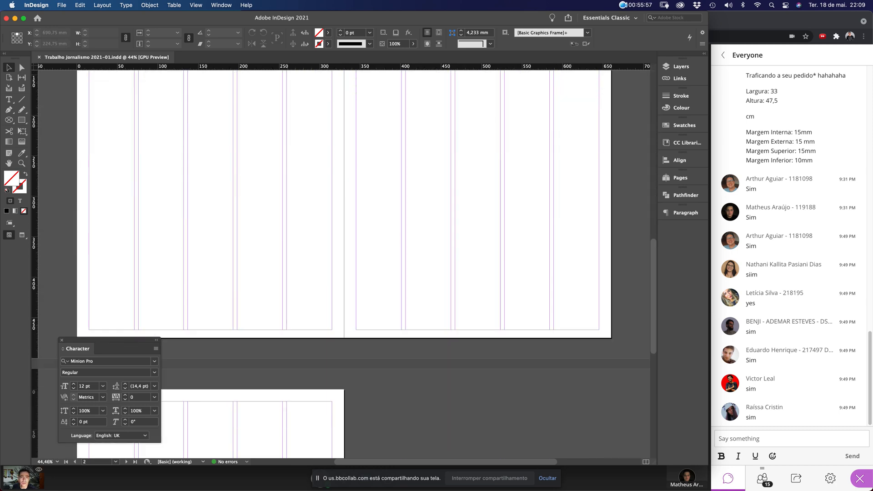
scroll(636, 255, down, 8)
scroll(636, 254, up, 20)
scroll(636, 255, down, 5)
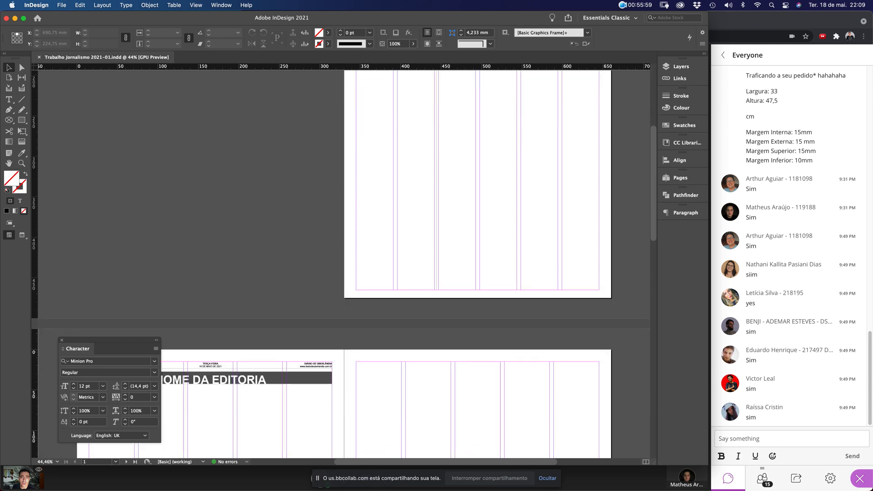
scroll(344, 263, down, 5)
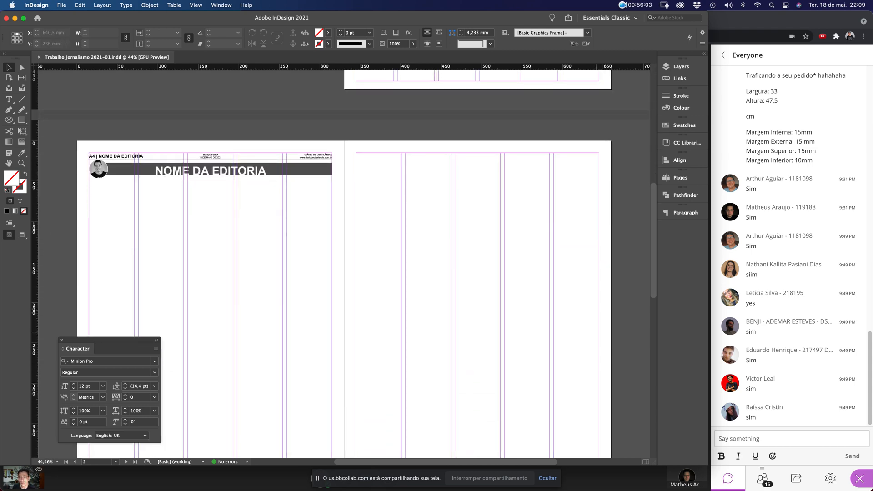
key(shift+Page_Up)
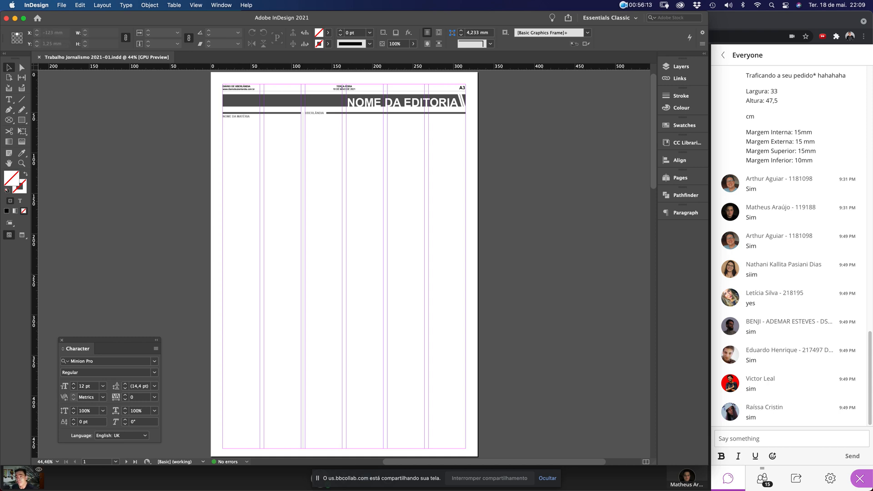
click(62, 5)
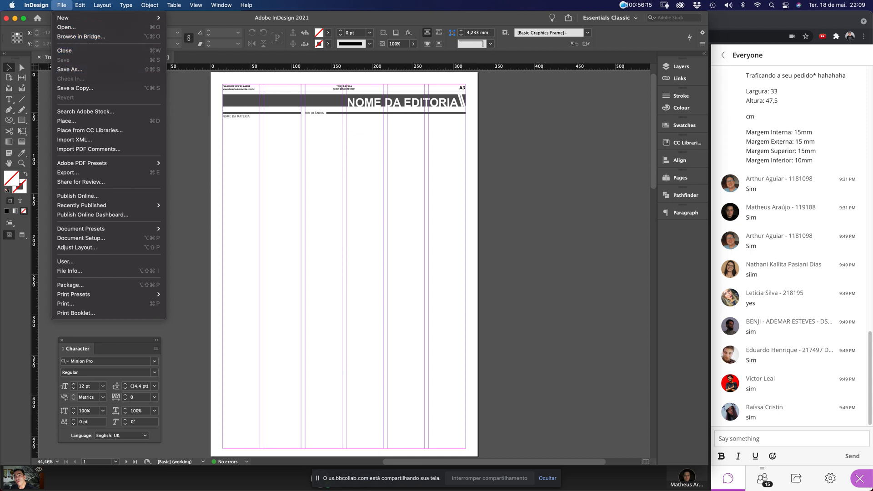
Save As over the existing Trabalho Jornalismo 2021-01.indd, confirming the replacement
click(69, 70)
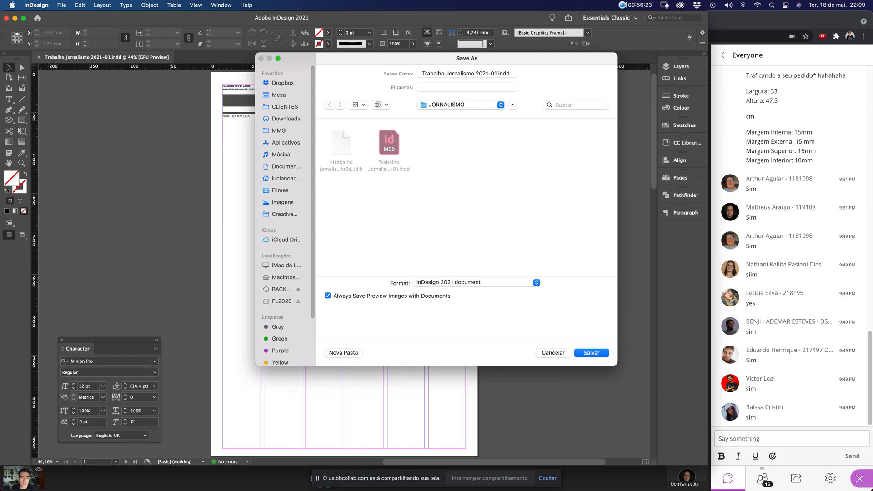
click(388, 142)
click(591, 353)
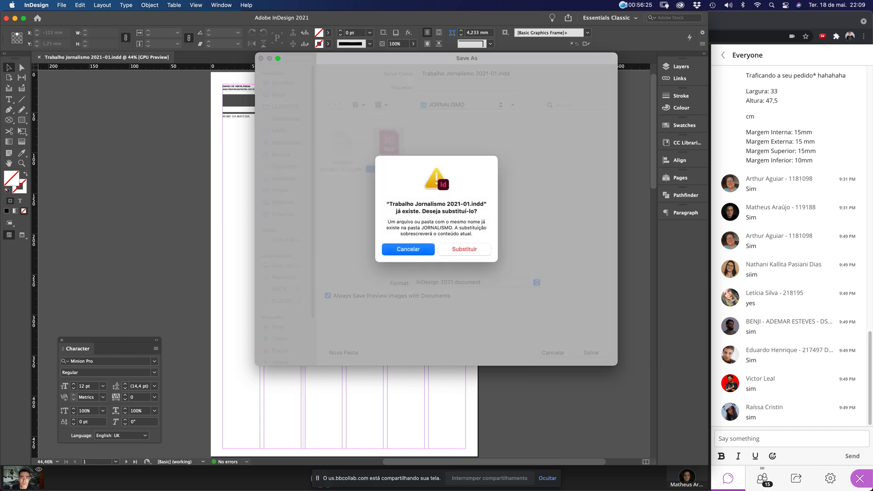
click(465, 250)
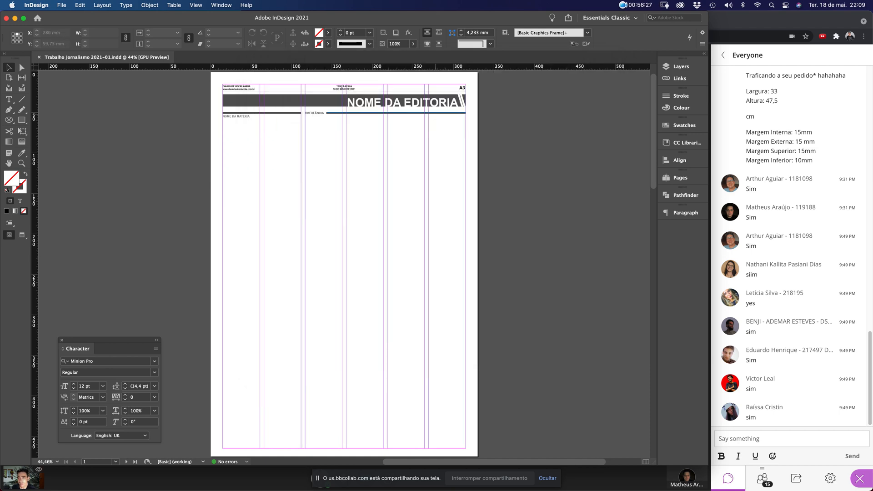
click(61, 5)
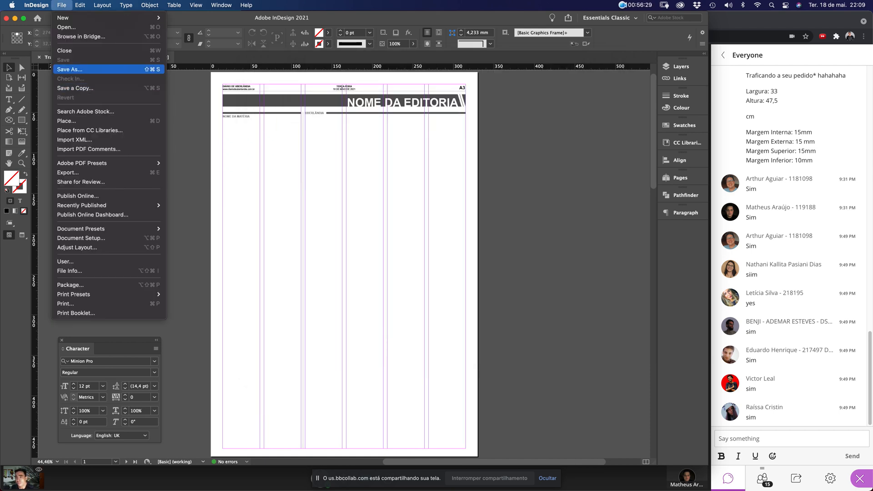
Save the page as InDesign 2021 template 'Trabalho Jornalismo 2021-01.indt' and close it
click(69, 70)
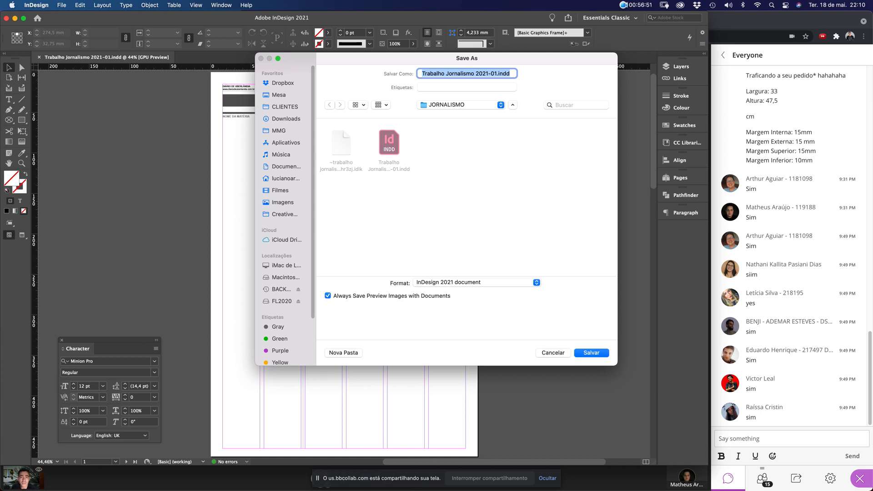
click(477, 282)
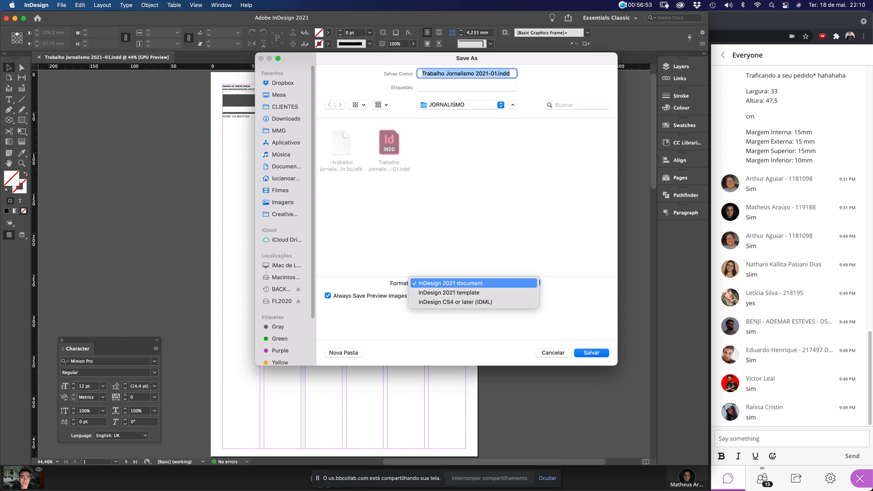
click(455, 293)
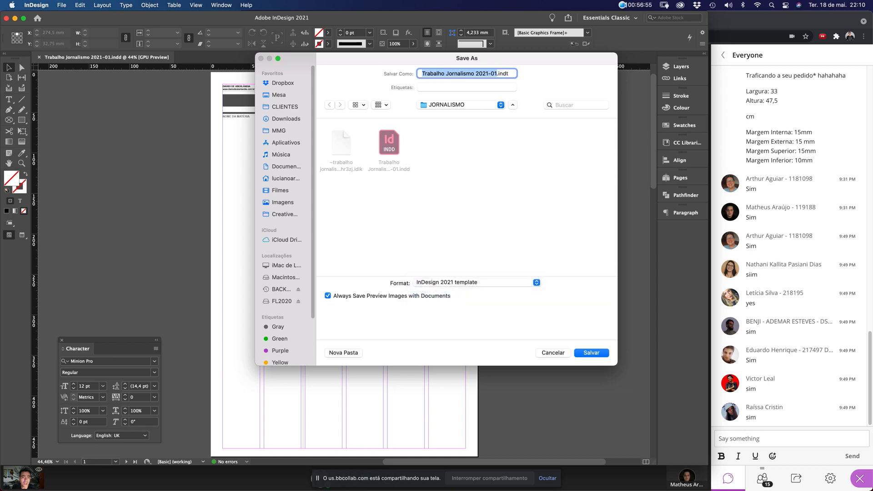
double_click(503, 74)
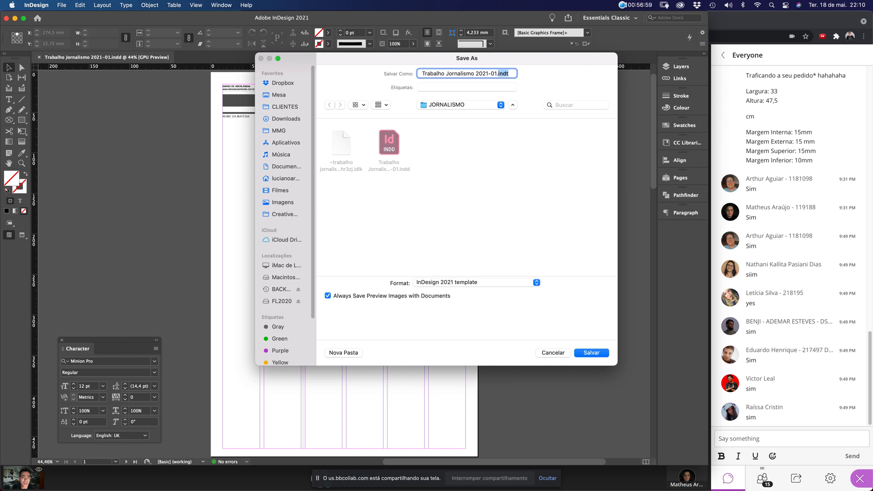
key(Return)
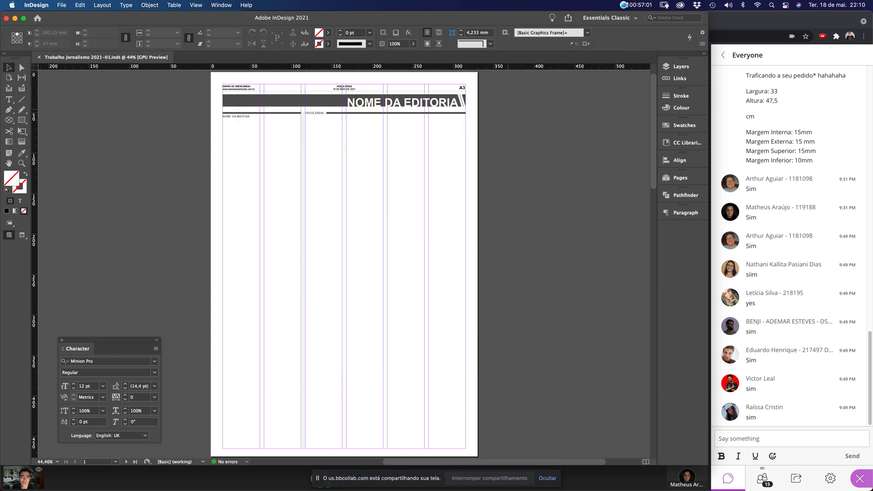
key(super+w)
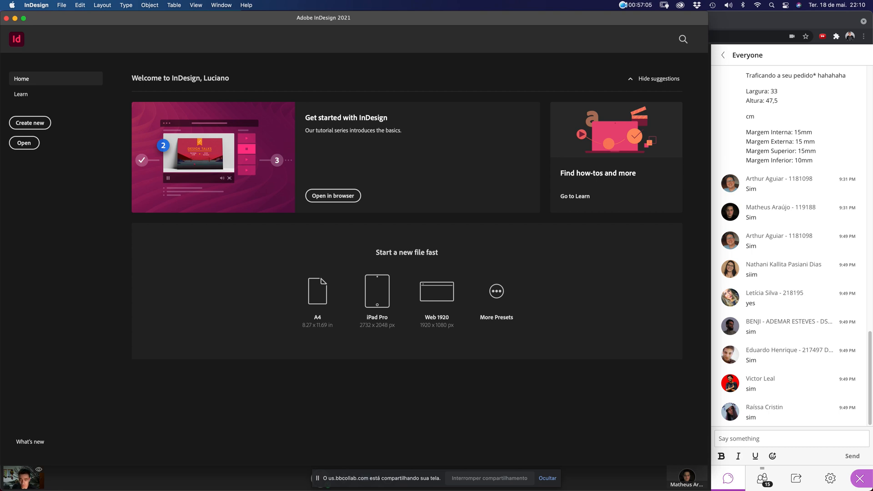
Select and preview Trabalho Jornalismo 2021-01.indt, then open a new document from it
key(super+o)
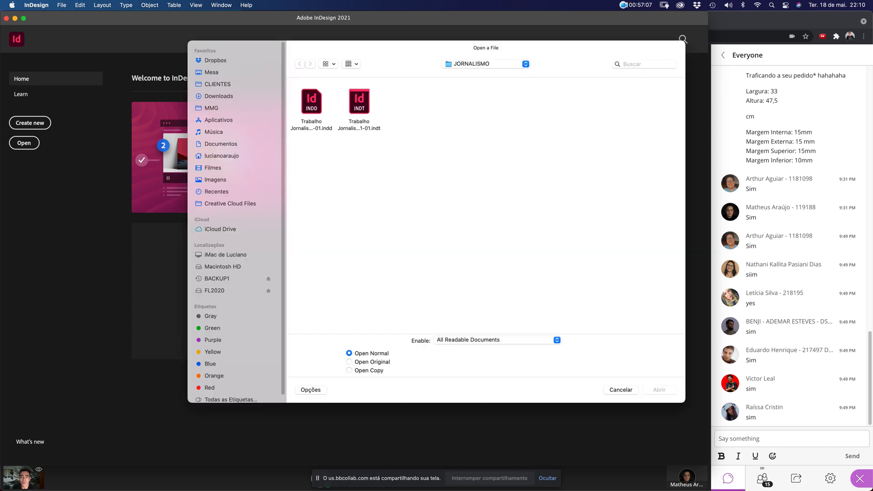
click(359, 102)
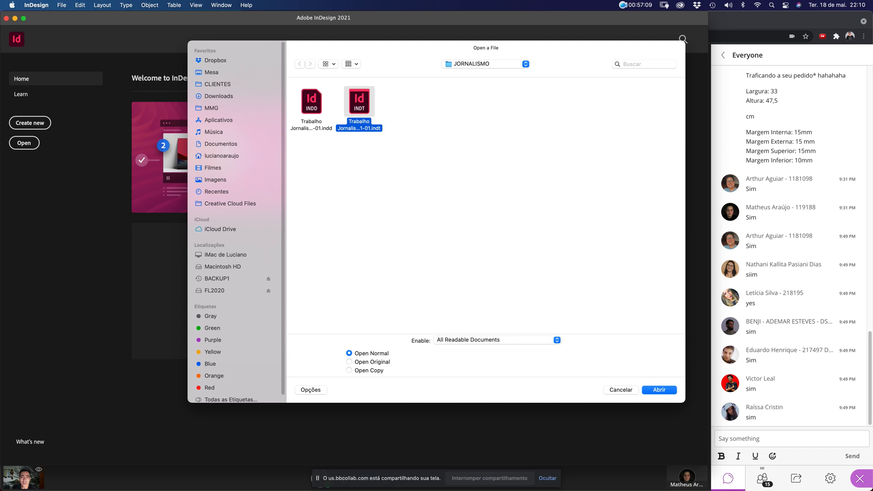
key(space)
key(Left)
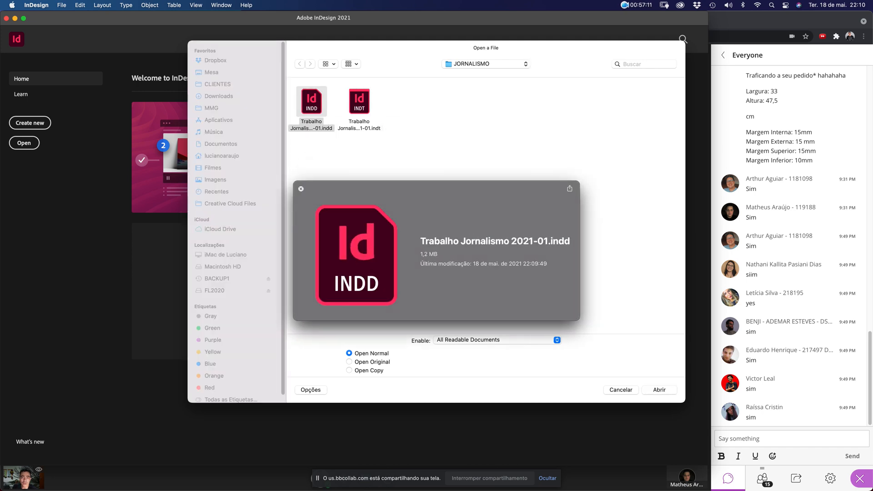
key(Right)
key(space)
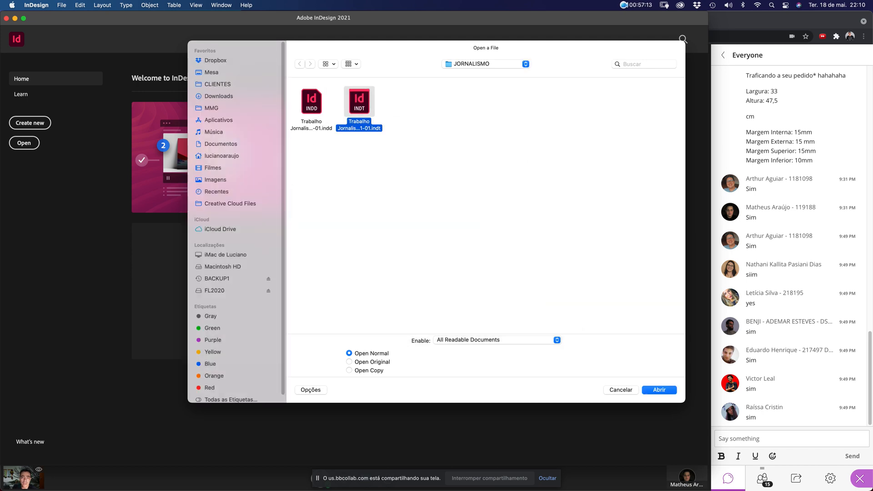
key(Left)
key(Right)
key(space)
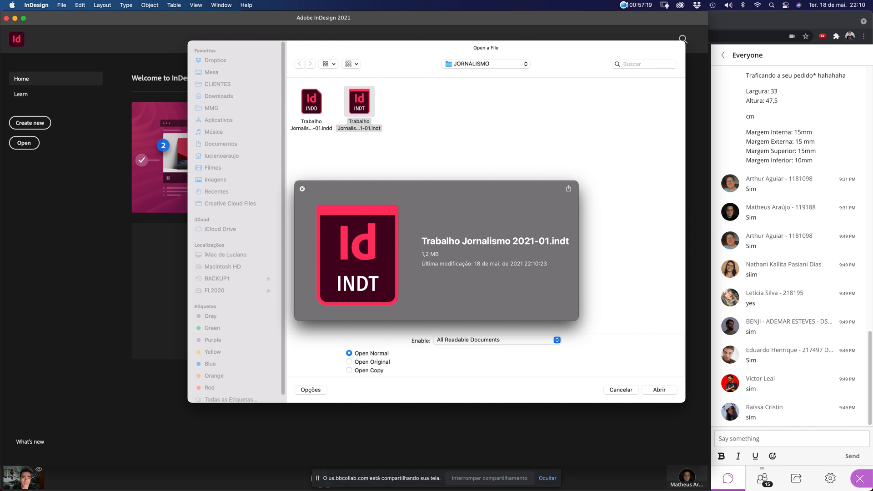
key(space)
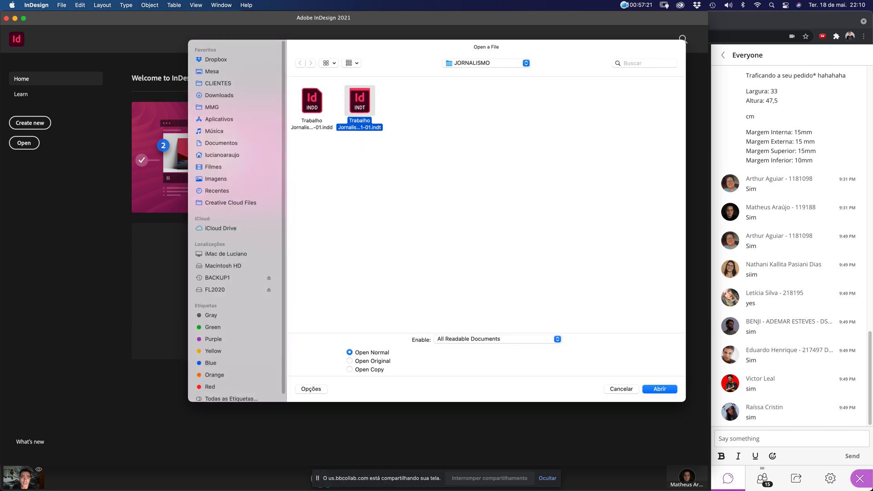
key(Return)
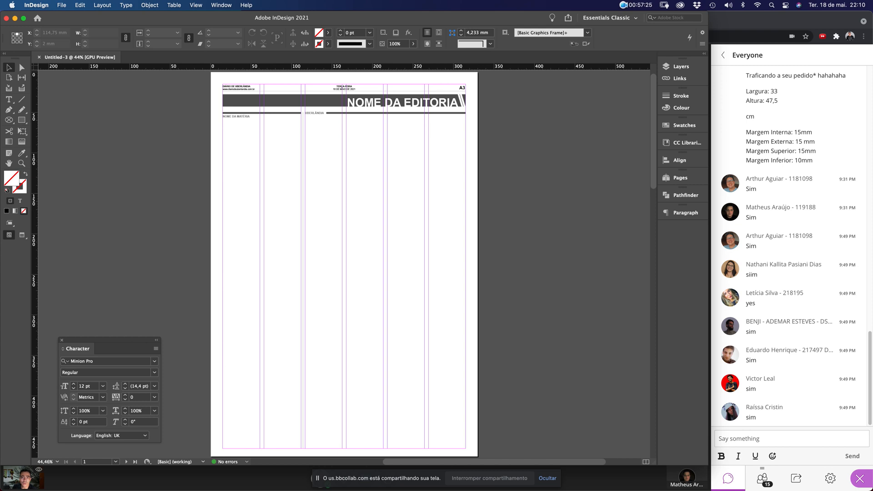
scroll(346, 264, down, 10)
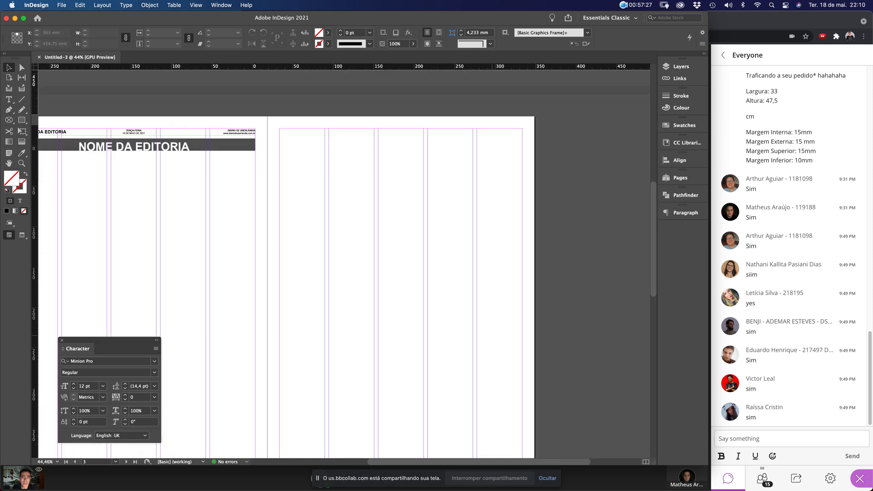
scroll(346, 263, up, 5)
scroll(345, 263, left, 5)
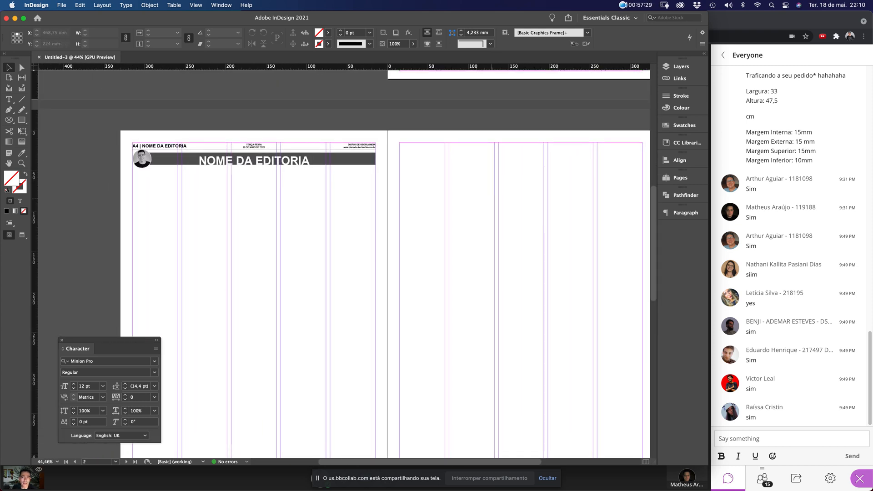
scroll(346, 263, up, 5)
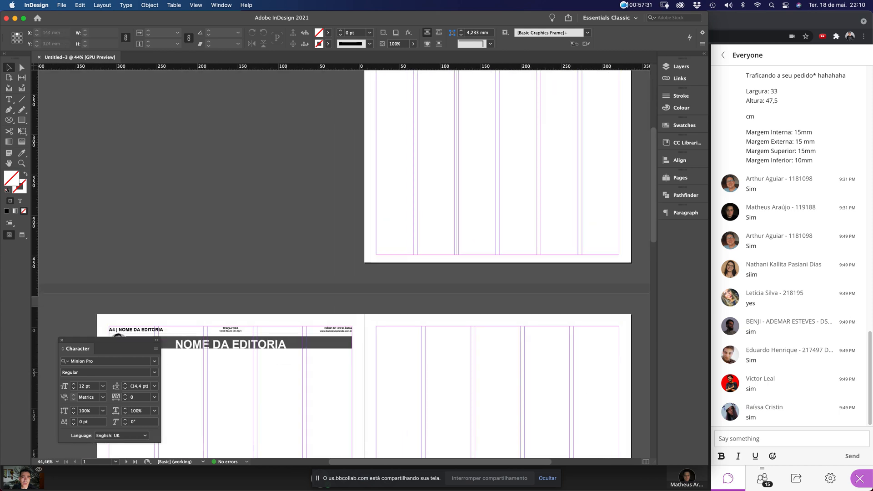
scroll(345, 263, down, 5)
scroll(345, 263, up, 5)
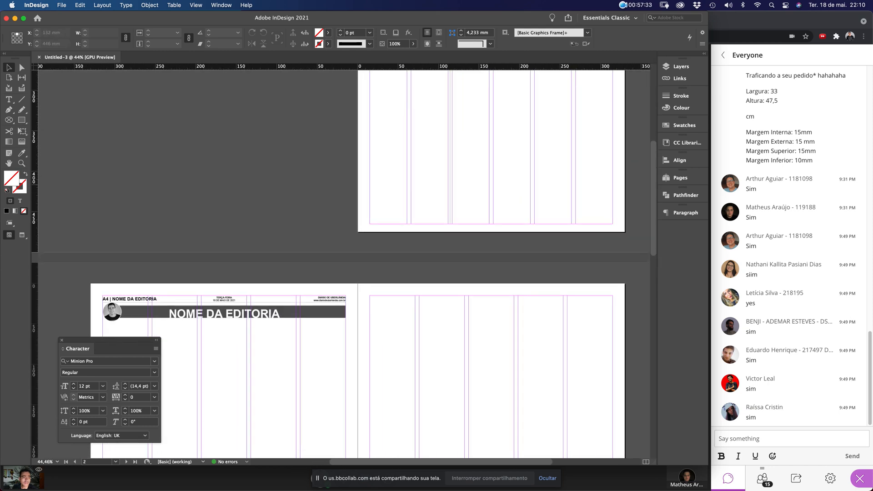
scroll(346, 264, up, 10)
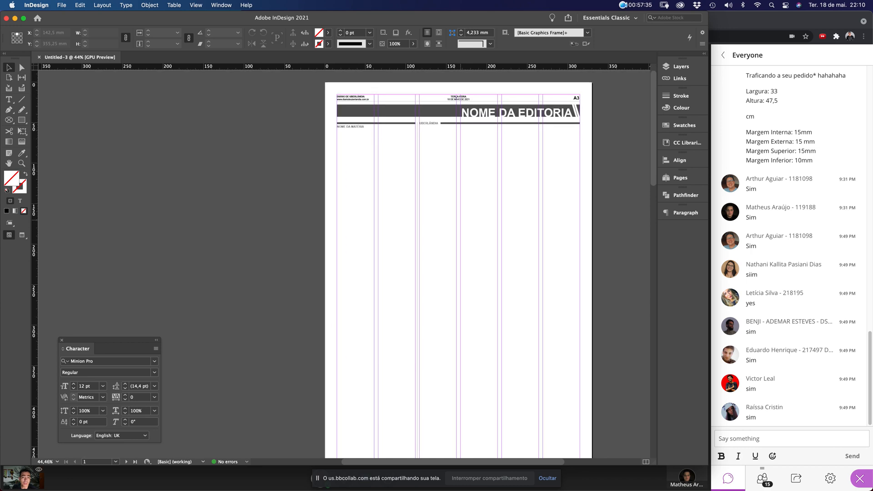
scroll(458, 269, down, 1)
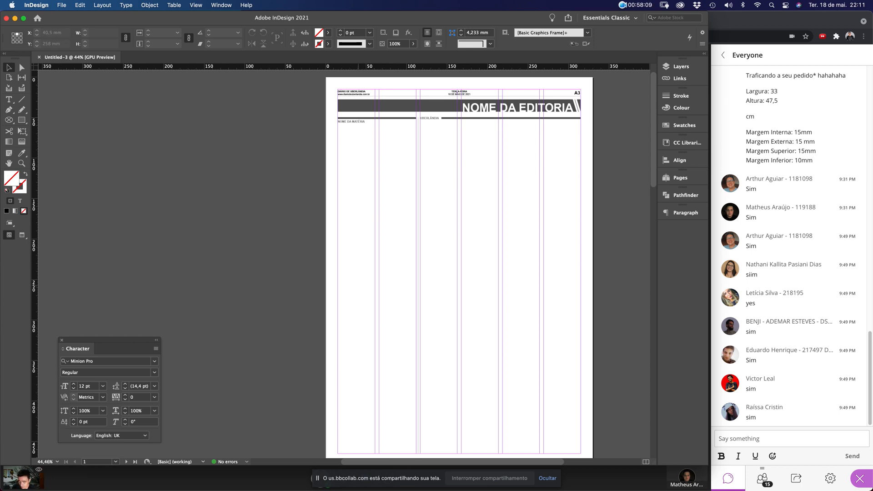
Close Untitled-3 and reopen the original Trabalho Jornalismo 2021-01.indd
key(super+w)
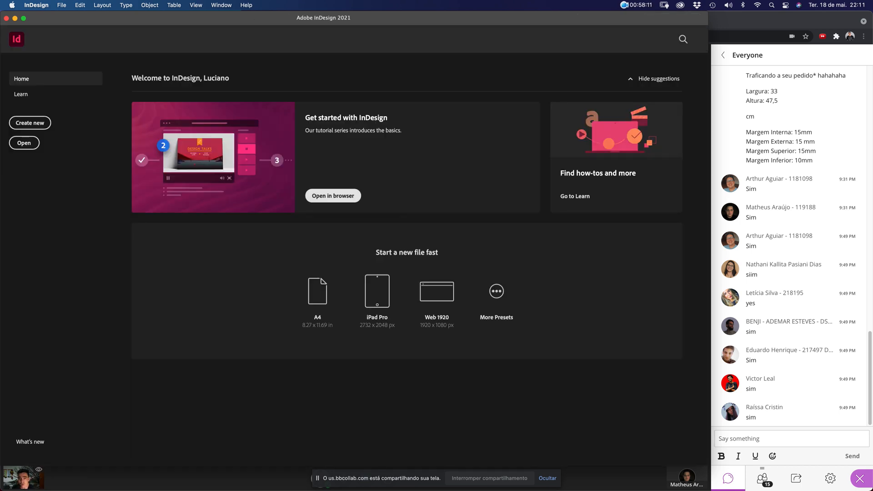
key(super+o)
key(Escape)
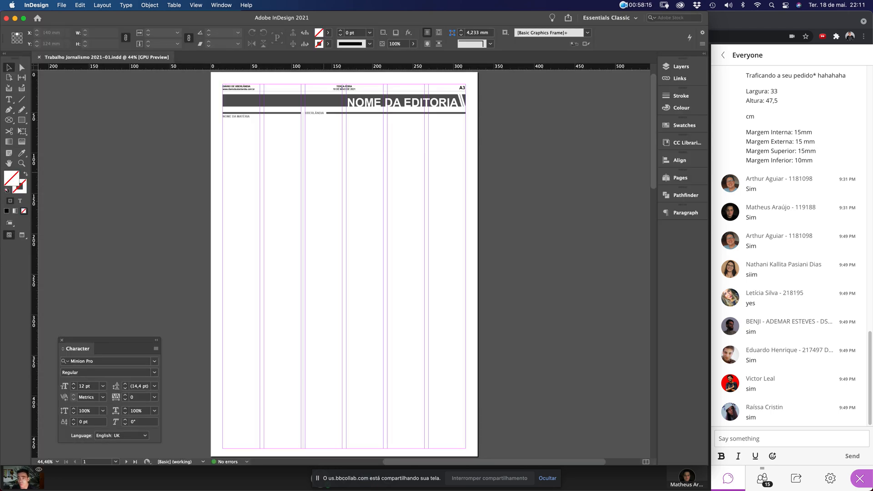
Package the document with fonts, linked graphics and IDML, then close it
click(61, 5)
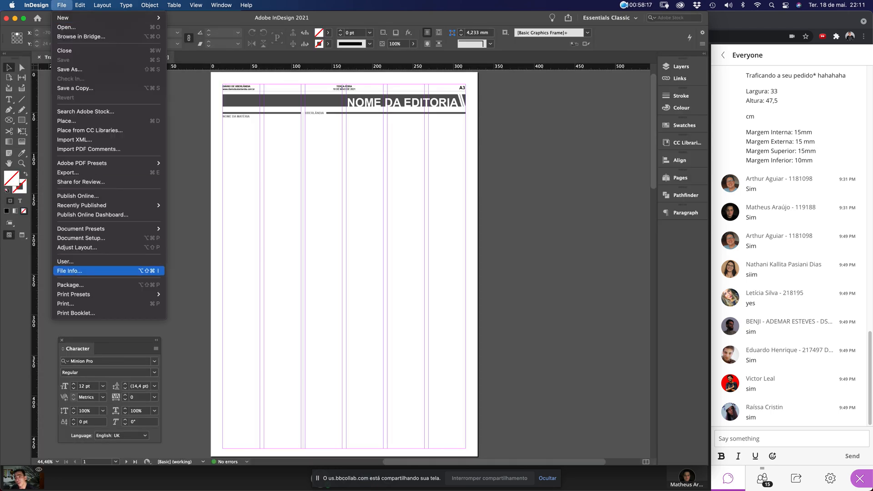
key(Return)
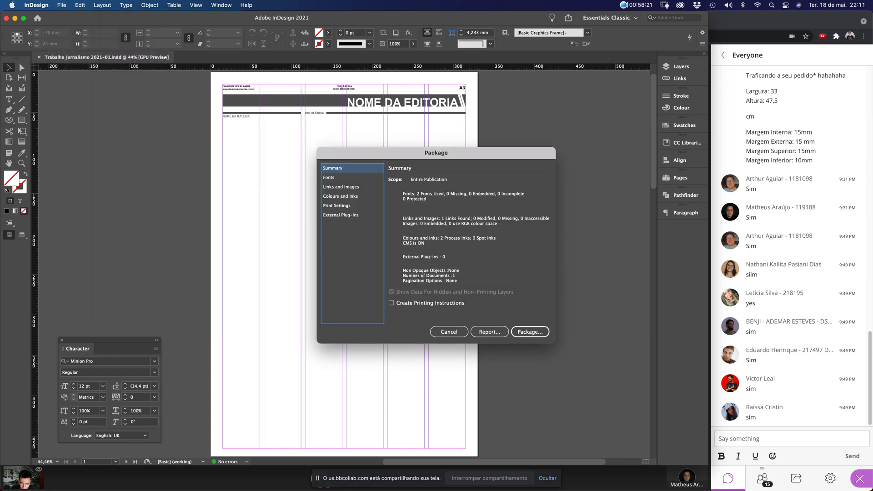
key(Return)
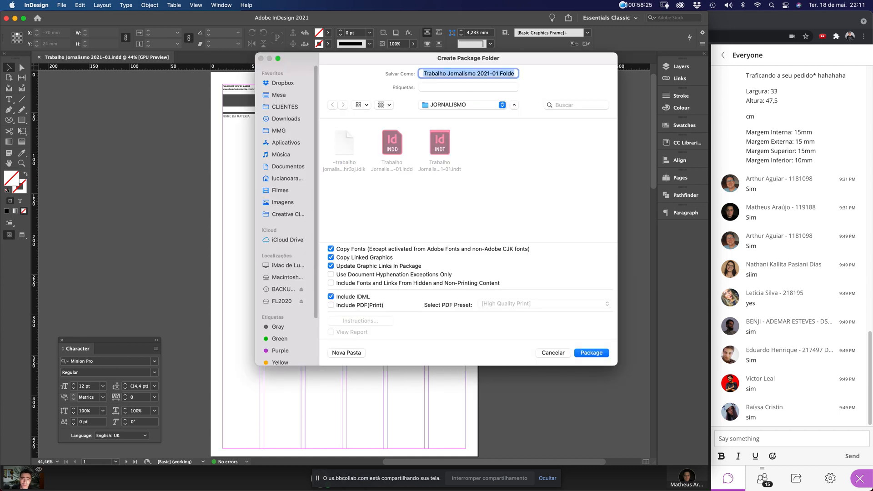
key(Return)
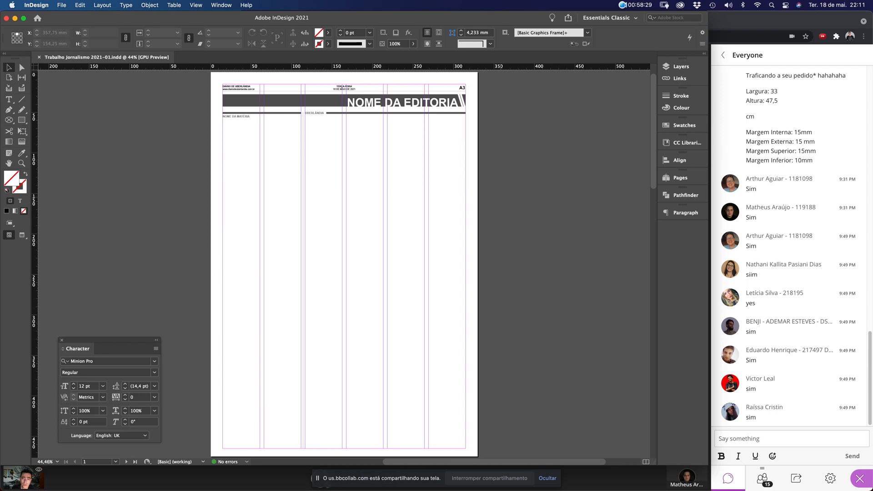
key(super+w)
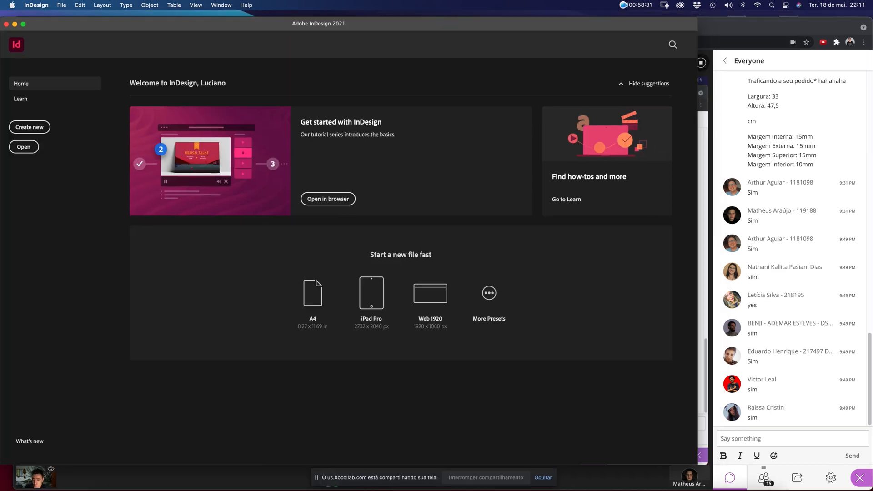
In Finder, inspect the packaged folder's Links and Document fonts subfolders
key(ctrl+Up)
click(355, 154)
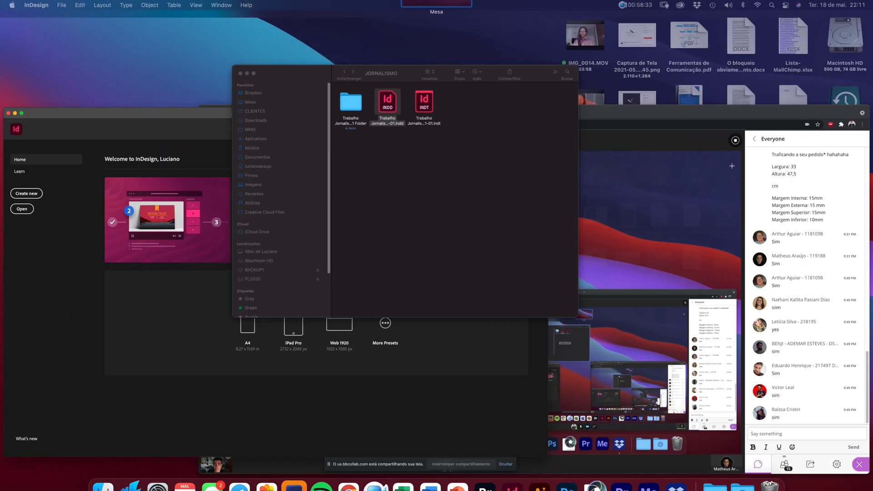
double_click(372, 104)
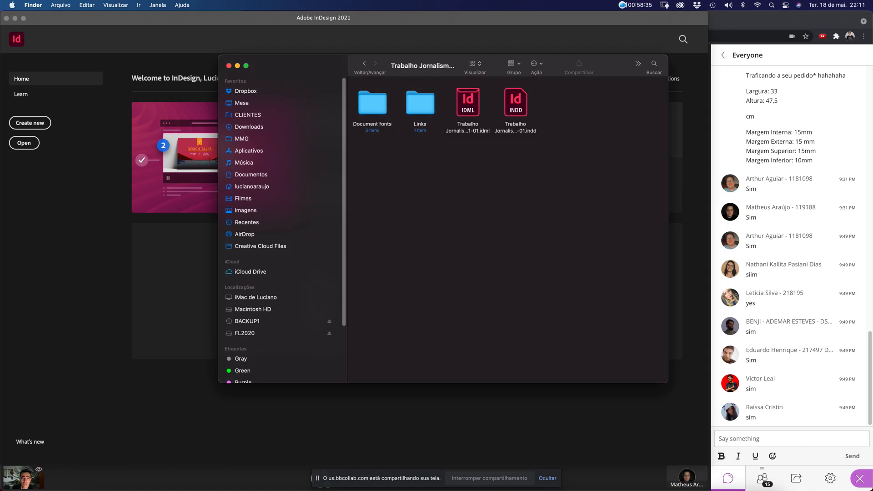
double_click(420, 103)
click(364, 64)
double_click(372, 104)
click(364, 63)
Preview the package's IDML and INDD files, then return to JORNALISMO
click(468, 103)
key(space)
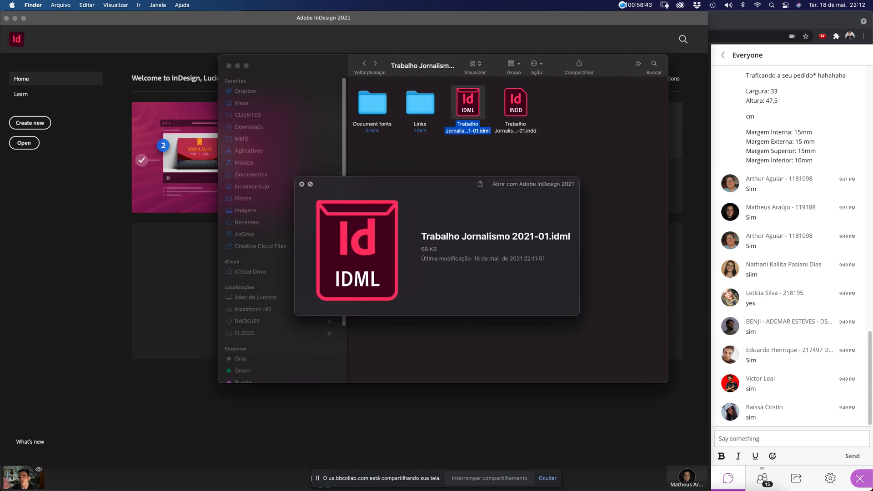
key(Right)
key(space)
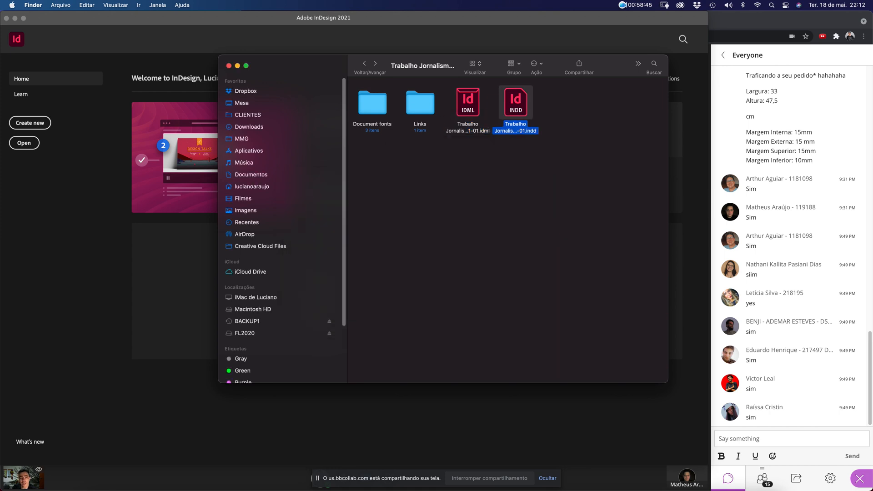
key(space)
key(space)
click(364, 64)
Move the INDT template into the package folder and select its INDD and INDT files
drag(468, 101, 771, 477)
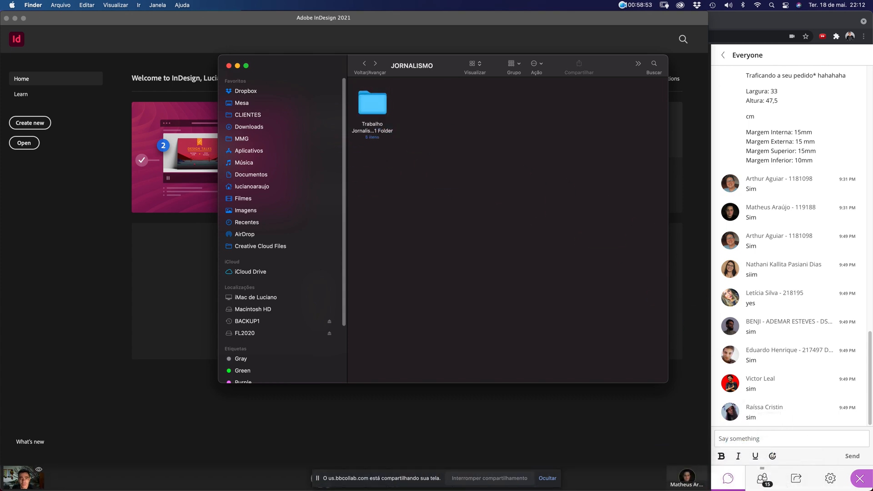
double_click(372, 103)
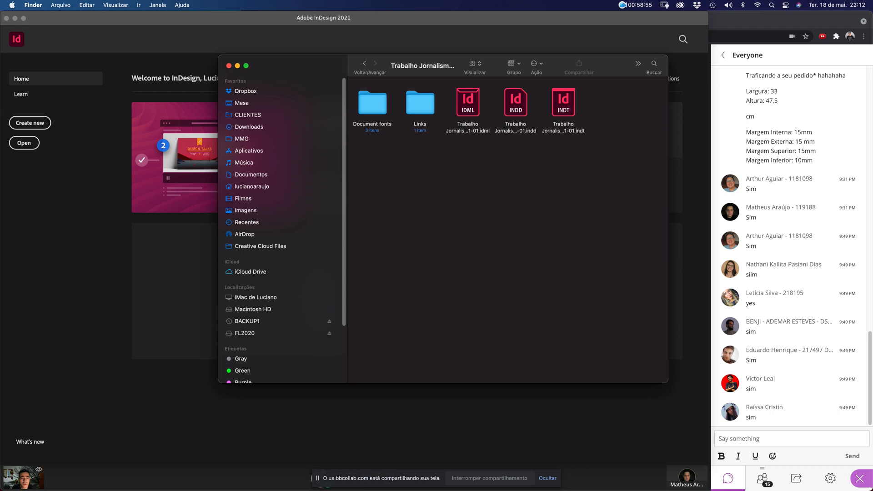
drag(559, 175, 585, 106)
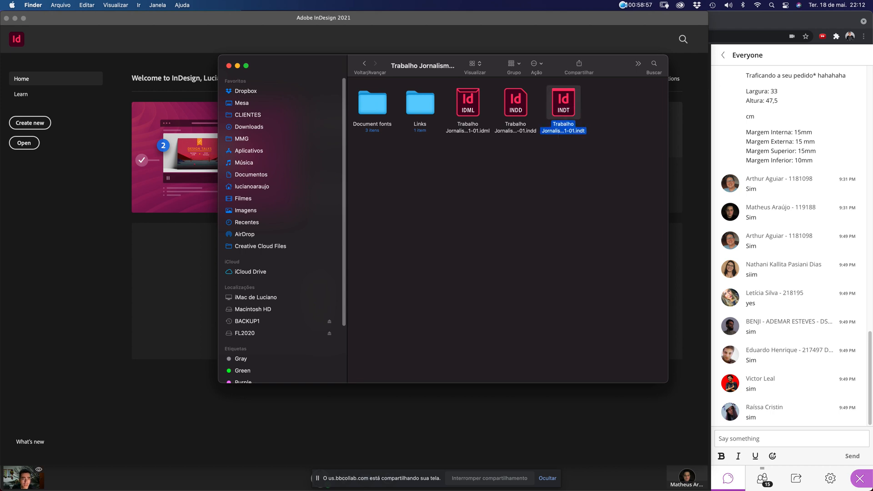
drag(488, 167, 525, 116)
click(532, 157)
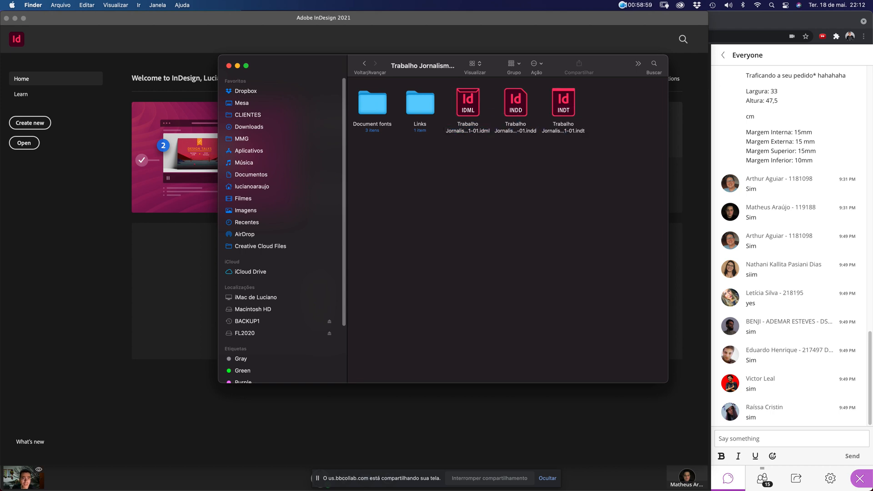
drag(509, 187, 529, 105)
drag(444, 167, 490, 87)
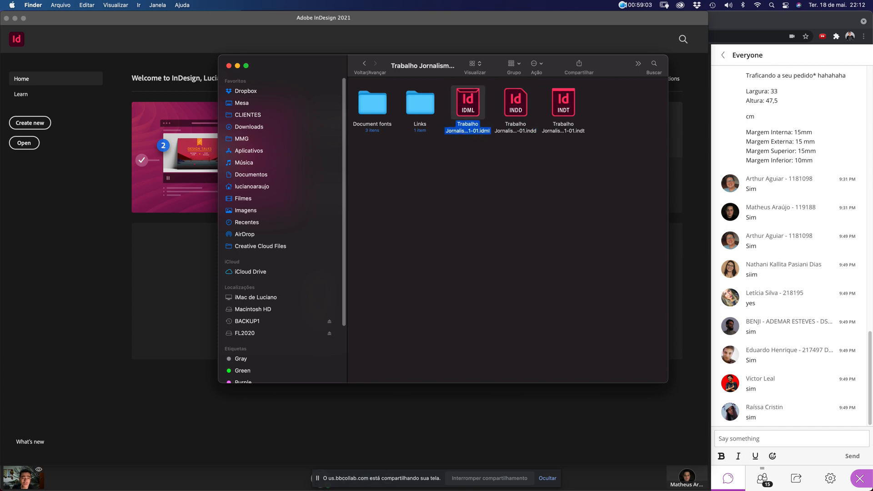
drag(502, 155, 587, 90)
Recheck the contents of the Links and Document fonts folders
key(Left)
key(Left)
key(super+Down)
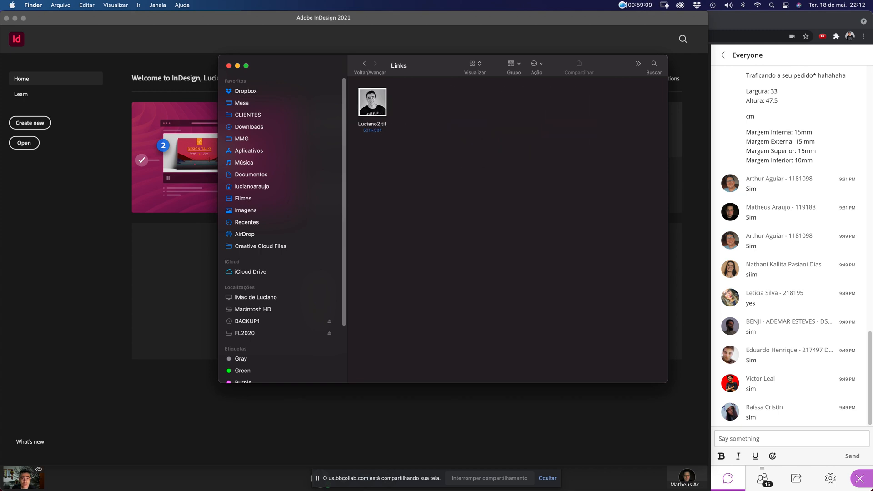
click(365, 64)
double_click(372, 103)
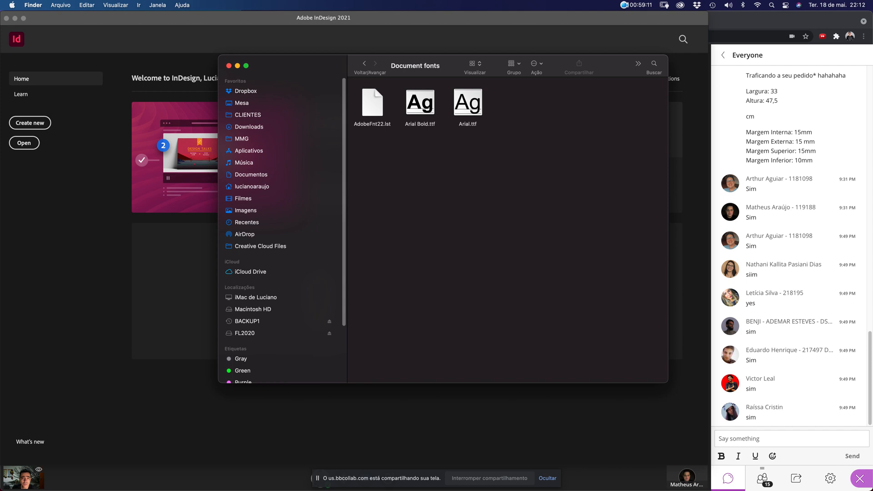
key(super+bracketleft)
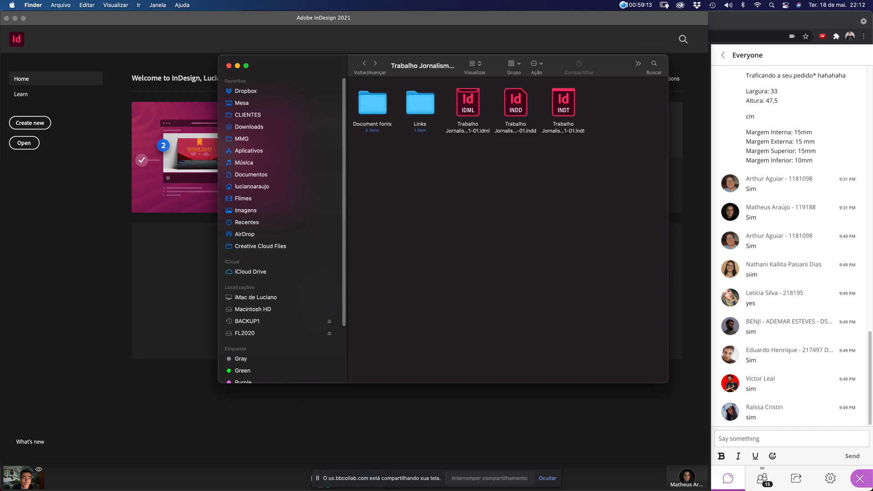
Trash Luciano2.tif from the Links folder and open the INDT template in InDesign
click(420, 103)
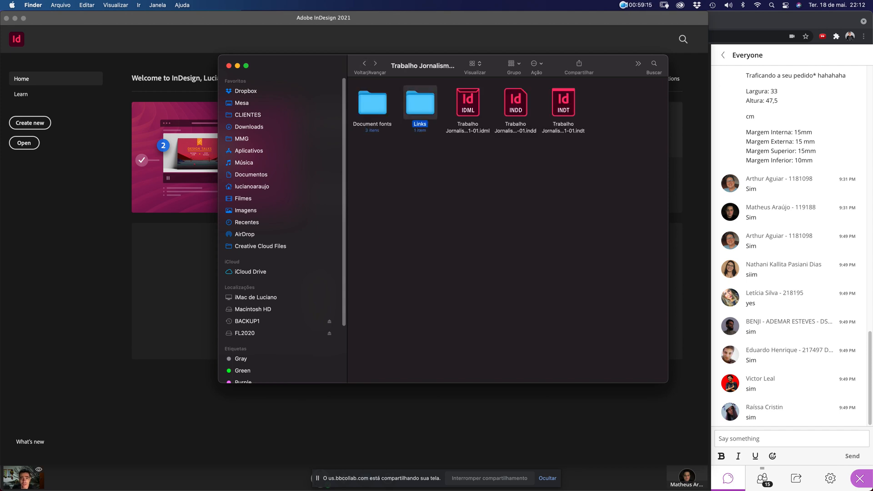
double_click(420, 103)
drag(372, 103, 768, 459)
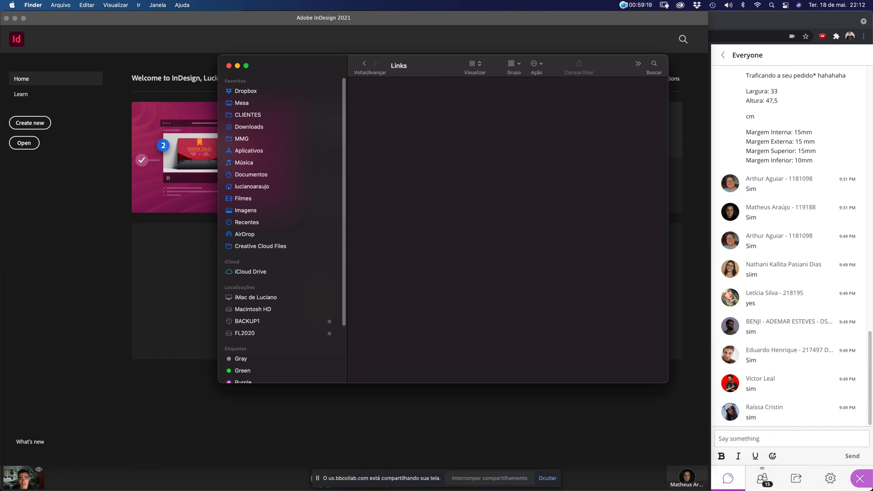
key(super+bracketleft)
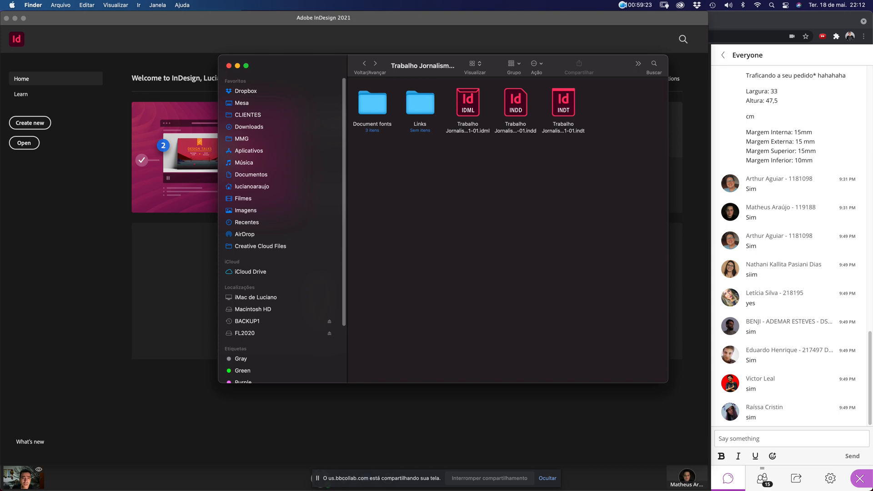
double_click(564, 103)
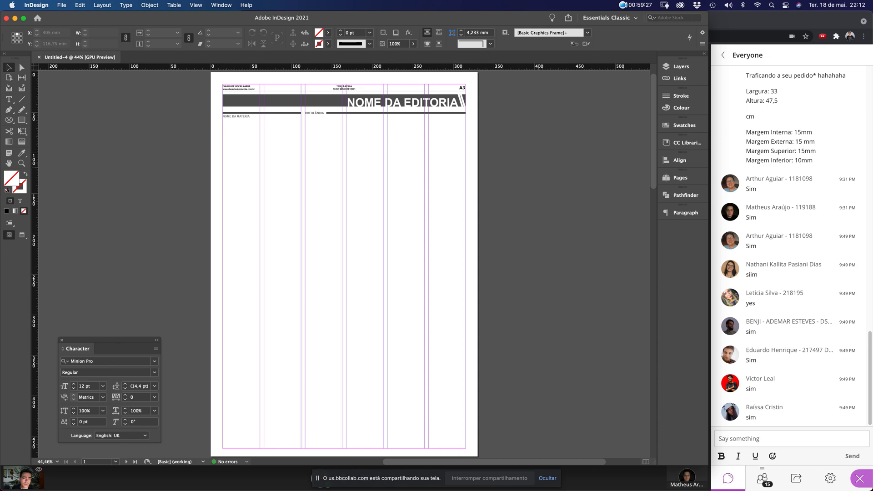
Close the untitled template copy, Untitled-4
scroll(560, 295, down, 10)
scroll(560, 295, left, 5)
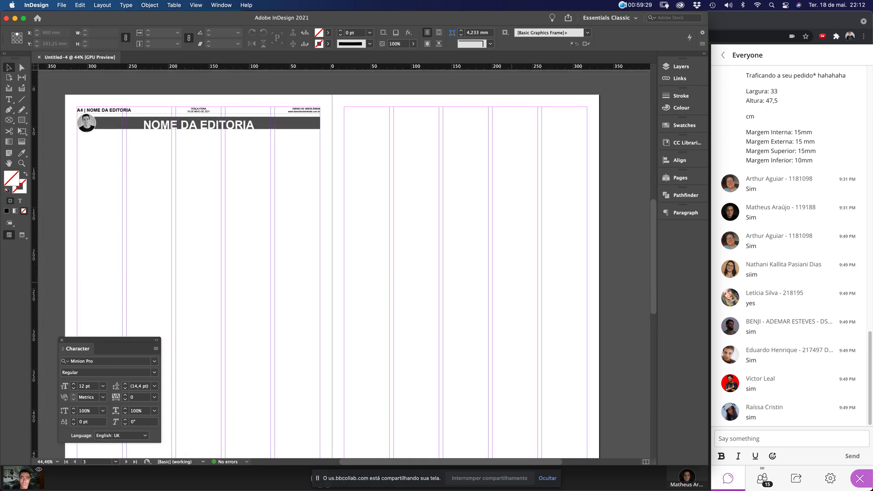
key(super+w)
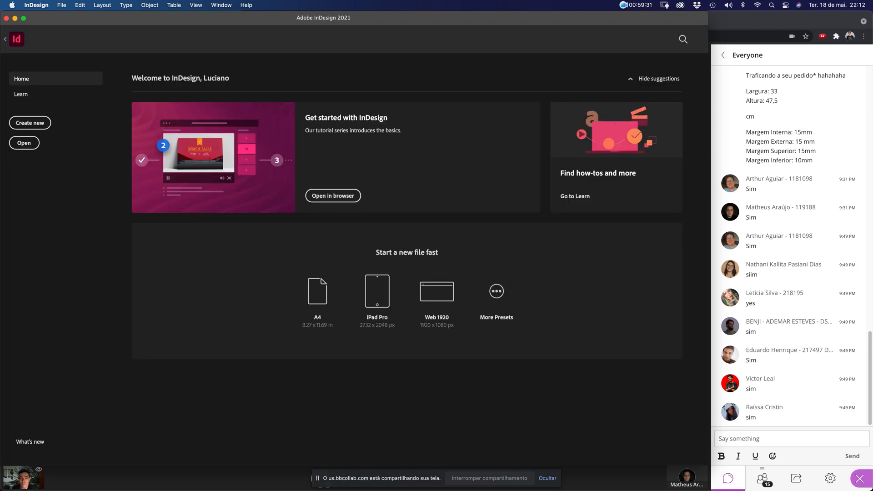
Open the packaged Trabalho Jornalismo 2021-01.indd from Finder, dismiss the missing-link alert, and go to page 2
key(ctrl+Up)
click(564, 265)
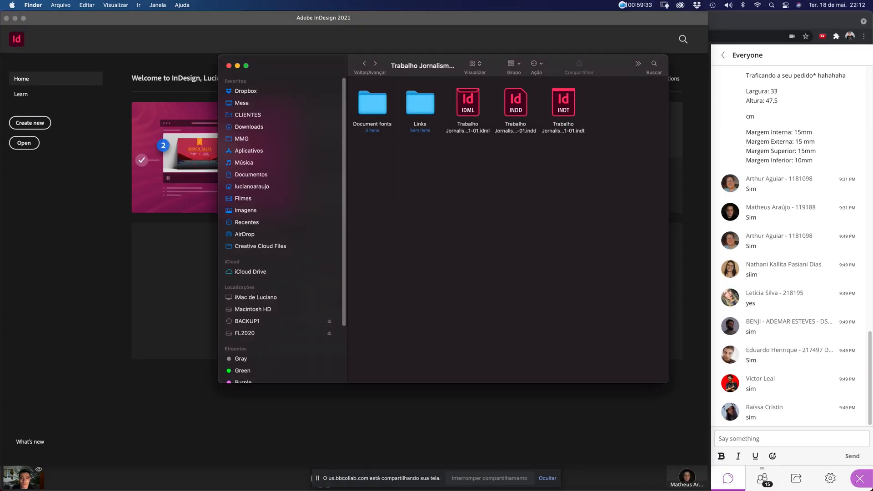
double_click(515, 100)
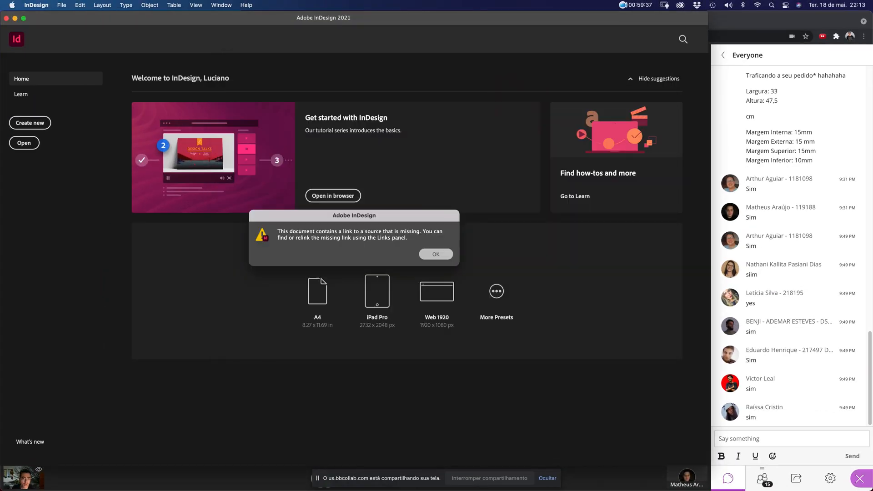
key(Return)
key(shift+Page_Down)
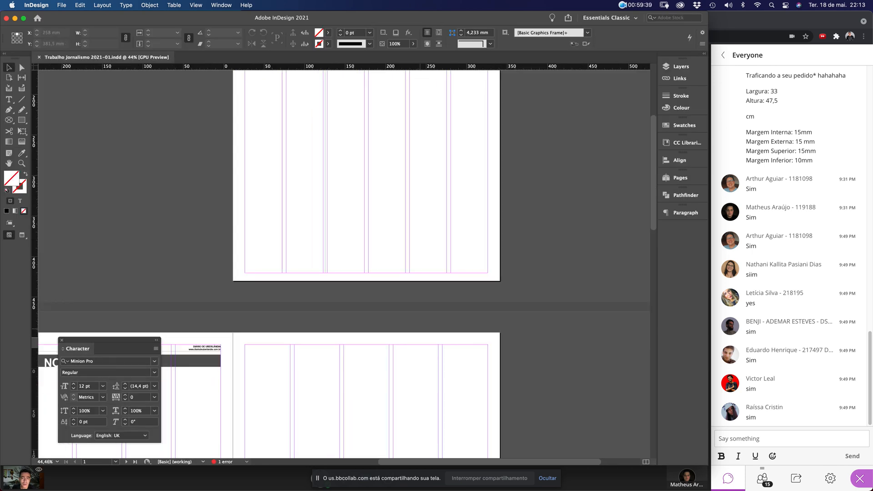
super+drag(156, 215, 208, 268)
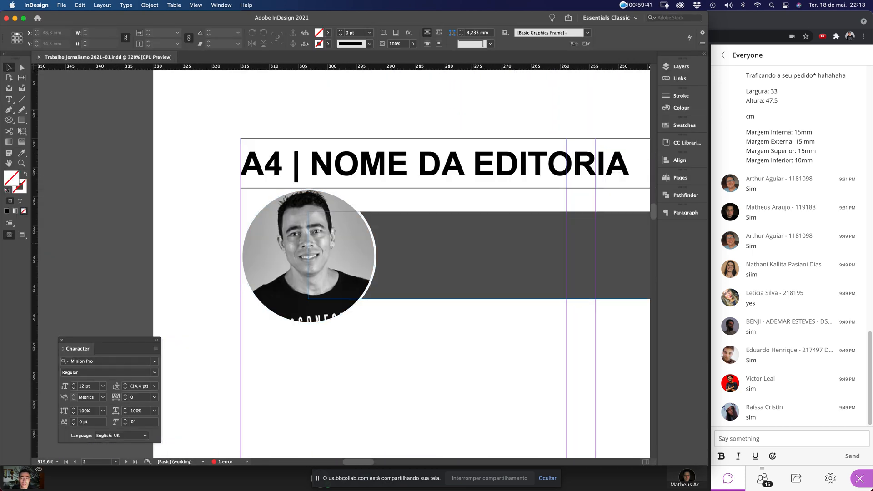
click(221, 6)
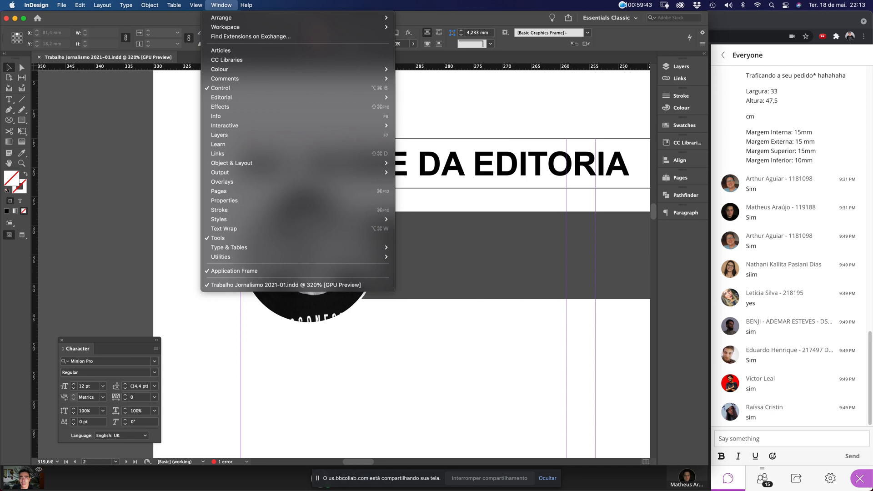
click(217, 153)
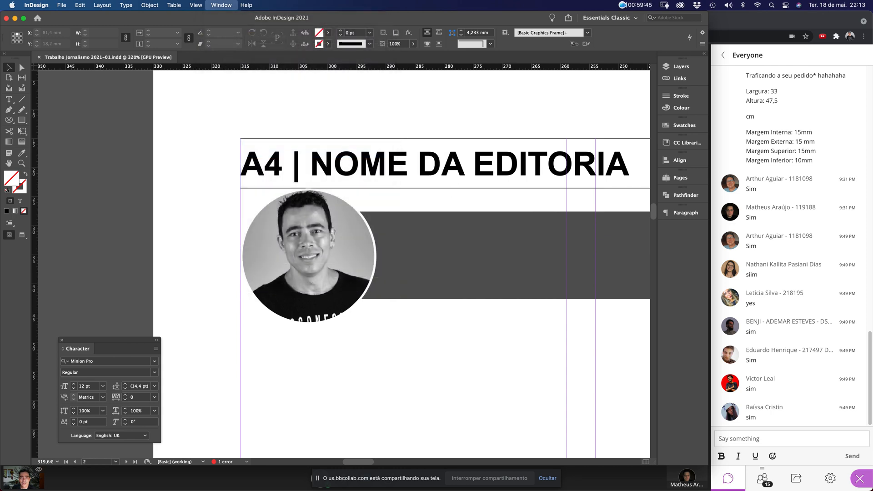
click(578, 84)
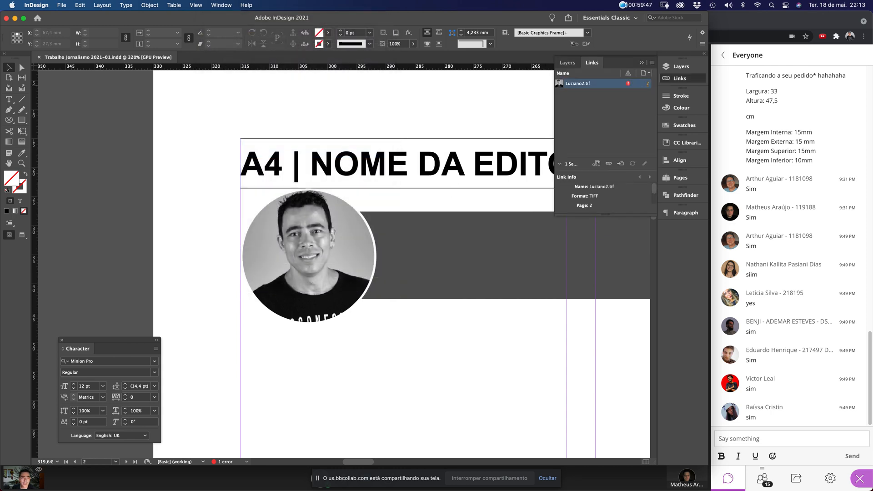
scroll(327, 266, down, 10)
click(327, 266)
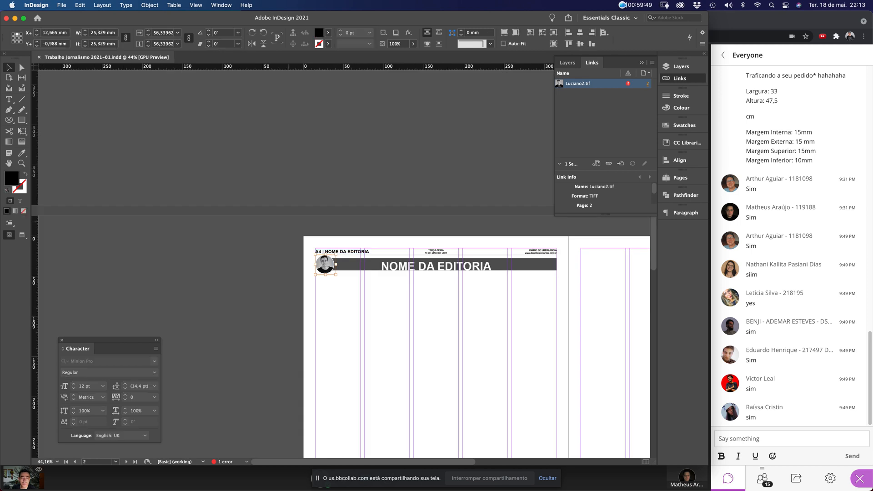
scroll(325, 264, up, 8)
key(Escape)
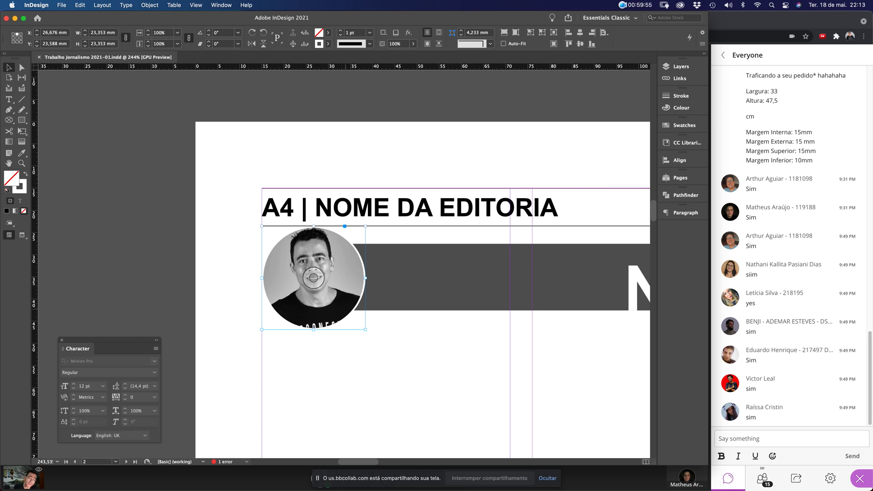
key(super+shift+a)
key(super+alt+0)
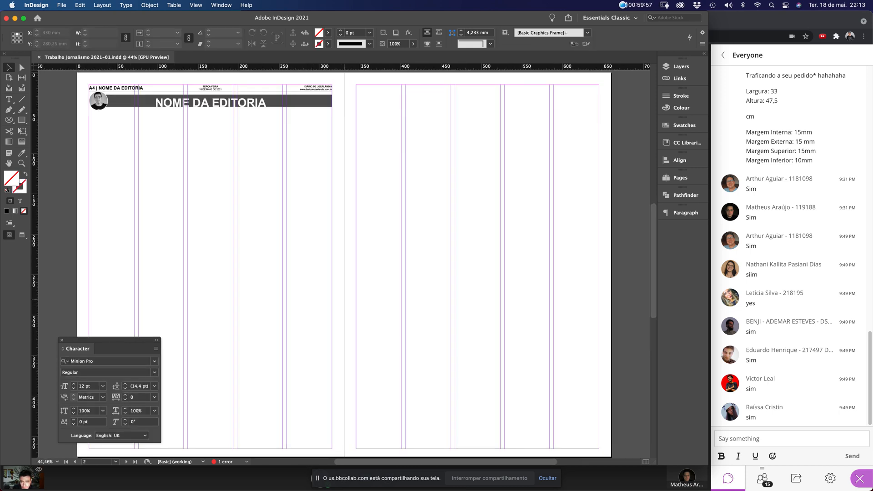